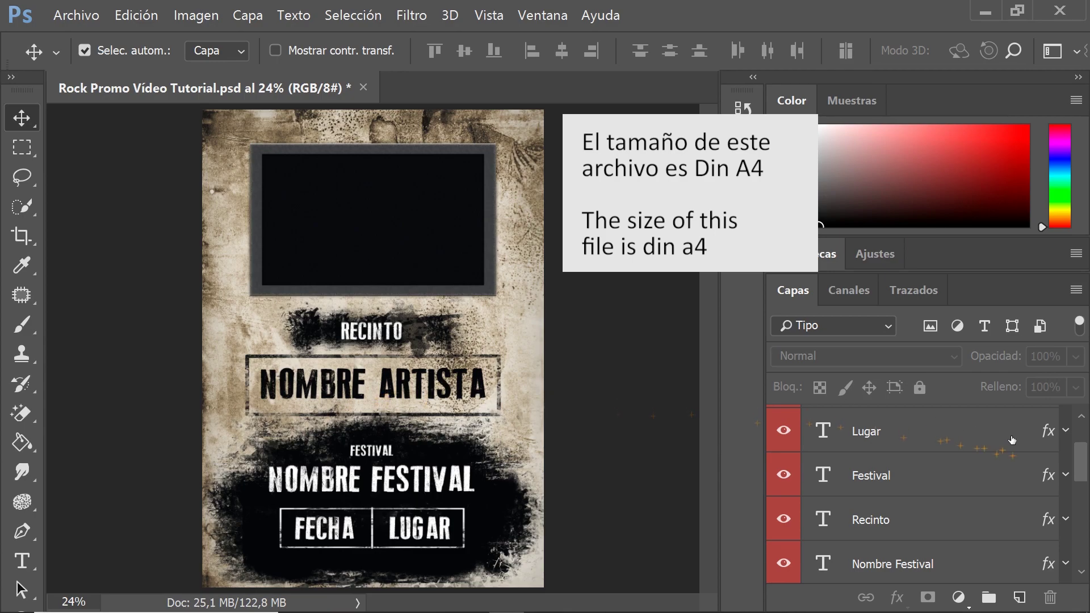
Select the text layers from Nombre del artista up to Fecha in the poster document
mouse_move(1082, 459)
left_mouse_down()
mouse_move(1084, 490)
mouse_move(1085, 467)
left_mouse_up()
left_click(934, 522)
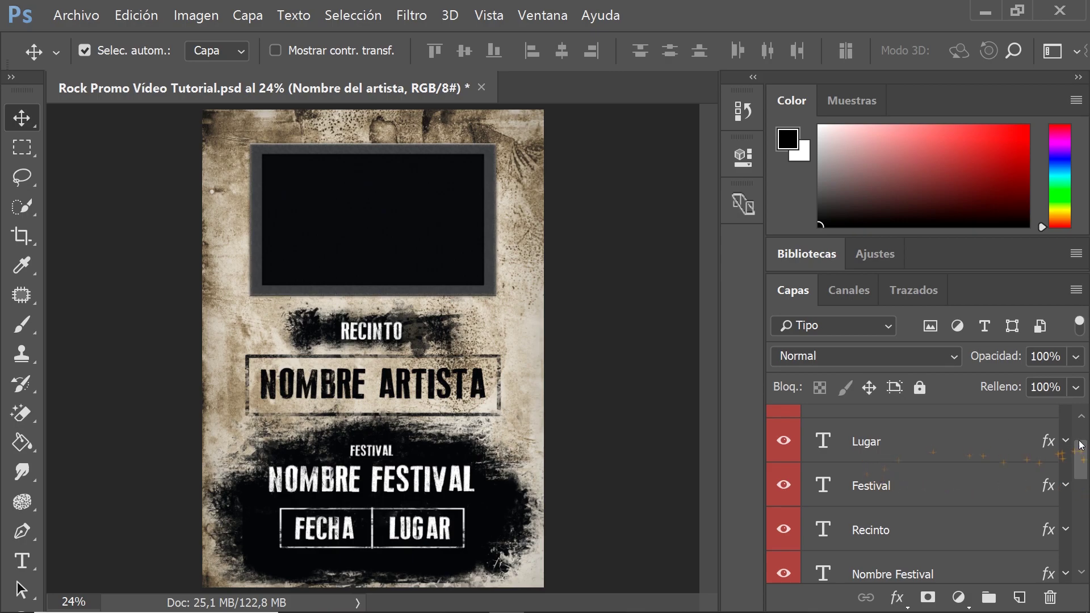
scroll(1082, 447, "up", 1)
left_click(897, 443, "shift")
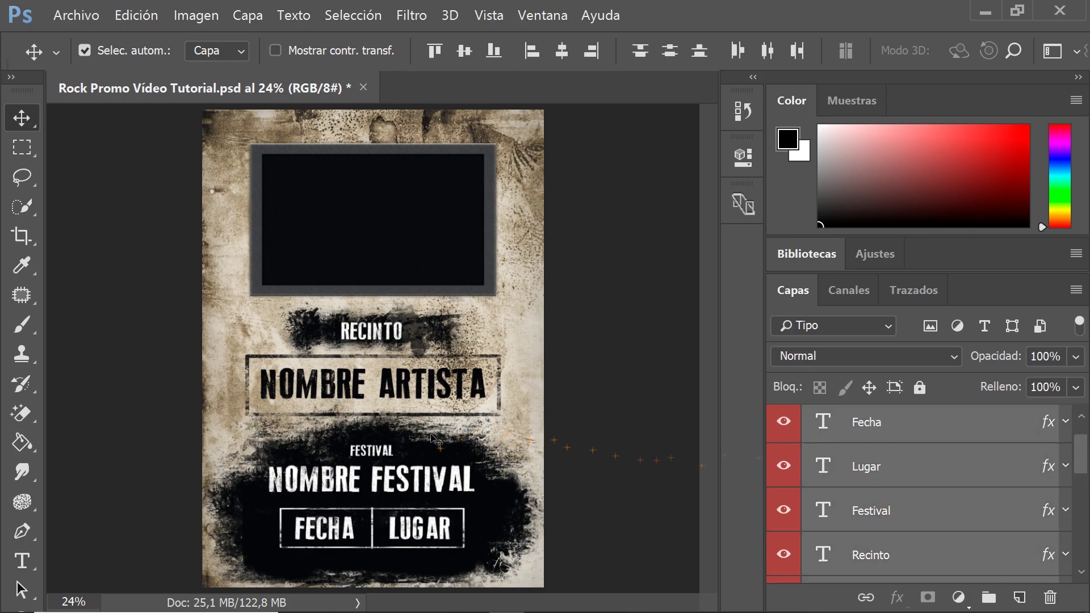
left_click_drag(460, 488, 472, 486)
key("ctrl+z")
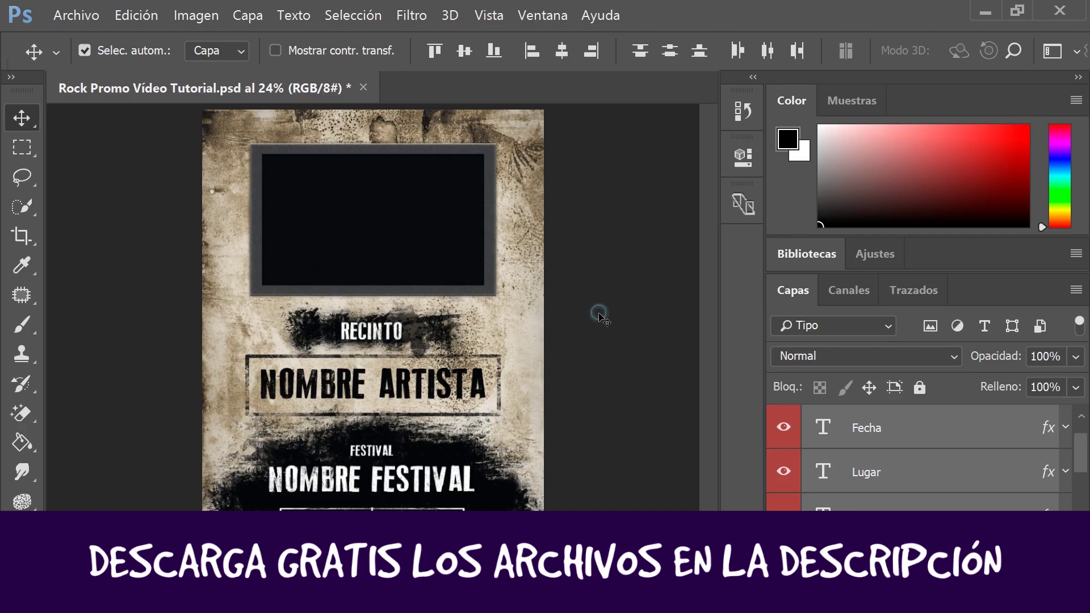
left_click(599, 311)
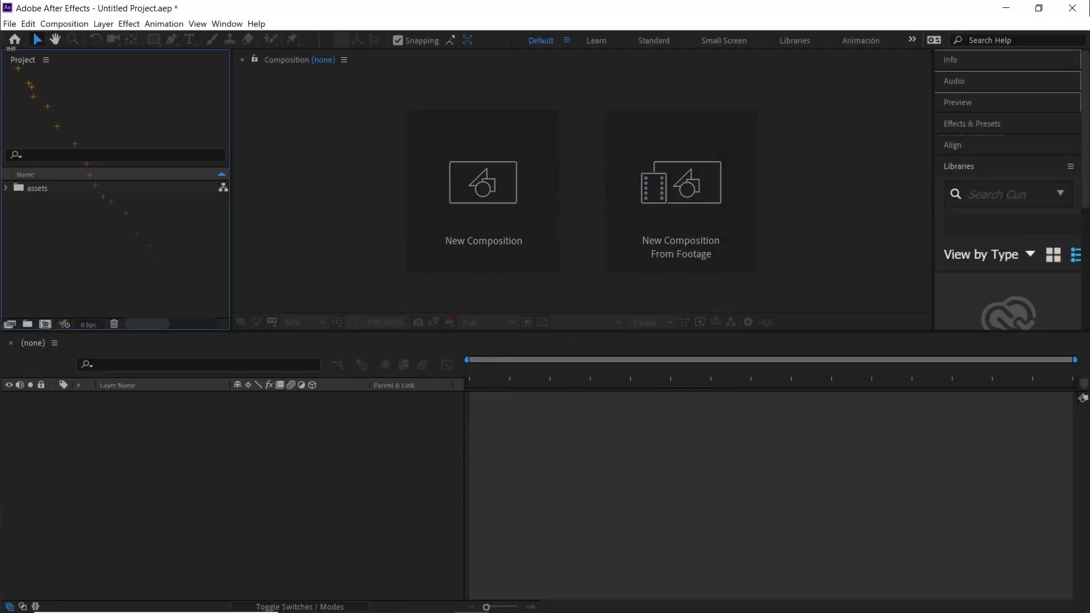
Switch to After Effects, import Rock Promo Vídeo Tutorial.psd as Composition - Retain Layer Sizes with editable layer styles, and open the resulting composition
left_click(9, 23)
mouse_move(177, 190)
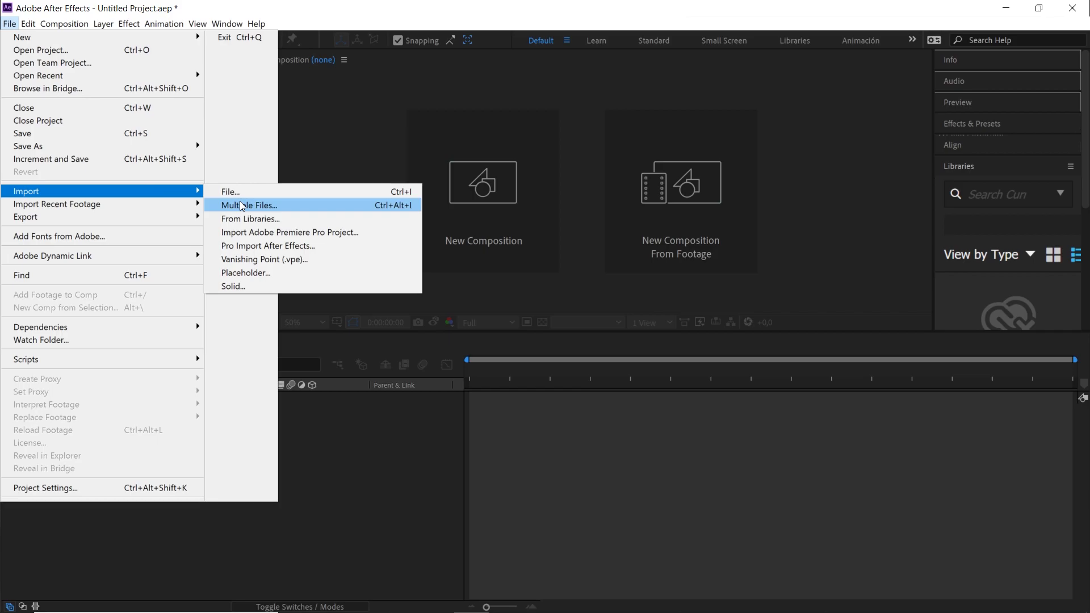
left_click(244, 196)
left_click(264, 196)
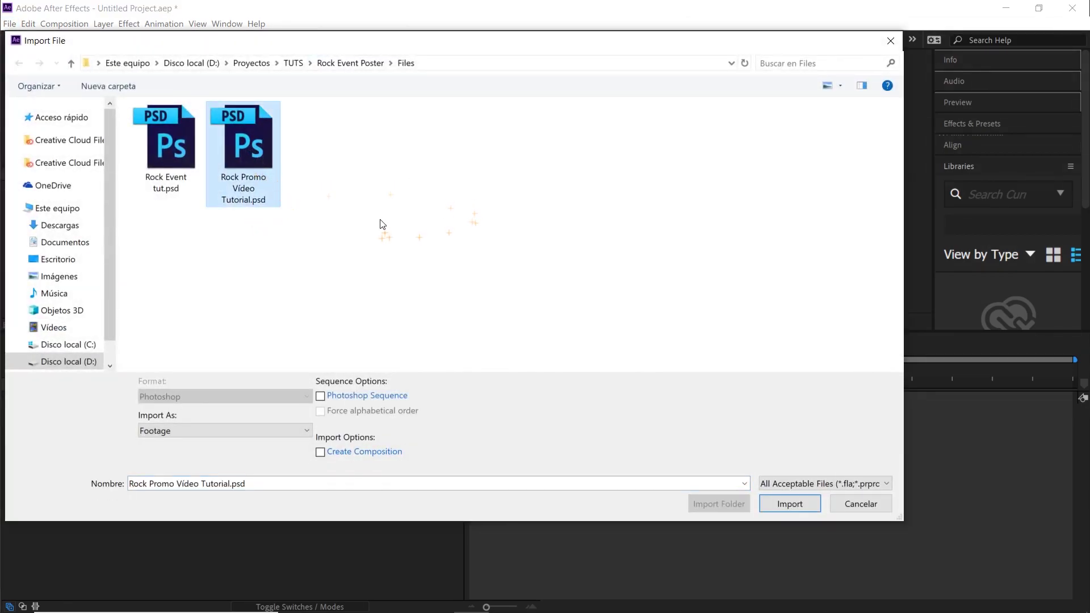
left_click(810, 500)
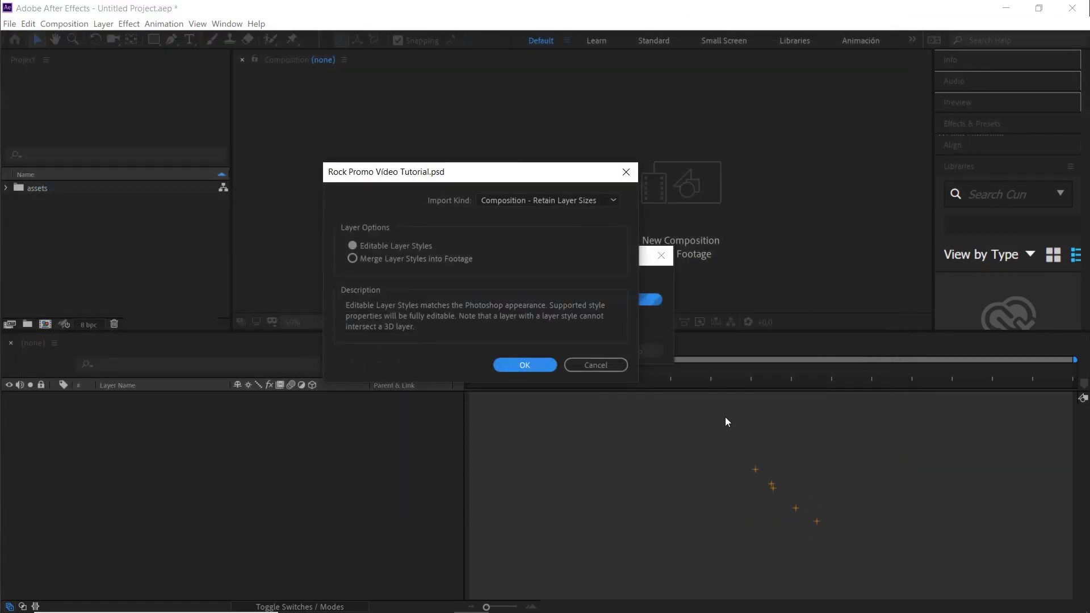
left_click(543, 203)
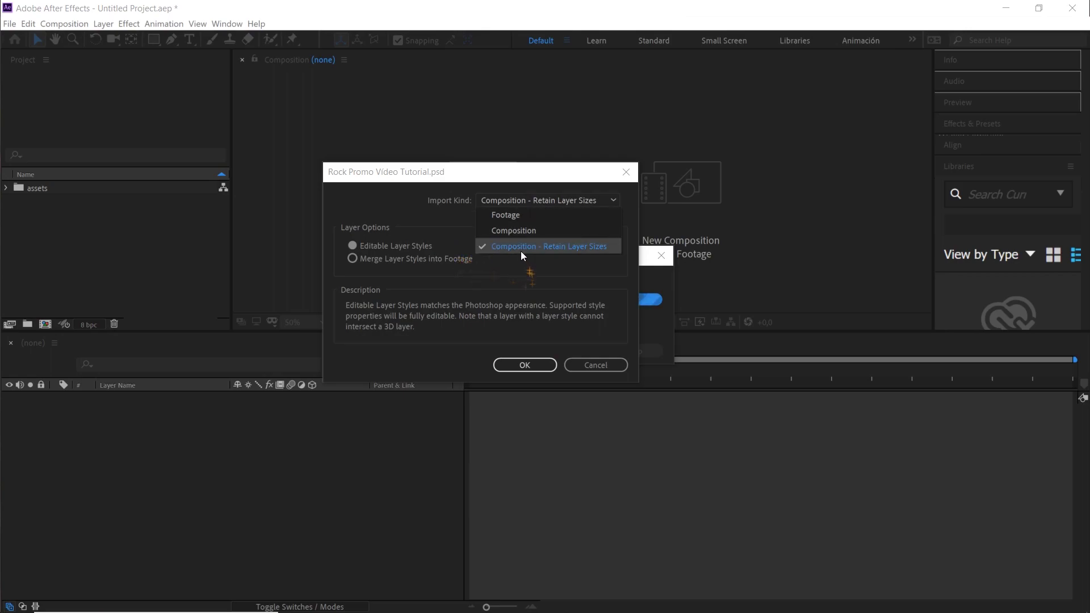
left_click(553, 246)
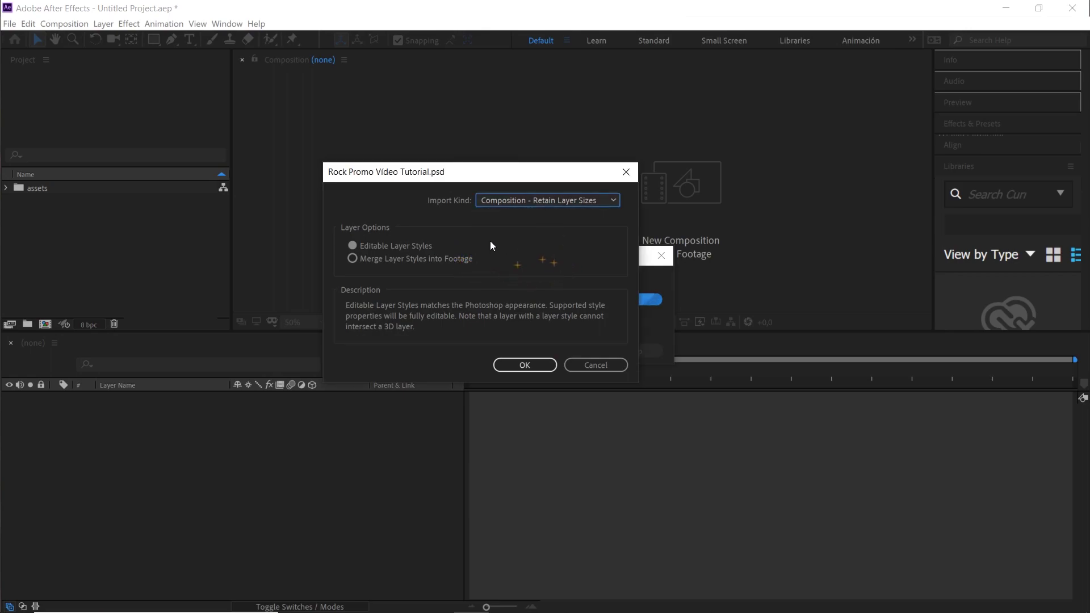
left_click(353, 246)
left_click(523, 364)
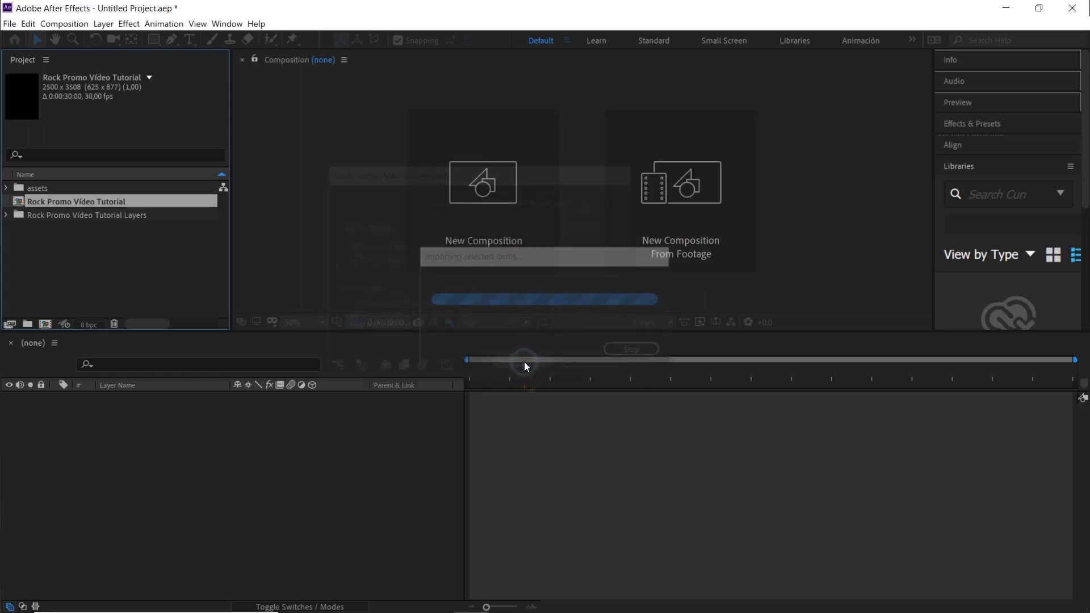
double_click(57, 200)
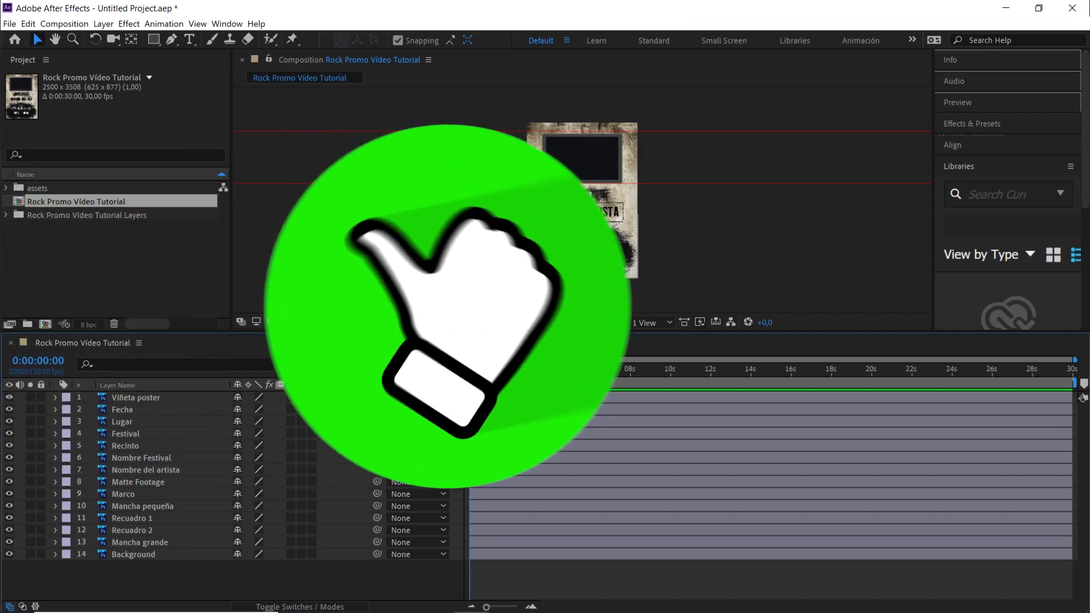
Review the width, height, frame rate and duration in the imported poster composition's settings
left_click(64, 23)
left_click(81, 54)
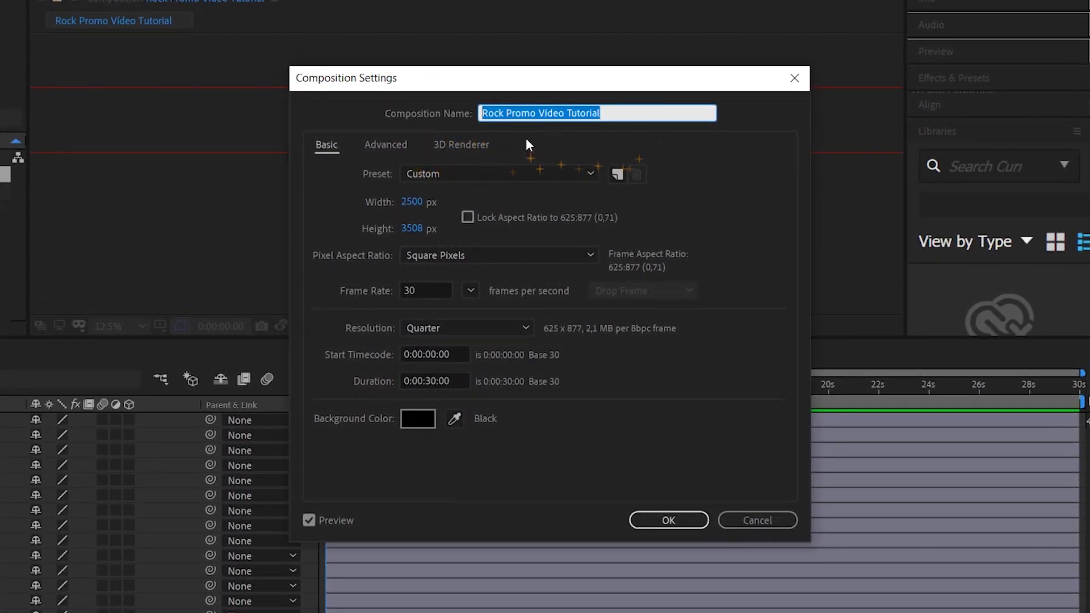
left_click(413, 202)
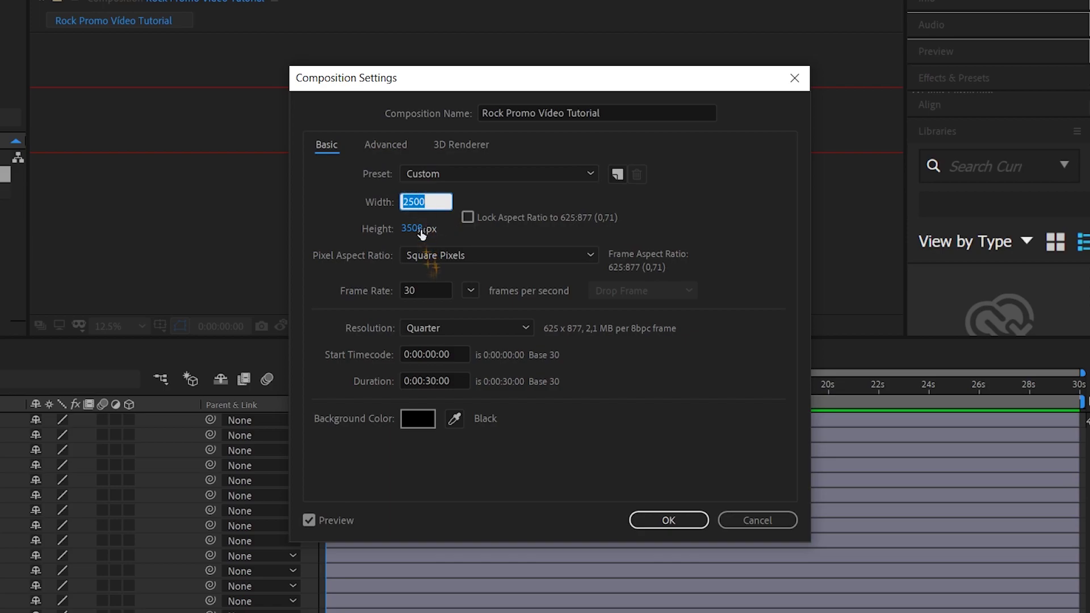
left_click(420, 229)
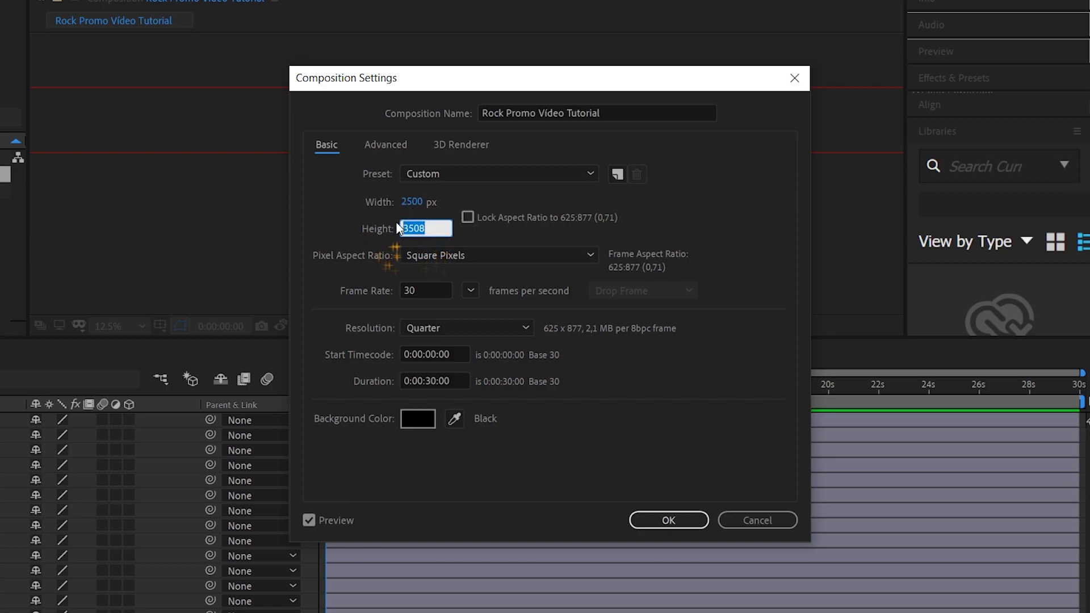
left_click(403, 202)
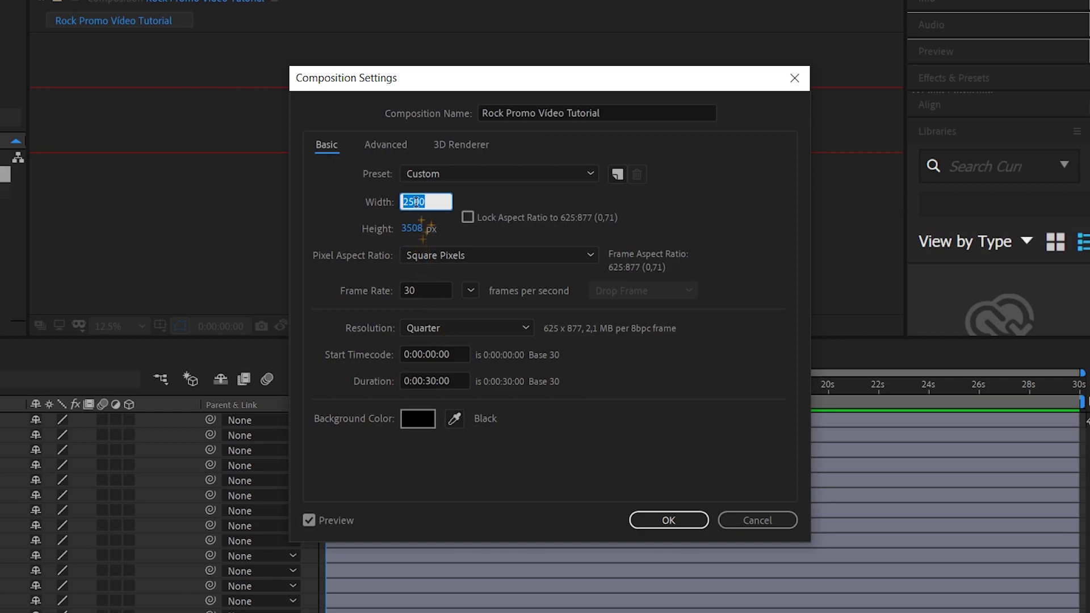
left_click(425, 287)
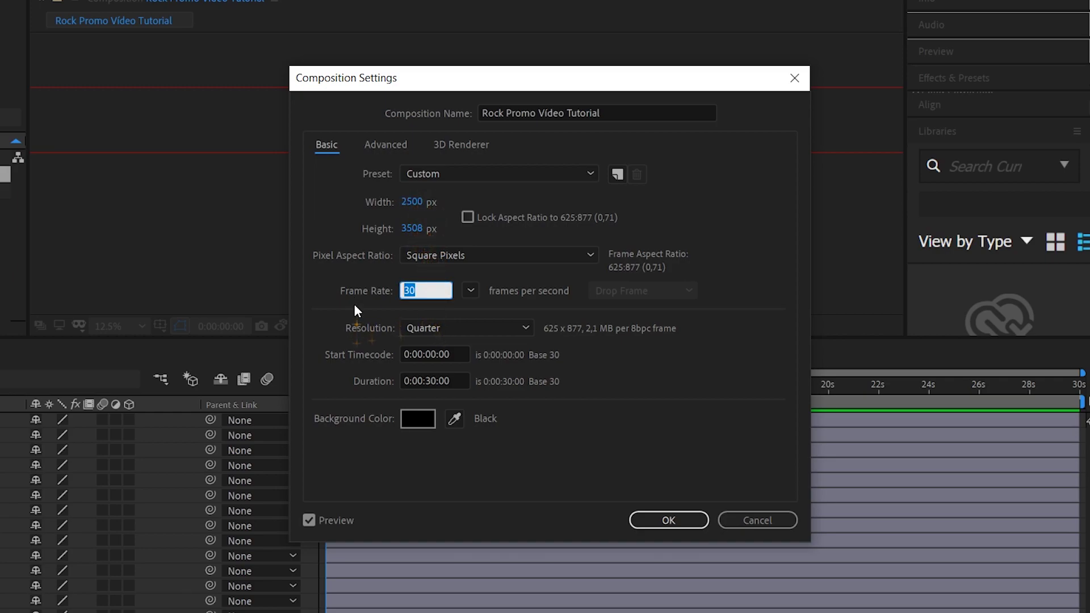
left_click(462, 381)
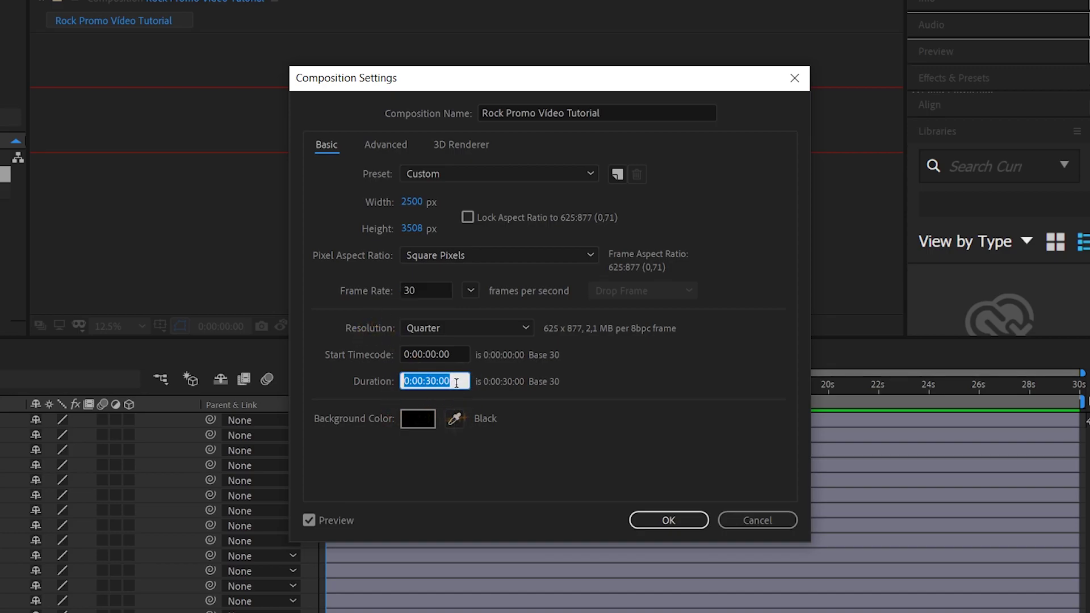
left_click(668, 520)
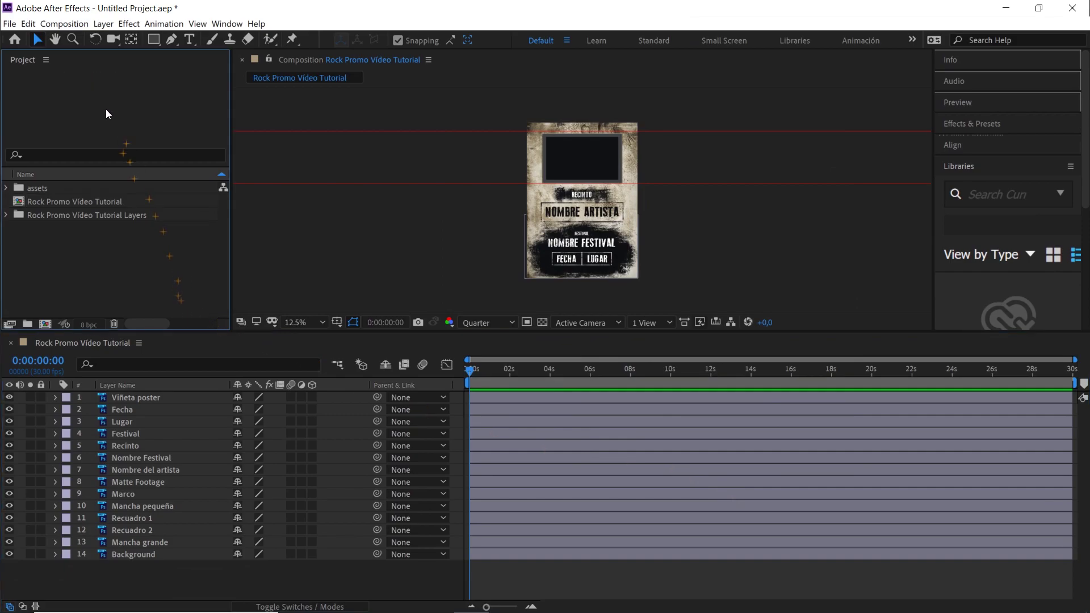
Create a new 1920 x 1080 px composition named Poster animado
left_click(64, 23)
left_click(119, 38)
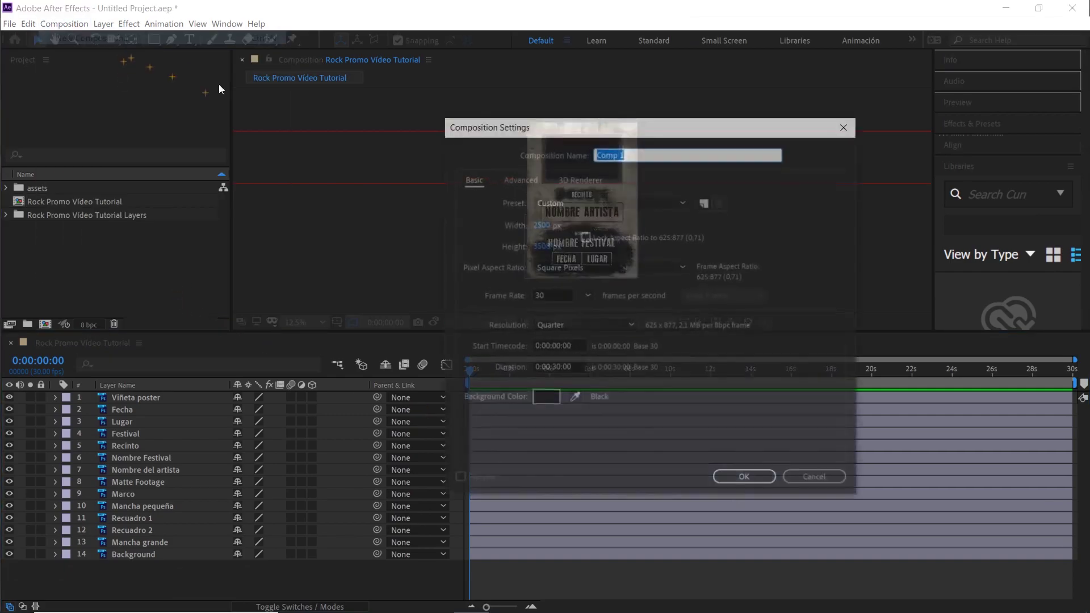
left_click(545, 224)
type("1920")
left_click(545, 244)
type("1080")
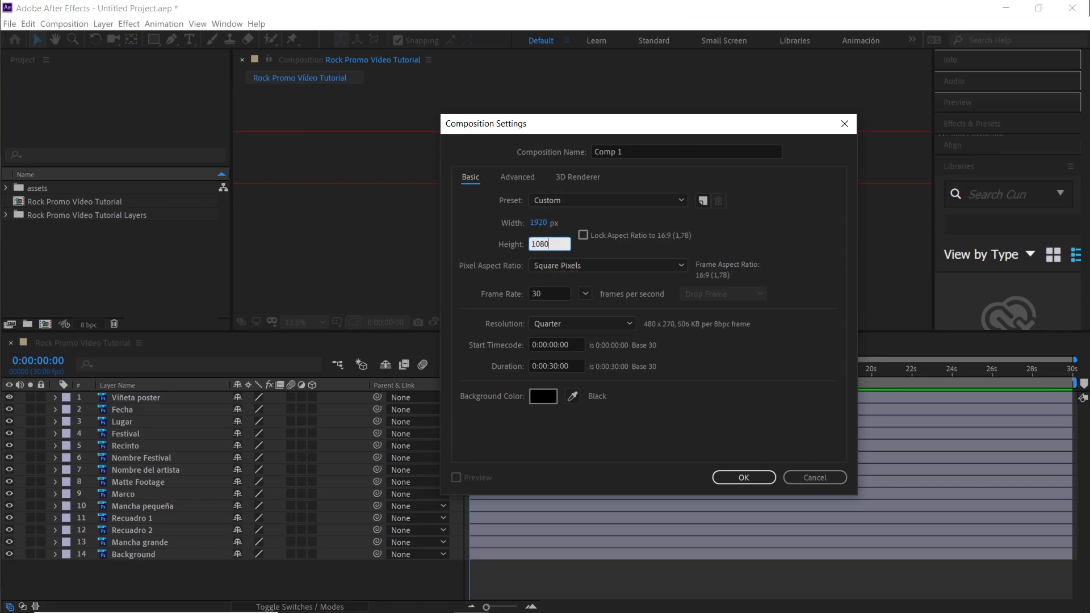
left_click(641, 150)
type("Poster animado")
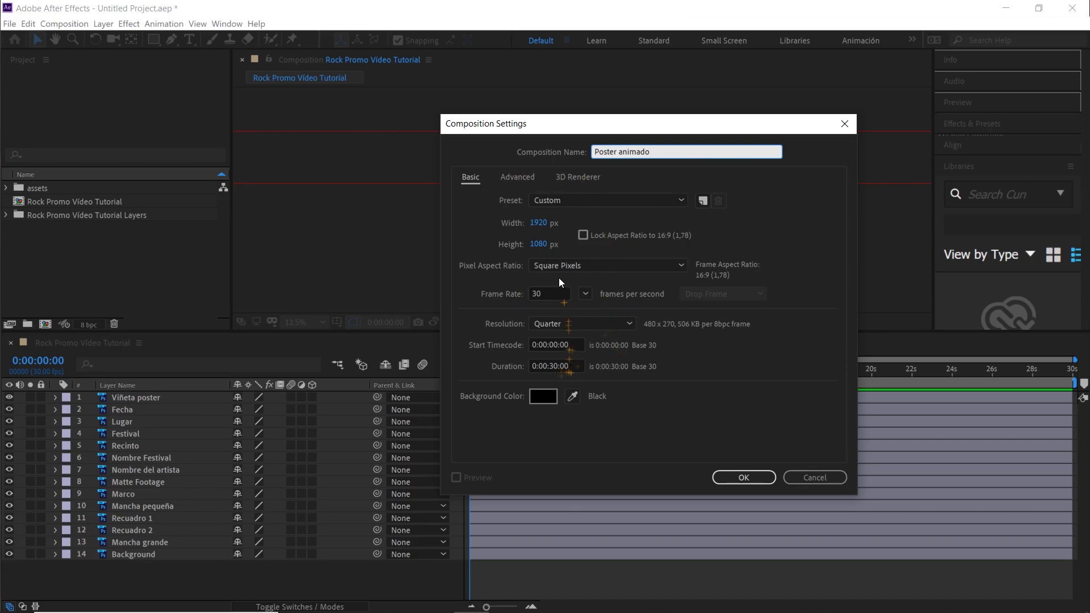
left_click(755, 478)
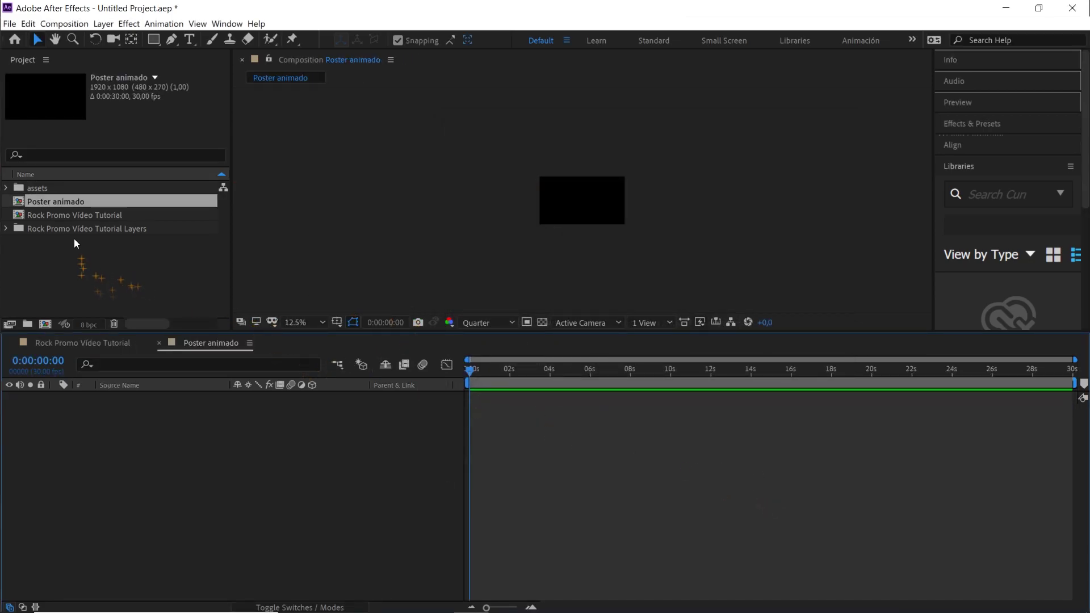
Add the Rock Promo Vídeo Tutorial composition to Poster animado and make it a 3D layer
left_click_drag(65, 216, 226, 432)
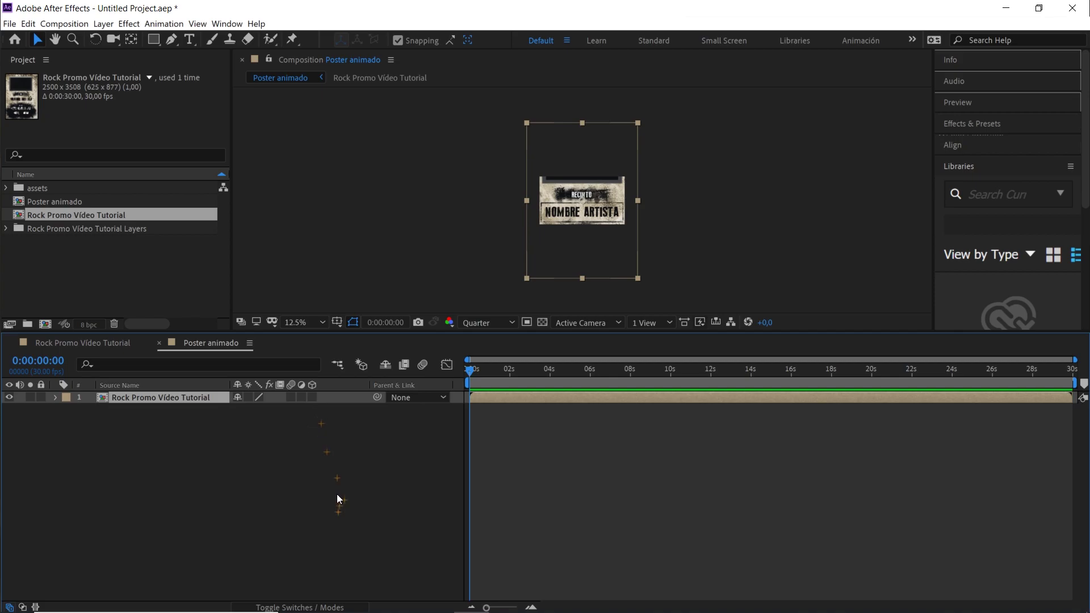
key("F4")
key("F4")
left_click(312, 397)
Add a two-node camera with the 50mm preset to the Poster animado composition
right_click(187, 460)
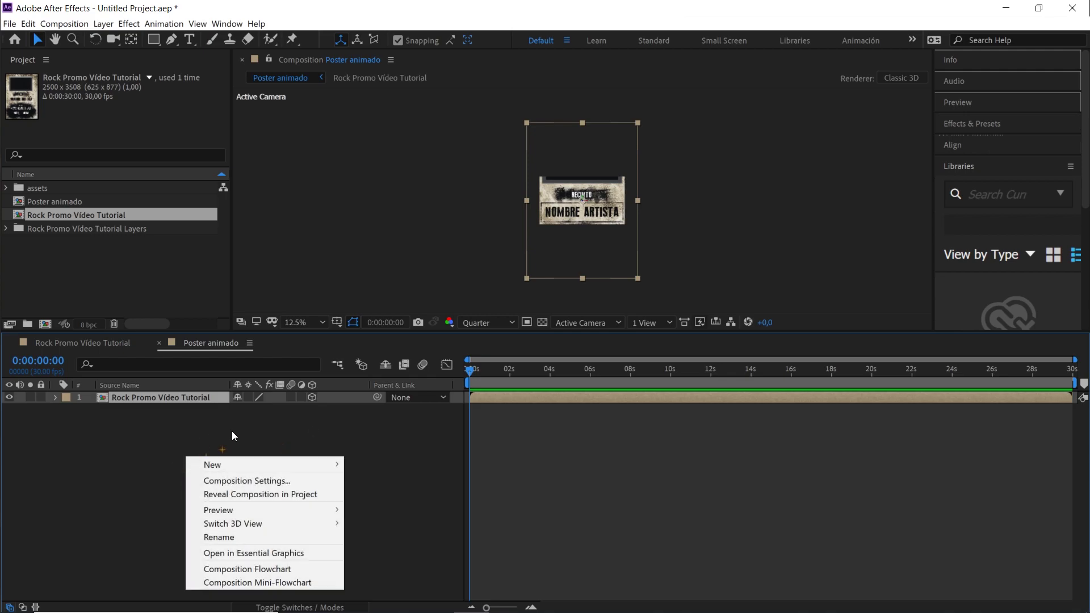
left_click(332, 469)
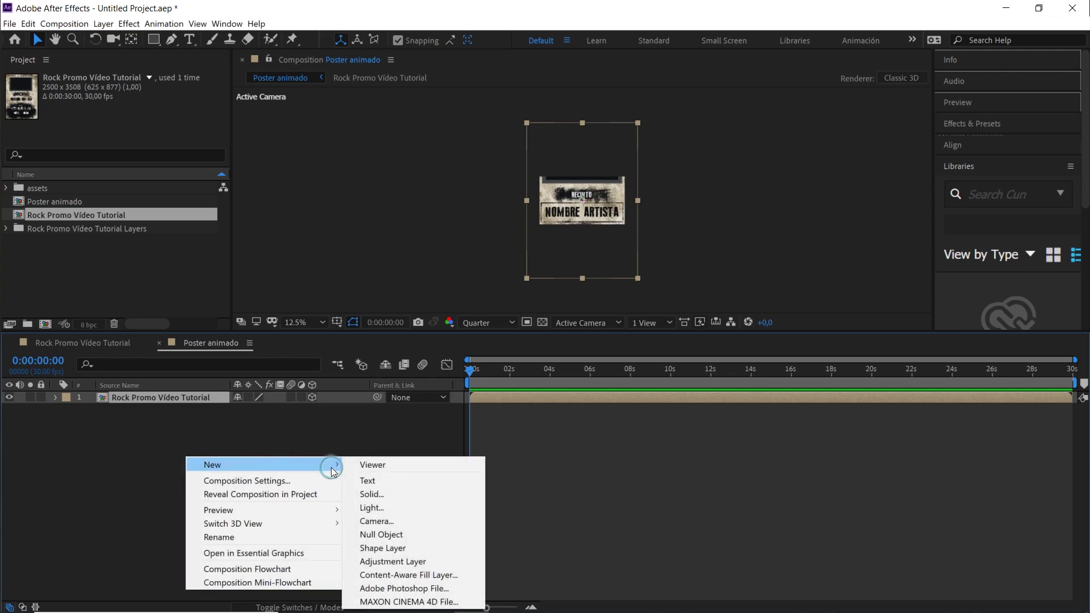
left_click(408, 519)
left_click(628, 209)
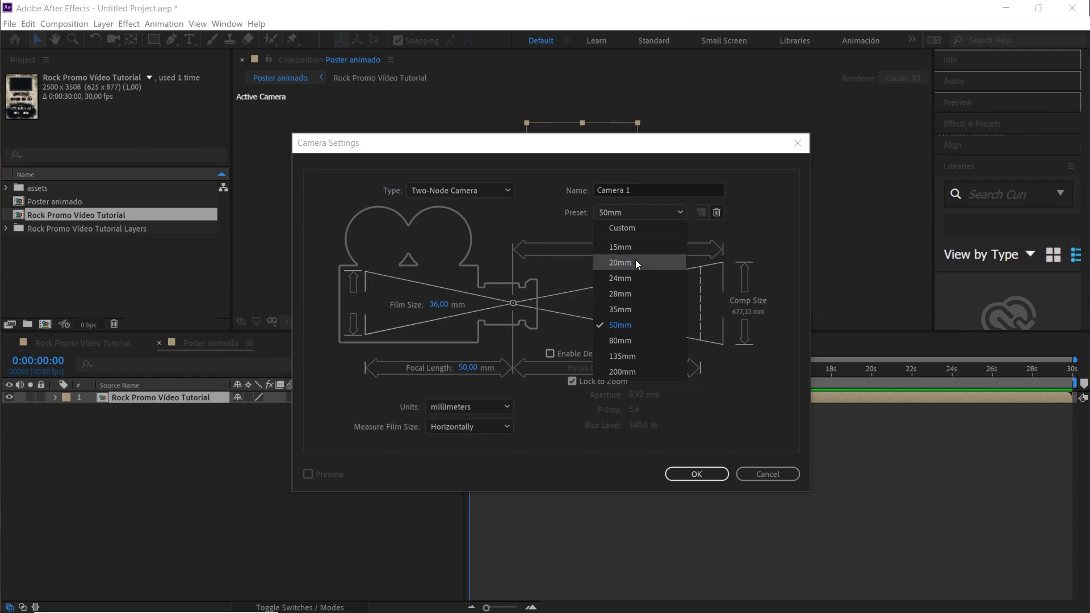
left_click(629, 317)
left_click(456, 189)
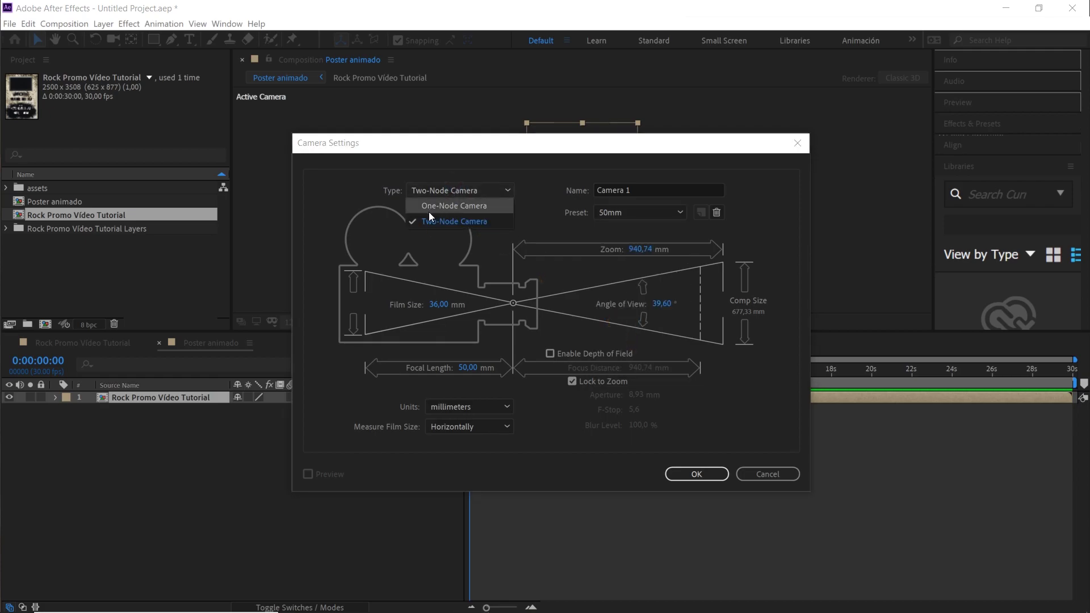
left_click(442, 223)
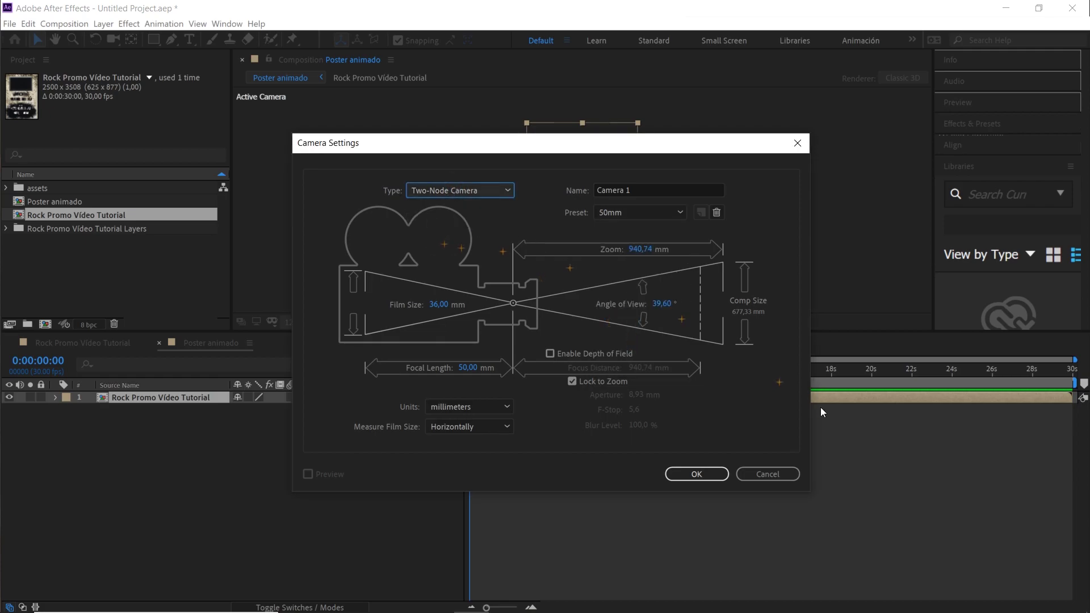
left_click(698, 475)
Add a null object as a 3D layer and parent Camera 1 to it
right_click(226, 468)
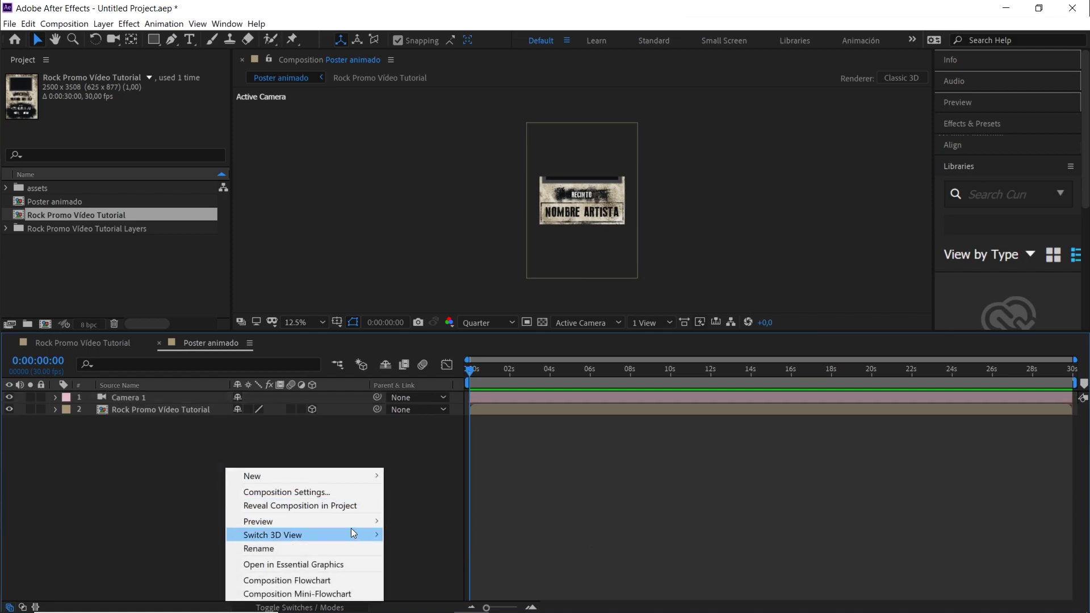
mouse_move(371, 477)
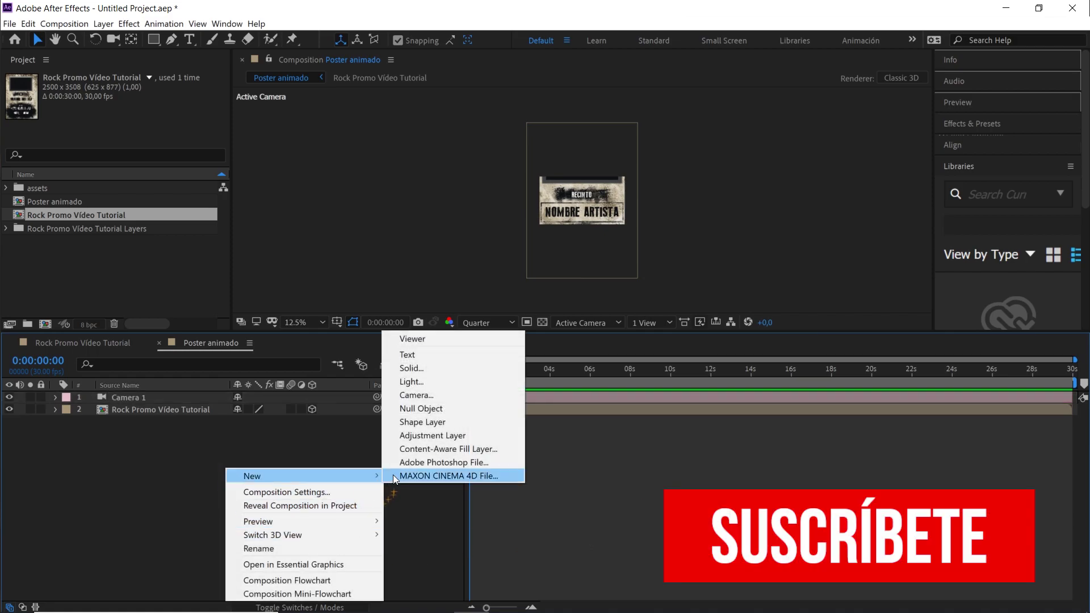
left_click(431, 409)
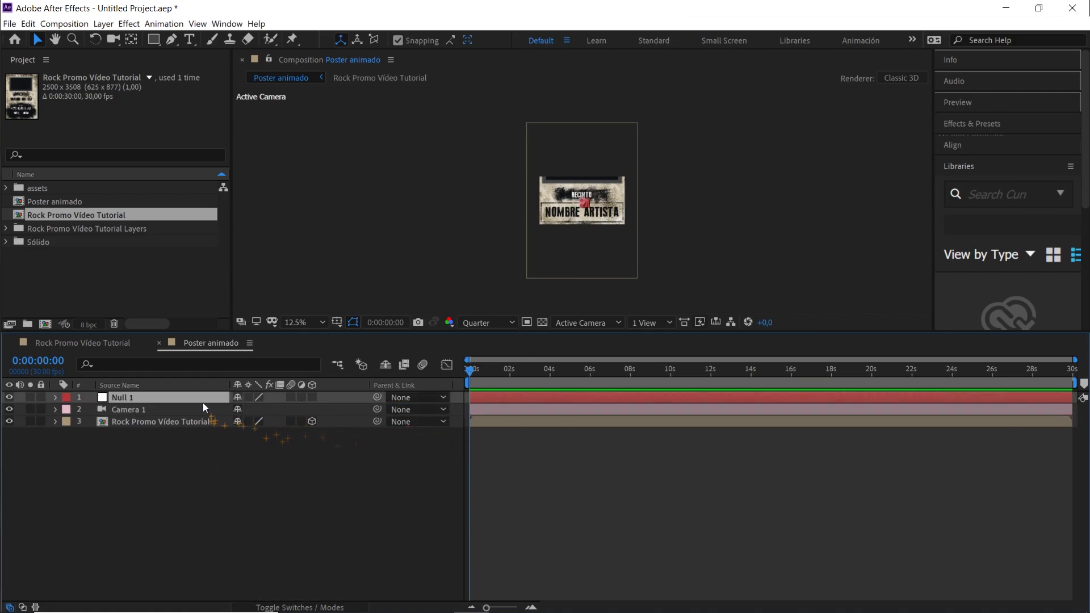
left_click(312, 398)
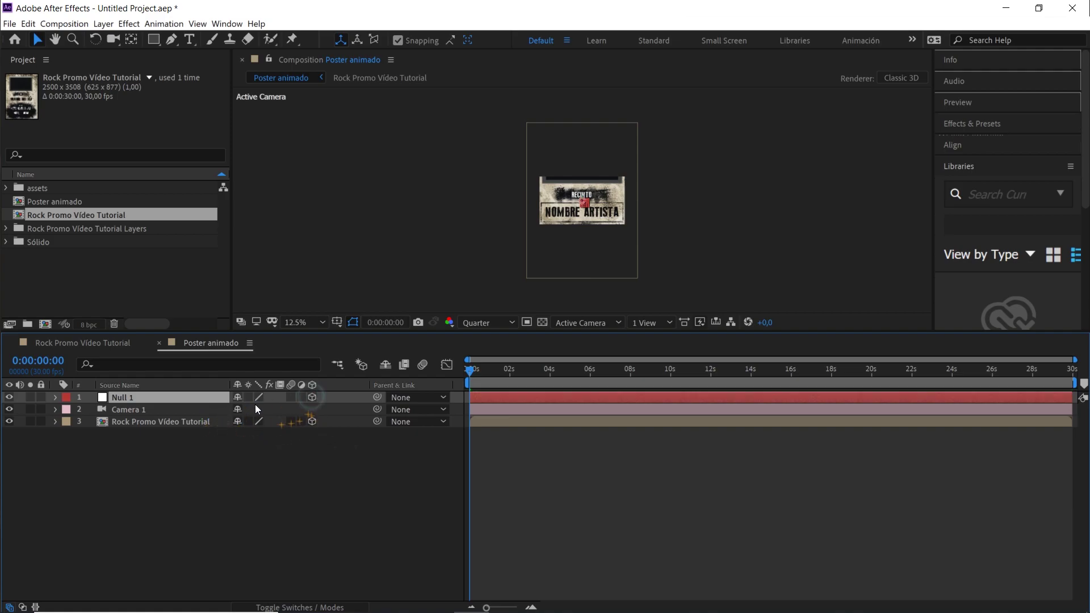
left_click(152, 409)
left_click_drag(379, 415, 211, 398)
Set the current time of the Poster animado timeline to 0:00:01:10
left_click_drag(479, 371, 517, 384)
left_click_drag(487, 608, 509, 608)
left_click_drag(609, 386, 561, 377)
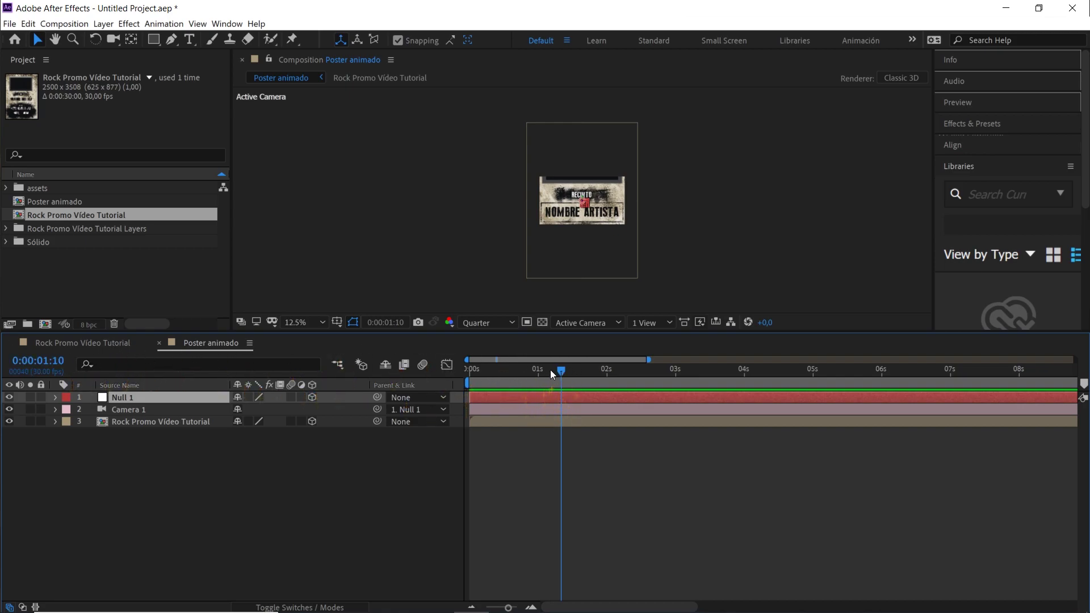
left_click(38, 361)
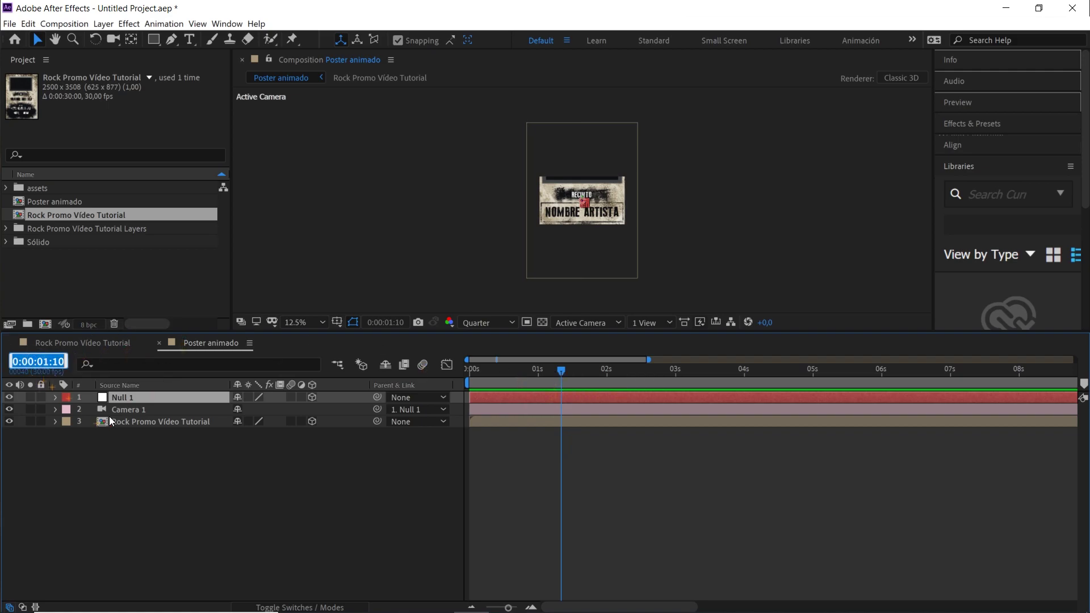
left_click(142, 447)
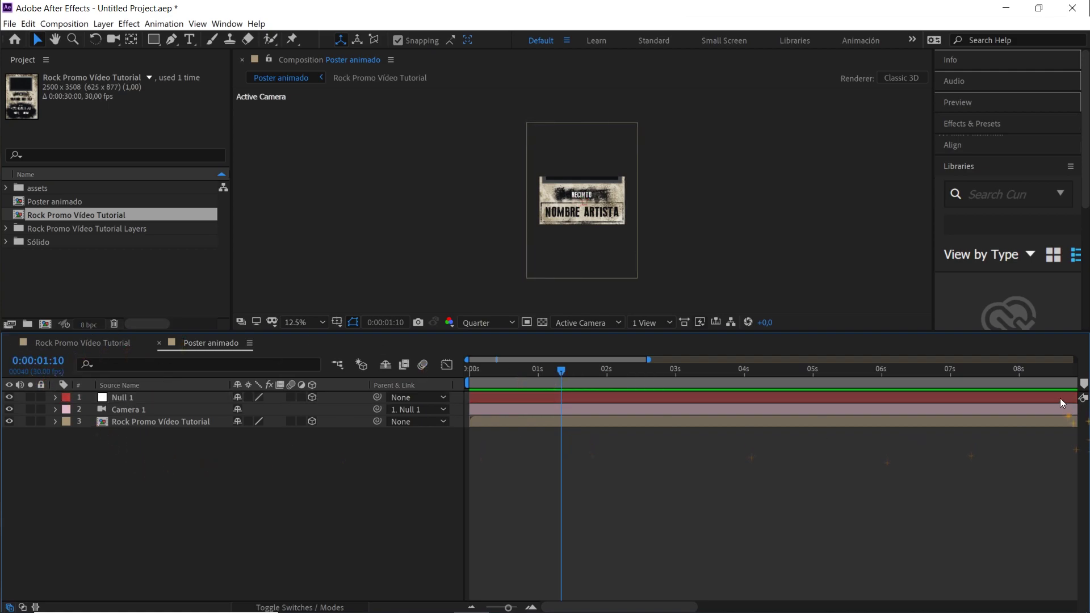
Add composition markers to Poster animado at 0:00:01:10, 0:00:05:20 and 0:00:08:10
left_click(1085, 388)
left_click_drag(567, 370, 859, 421)
left_click(38, 361)
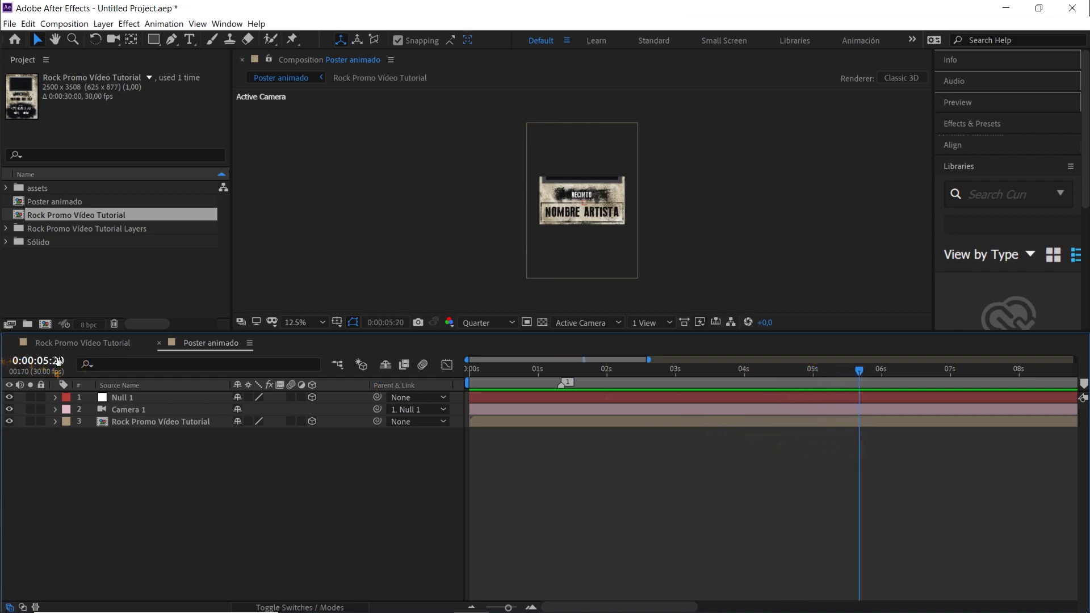
left_click(115, 445)
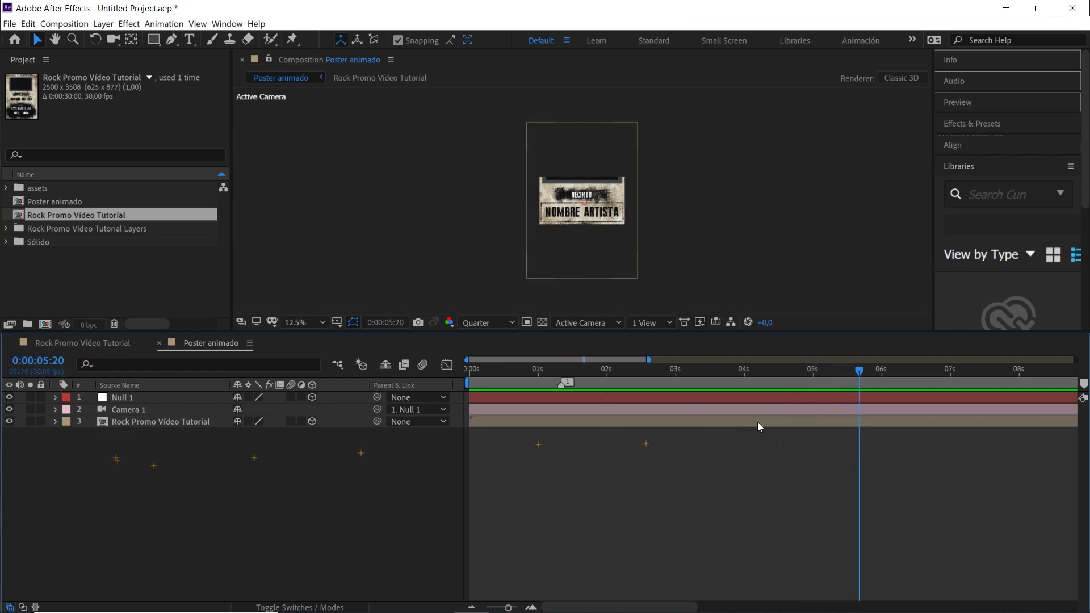
left_click_drag(983, 458, 665, 424)
left_click_drag(713, 373, 735, 394)
left_click(1084, 384)
Add the fourth and fifth composition markers at 0:00:11:00 and 0:00:13:00
left_click_drag(967, 494, 733, 470)
left_click(684, 372)
left_click(1084, 384)
left_click_drag(902, 458, 692, 455)
left_click(618, 372)
left_click(1084, 384)
Add composition markers at about 18 seconds, at 0:00:21:00 and at 0:00:23:00, and show the full 30-second timeline
left_click_drag(900, 471, 661, 466)
left_click_drag(690, 372, 752, 374)
left_click(1084, 384)
left_click_drag(971, 464, 777, 465)
left_click(743, 373)
left_click(1084, 384)
left_click_drag(982, 465, 809, 465)
left_click(675, 370)
left_click_drag(675, 370, 703, 398)
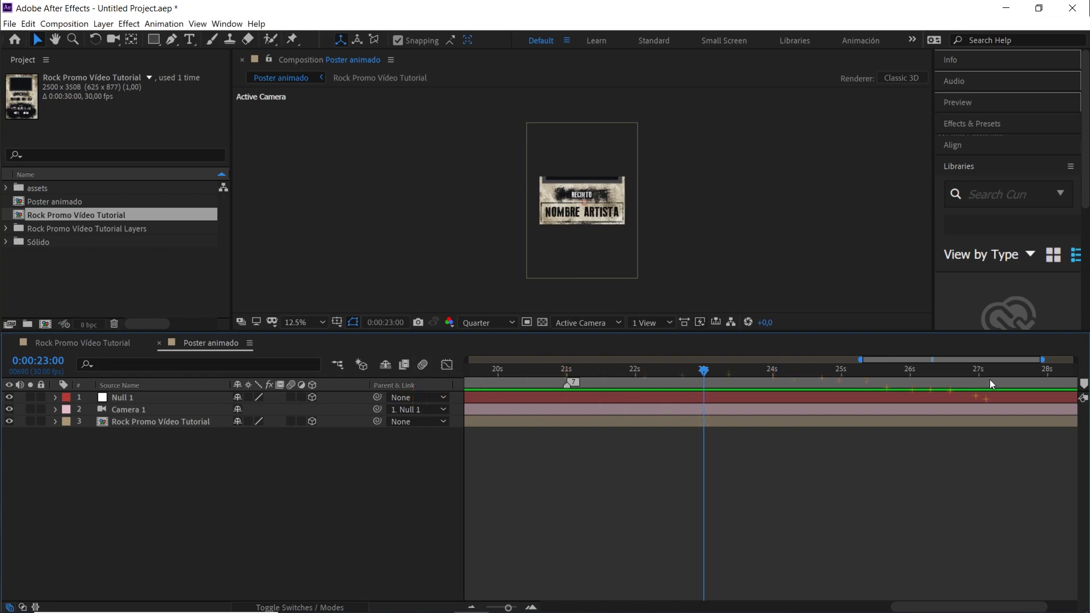
left_click(1084, 389)
left_click_drag(508, 607, 455, 601)
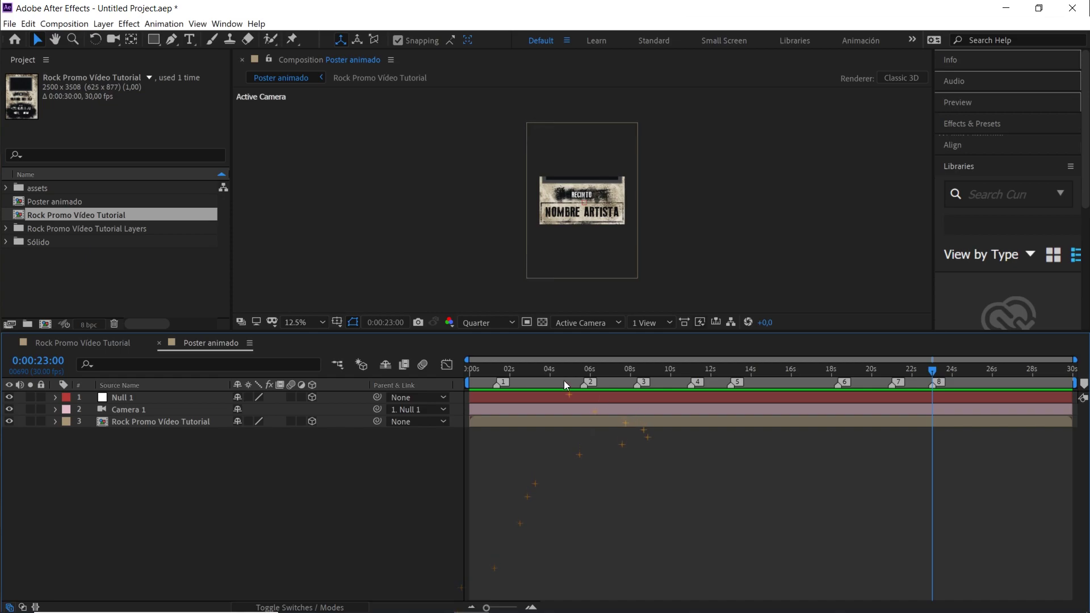
At marker 1 (0:00:01:10), enable keyframing for all of Null 1's transform properties from Anchor Point to Z Rotation, leaving out Opacity
left_click_drag(531, 370, 497, 370)
left_click(130, 399)
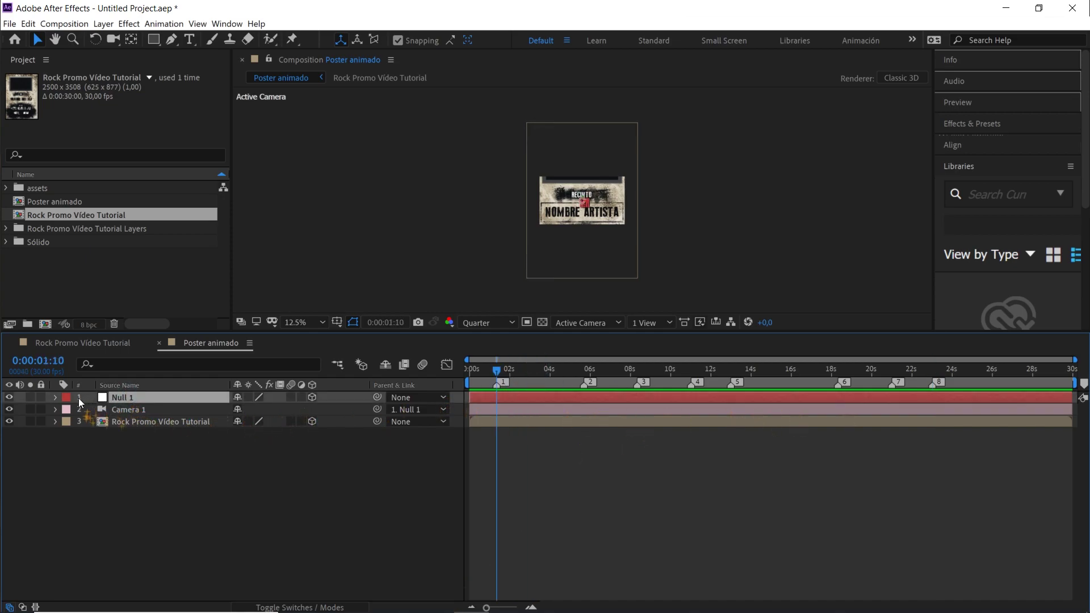
left_click(55, 398)
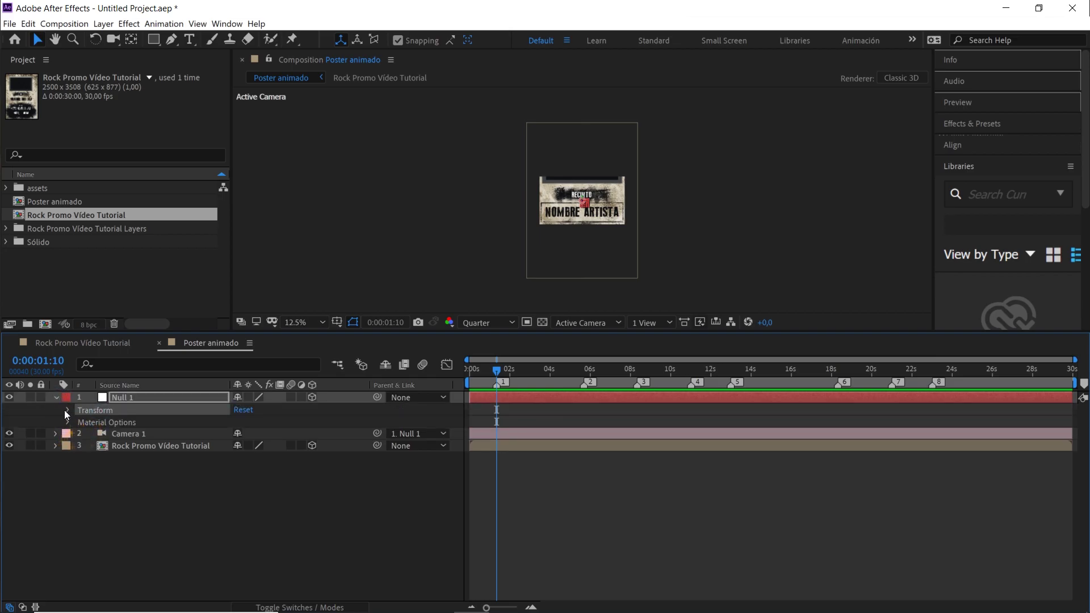
left_click(68, 410)
left_click_drag(92, 423, 92, 492)
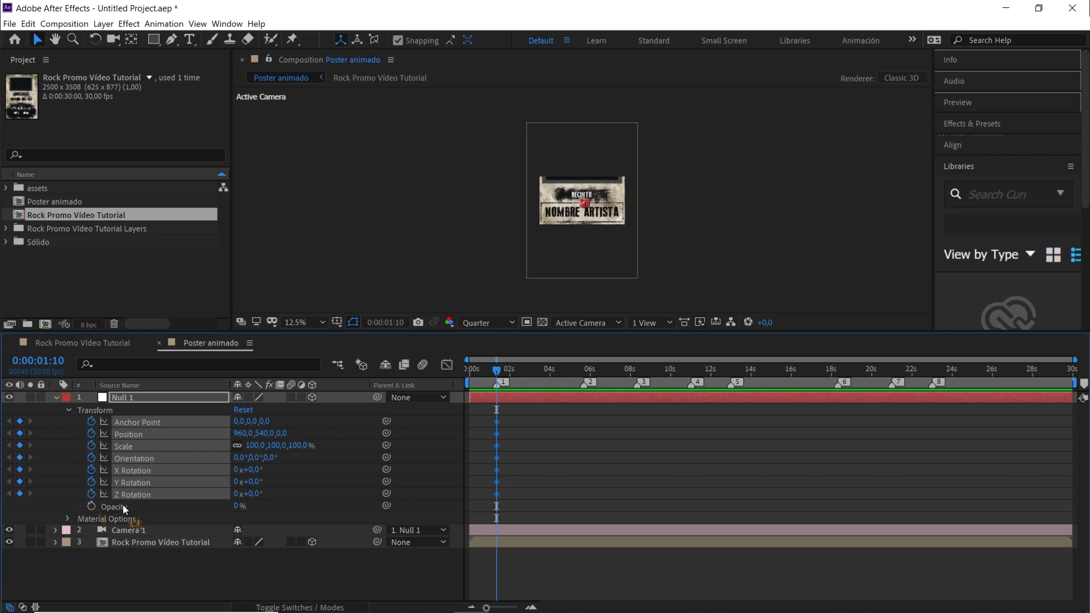
left_click(523, 465)
left_click(565, 271)
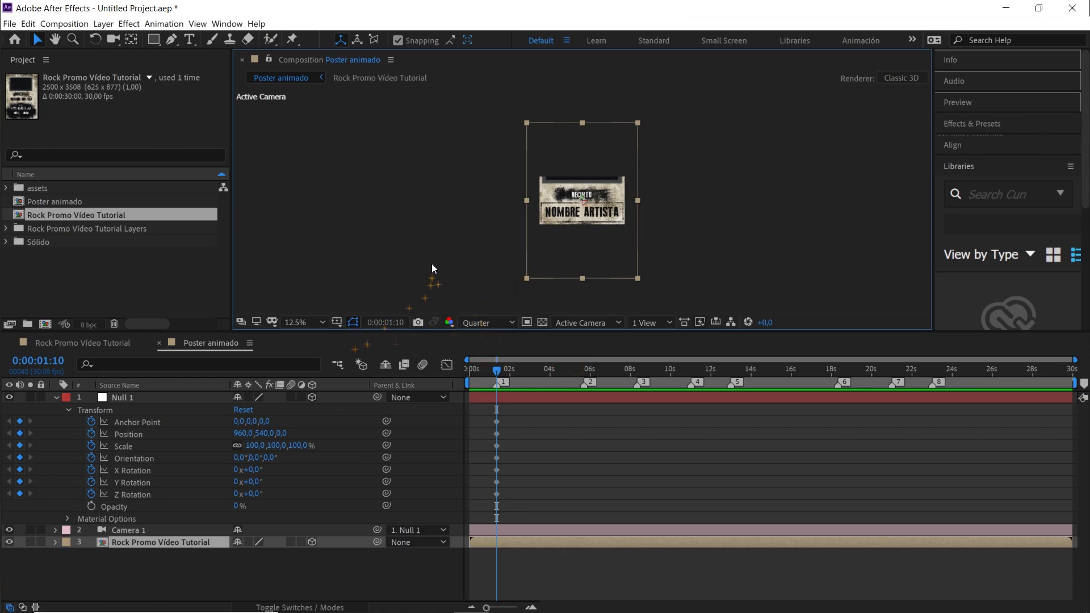
Set Null 1's X Rotation to 52° and Y Rotation to 22° at 0:00:01:10
left_click(275, 493)
left_click_drag(250, 470, 286, 480)
left_click(253, 469)
type("52")
left_click(319, 485)
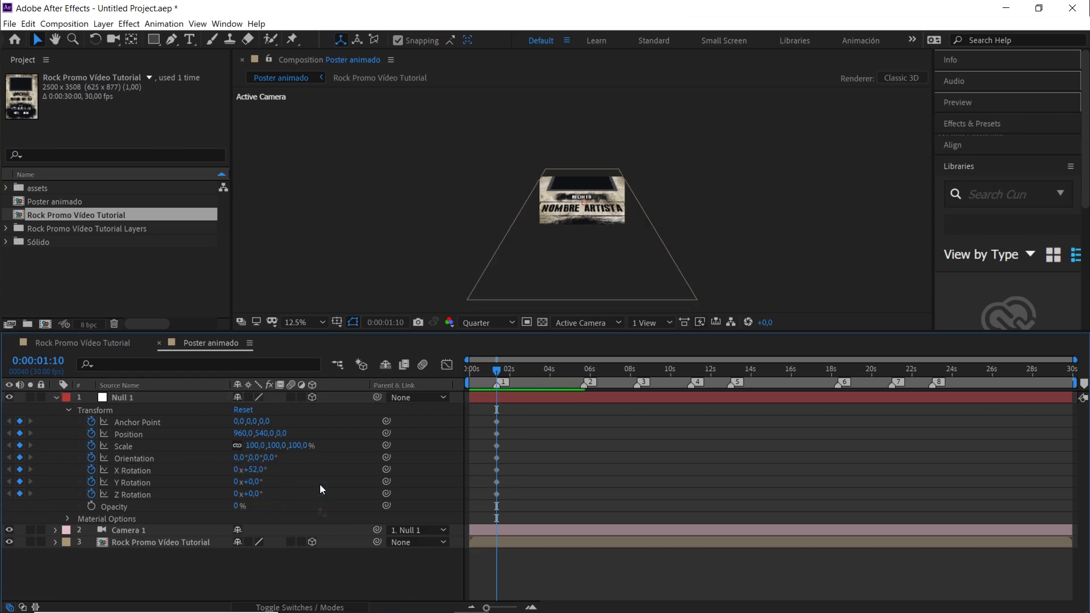
left_click(188, 483)
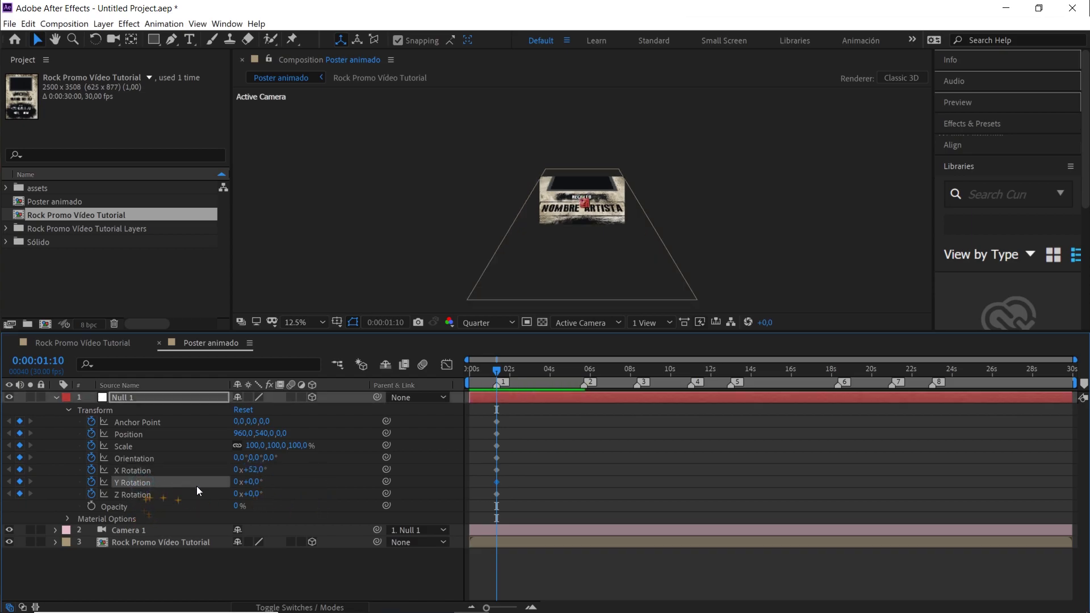
left_click(253, 482)
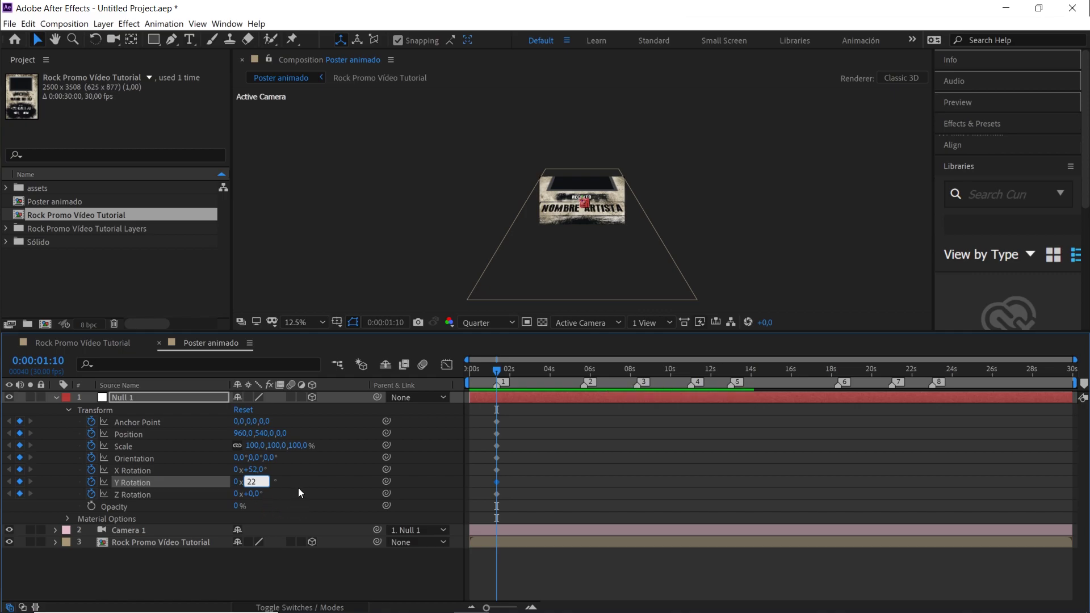
key("Return")
scroll(540, 271, "up", 1)
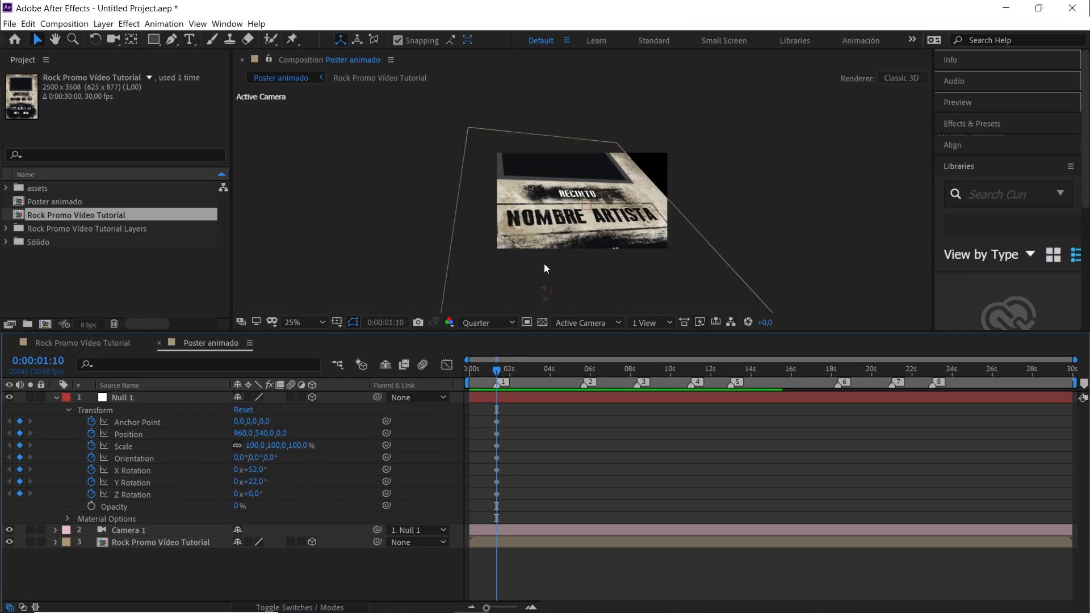
Frame the FECHA text by setting Null 1's Position to 1007, 911, 731 at 0:00:01:10
left_click_drag(282, 433, 765, 437)
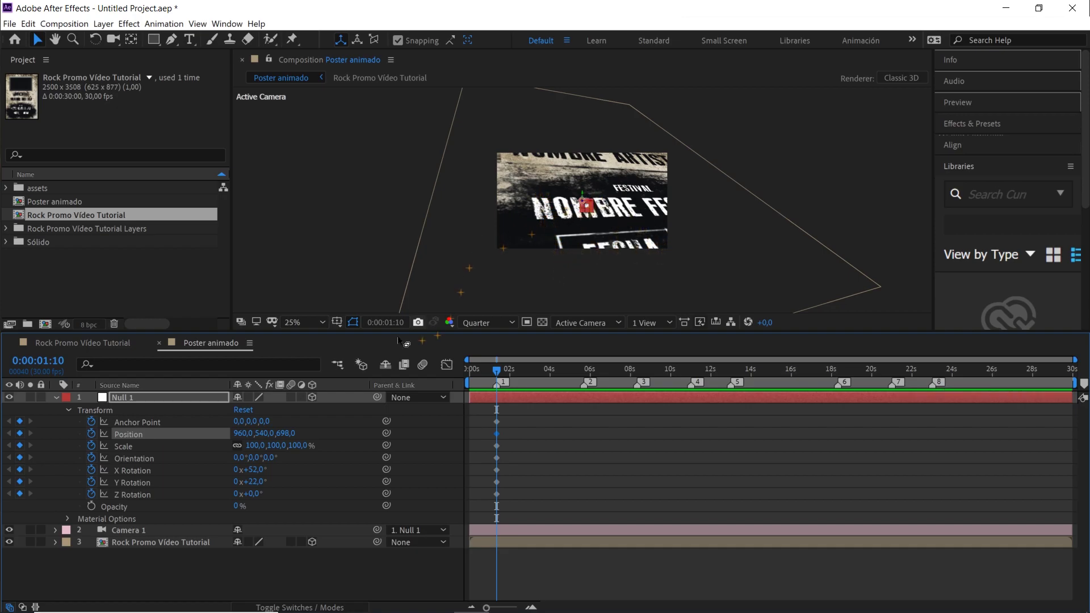
left_click_drag(264, 433, 562, 436)
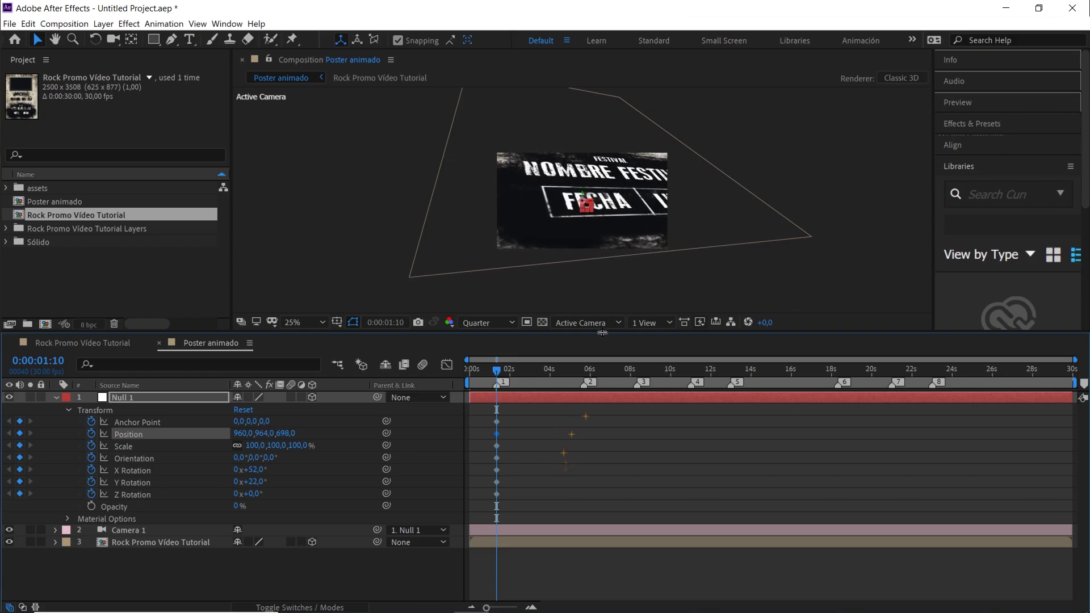
scroll(643, 268, "up", 2)
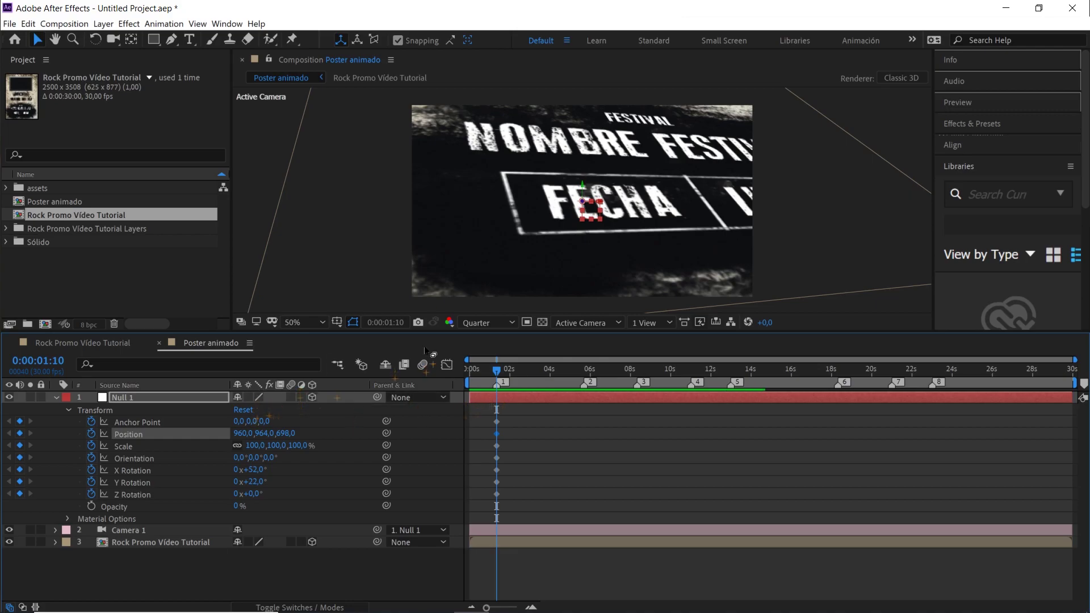
mouse_move(283, 432)
left_mouse_down()
mouse_move(305, 432)
mouse_move(223, 435)
mouse_move(281, 437)
mouse_move(291, 450)
left_mouse_up()
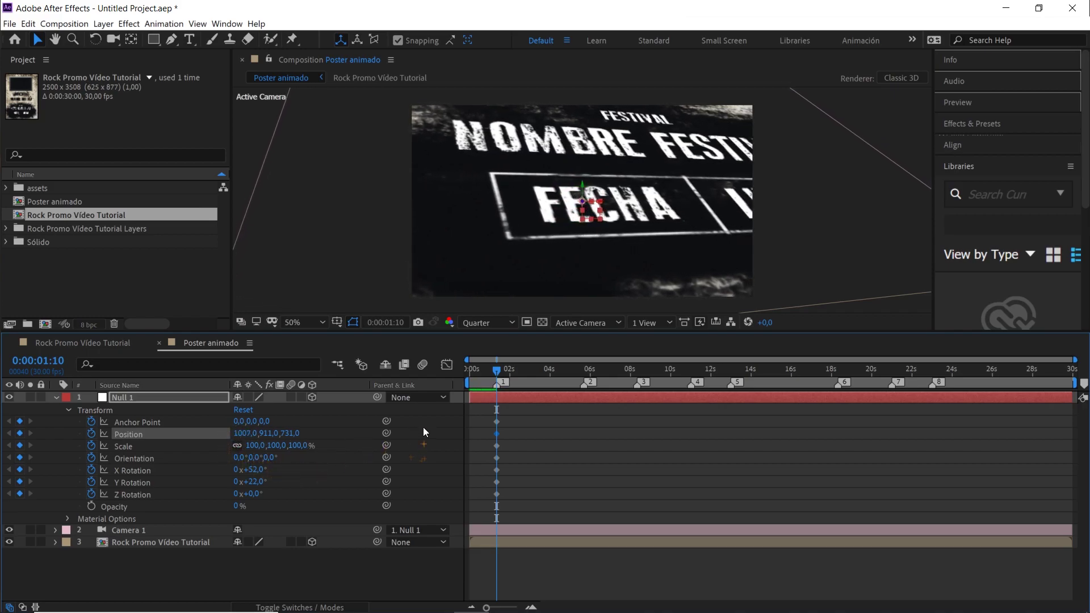
At marker 2 (0:00:05:20), set Null 1's Y Rotation to -16° to frame the LUGAR text
left_click_drag(516, 377, 602, 390)
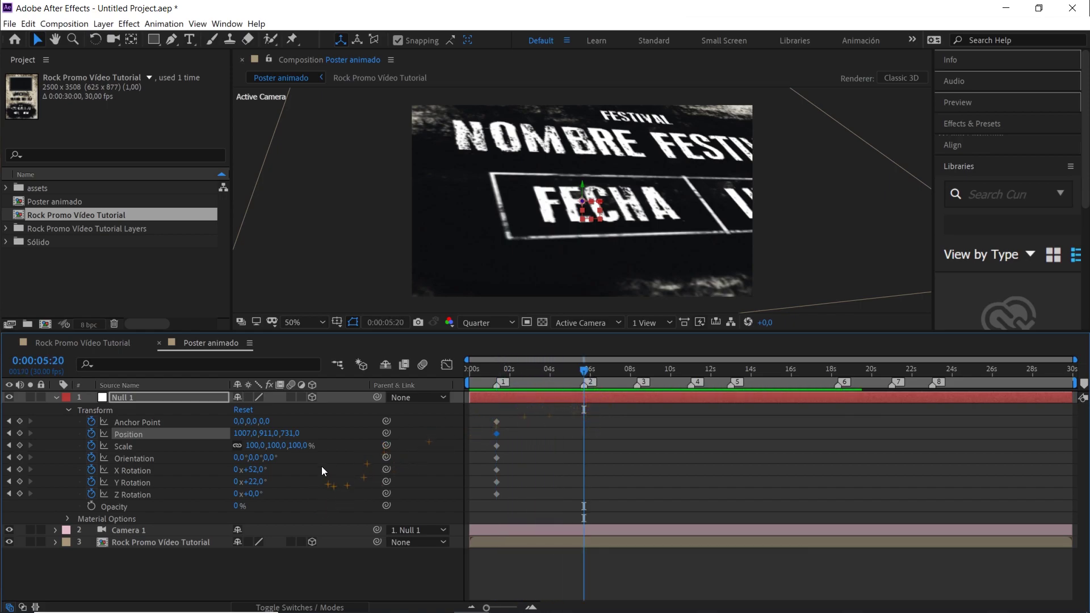
left_click_drag(252, 481, 238, 482)
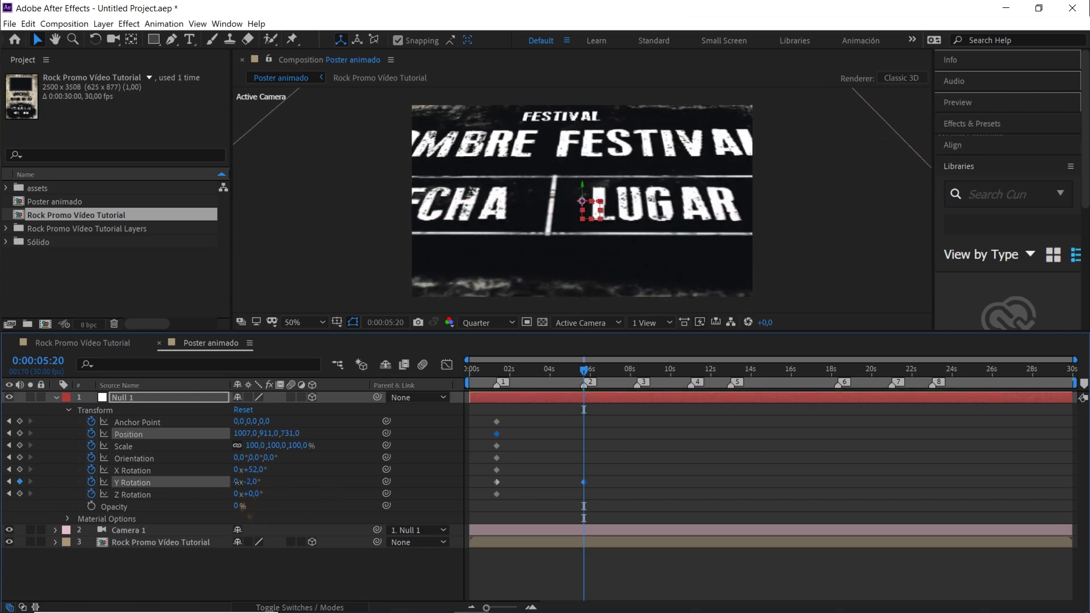
left_click(253, 483)
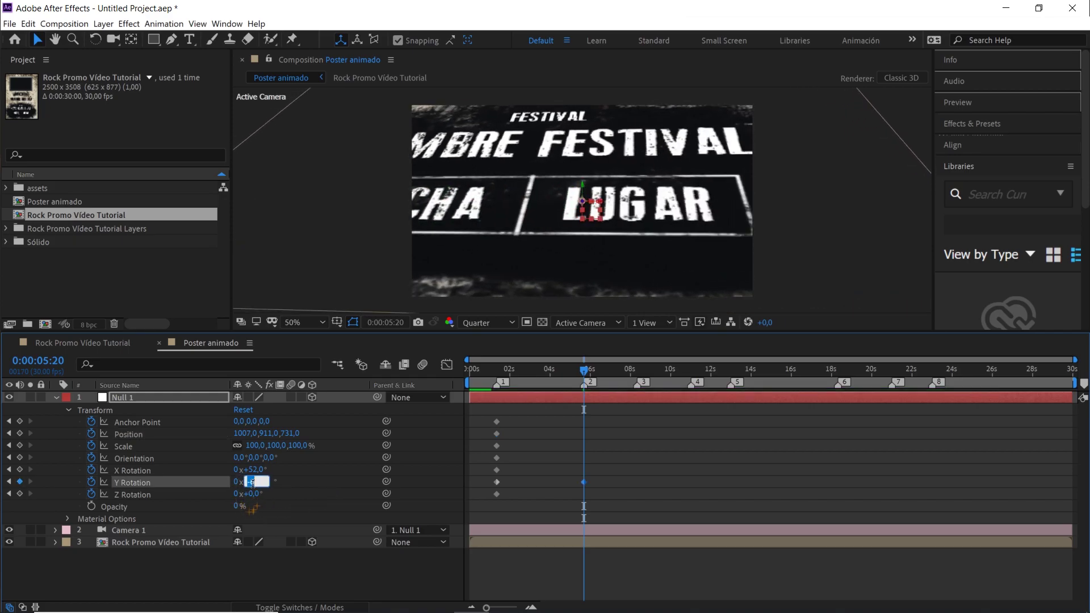
type("-16")
left_click(325, 476)
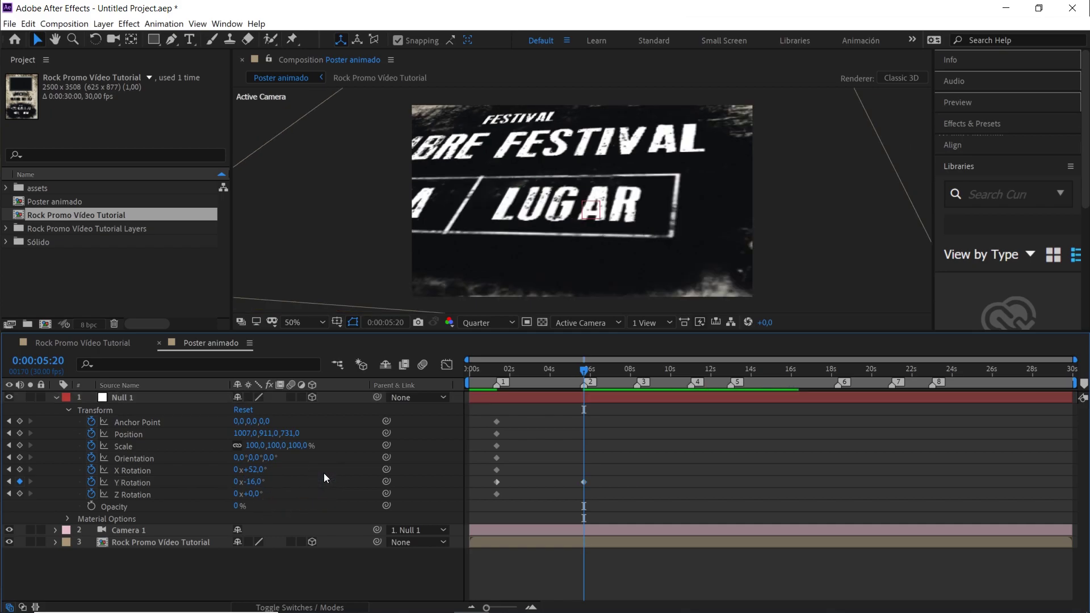
Add keyframes at 0:00:05:20 for Null 1's Anchor Point, Position, Scale, Orientation, X Rotation and Z Rotation
left_click(20, 422)
left_click(20, 433)
left_click(20, 445)
left_click(20, 457)
left_click(20, 470)
left_click(20, 493)
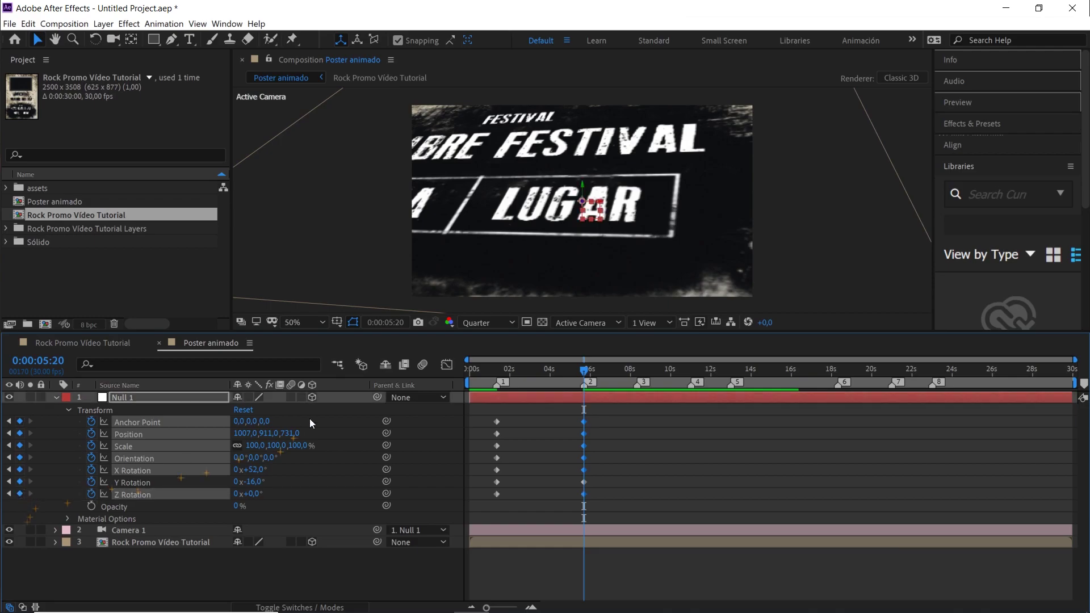
At marker 3 (0:00:08:10), set Null 1's Y Rotation to 0° and X Rotation to 25°
left_click_drag(574, 386, 648, 392)
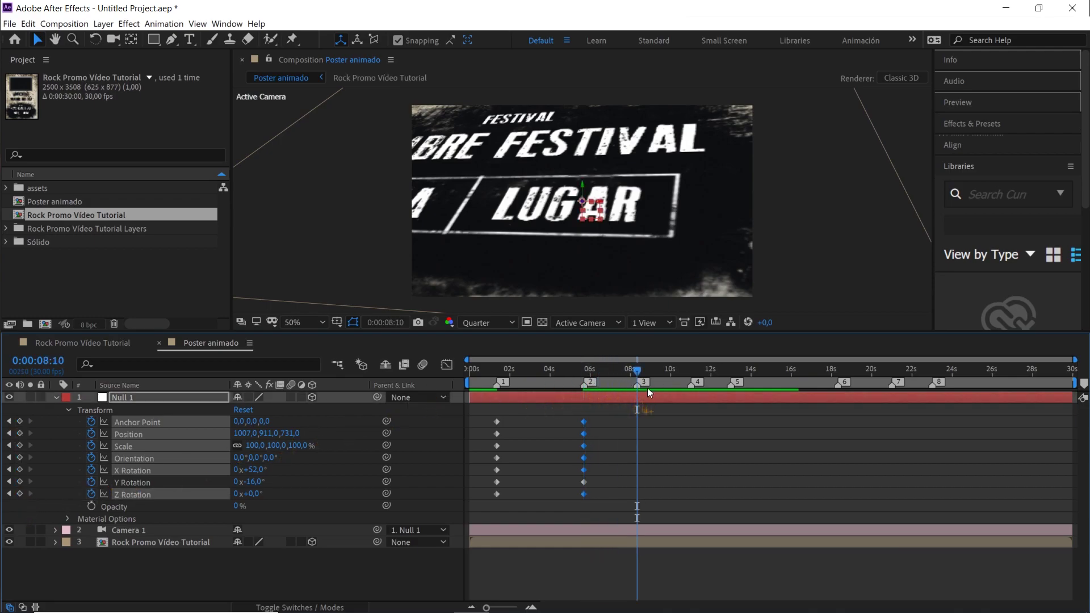
left_click(257, 483)
left_click(308, 489)
left_click(260, 479)
type("0")
left_click(299, 483)
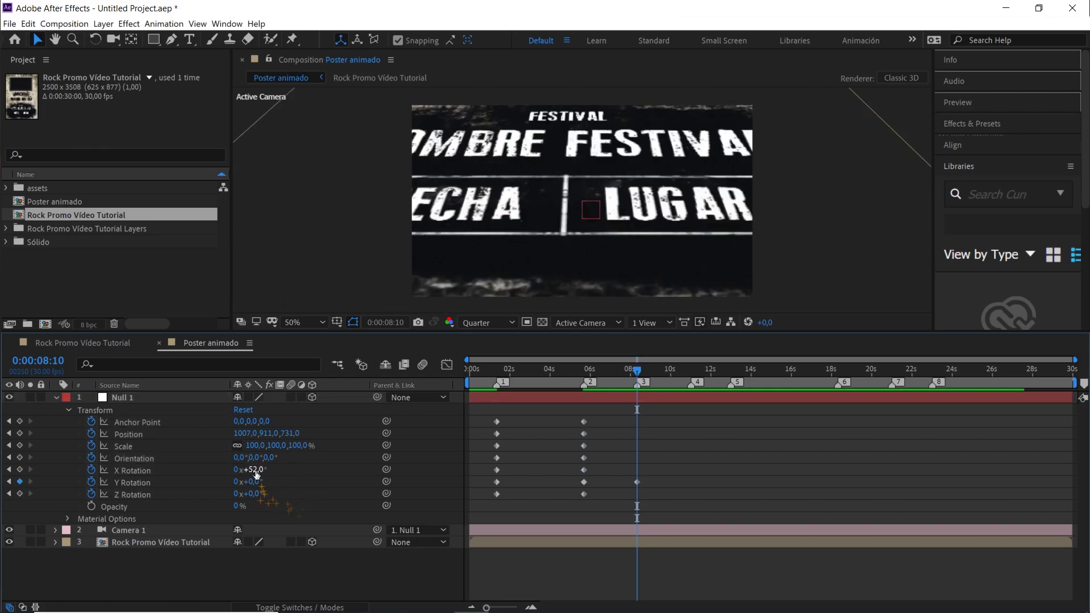
left_click_drag(254, 472, 250, 470)
left_click(249, 470)
type("25")
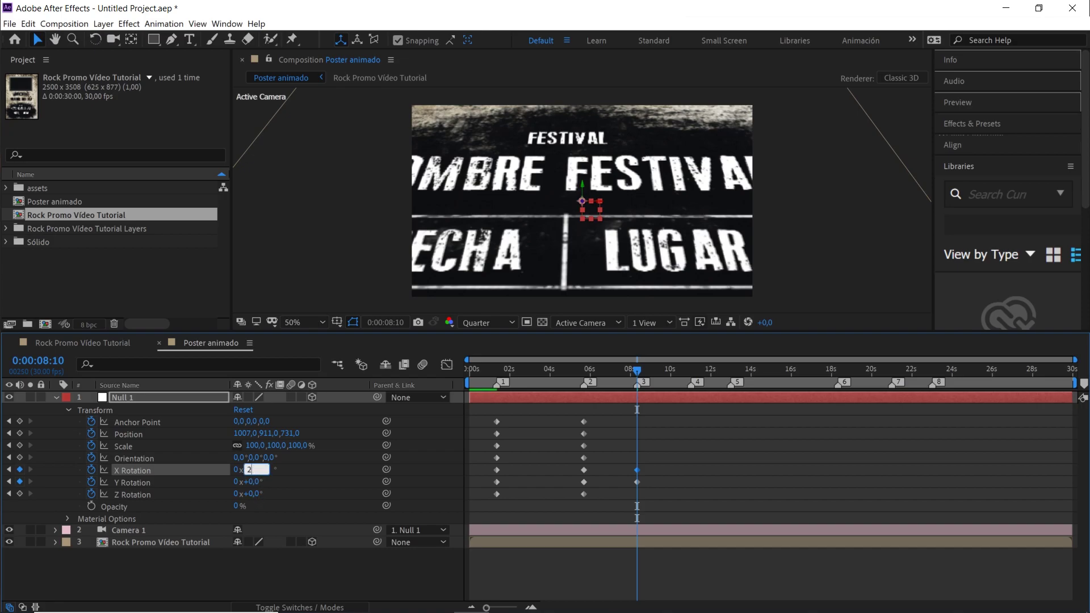
left_click(317, 477)
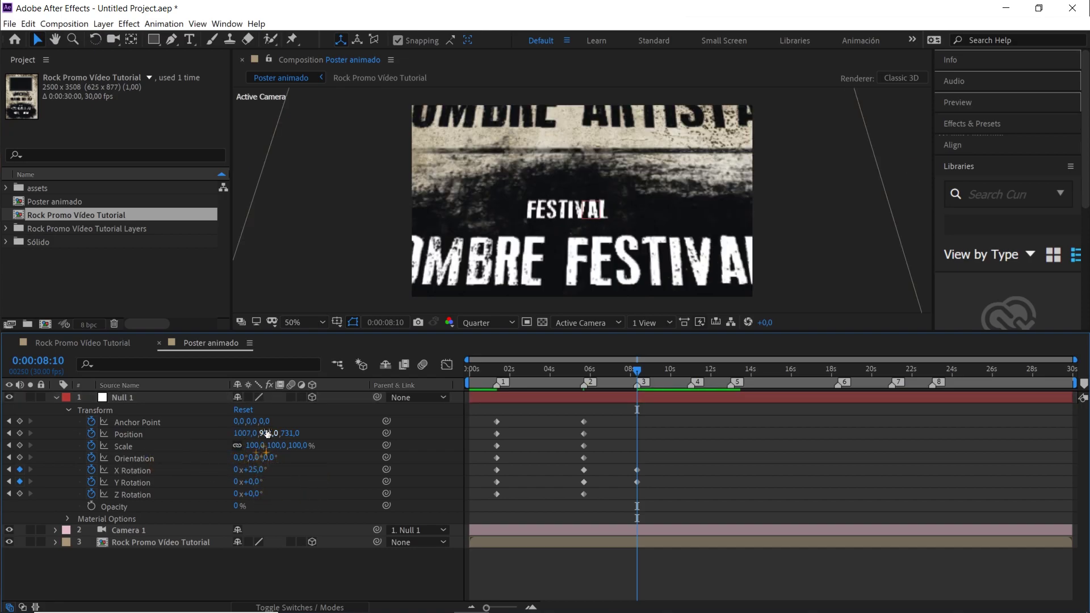
Set Null 1's Position to 960, 1661, 0 at 0:00:08:10, centring the festival block with the title/action safe guides shown
left_click(291, 433)
type("0")
left_click(331, 495)
left_click_drag(268, 433, 324, 432)
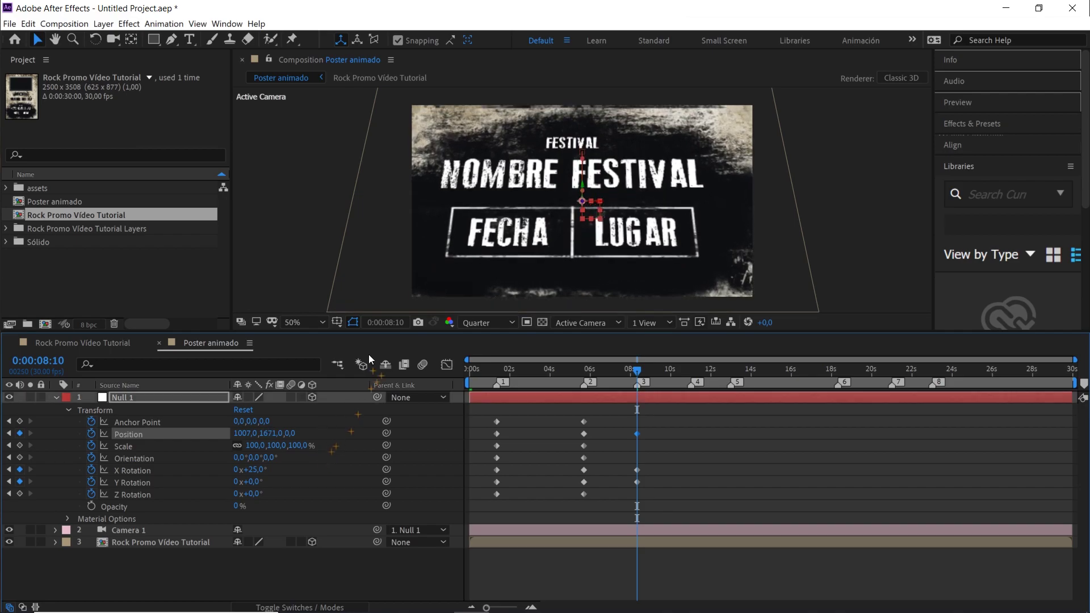
left_click(341, 325)
left_click(347, 332)
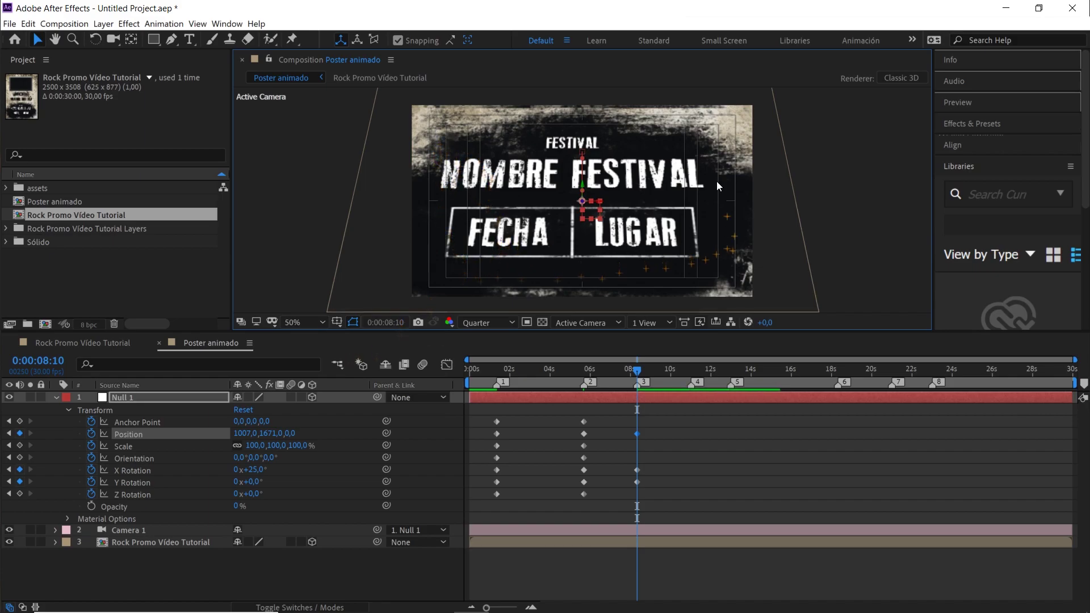
left_click_drag(256, 431, 206, 436)
left_click(247, 435)
type("960")
left_click(311, 476)
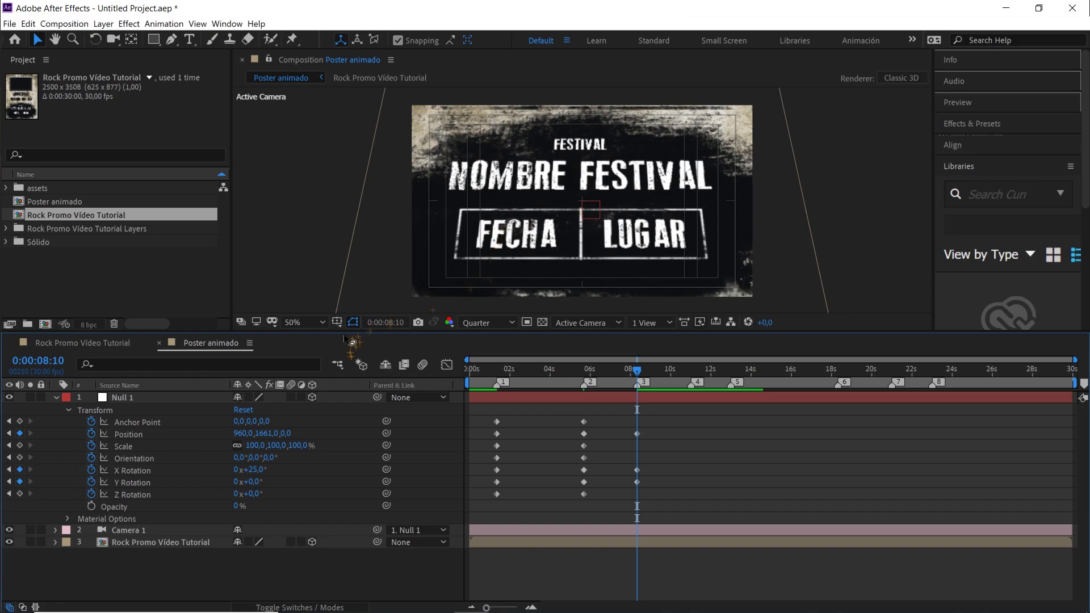
Add keyframes at 0:00:08:10 for Null 1's Anchor Point, Scale, Orientation and Z Rotation
left_click(19, 422)
left_click(19, 445)
left_click(19, 457)
left_click(19, 494)
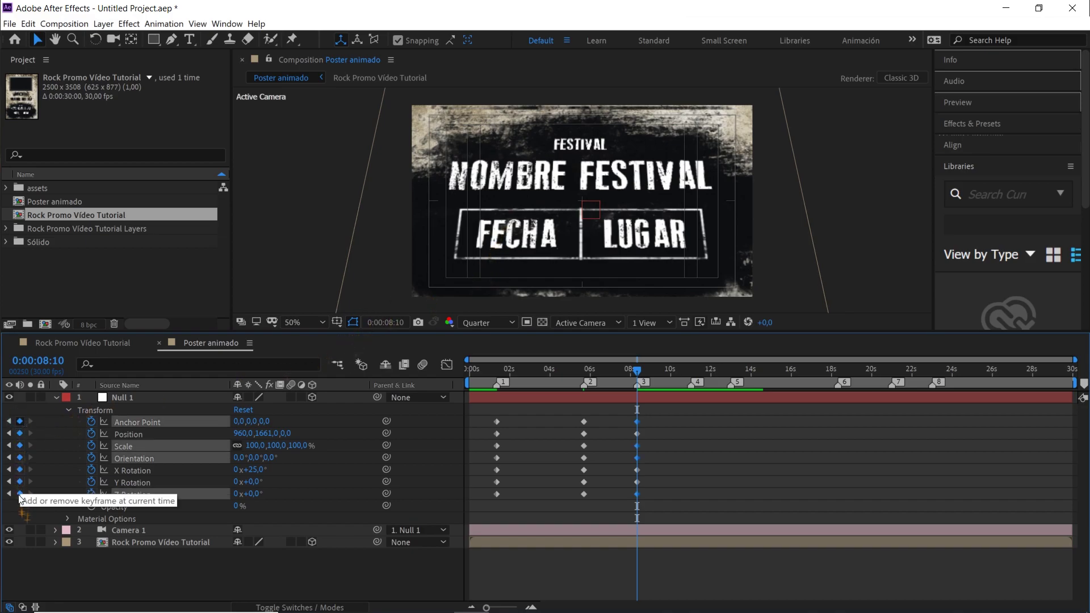
At marker 4 (0:00:11:00), set Null 1's Z Rotation to 25° and its Position to 960, 781, 0 to frame NOMBRE ARTISTA
left_click_drag(648, 373, 691, 389)
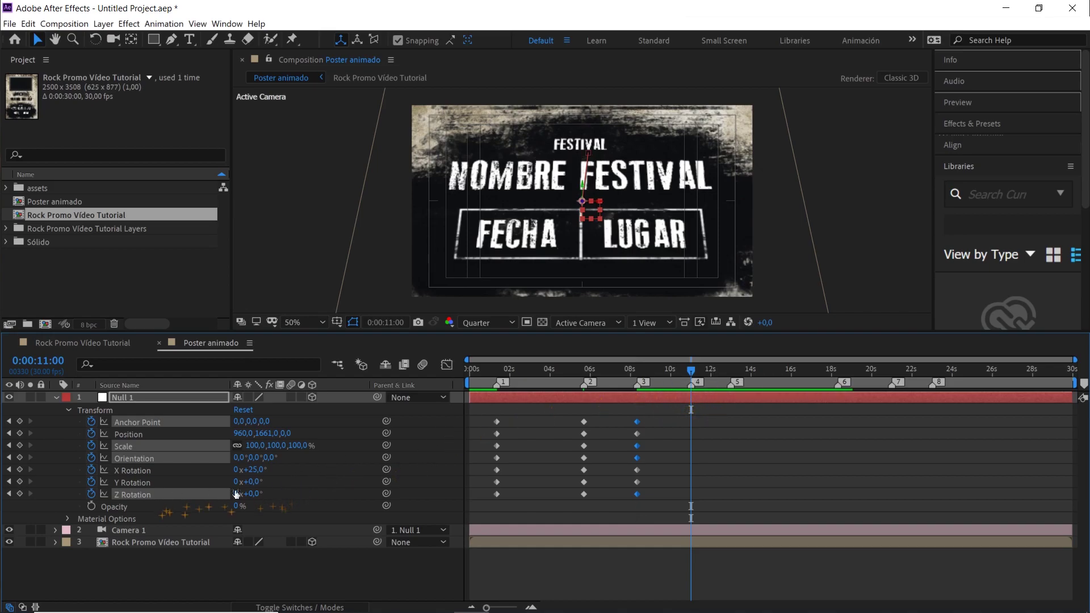
left_click(303, 492)
left_click(147, 471)
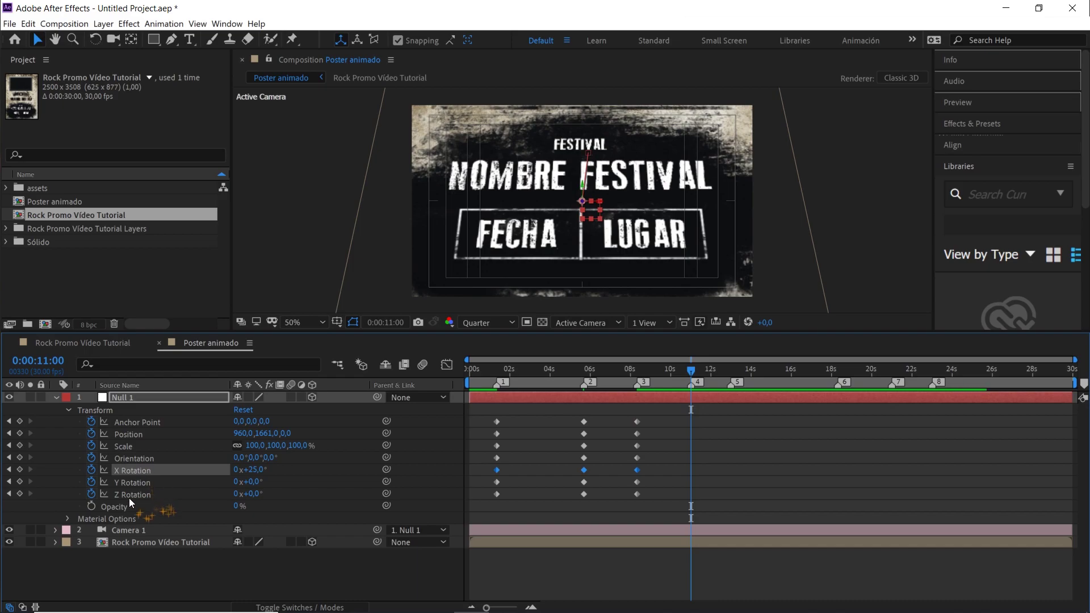
left_click(130, 494)
left_click(254, 494)
type("25")
key("Return")
left_click_drag(267, 433, 202, 445)
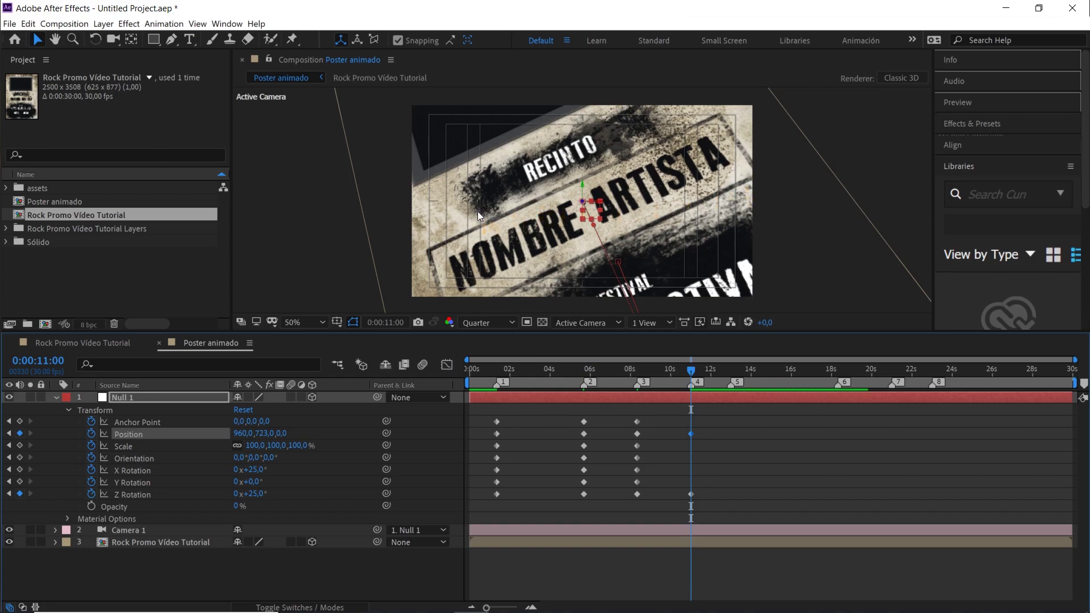
left_click_drag(267, 434, 303, 434)
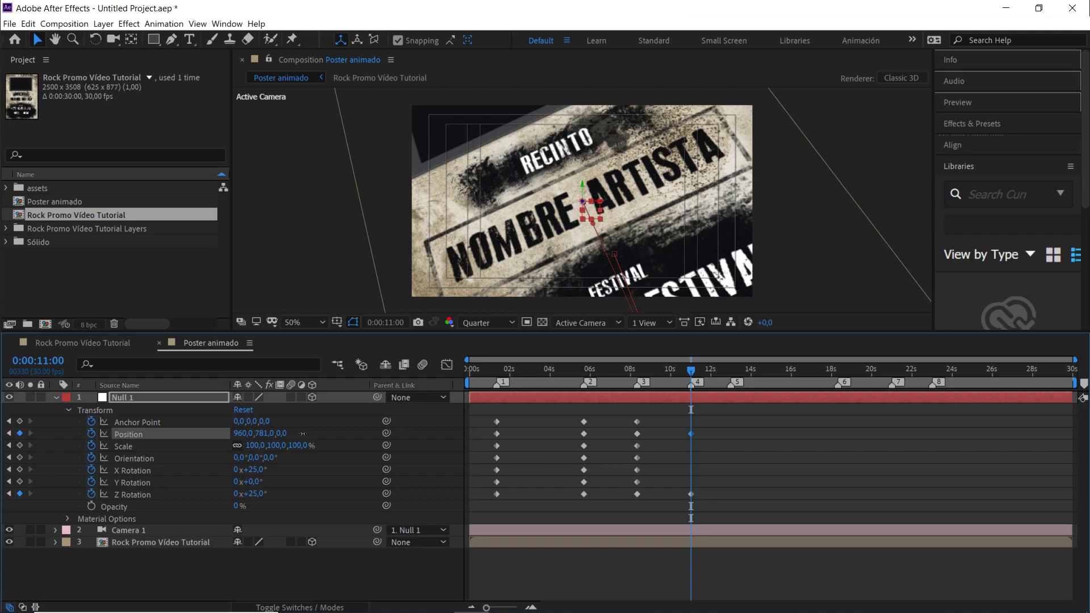
Add keyframes at 0:00:11:00 for Null 1's Anchor Point, Scale, Orientation, X Rotation and Y Rotation
left_click(19, 422)
left_click(19, 446)
left_click(19, 458)
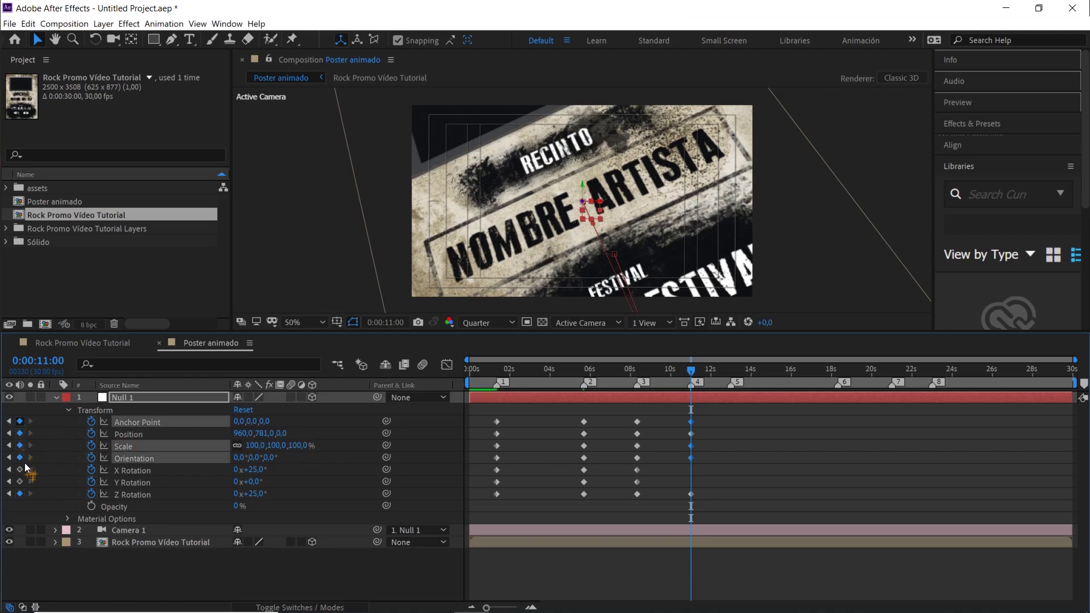
left_click(19, 470)
left_click(19, 482)
At marker 5 (0:00:13:00), set Null 1's Z Rotation to -7° and its X Rotation to 0°
left_click_drag(694, 369, 731, 372)
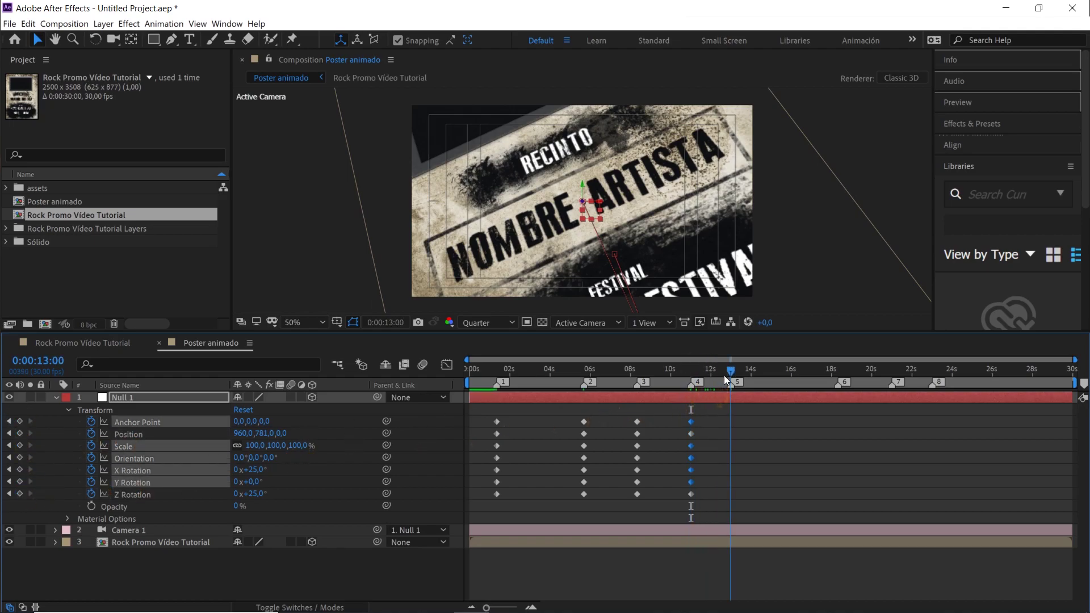
left_click(323, 473)
left_click(255, 495)
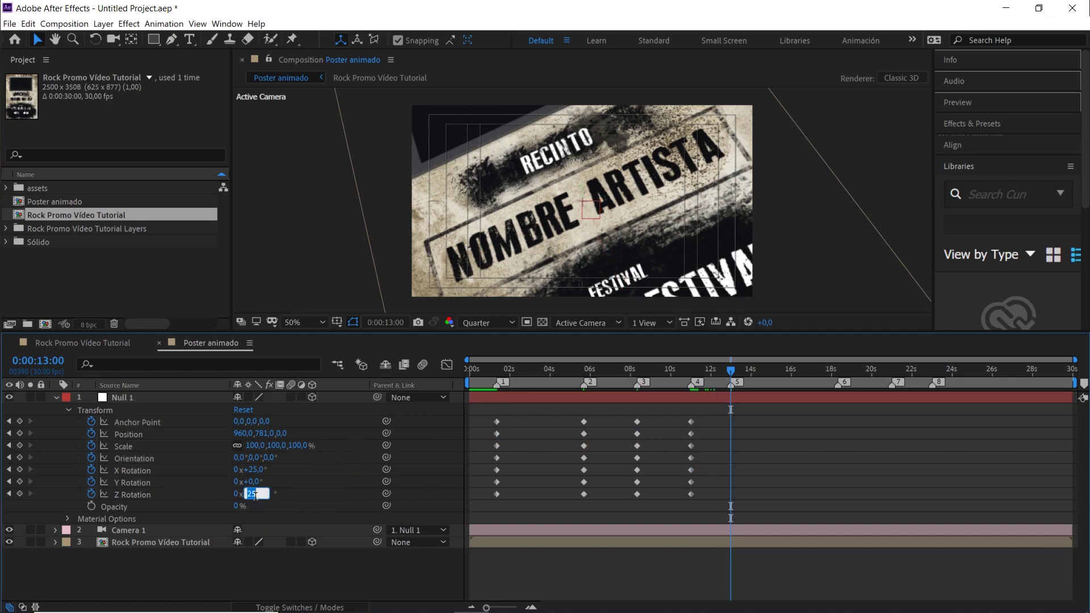
type("-7")
key("Return")
left_click(251, 470)
type("0")
key("Return")
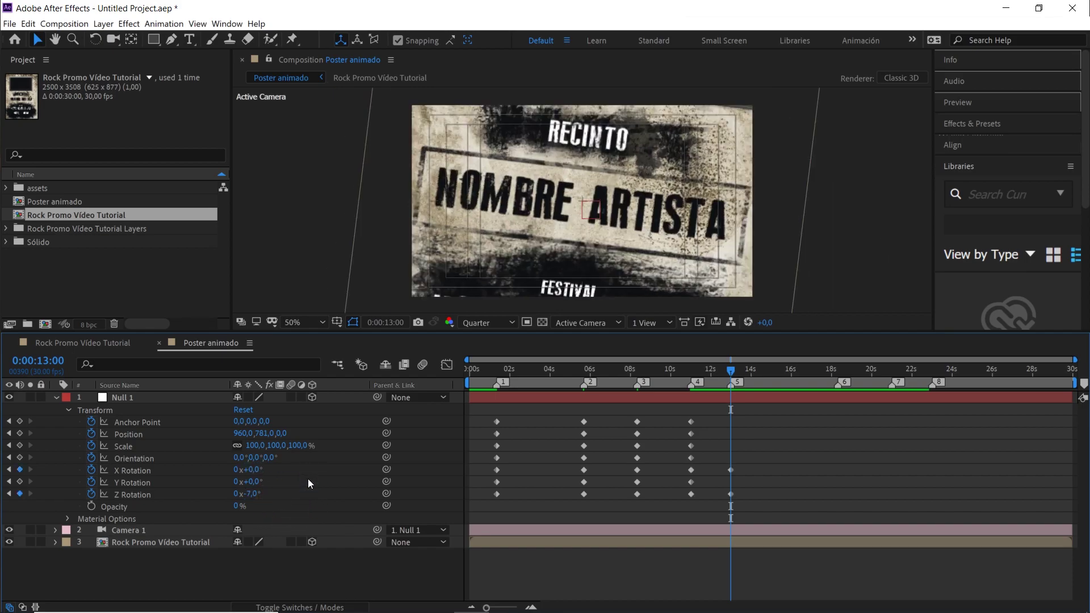
Set Null 1's Position to 960, -414, -387 at 0:00:13:00 to frame the dark picture frame above RECINTO
left_click_drag(262, 433, 198, 433)
key("Return")
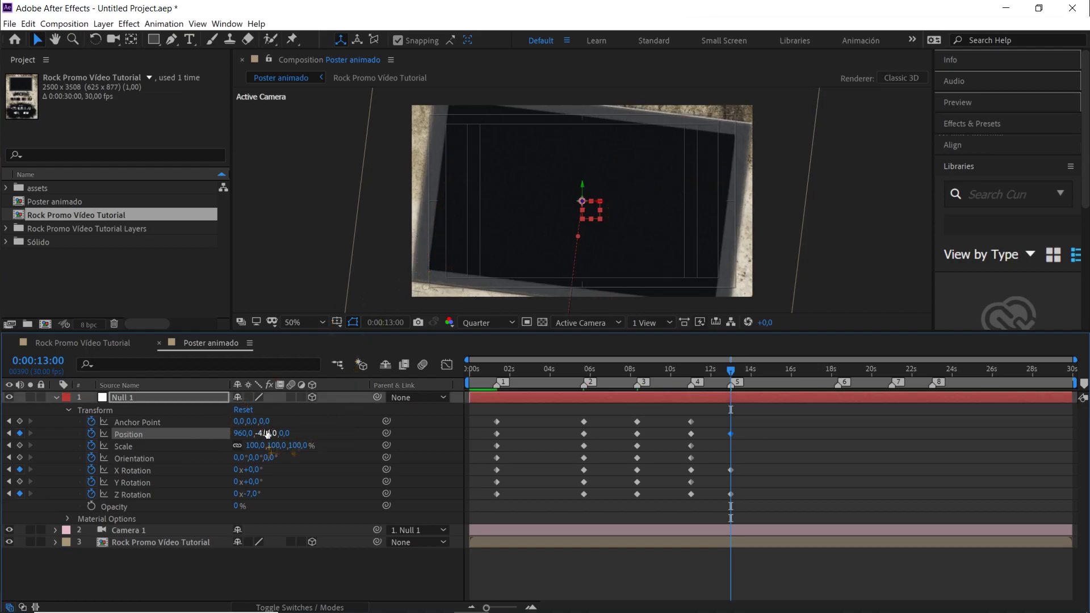
left_click_drag(283, 434, 234, 439)
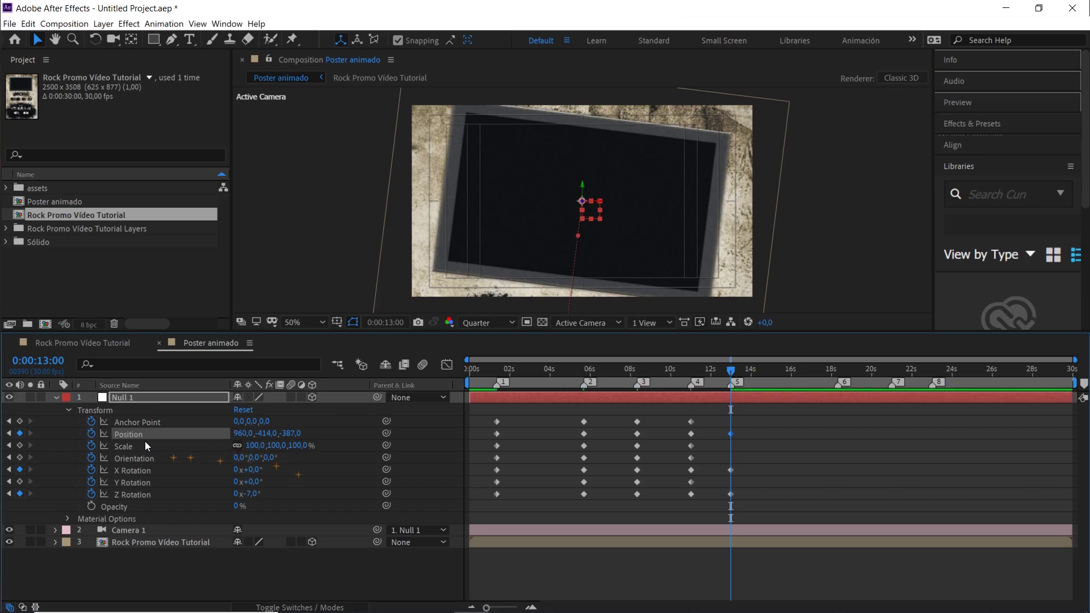
Add keyframes at 0:00:13:00 for Null 1's Anchor Point, Scale, Orientation and Y Rotation
left_click(20, 422)
left_click(20, 446)
left_click(19, 458)
left_click(19, 481)
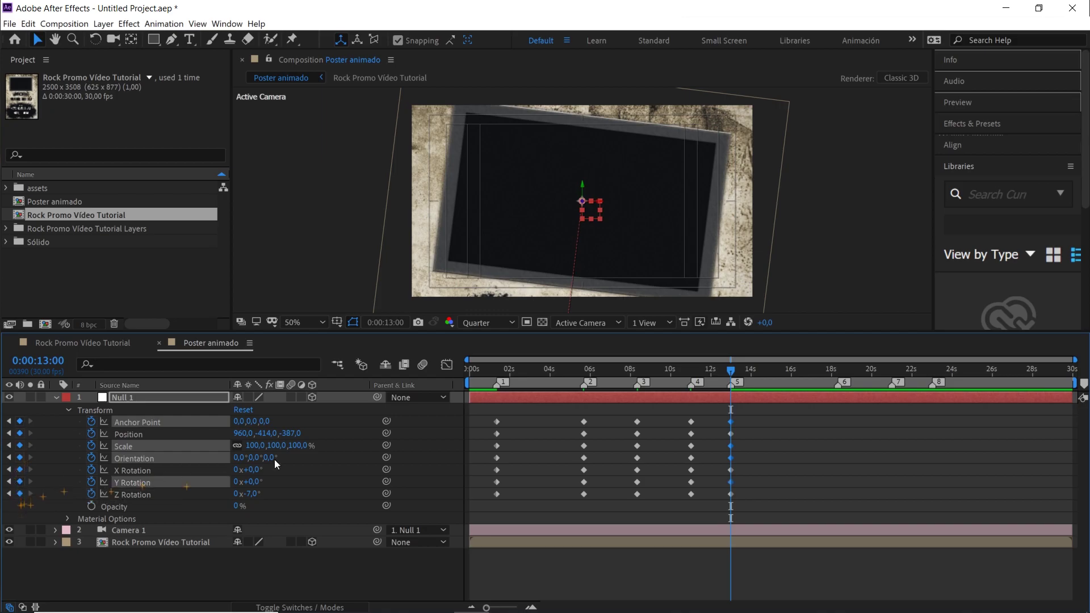
At marker 7 (0:00:21:00), set Null 1's Z Rotation to 0° and keyframe all its other animated transform properties
left_click_drag(732, 369, 838, 387)
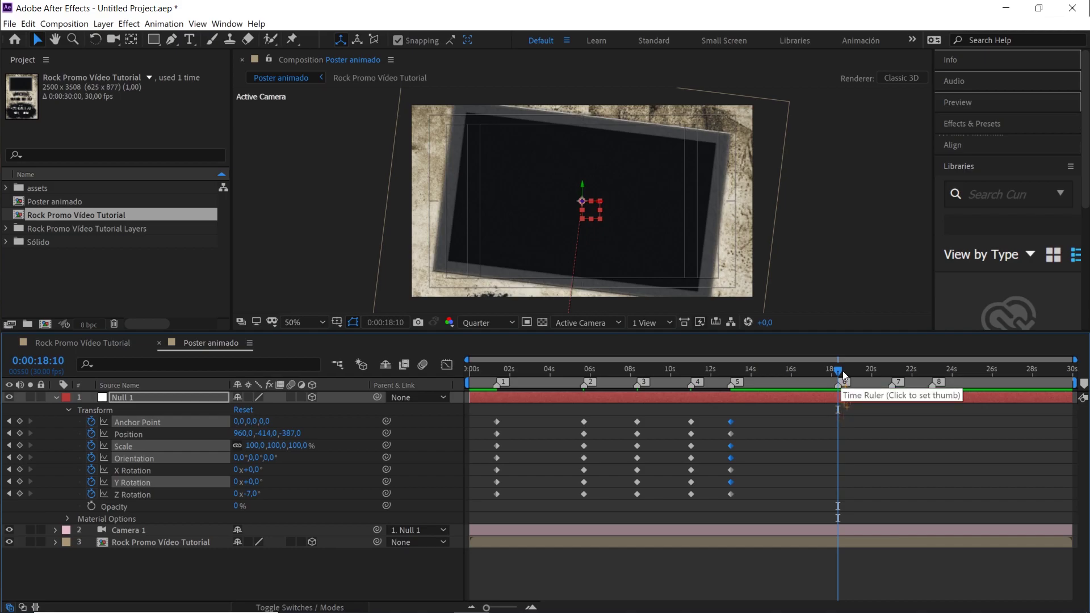
left_click_drag(838, 385, 882, 379)
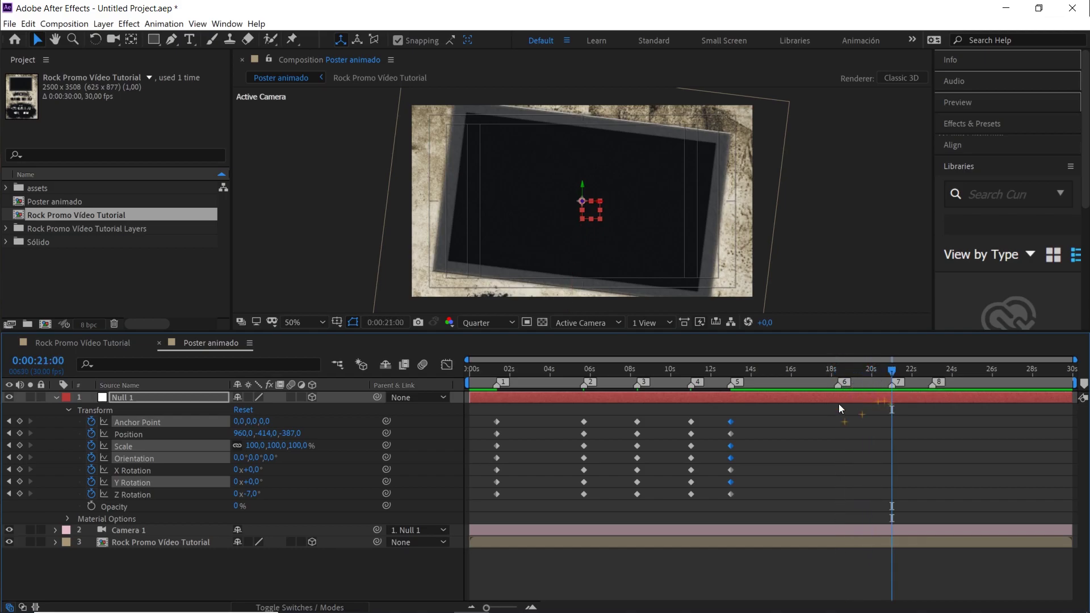
left_click(272, 501)
left_click(252, 493)
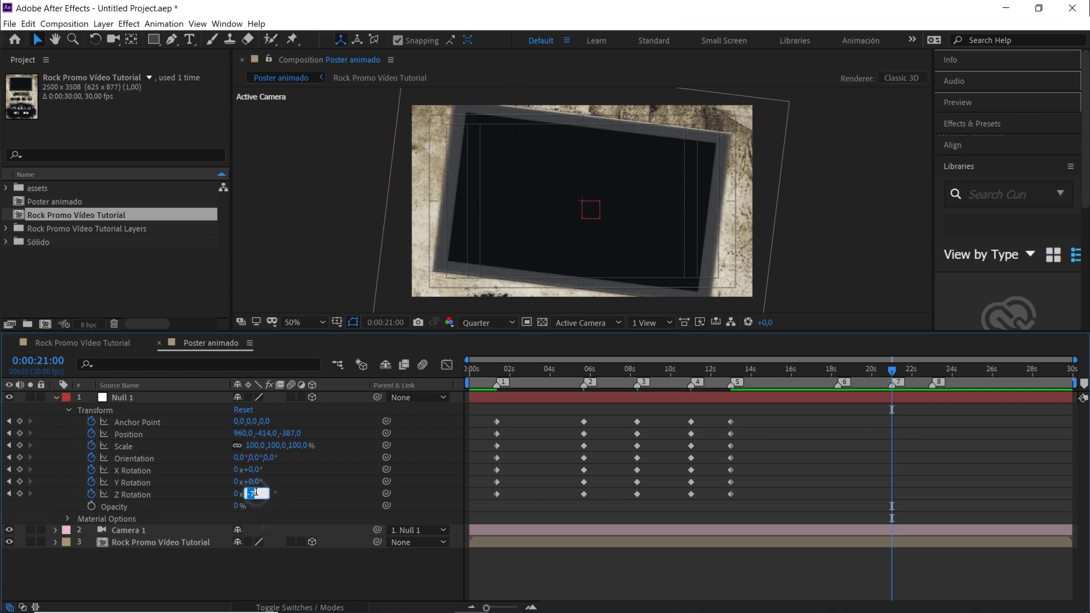
type("0")
key("Return")
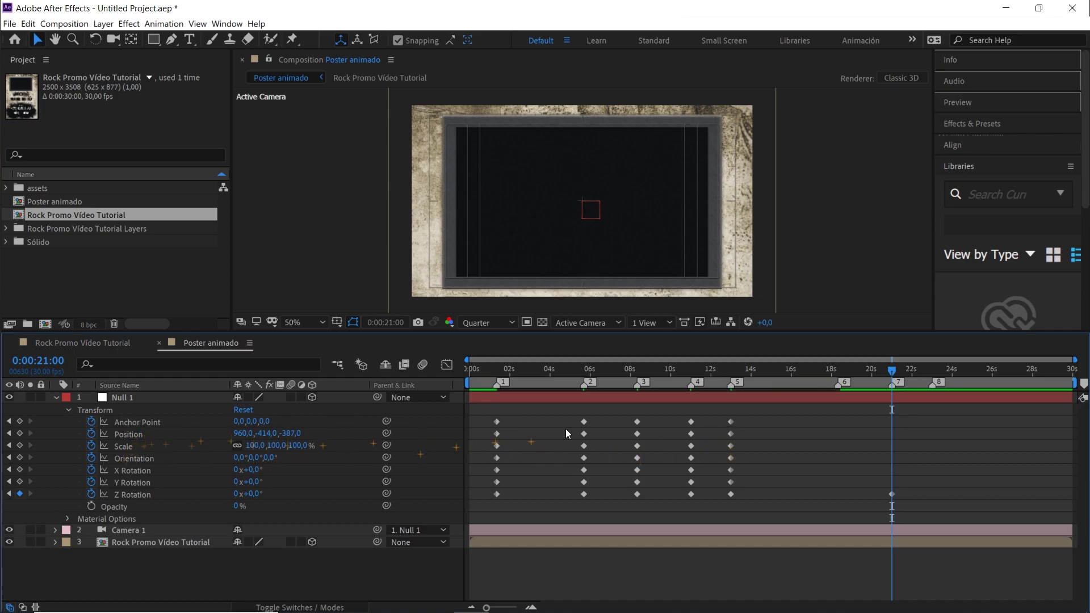
left_click_drag(19, 422, 24, 492)
At marker 8 (0:00:23:00), set Null 1's Position to 960, 1654, -387, and apply Easy Ease to all of the null's keyframes
left_click(926, 372)
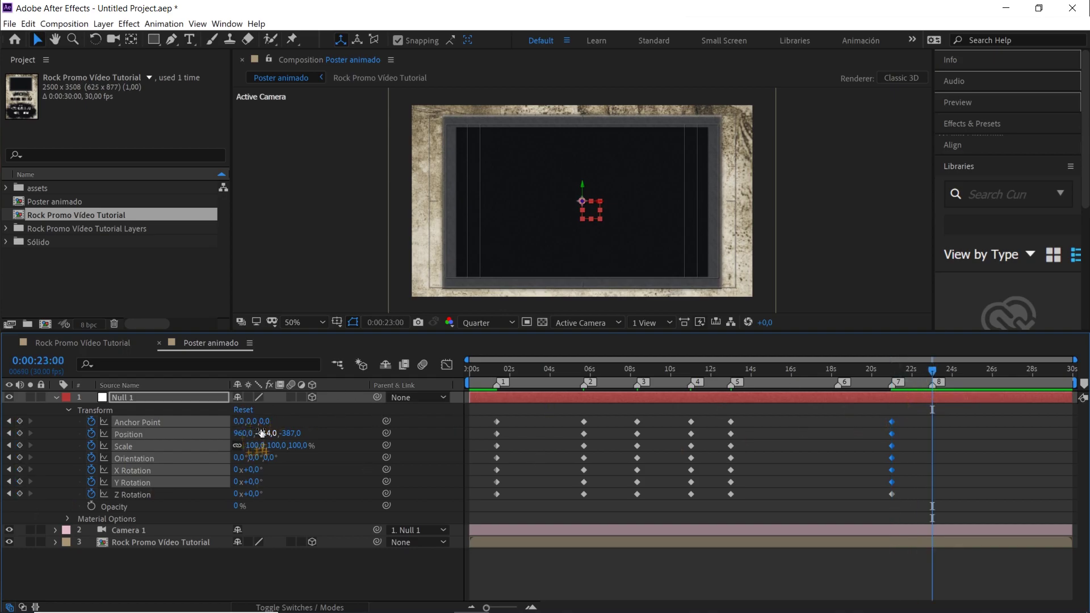
left_click_drag(267, 433, 401, 436)
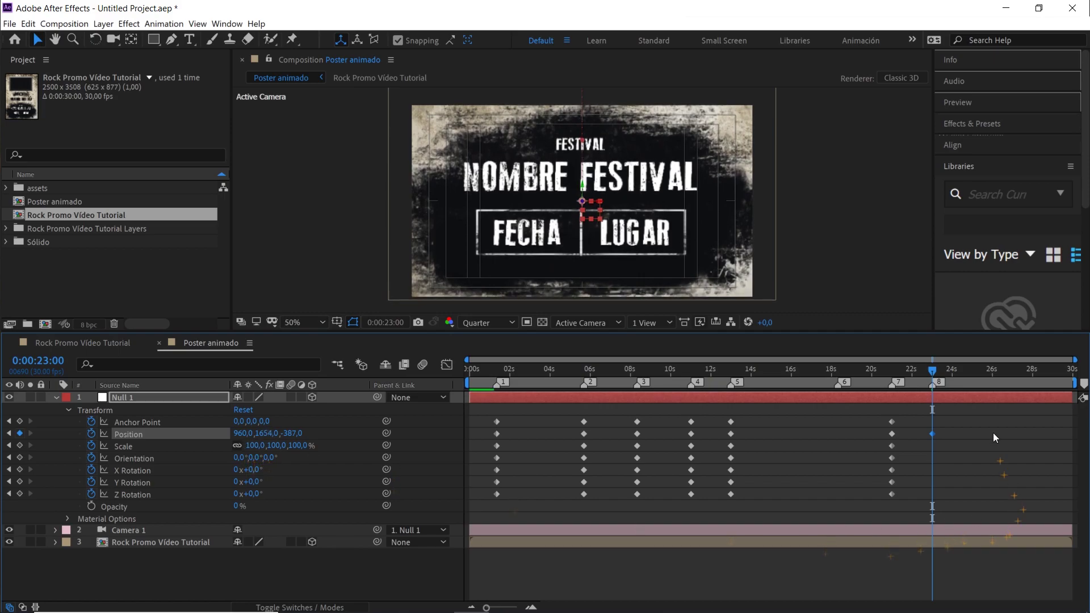
left_click_drag(983, 410, 682, 502)
left_click_drag(478, 506, 475, 506)
key("F9")
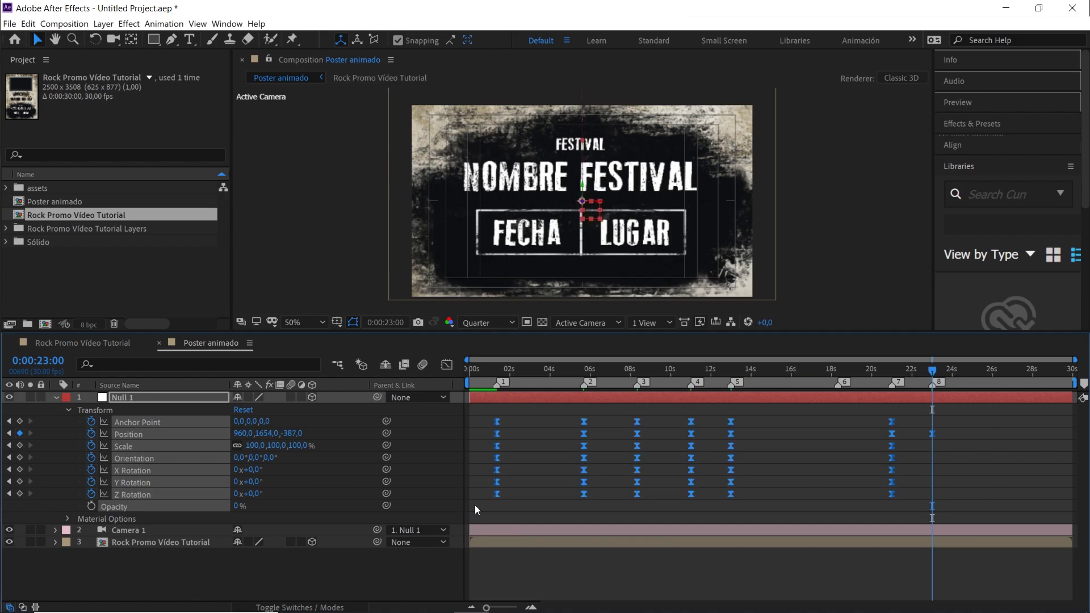
Display Null 1's keyframes in the Graph Editor, viewing the value graph before returning to the speed graph
left_click(452, 366)
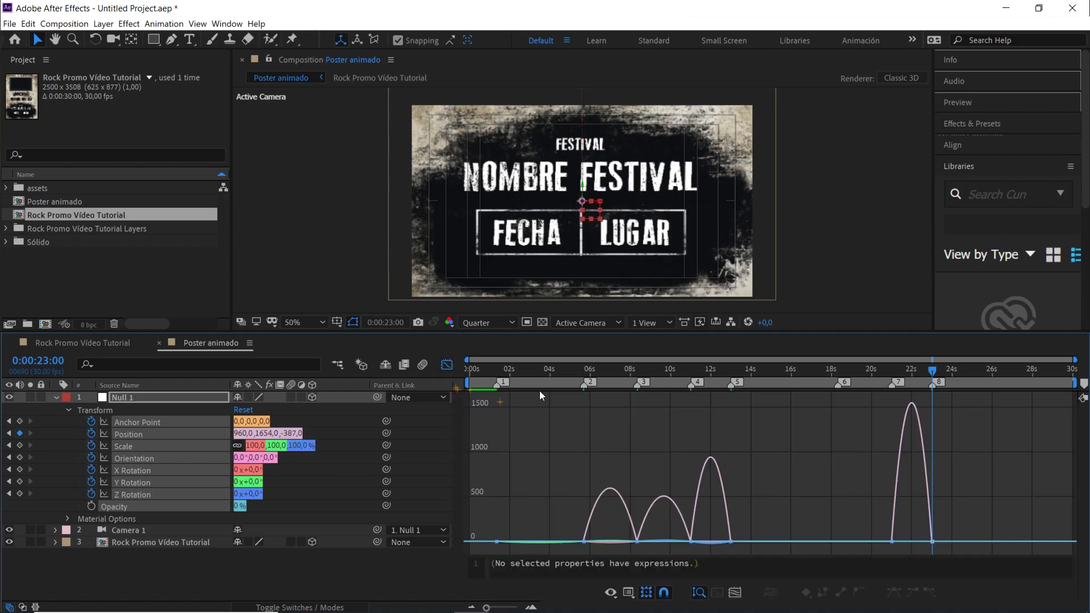
left_click_drag(1025, 484, 607, 528)
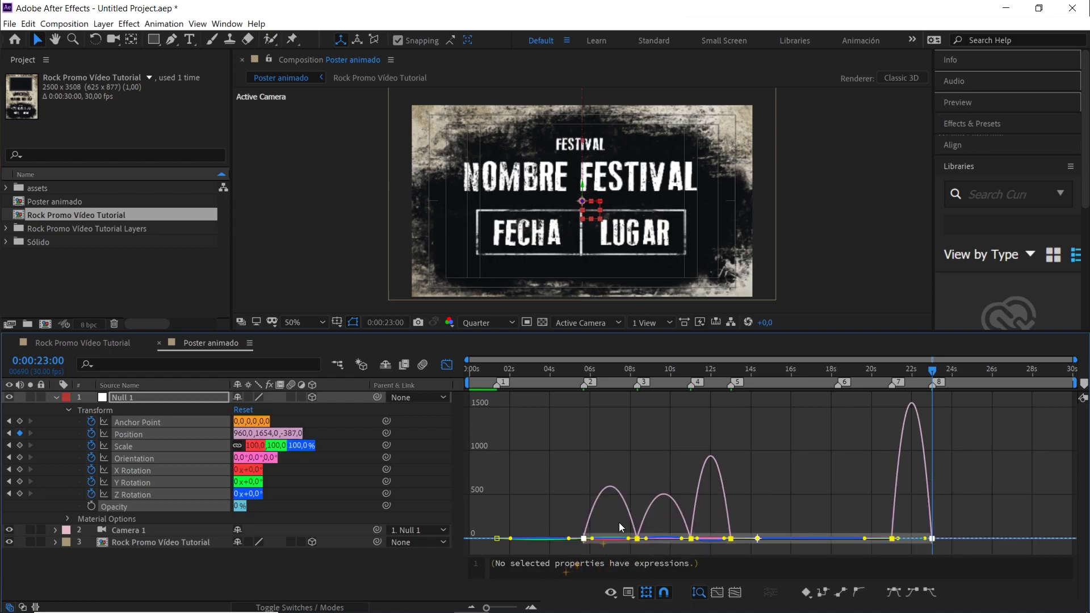
left_click(629, 593)
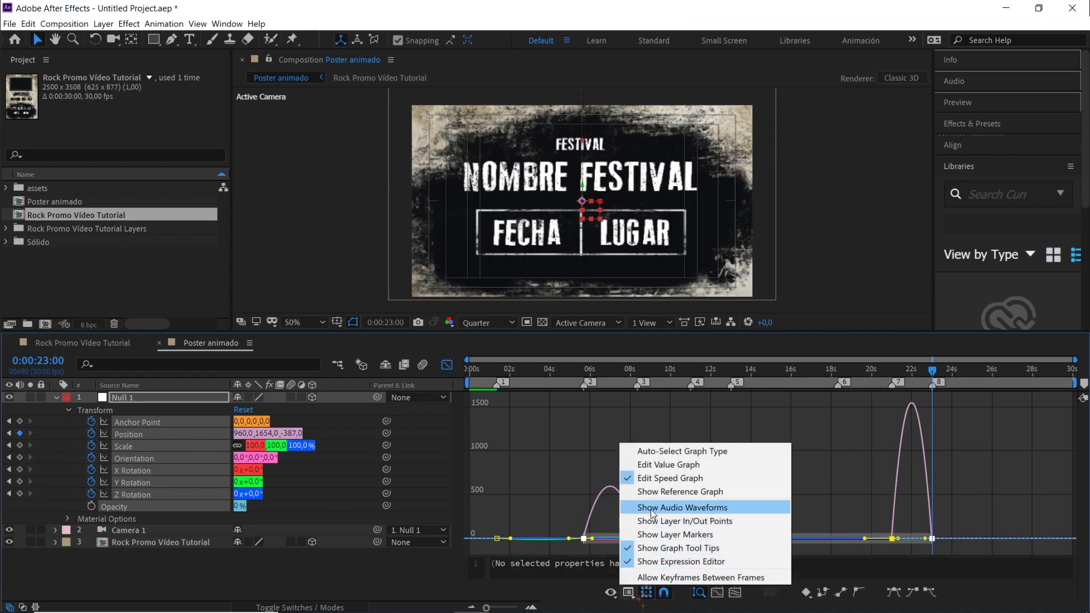
left_click(675, 465)
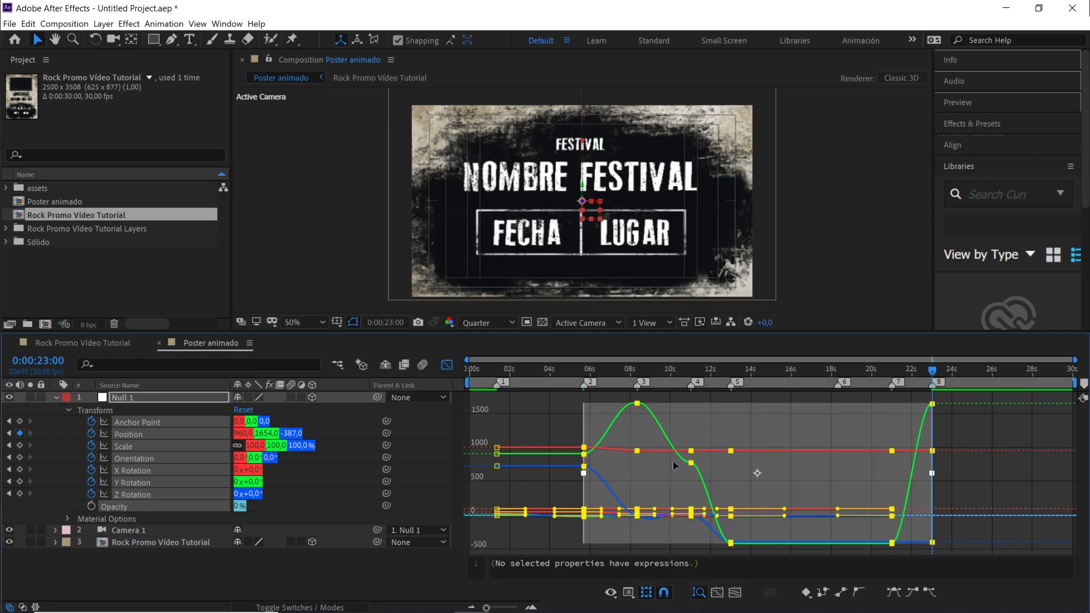
left_click(630, 593)
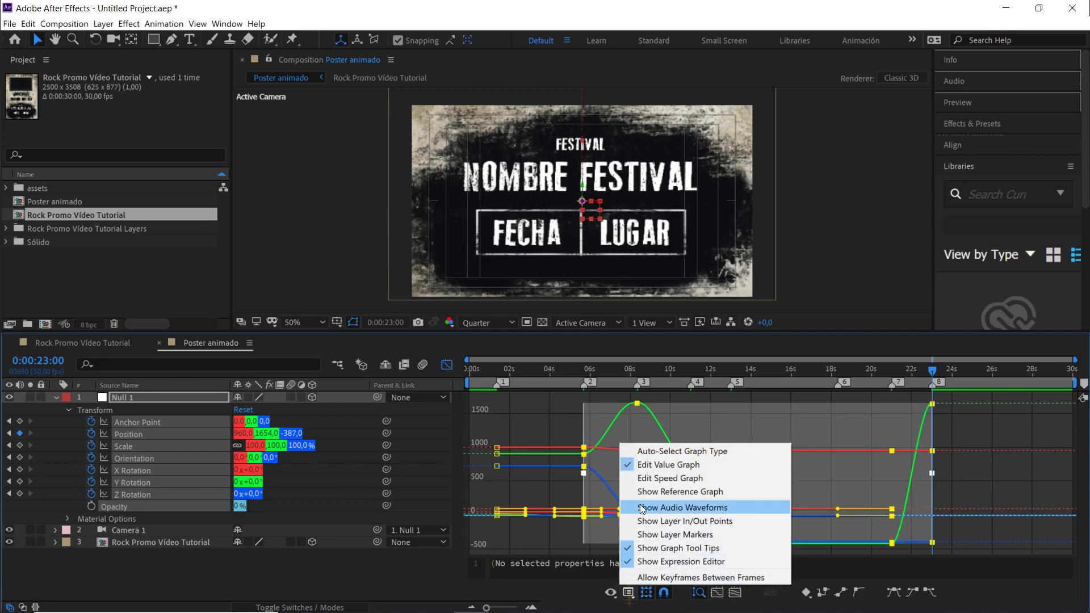
left_click(667, 480)
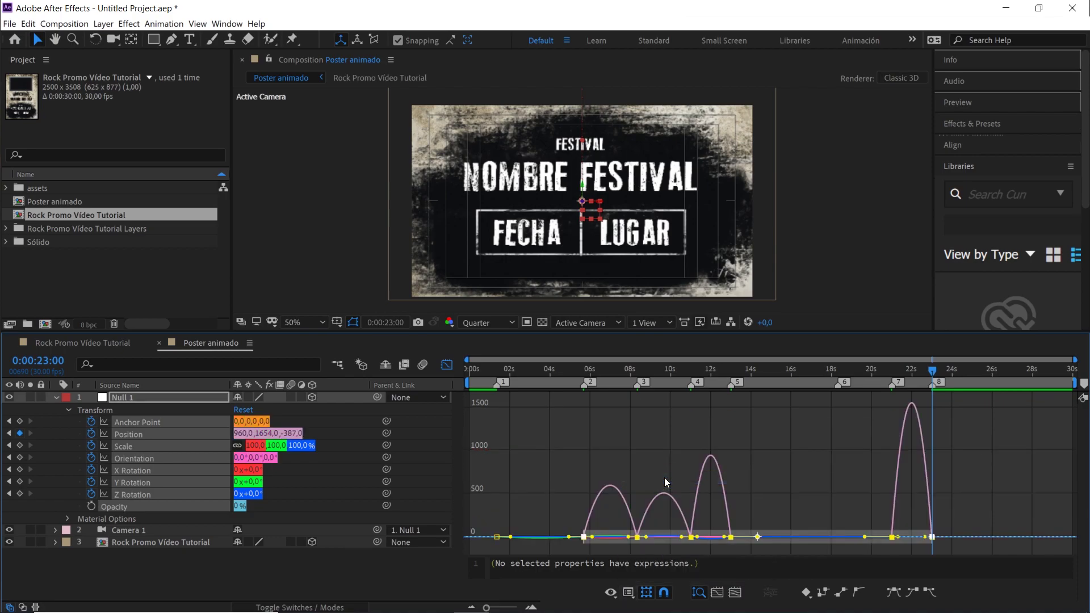
Lengthen the ease handles of Null 1's keyframes to sharpen the speed peaks, and check the motion at 0:00:11:29
left_click_drag(937, 480, 561, 539)
left_click_drag(730, 371, 711, 373)
left_click(741, 455)
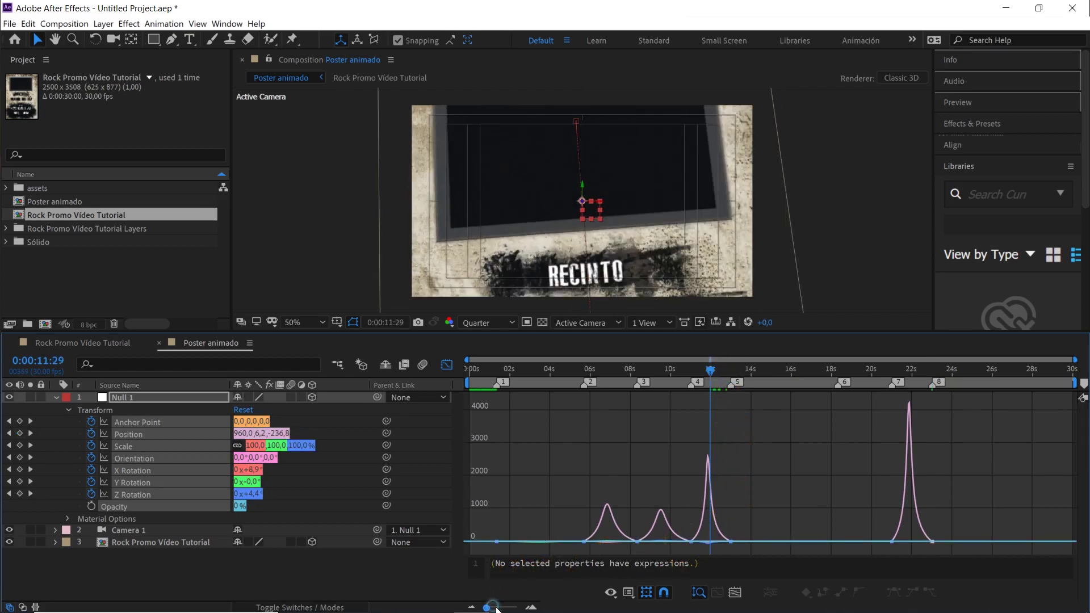
Shorten the ease handles between the keyframes at markers 4 and 5 to soften that speed peak, and close the Graph Editor
left_click_drag(487, 607, 508, 609)
left_click_drag(853, 514, 793, 543)
left_click_drag(702, 521, 748, 538)
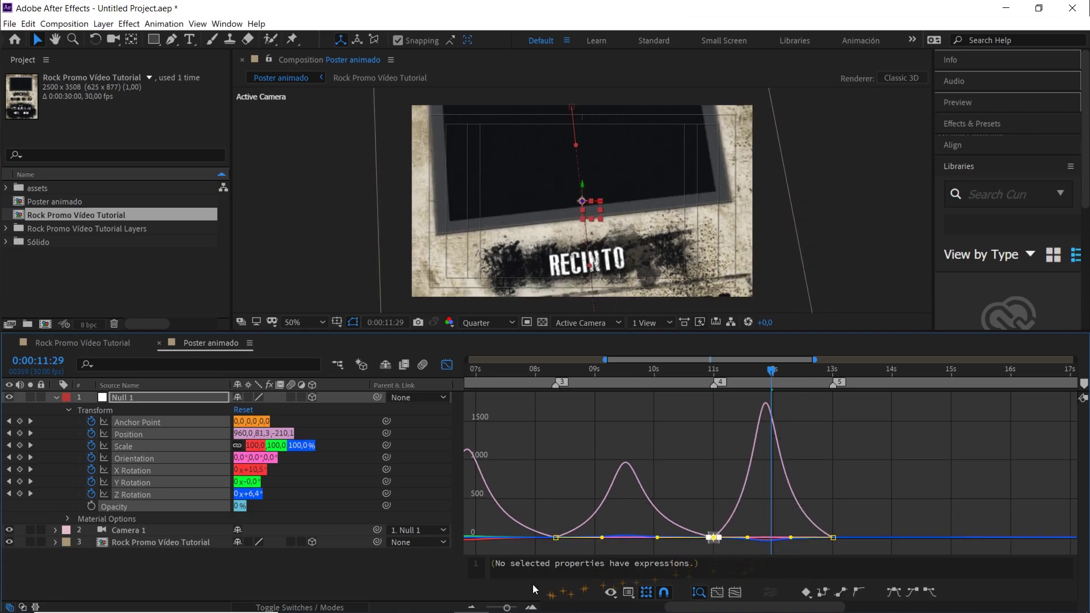
left_click_drag(507, 608, 491, 608)
left_click(447, 365)
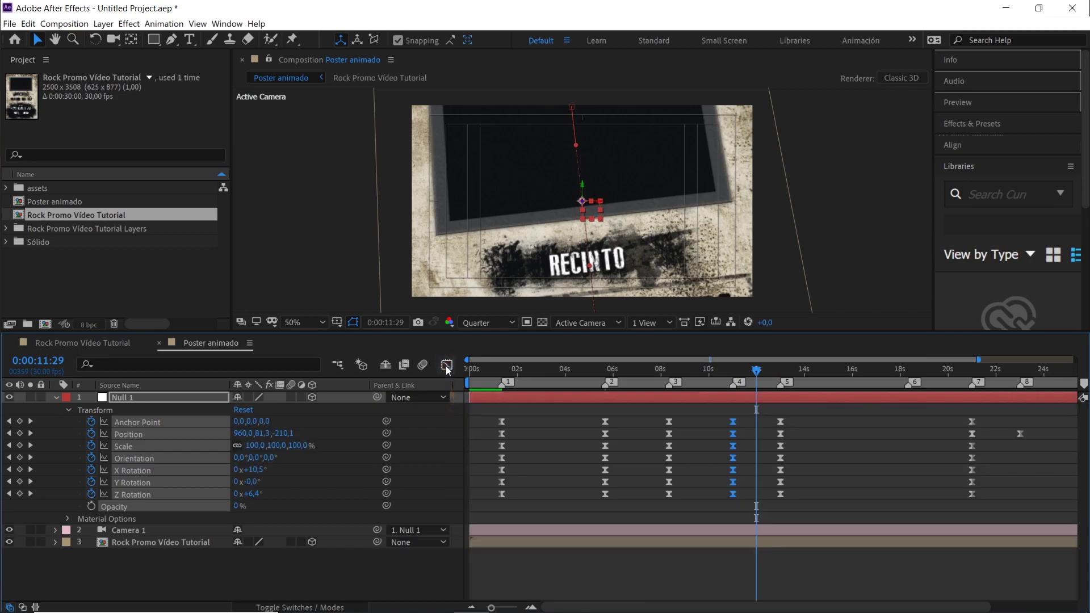
Preview the poster animation from 0:00:00:00 at Quarter resolution
left_click_drag(502, 370, 454, 380)
left_click(488, 322)
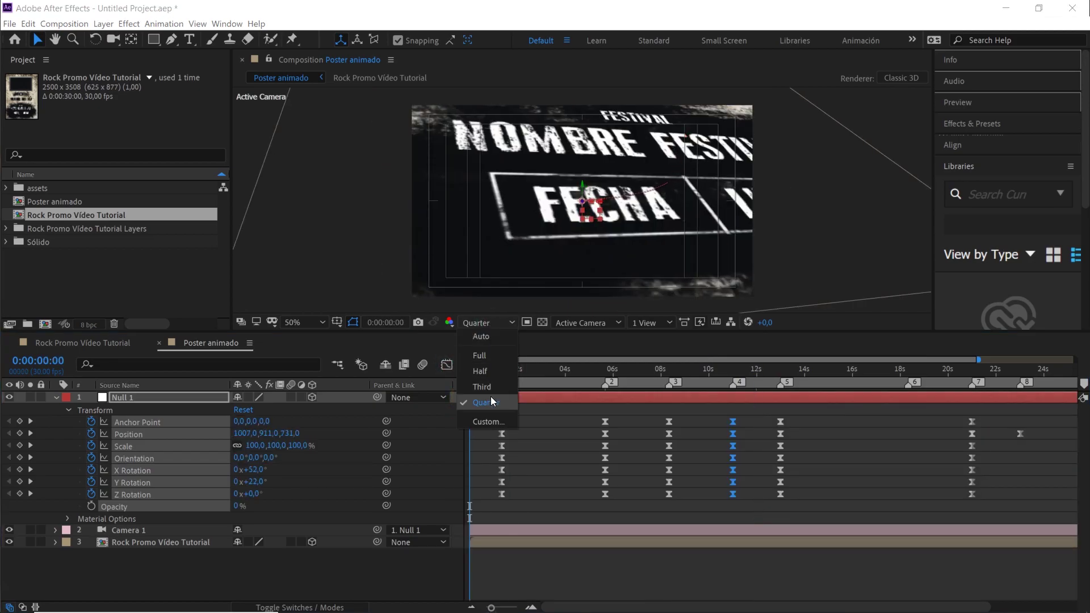
left_click(492, 400)
key("space")
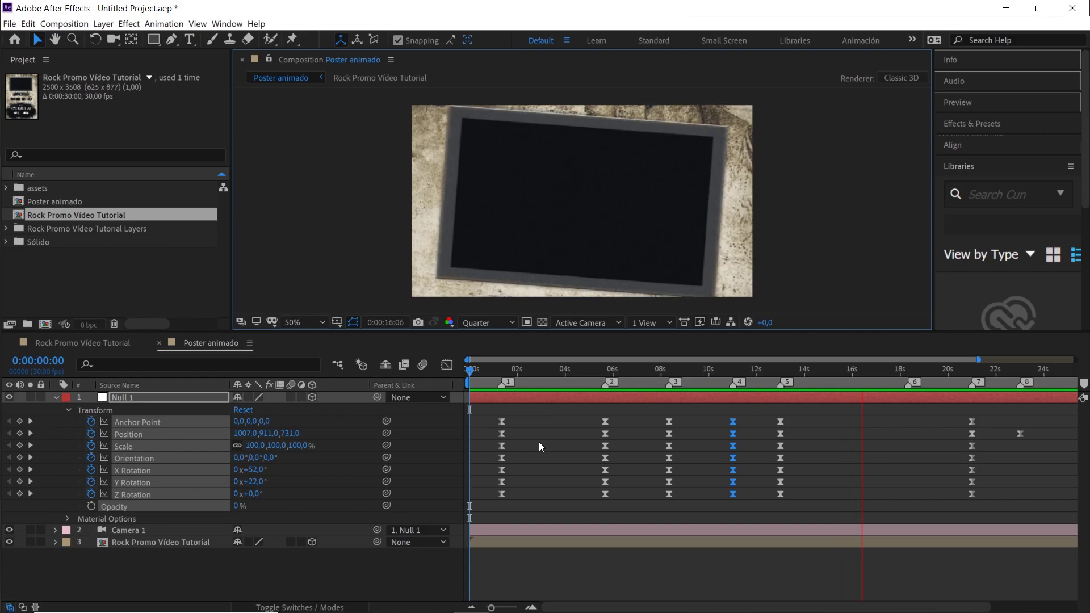
Add a Position keyframe to Null 1 at 0:00:15:02 to hold the current framing
mouse_move(837, 370)
left_mouse_down()
mouse_move(810, 368)
mouse_move(901, 387)
mouse_move(781, 370)
mouse_move(888, 391)
mouse_move(969, 387)
mouse_move(817, 370)
mouse_move(831, 372)
left_mouse_up()
left_click(809, 407)
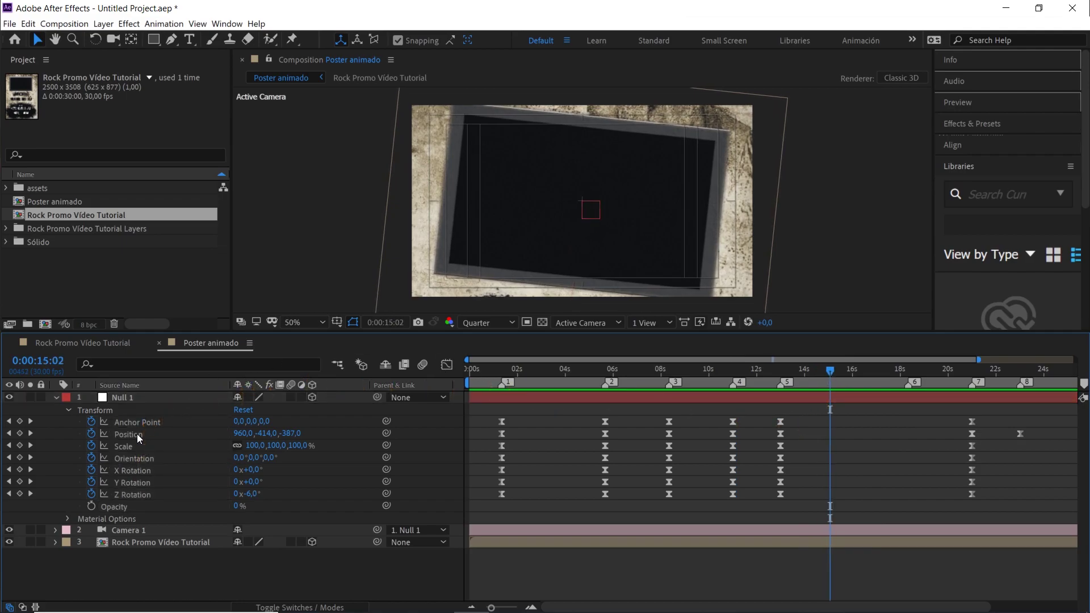
left_click(19, 433)
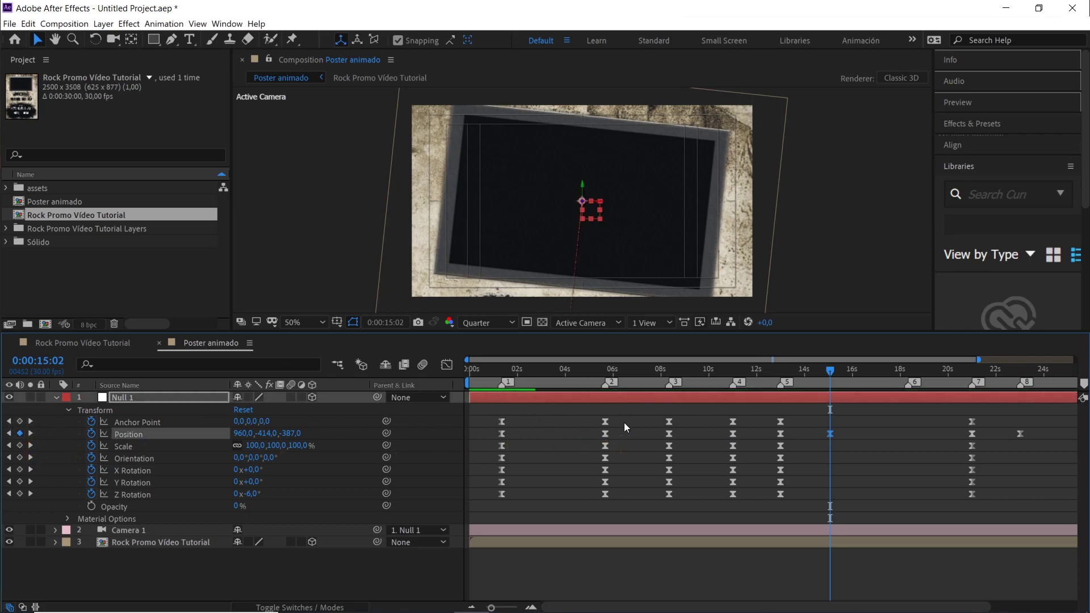
At 0:00:15:22, set the Z value of Null 1's Position to 0 to move closer to the picture frame
key("space")
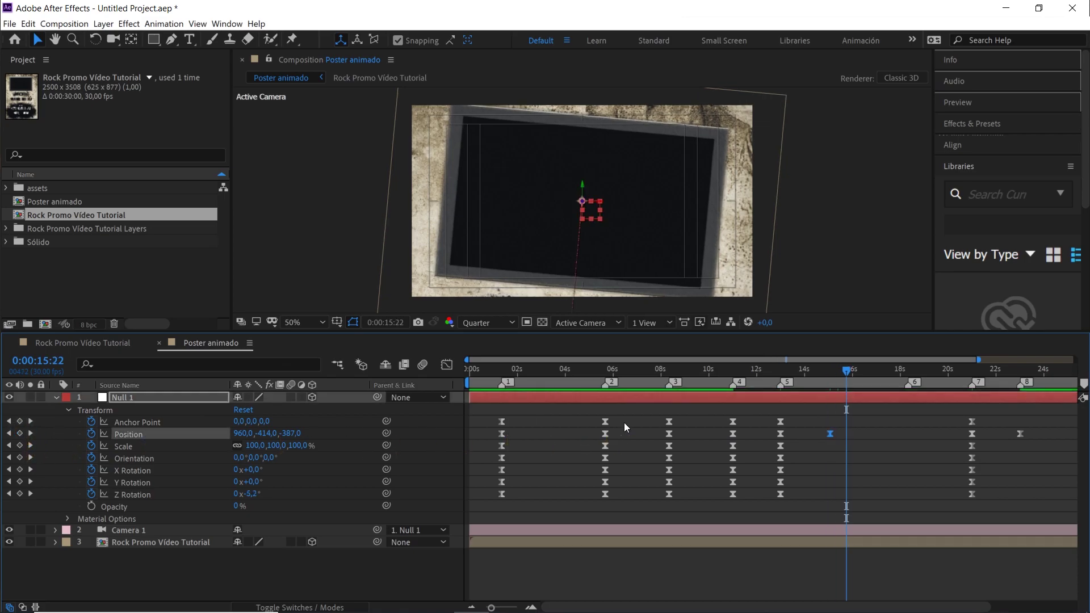
left_click_drag(297, 434, 586, 405)
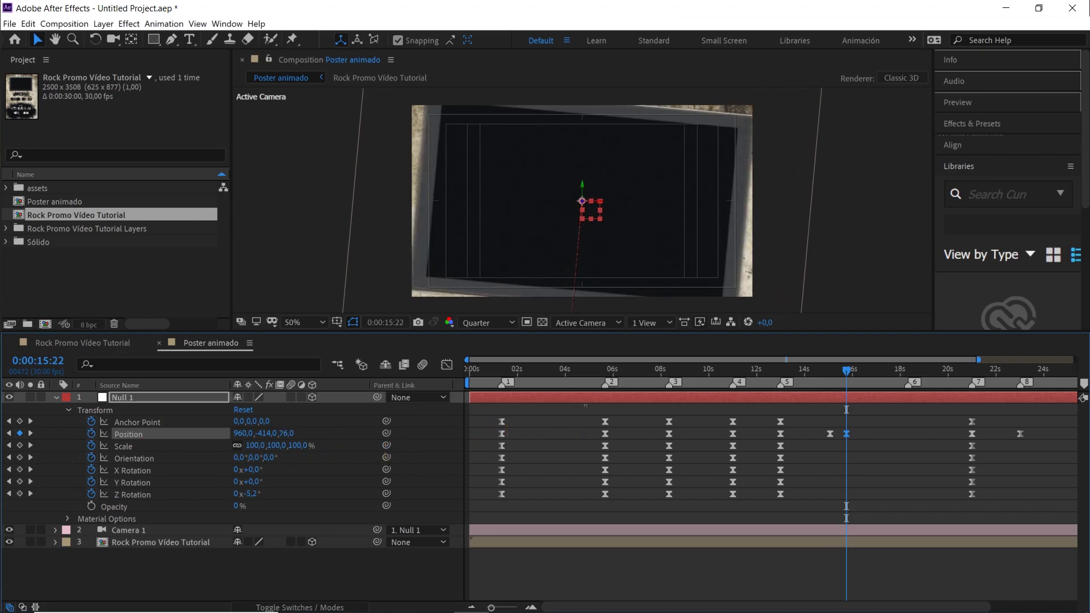
left_click(296, 435)
type("0")
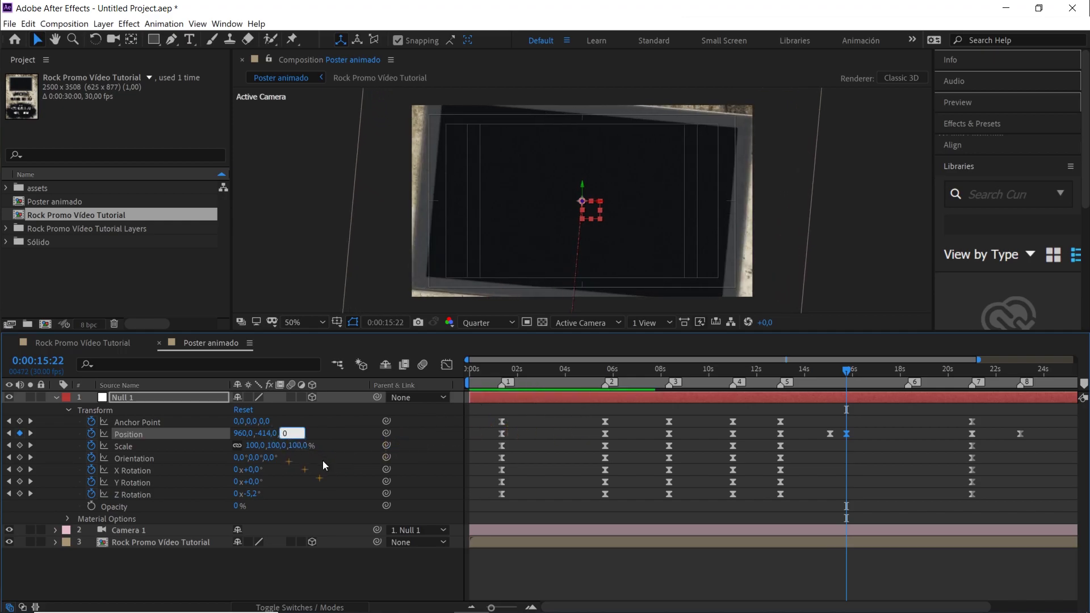
left_click(340, 476)
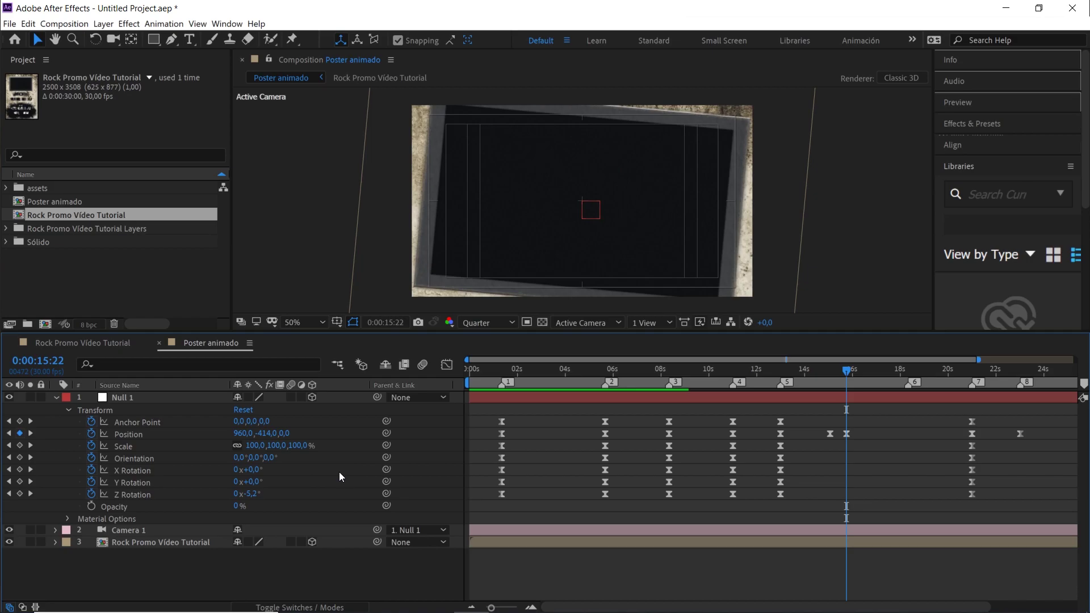
Copy Null 1's Position keyframe from 0:00:15:22 to 0:00:17:18
left_click_drag(856, 379, 890, 382)
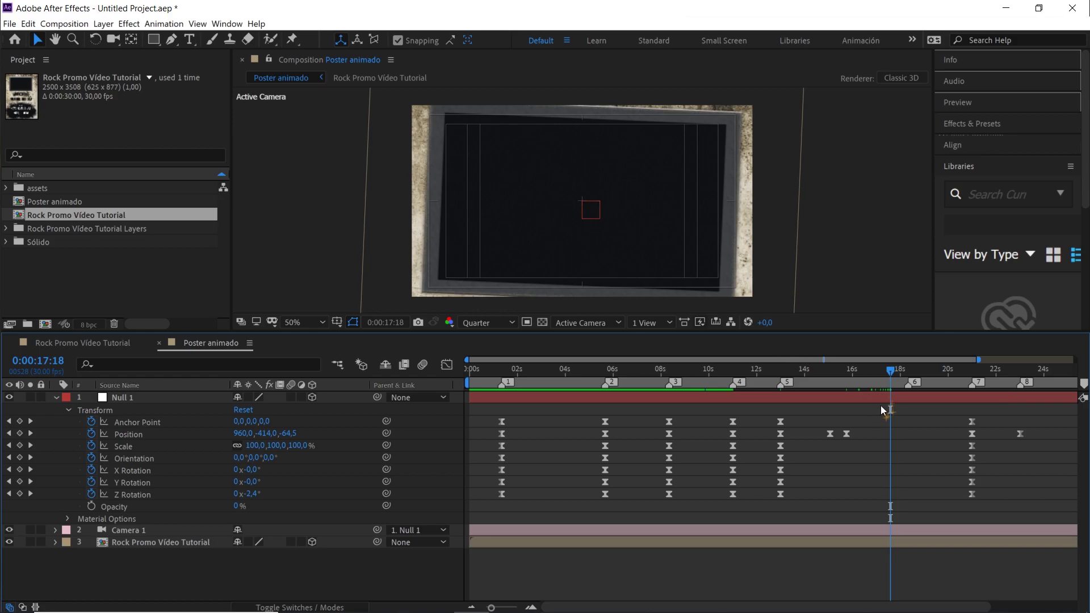
left_click_drag(859, 437, 843, 452)
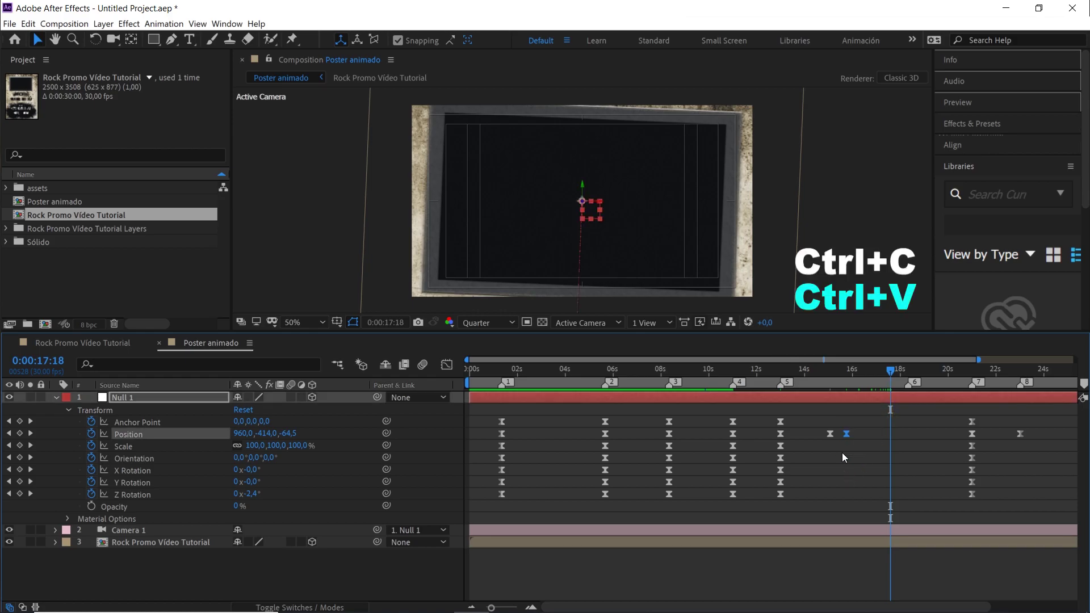
key("ctrl+v")
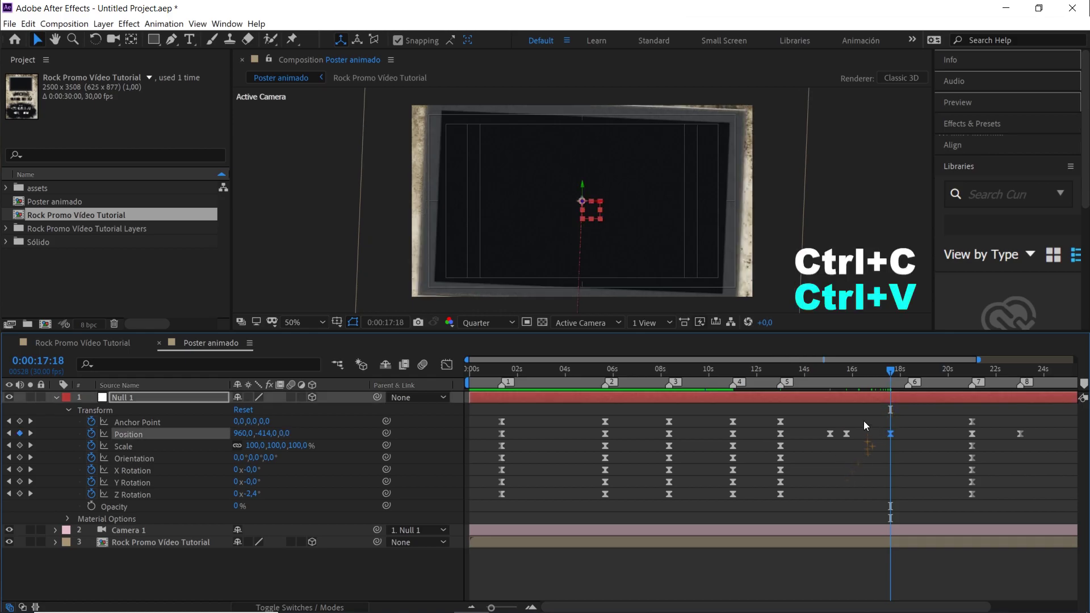
Copy Null 1's Position keyframe from 0:00:15:02 to 0:00:18:08, just before marker 6
key("shift+Page_Down")
key("shift+Page_Down")
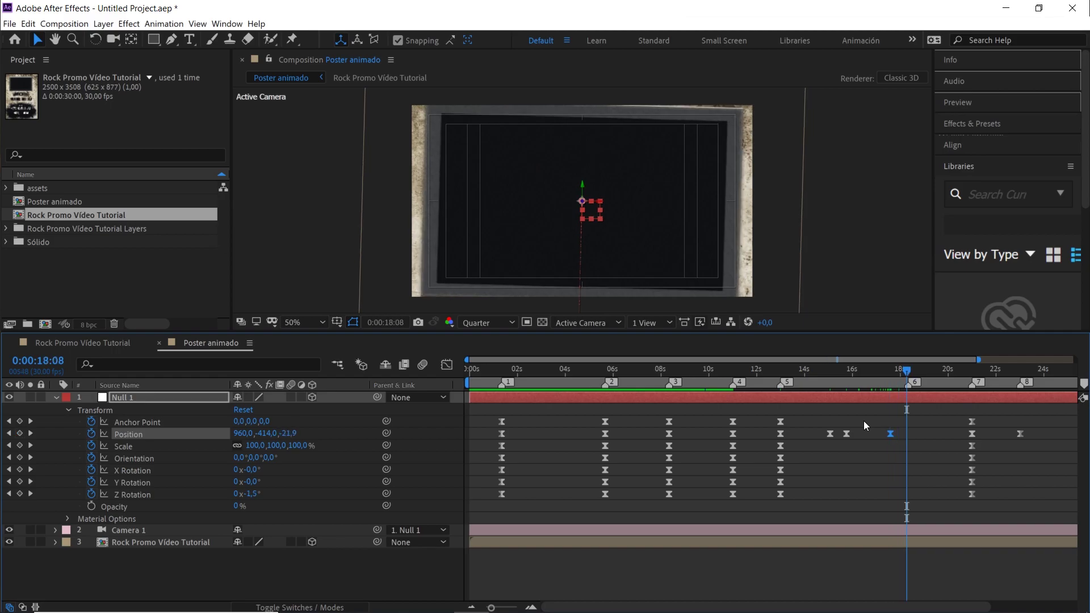
left_click_drag(809, 419, 837, 459)
key("ctrl+c")
key("ctrl+v")
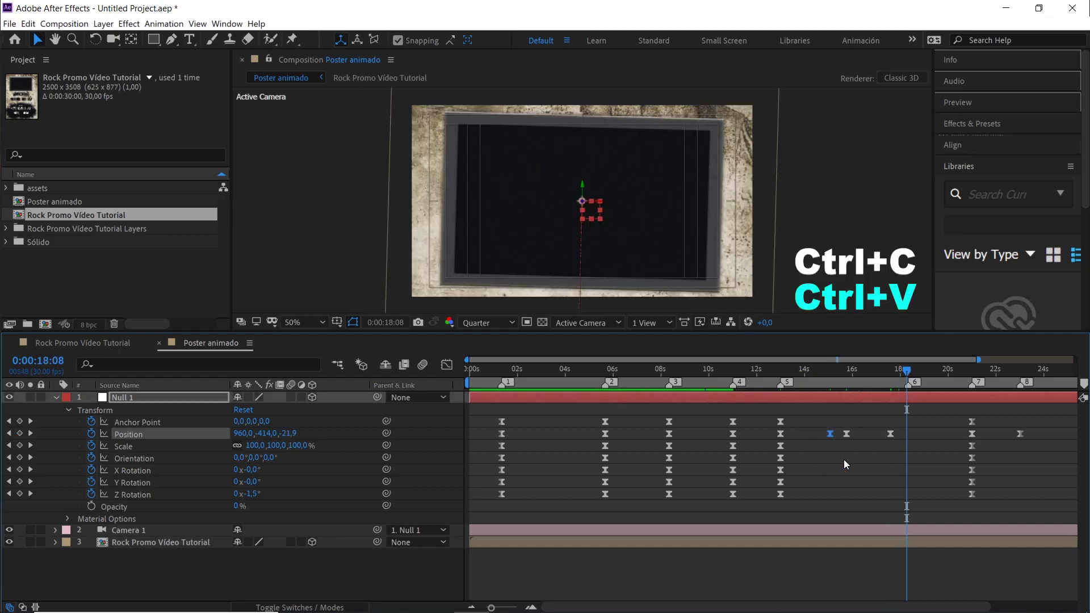
Easy Ease Null 1's four Position keyframes from 0:00:15:02 to 0:00:18:08 and lengthen their influence handles for sharper speed peaks
left_click_drag(942, 423, 818, 463)
key("F9")
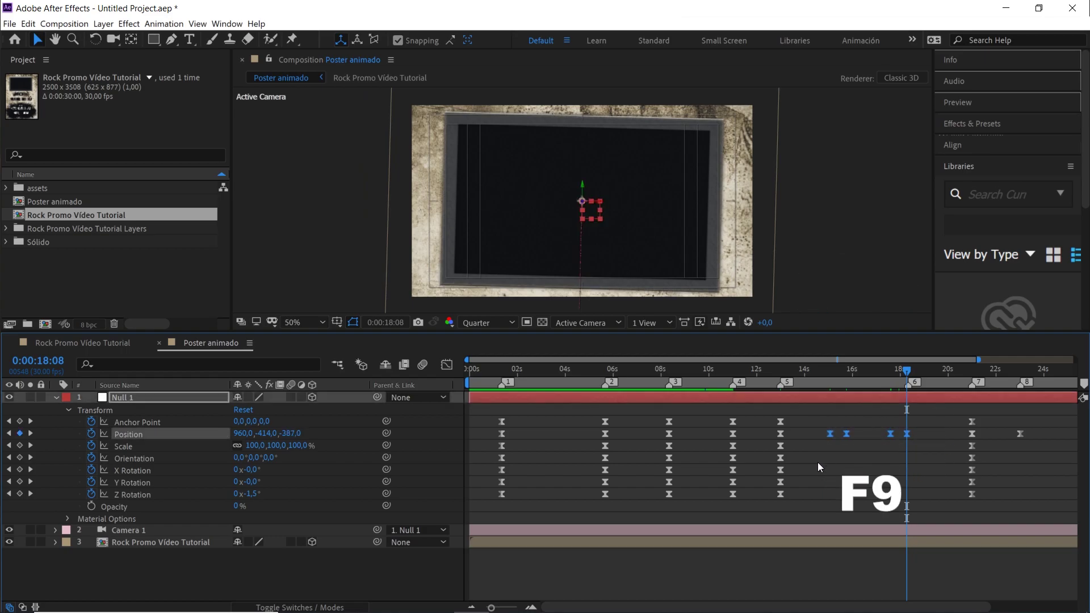
left_click(447, 364)
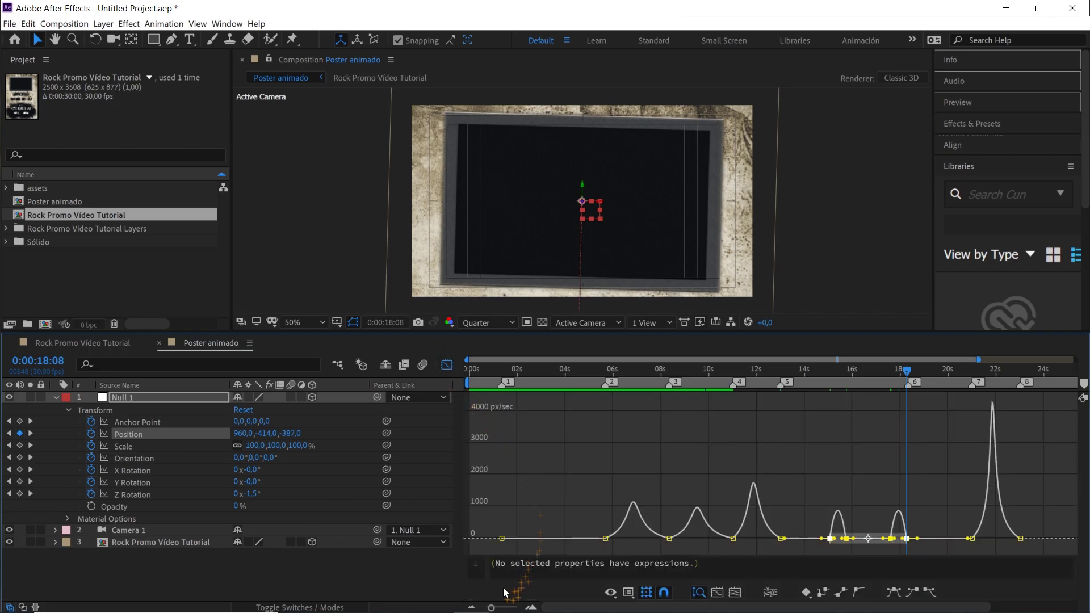
left_click_drag(493, 608, 503, 608)
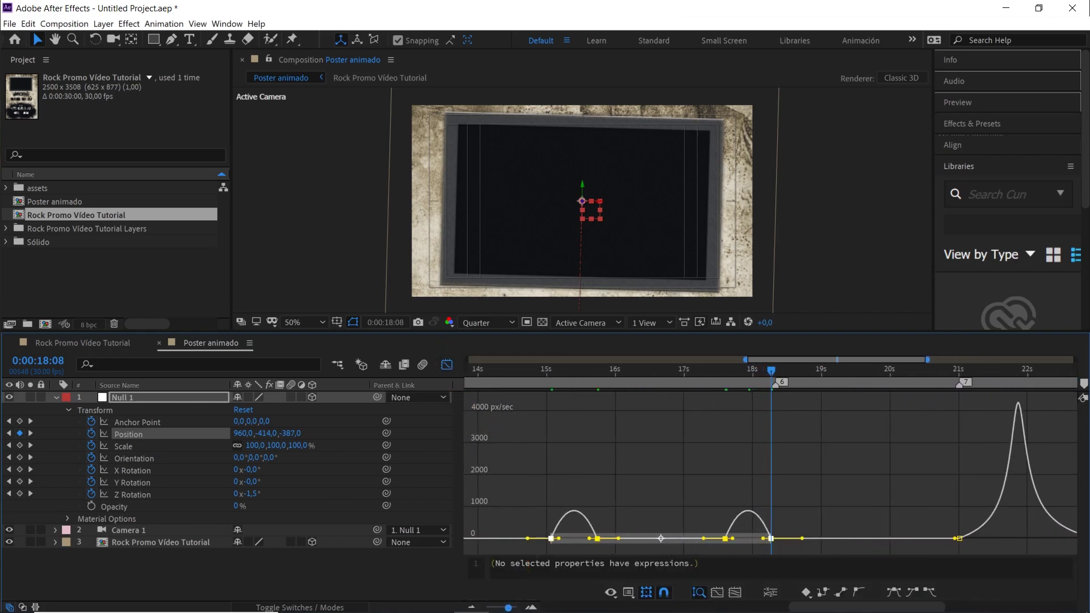
left_click_drag(559, 538, 585, 544)
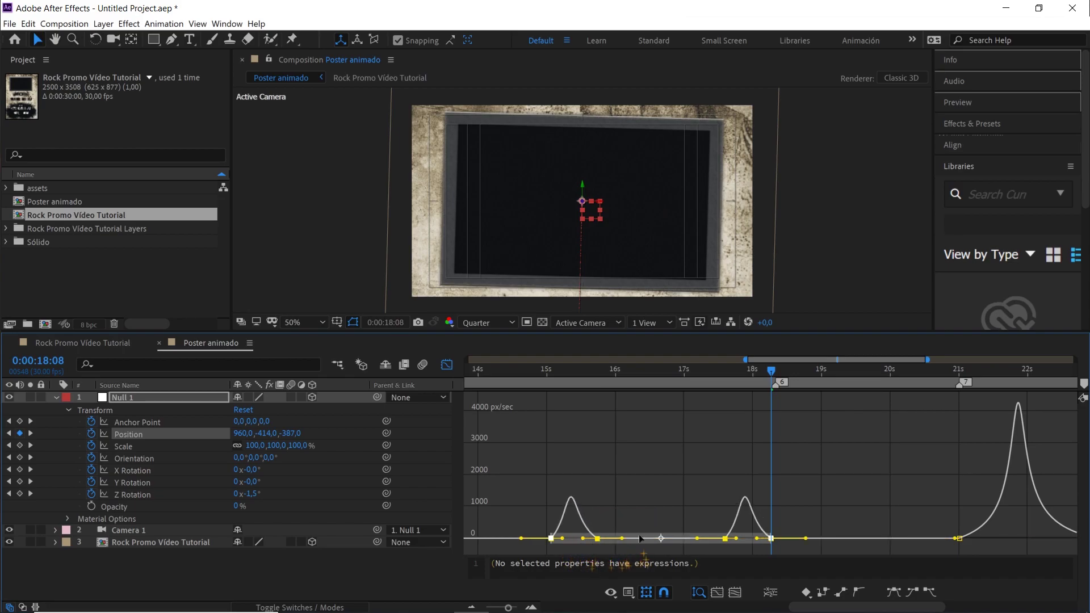
left_click(448, 365)
Preview the camera moves over the picture frame, playing from 0:00:12:20 past marker 6
left_click_drag(653, 372, 567, 372)
left_click_drag(509, 607, 493, 606)
left_click_drag(772, 372, 704, 380)
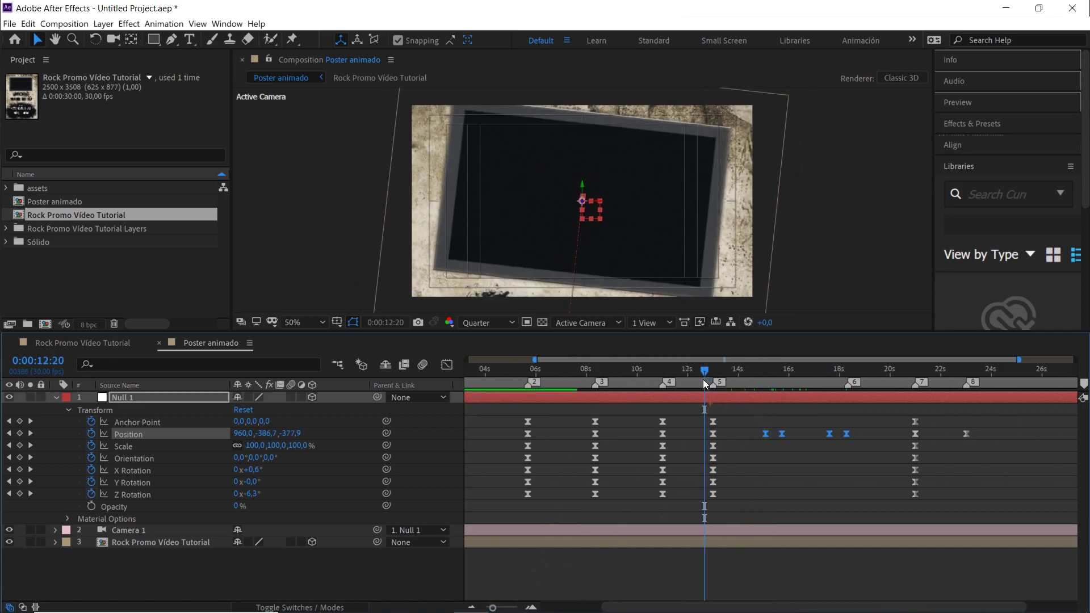
key("space")
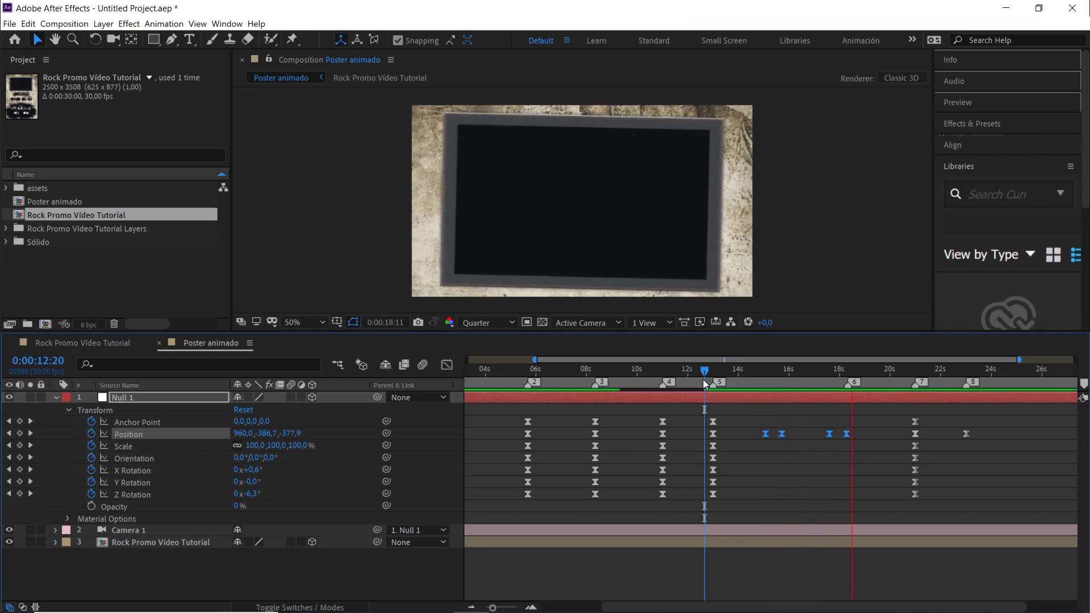
key("space")
At 0:00:06:25, split the composition viewer into 2 Views - Horizontal, showing the Left view beside the Active Camera
left_click_drag(505, 608, 486, 608)
left_click_drag(571, 366, 608, 387)
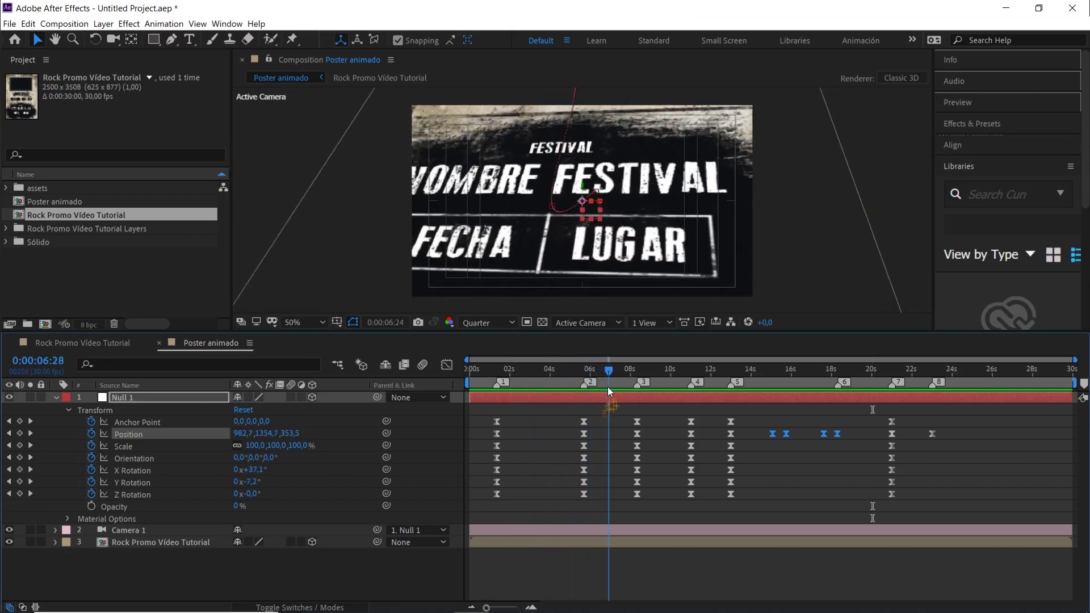
left_click(651, 322)
left_click(666, 352)
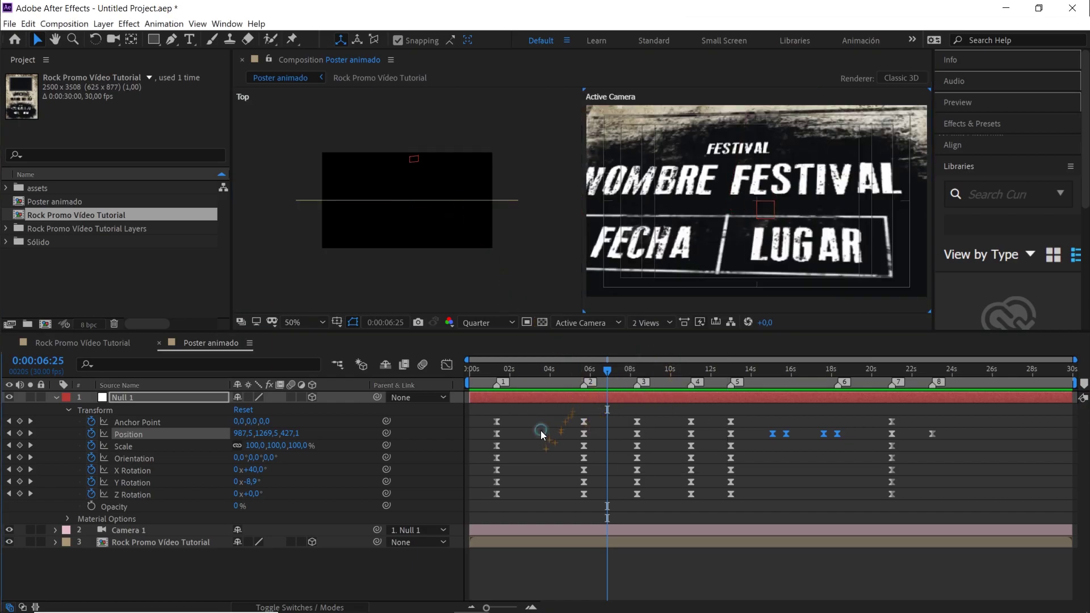
left_click(467, 287)
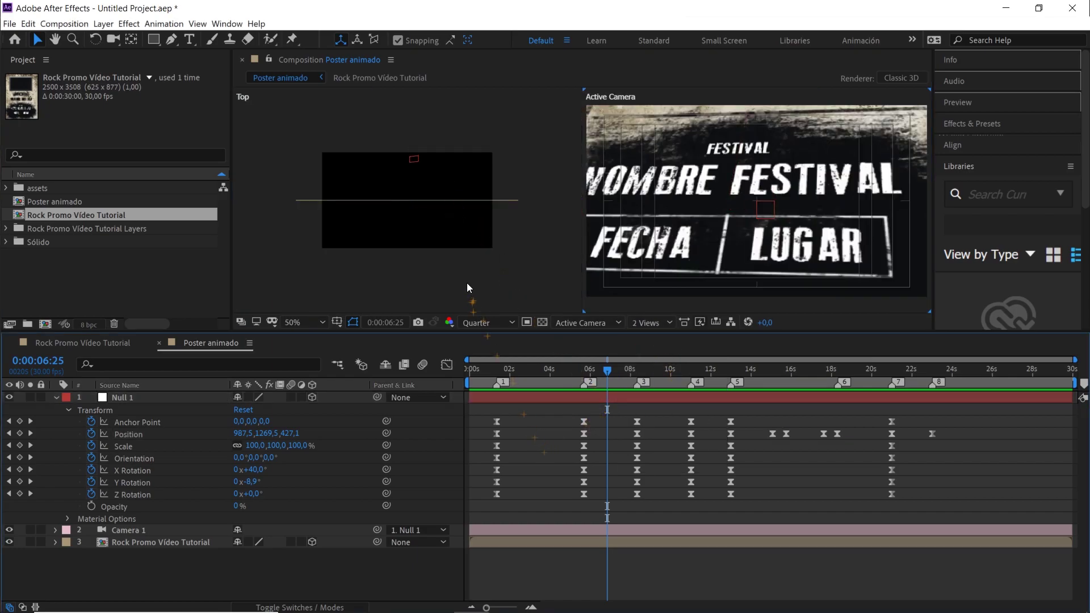
left_click(573, 322)
left_click(585, 389)
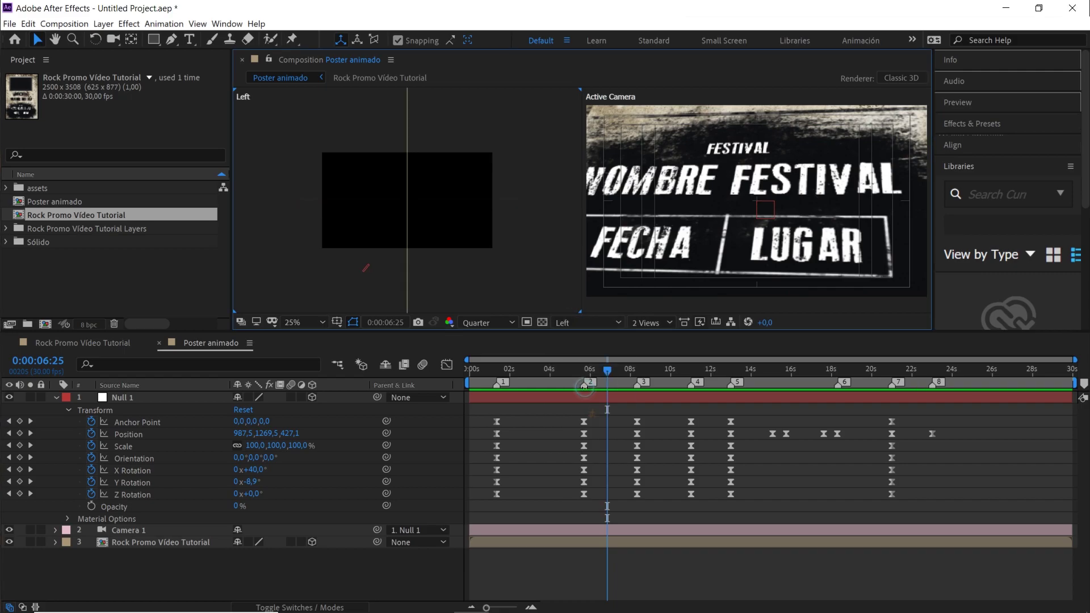
Select Null 1 and examine its motion path through the marker 3 and marker 4 keyframes in the Left view
left_click(592, 399)
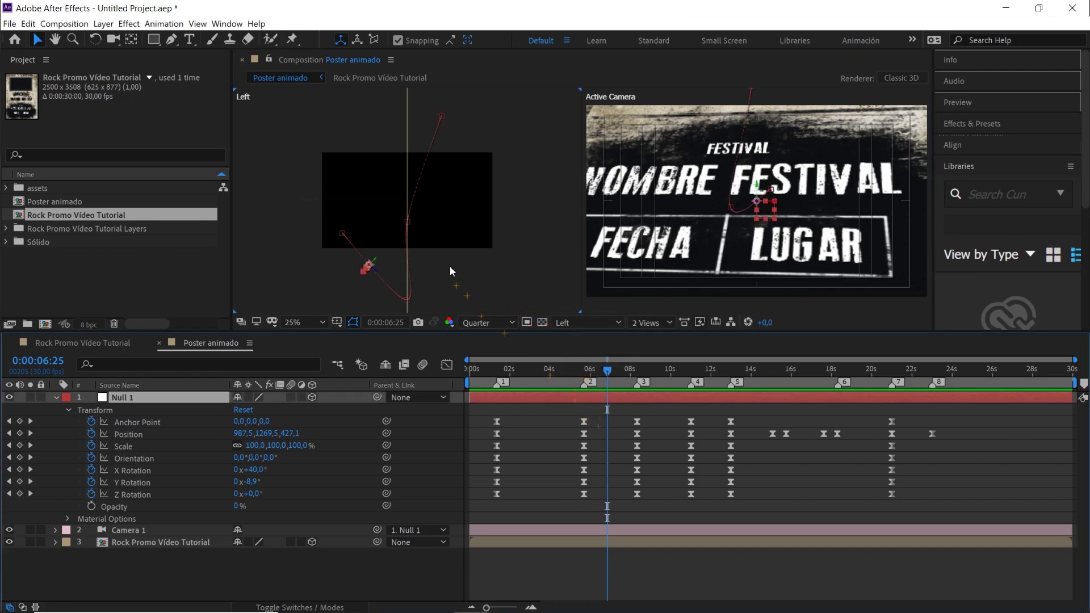
scroll(453, 268, "up", 2)
left_click_drag(456, 261, 463, 141)
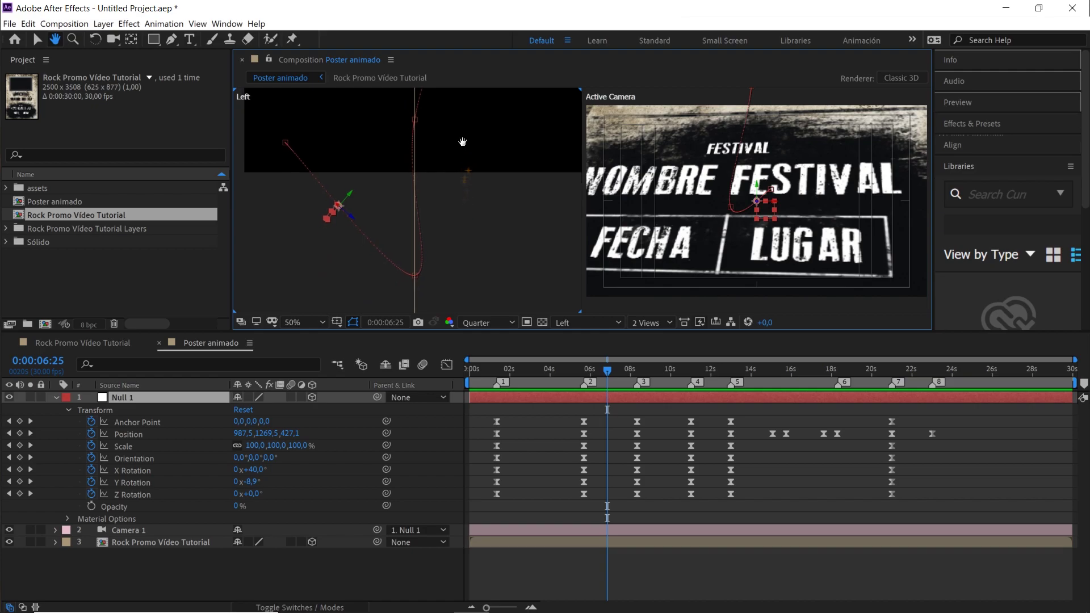
key("v")
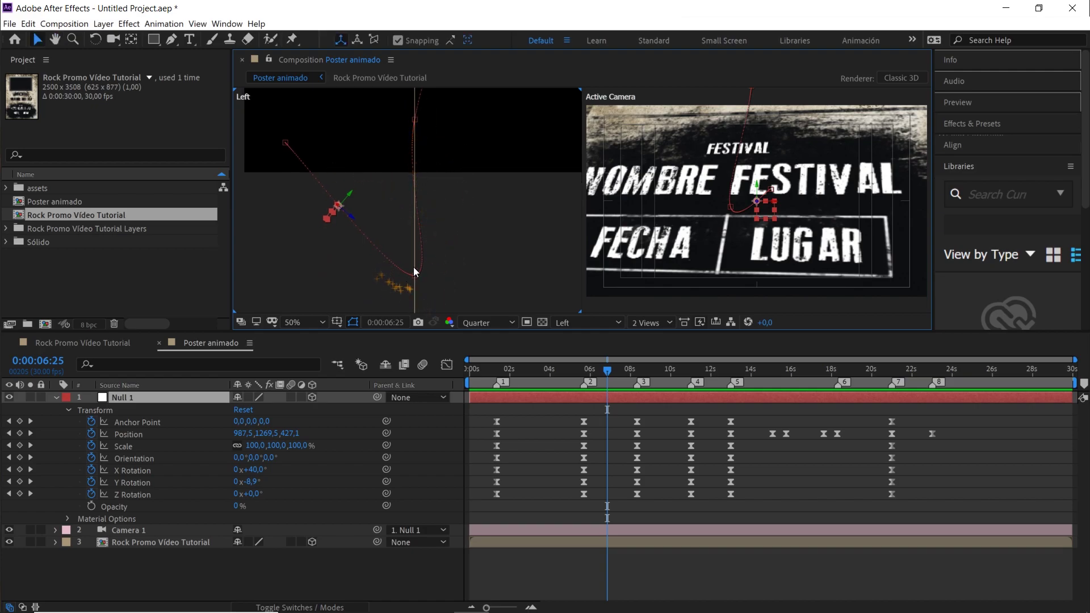
key("h")
left_click_drag(458, 141, 456, 164)
key("v")
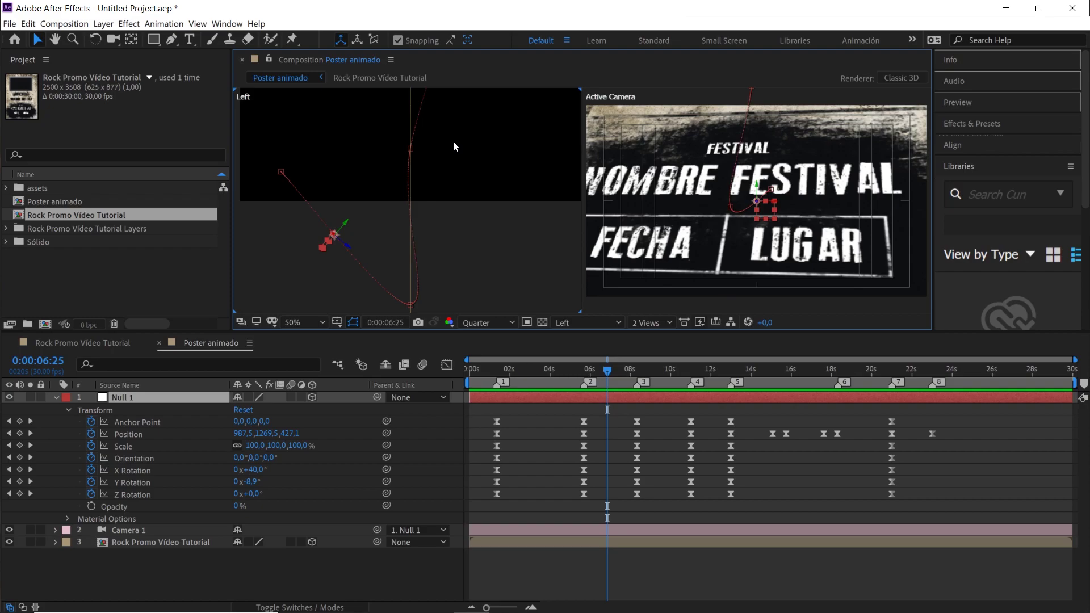
Set the spatial interpolation of Null 1's Position keyframe at marker 4 to Linear
left_click(411, 149)
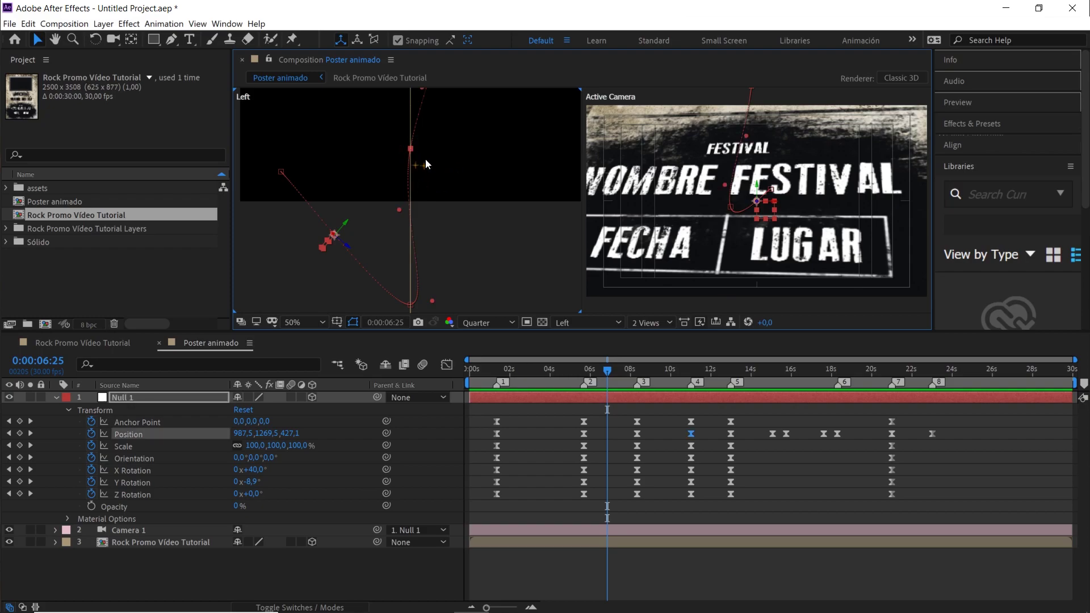
right_click(692, 438)
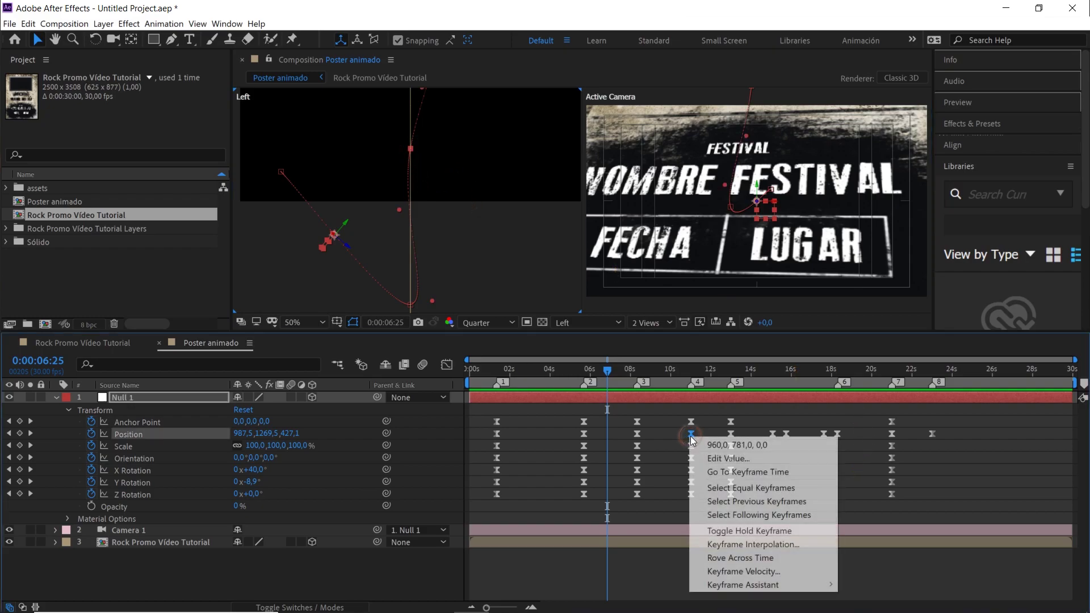
left_click(746, 545)
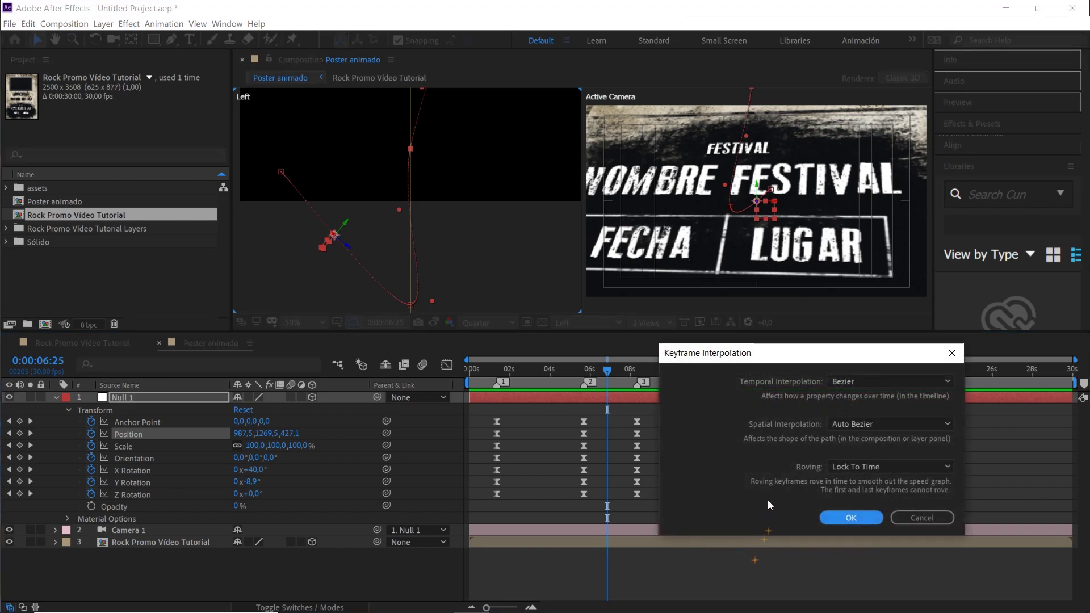
left_click(853, 425)
left_click(854, 459)
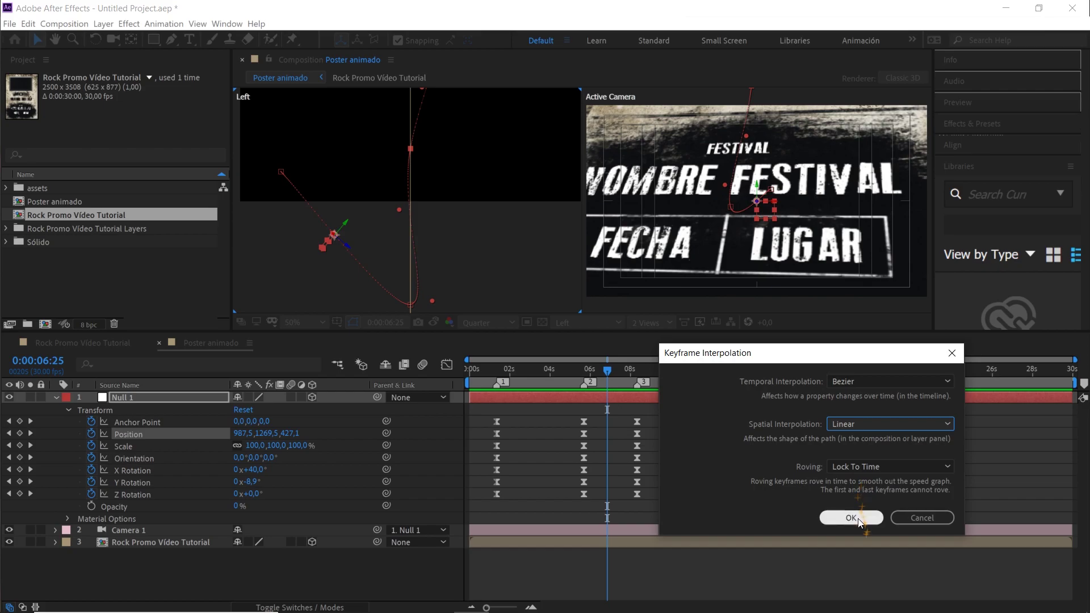
left_click(851, 518)
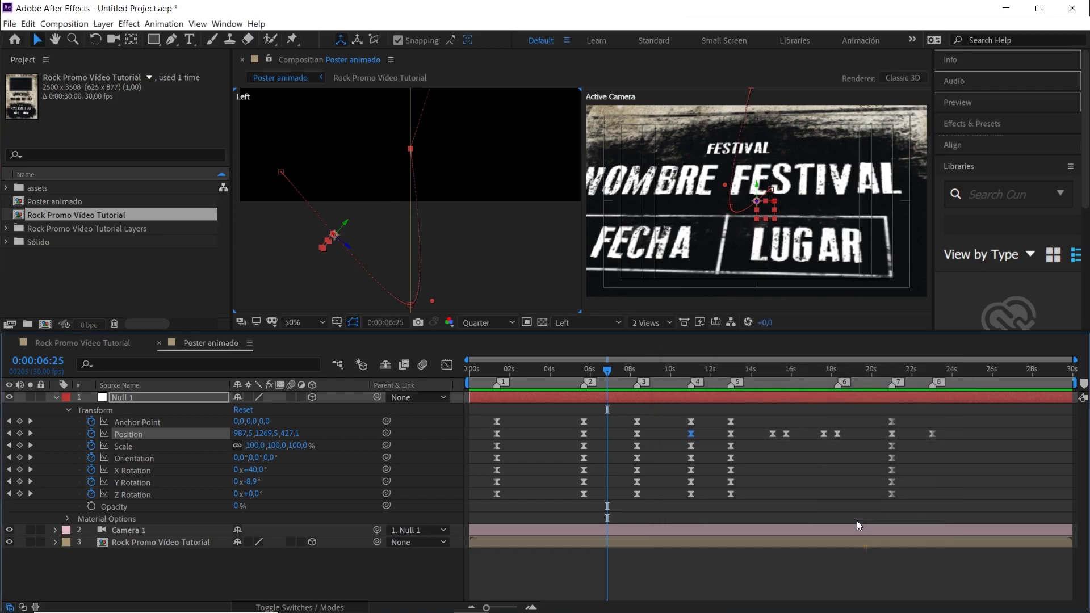
Set the spatial interpolation of Null 1's Position keyframe at marker 3 to Linear
left_click(410, 304)
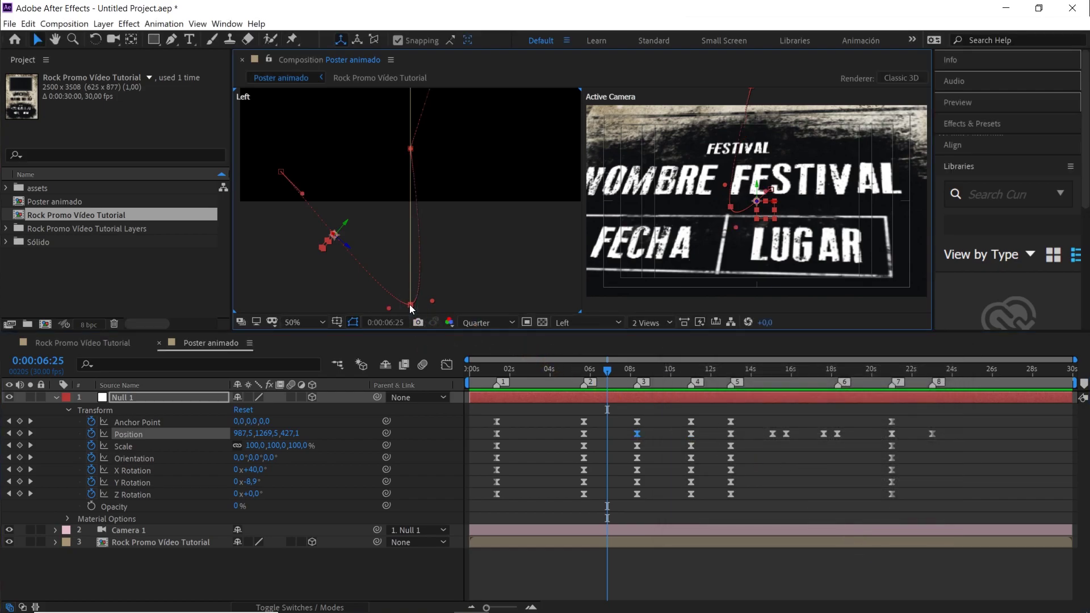
right_click(638, 435)
left_click(732, 545)
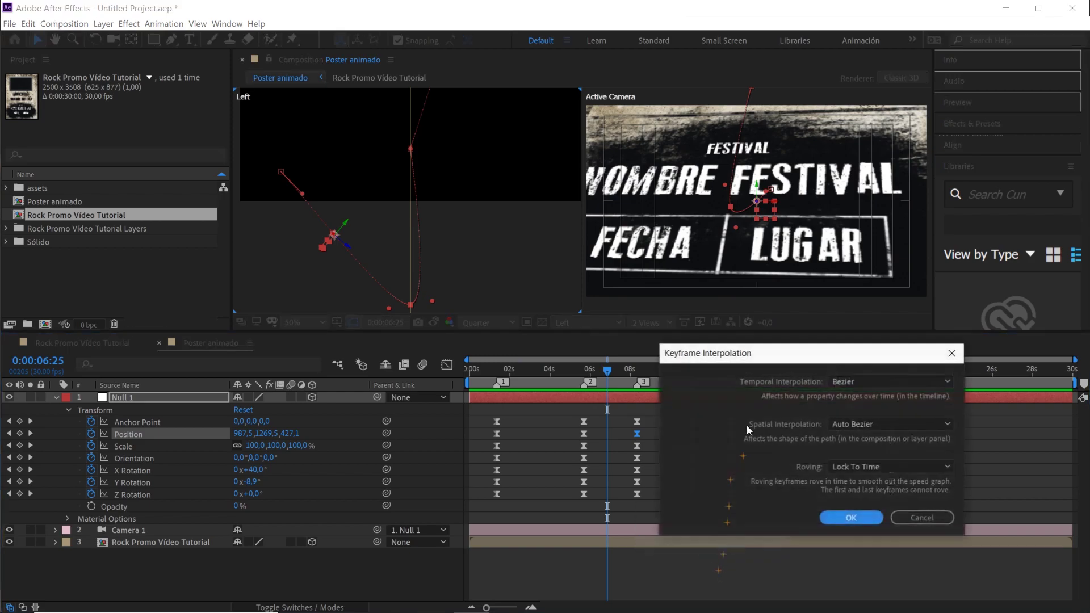
left_click(853, 425)
left_click(844, 458)
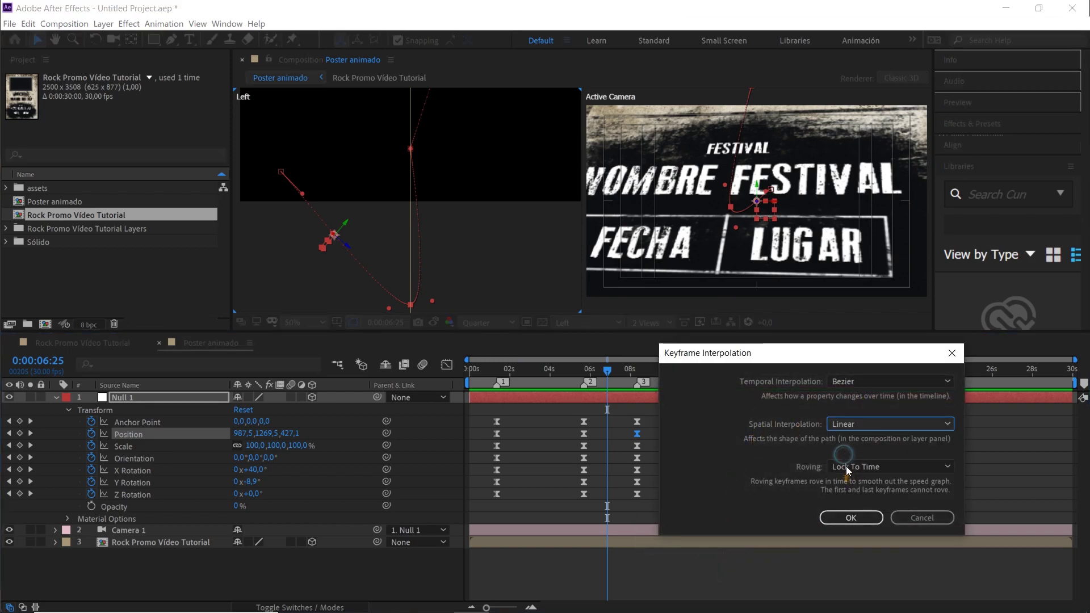
left_click(851, 518)
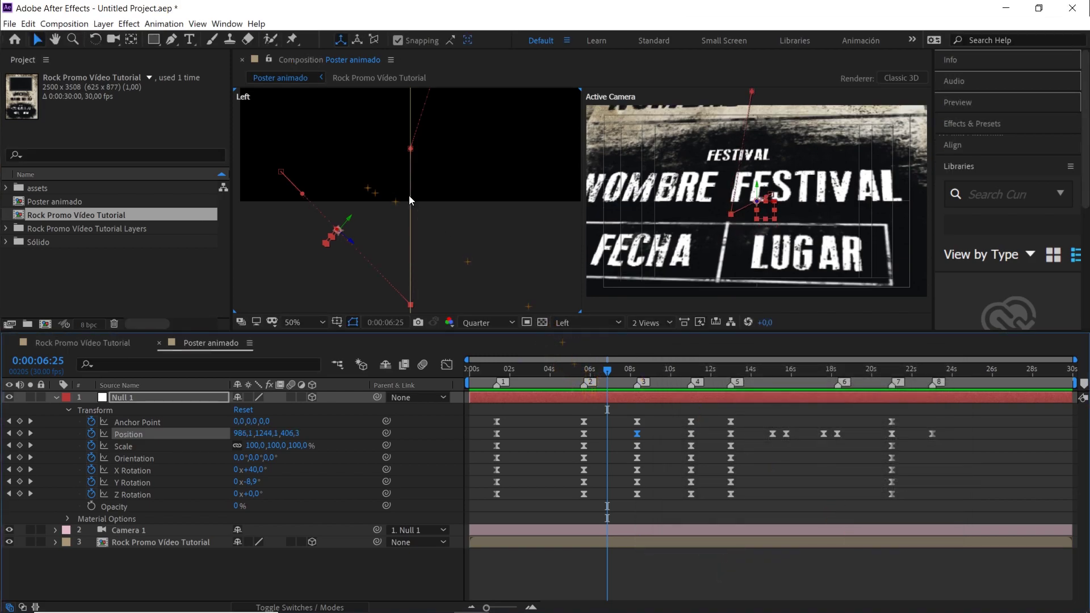
Bend Null 1's motion path between markers 2 and 3 by pulling the marker 2 keyframe's Bezier handle downward in the Left view
mouse_move(608, 371)
left_mouse_down()
mouse_move(592, 370)
mouse_move(609, 370)
left_mouse_up()
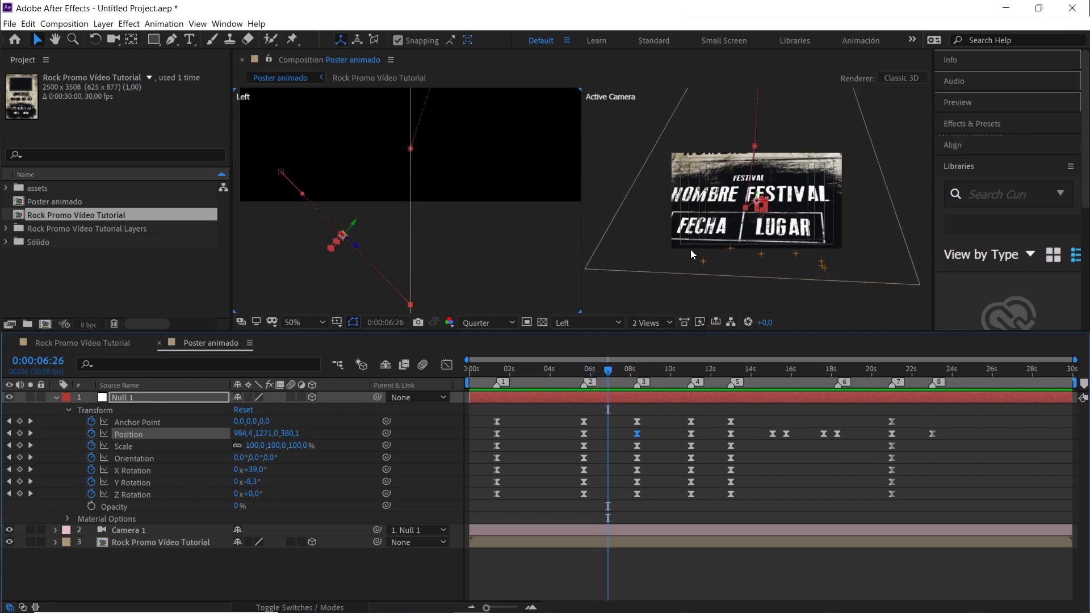
left_click_drag(608, 371, 607, 372)
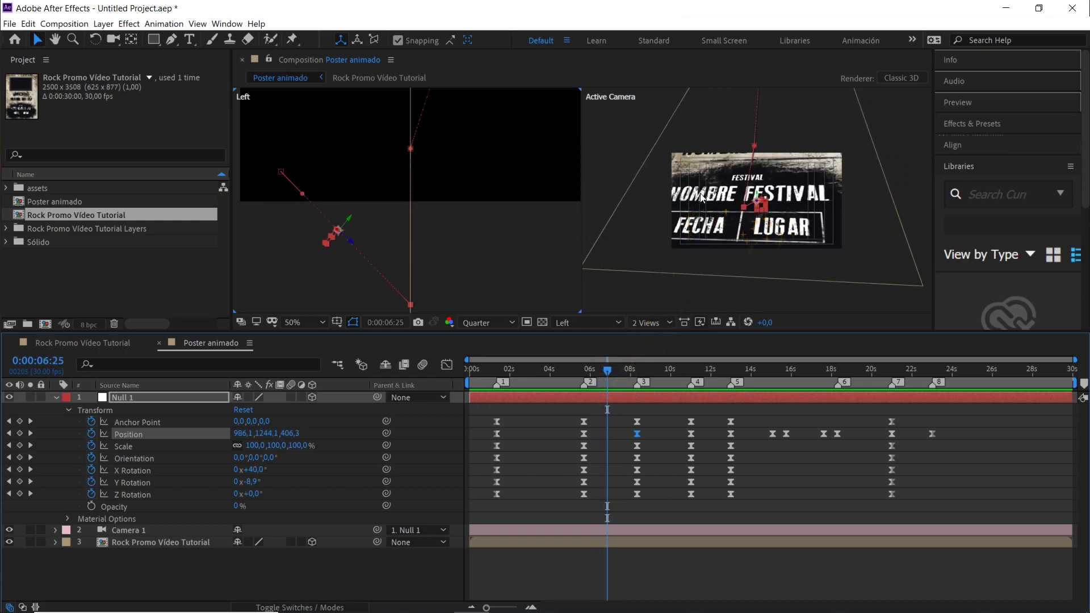
scroll(662, 176, "up", 3)
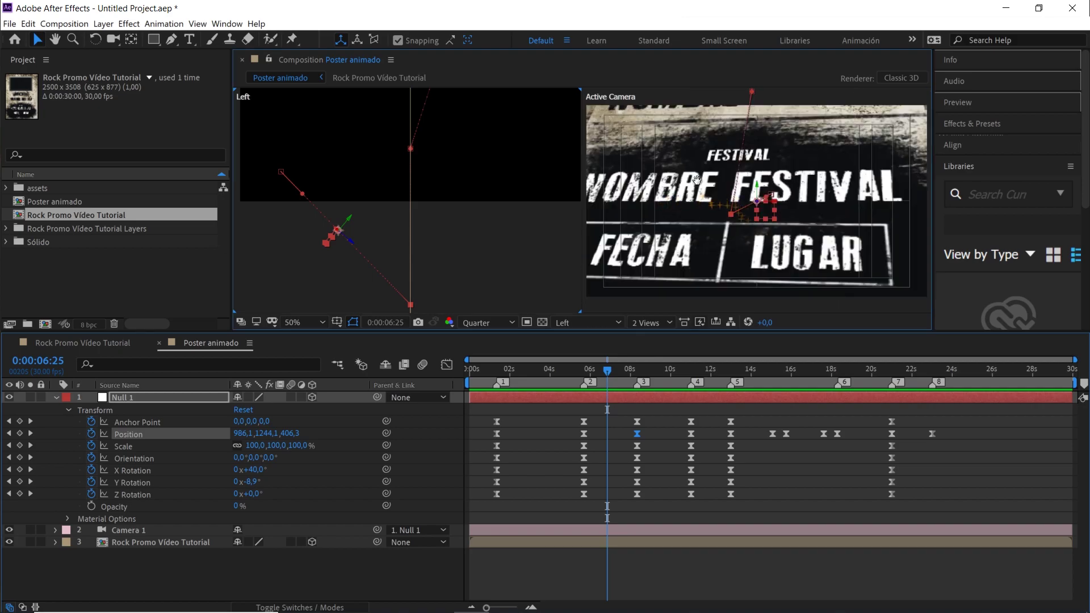
left_click_drag(697, 180, 731, 178)
key("v")
left_click_drag(337, 231, 313, 257)
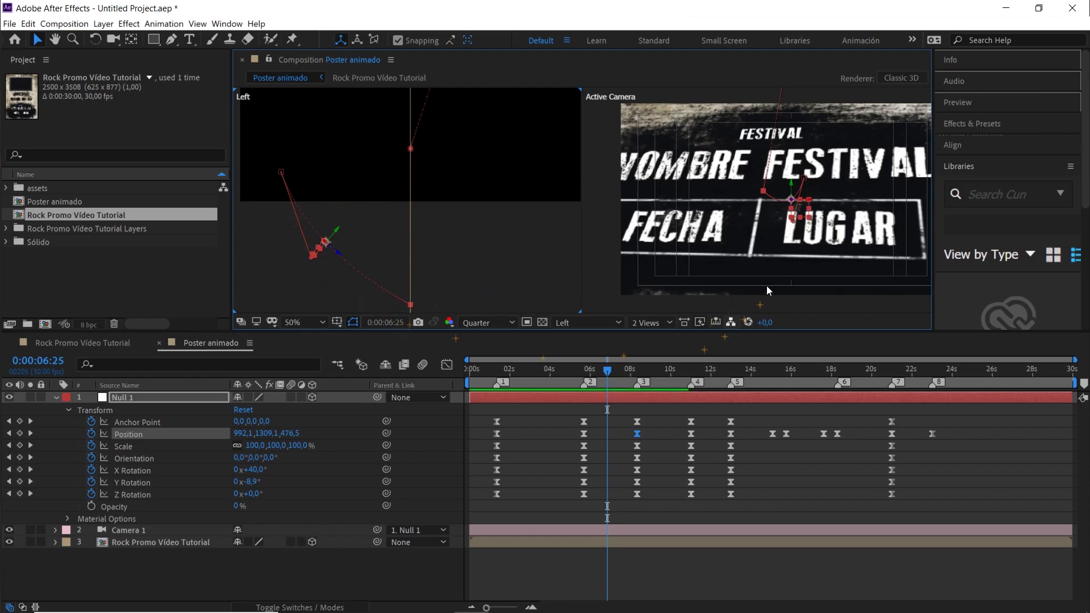
Return the composition viewer to a single Active Camera view
scroll(778, 275, "down", 2)
left_click(646, 322)
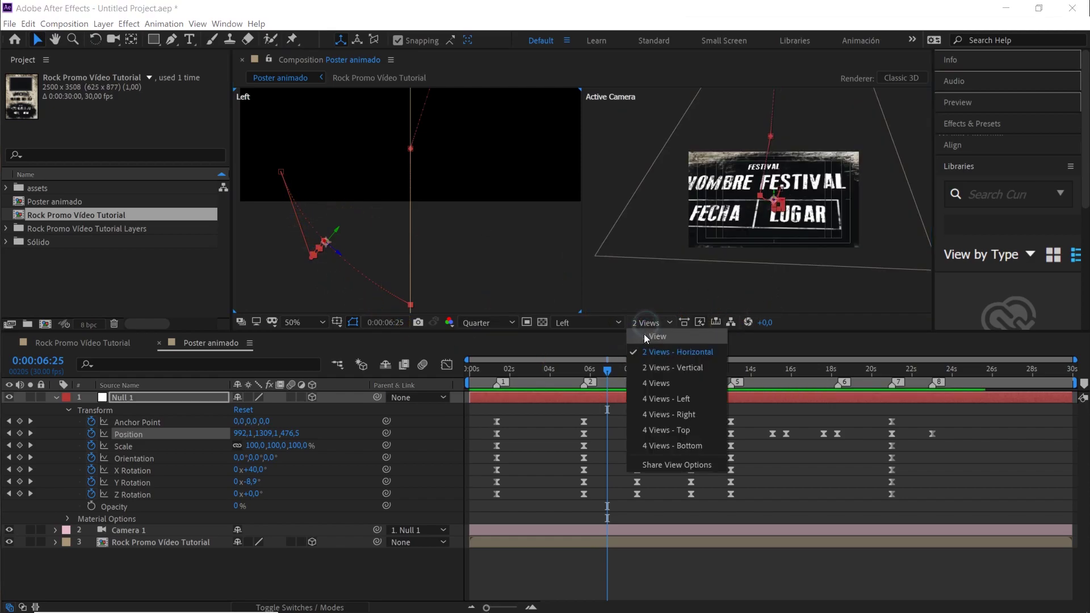
left_click(647, 336)
Preview the adjusted camera path around markers 2 to 4, restarting playback from earlier points before marker 2
left_click_drag(602, 369, 588, 370)
key("space")
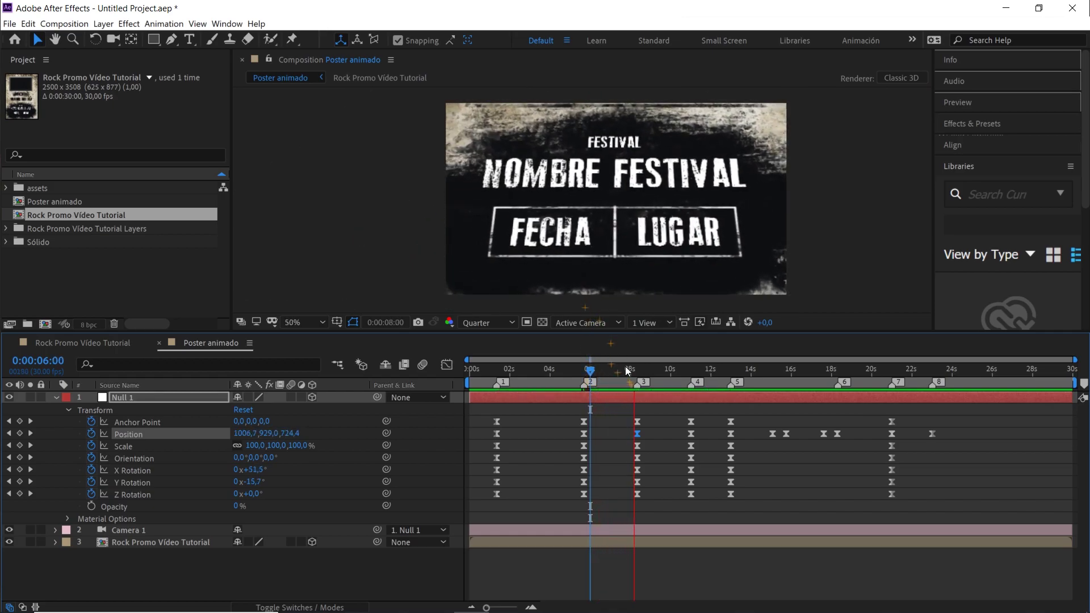
left_click(577, 370)
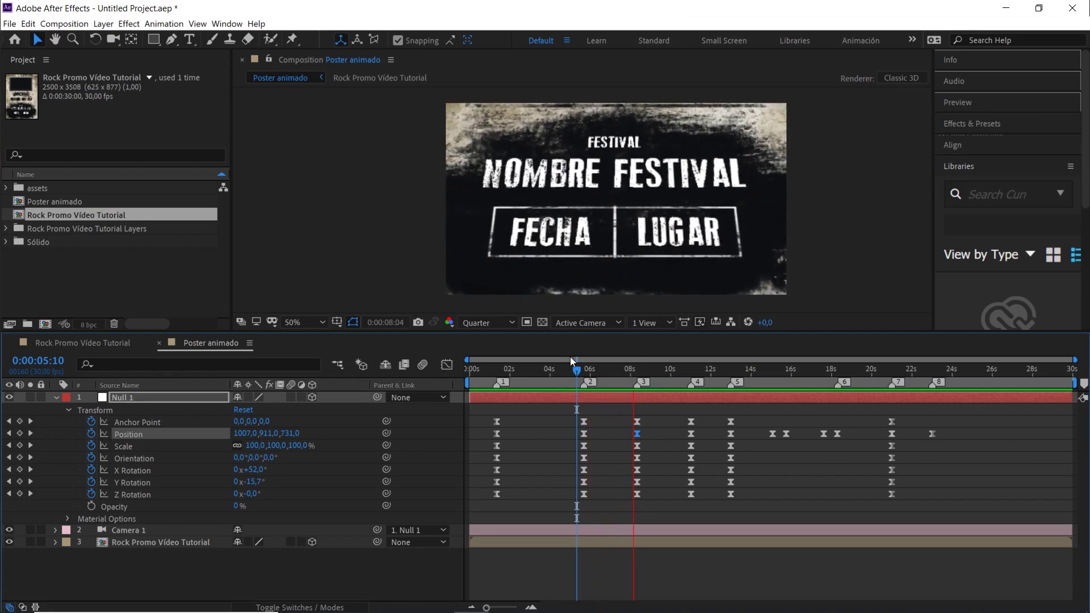
left_click(564, 369)
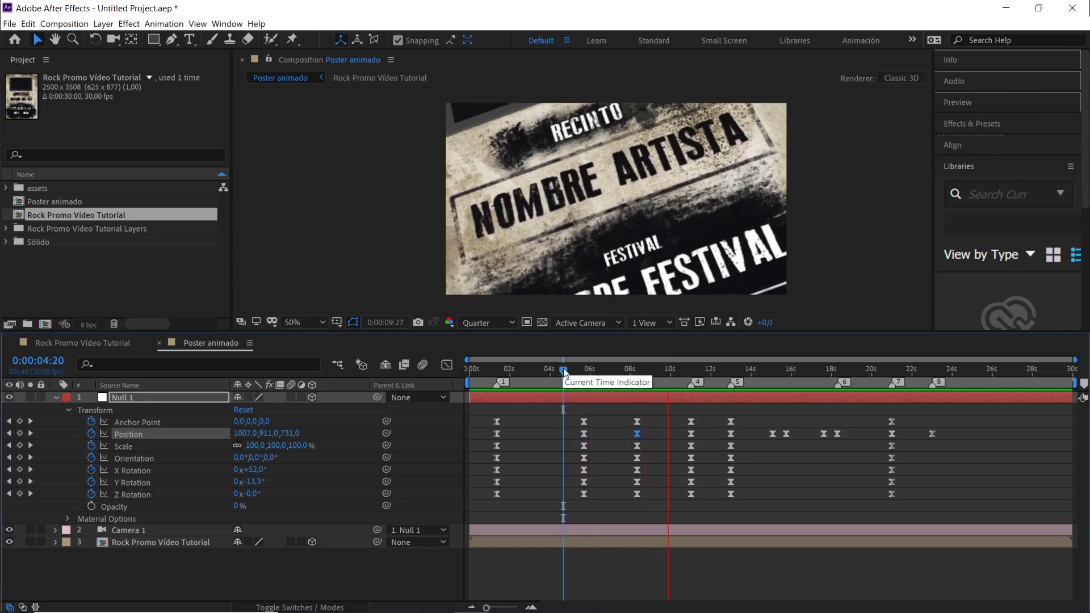
At 0:00:01:10, expand Camera 1's Camera Options and turn Depth of Field on
left_click_drag(564, 371, 499, 380)
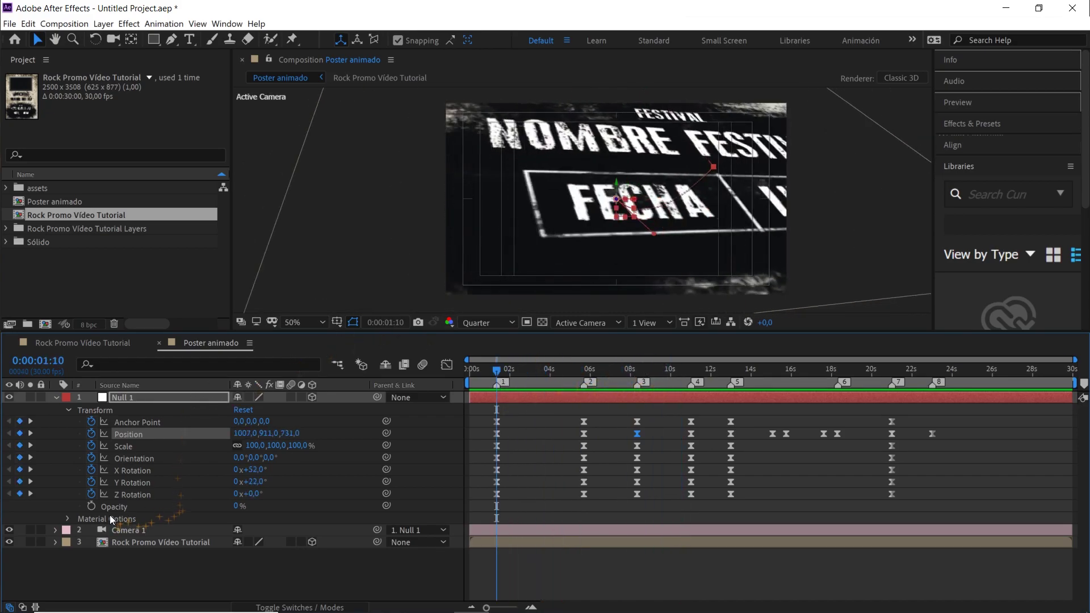
left_click(56, 530)
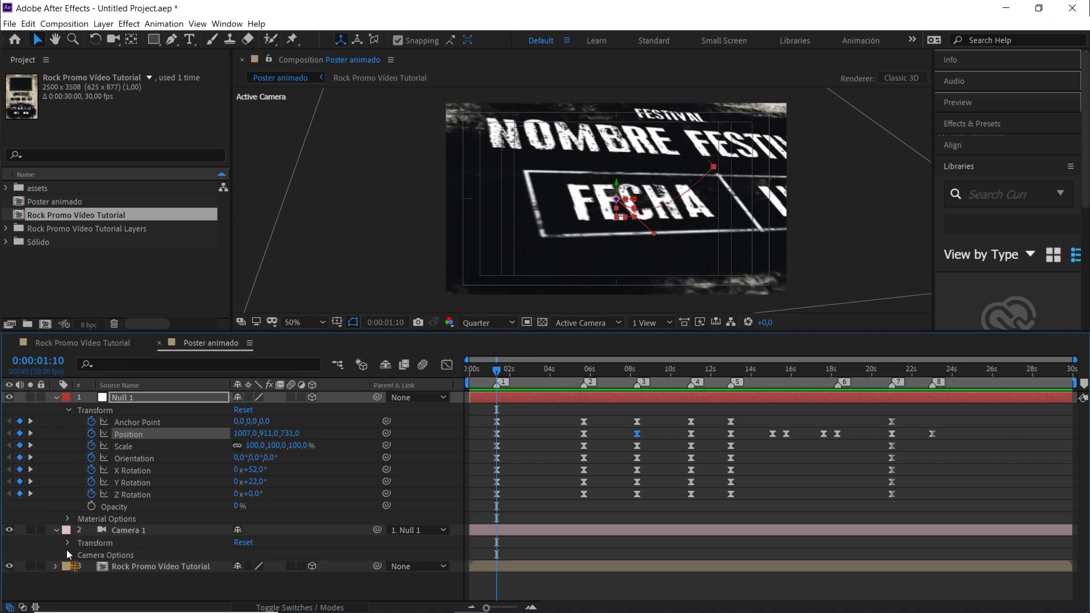
left_click(67, 555)
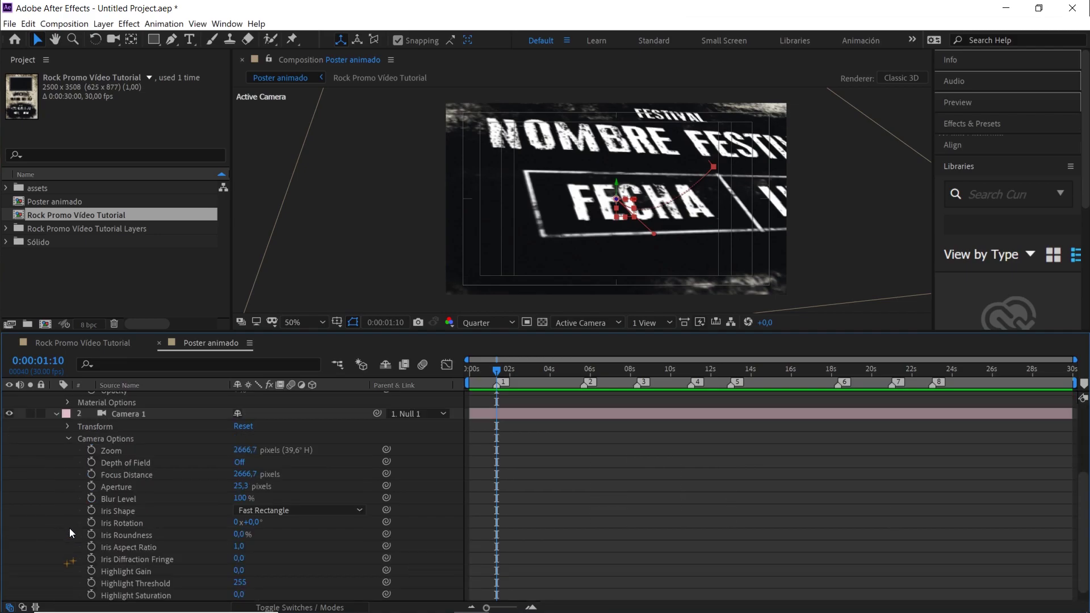
left_click(131, 461)
left_click(239, 462)
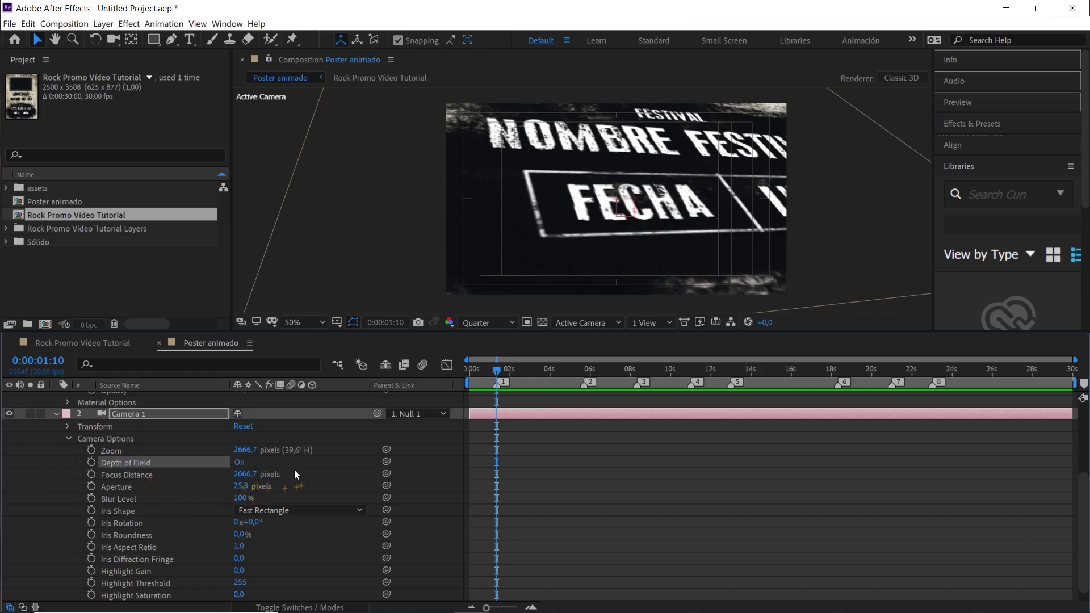
Start keyframing Camera 1's Focus Distance, Aperture and Blur Level at marker 1 and reveal only the keyframed properties
left_click(136, 476)
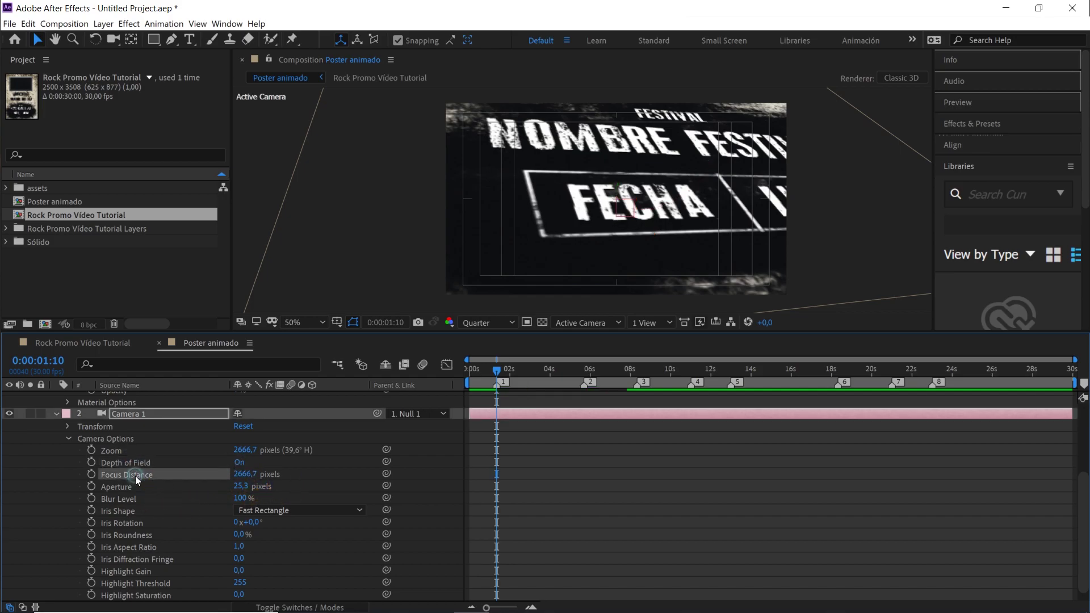
left_click(91, 475)
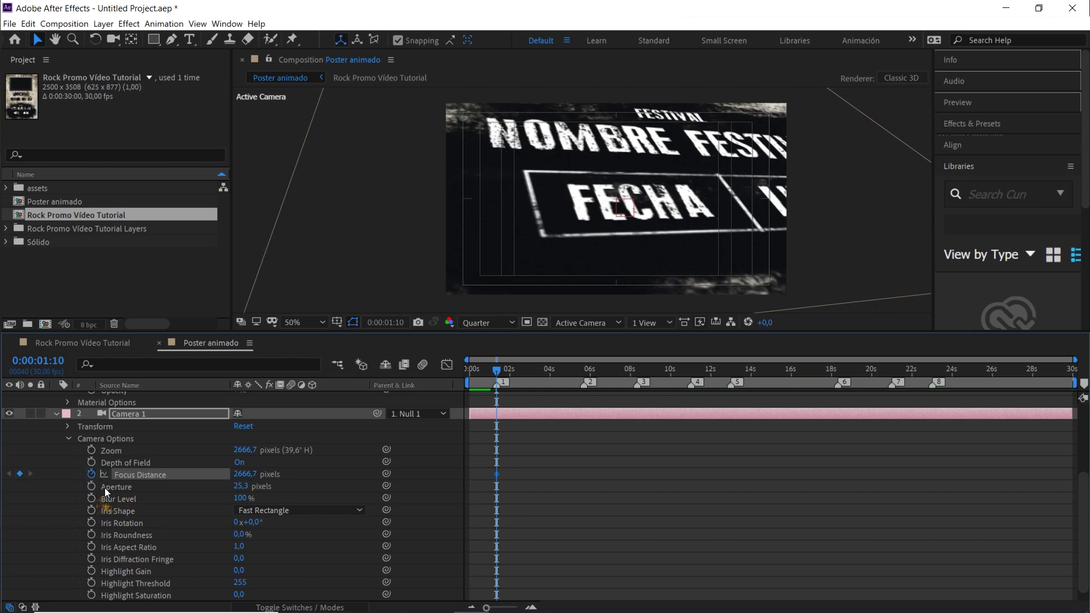
left_click(92, 486)
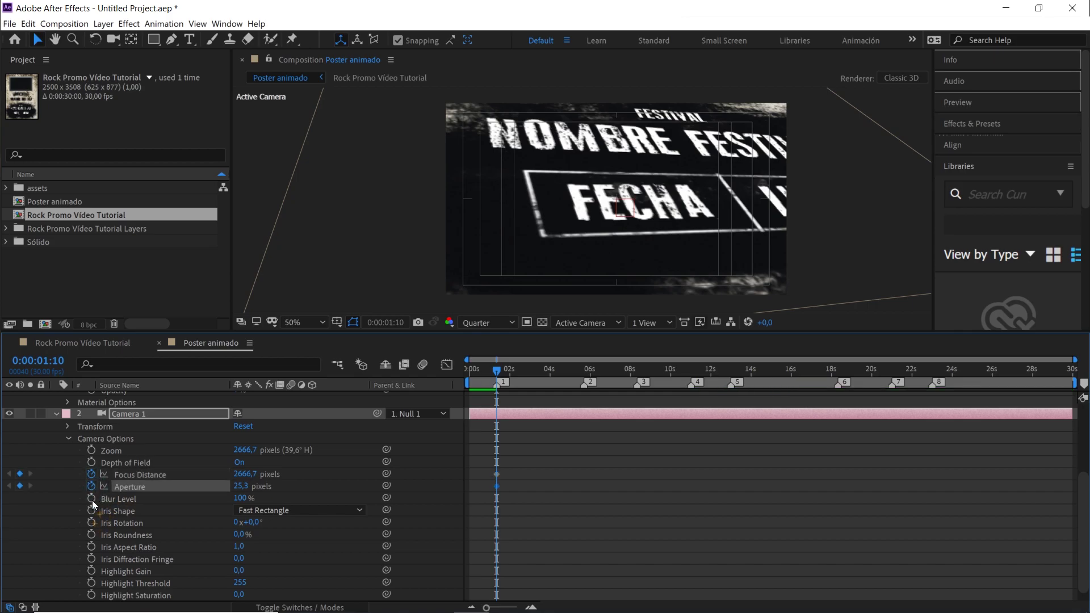
left_click(92, 498)
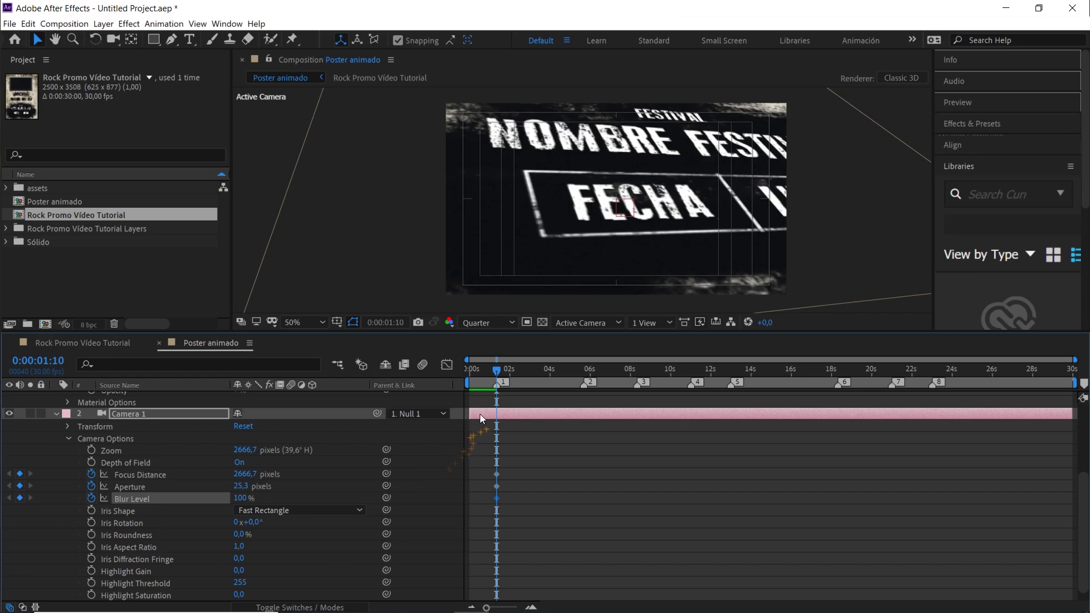
key("u")
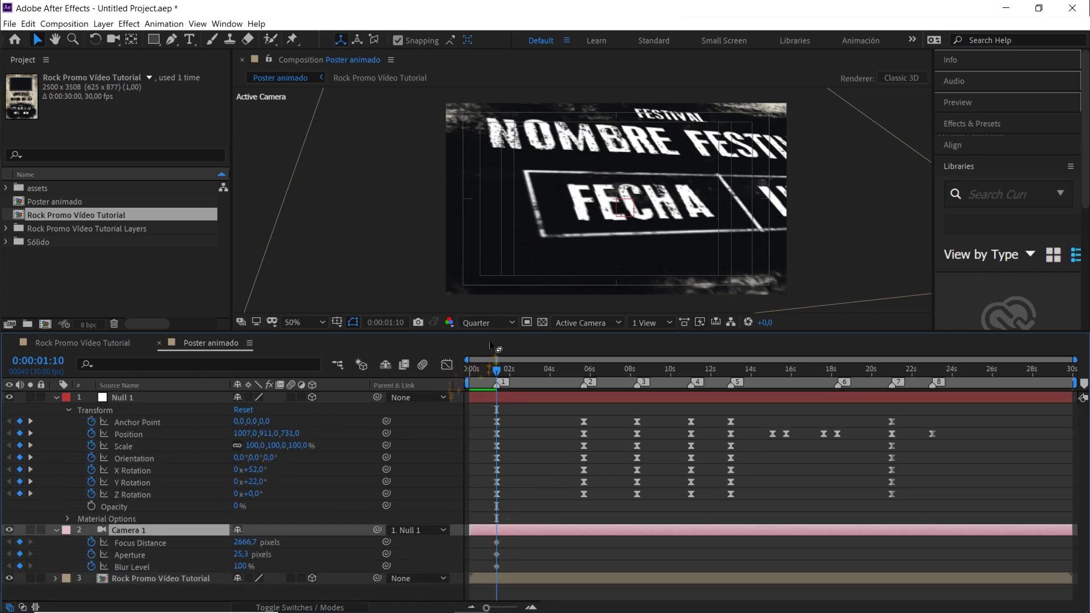
Set the preview resolution to Full and, at marker 1, set Camera 1's Aperture to 200 pixels and Blur Level to 250%
left_click(480, 328)
left_click(474, 353)
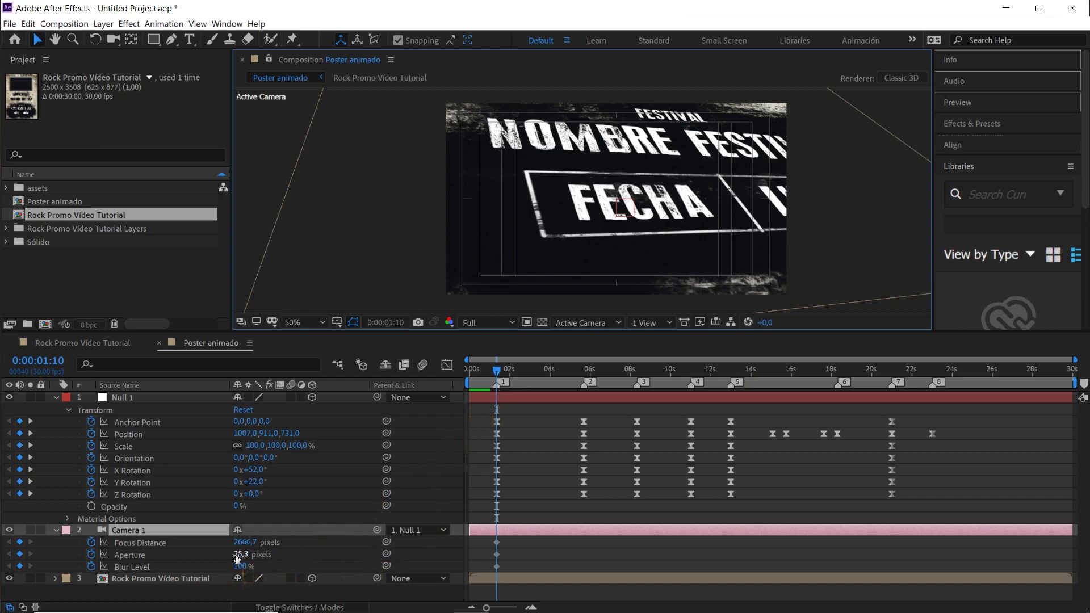
left_click_drag(245, 554, 518, 534)
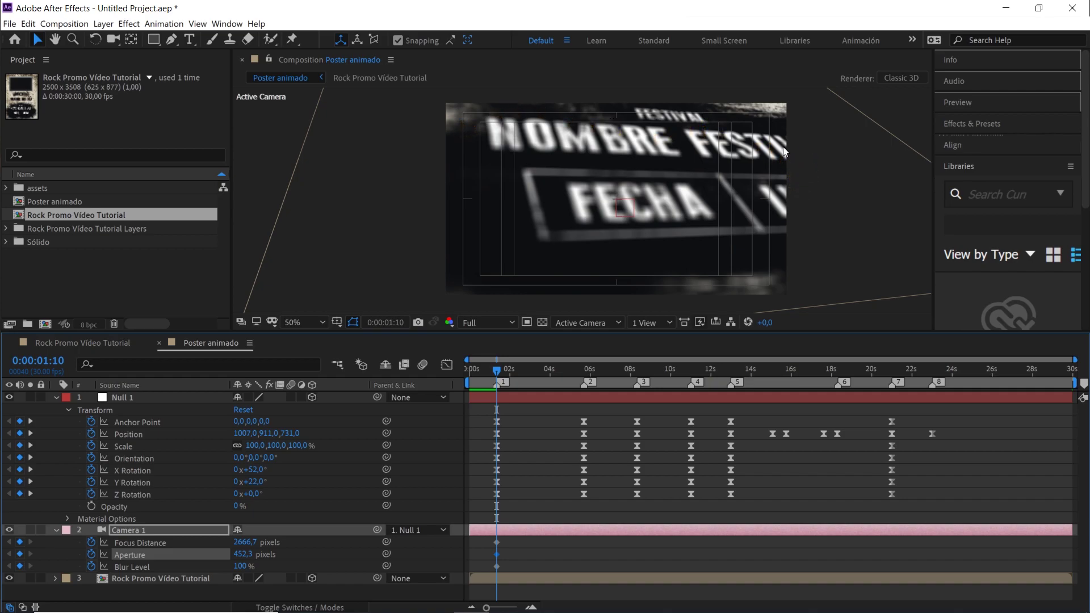
left_click(243, 554)
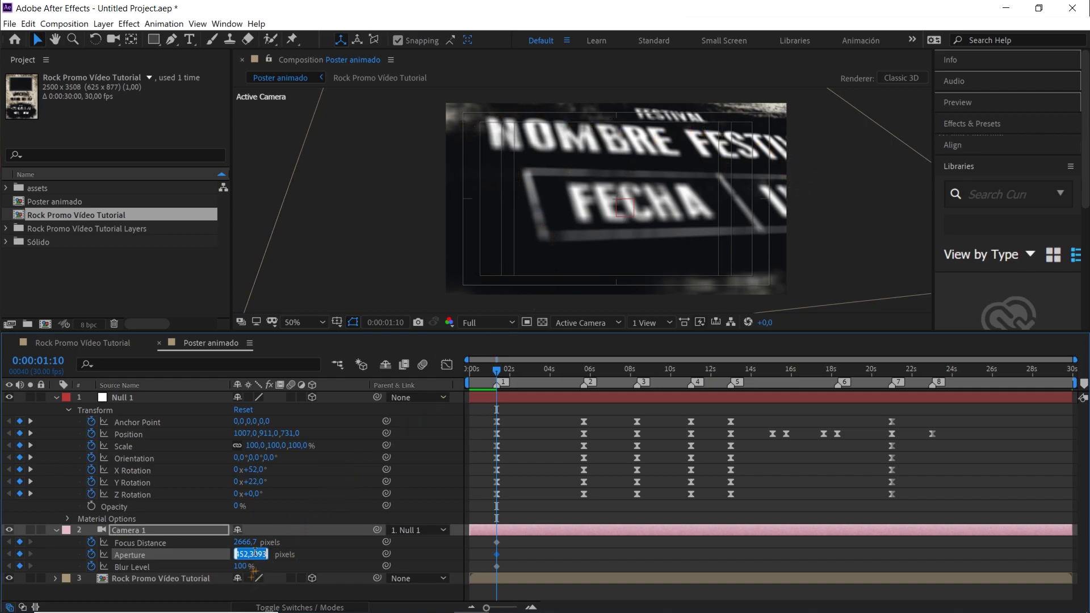
type("200")
left_click(243, 565)
type("250")
key("Return")
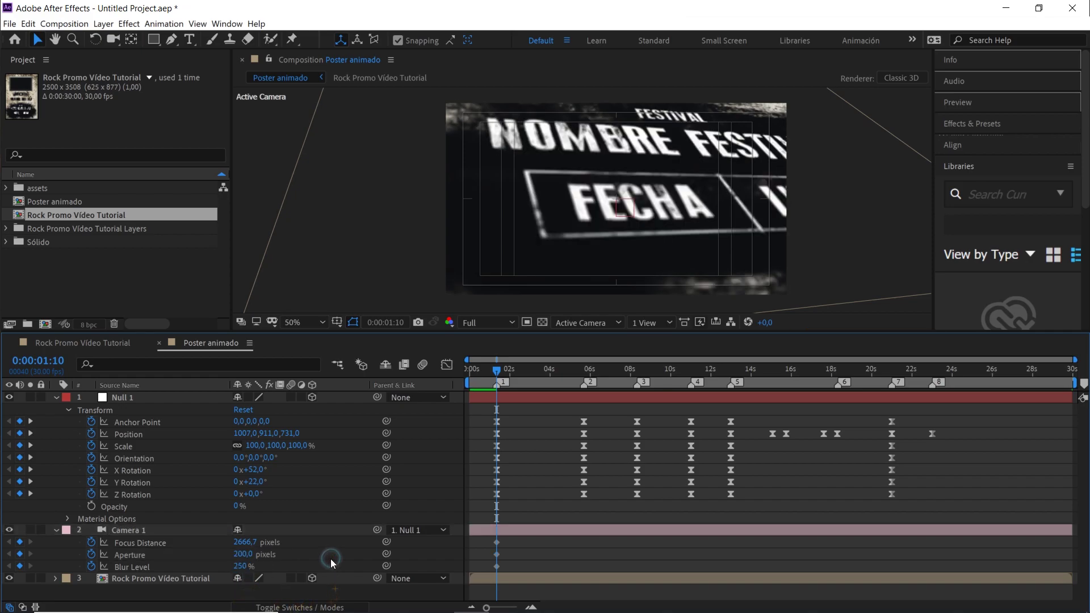
Set Focus Distance to about 1455.7 pixels at marker 1 and copy Camera 1's three keyframes to marker 2 (0:00:05:20)
left_click_drag(248, 547, 52, 543)
left_click_drag(245, 543, 313, 547)
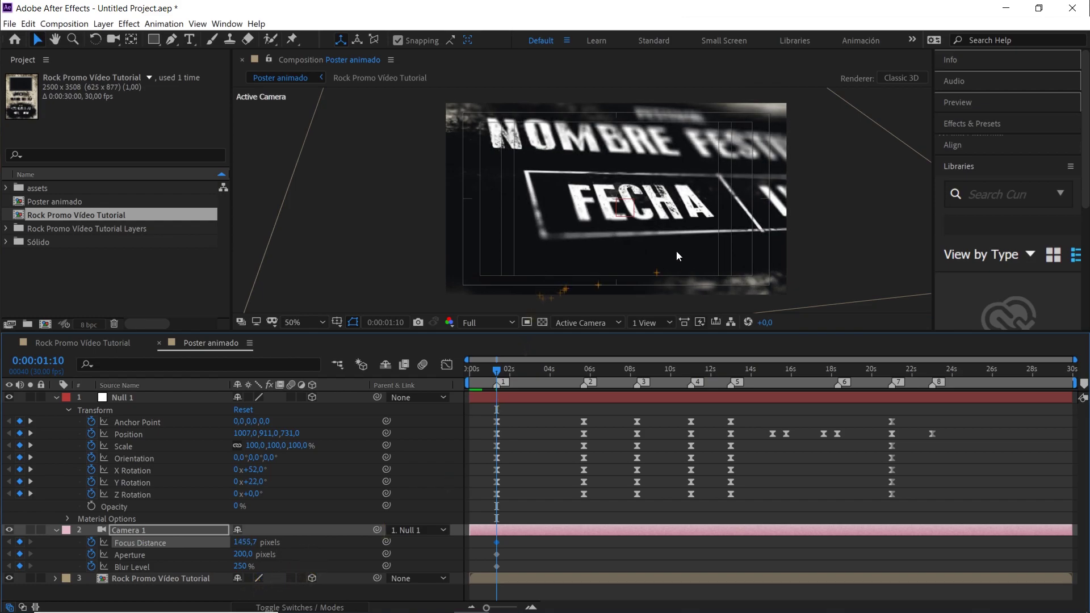
left_click_drag(517, 377, 581, 399)
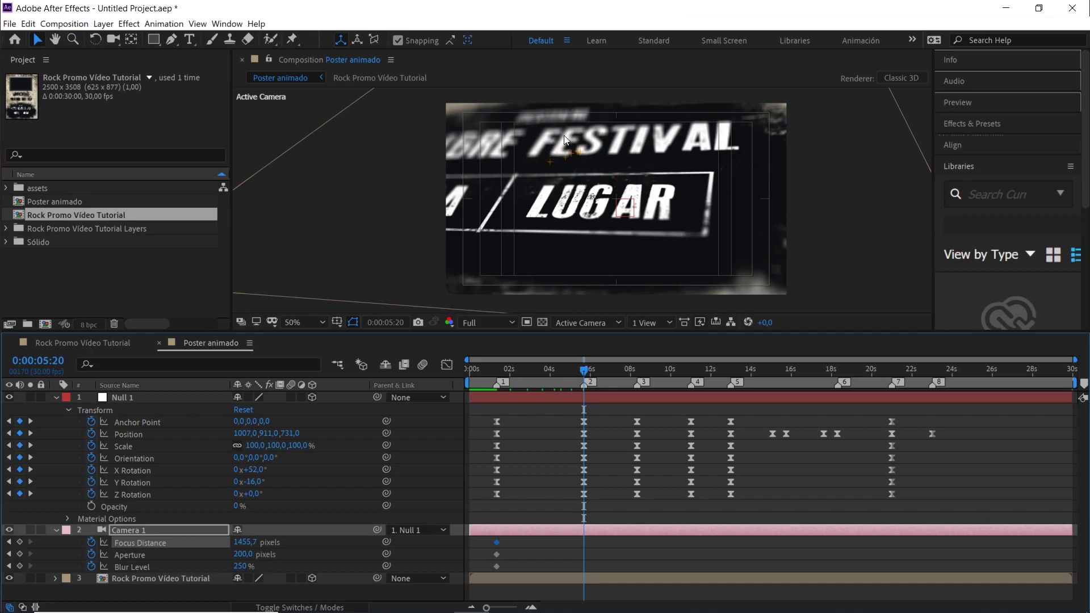
left_click_drag(513, 544, 488, 575)
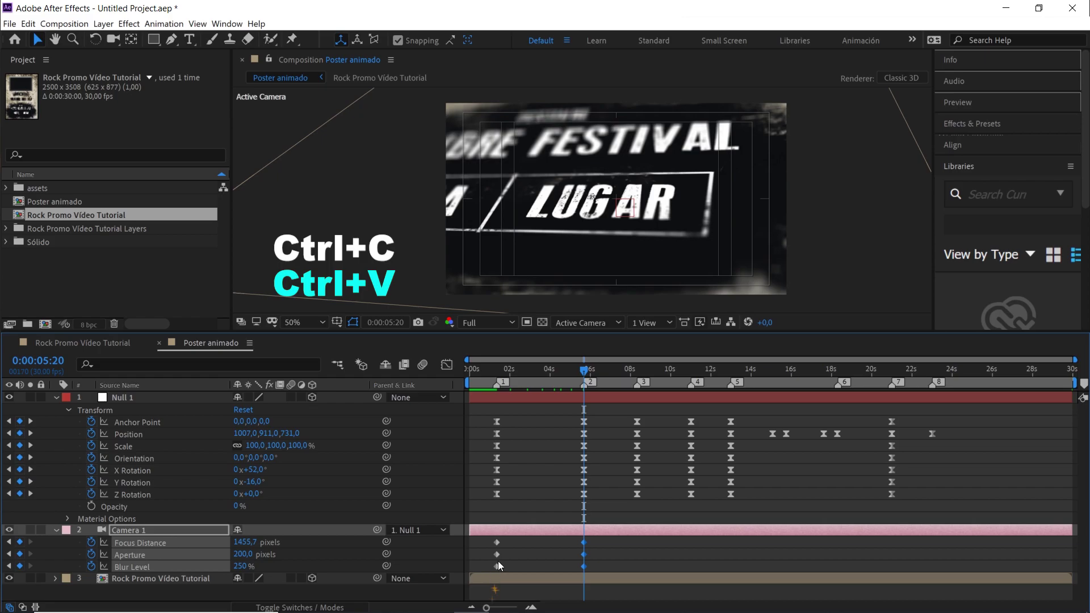
At marker 3 (0:00:08:10), show Left and Active Camera in two views and set Camera 1's Focus Distance to about 1871.7 pixels
left_click_drag(600, 365, 634, 383)
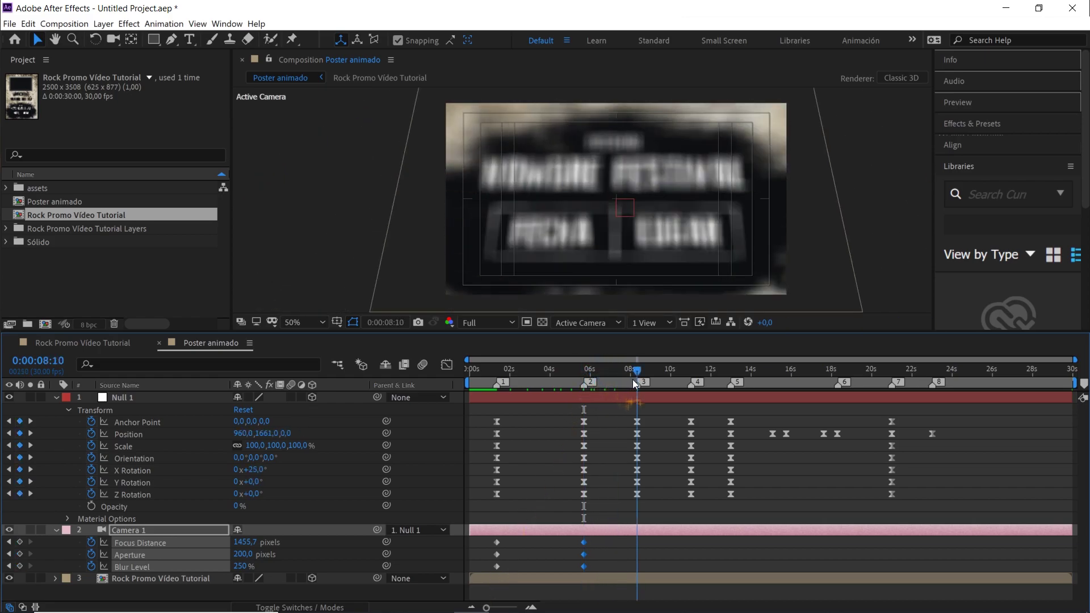
left_click(652, 322)
left_click(677, 353)
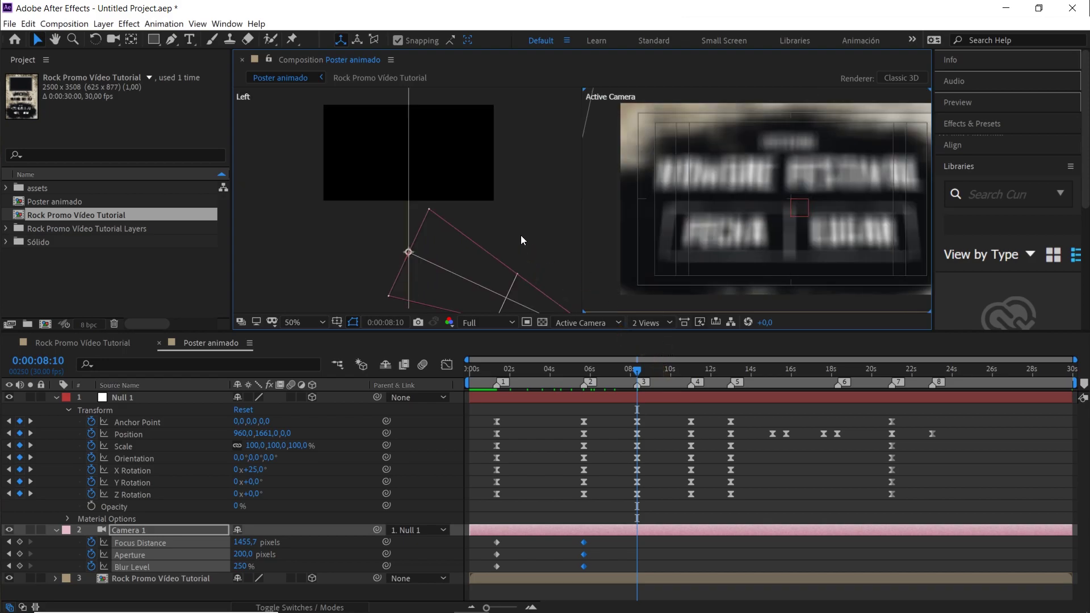
left_click_drag(498, 219, 494, 184)
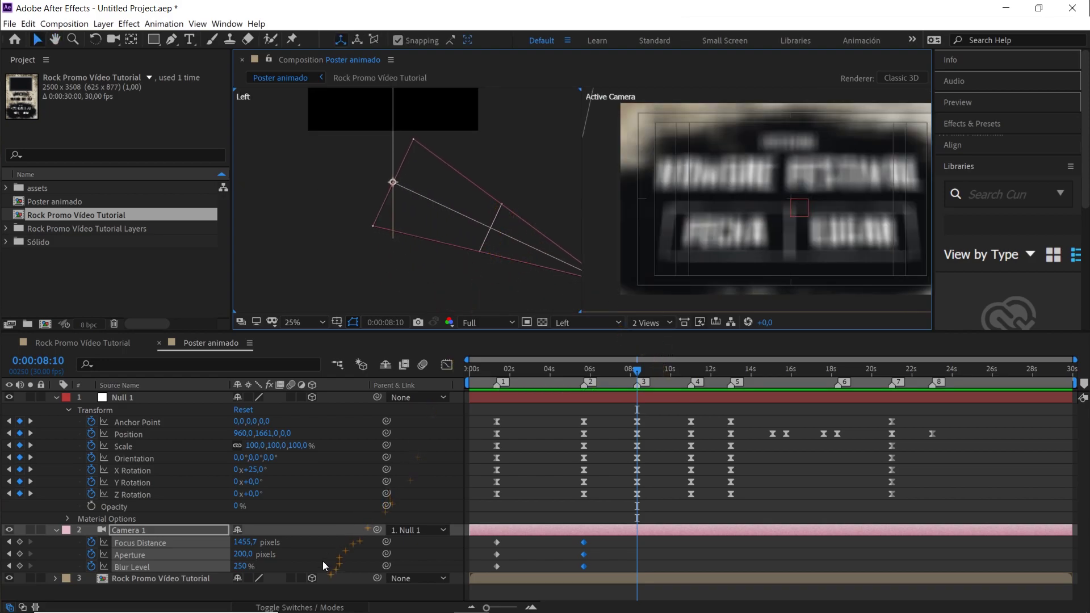
left_click(320, 590)
left_click_drag(240, 542, 536, 558)
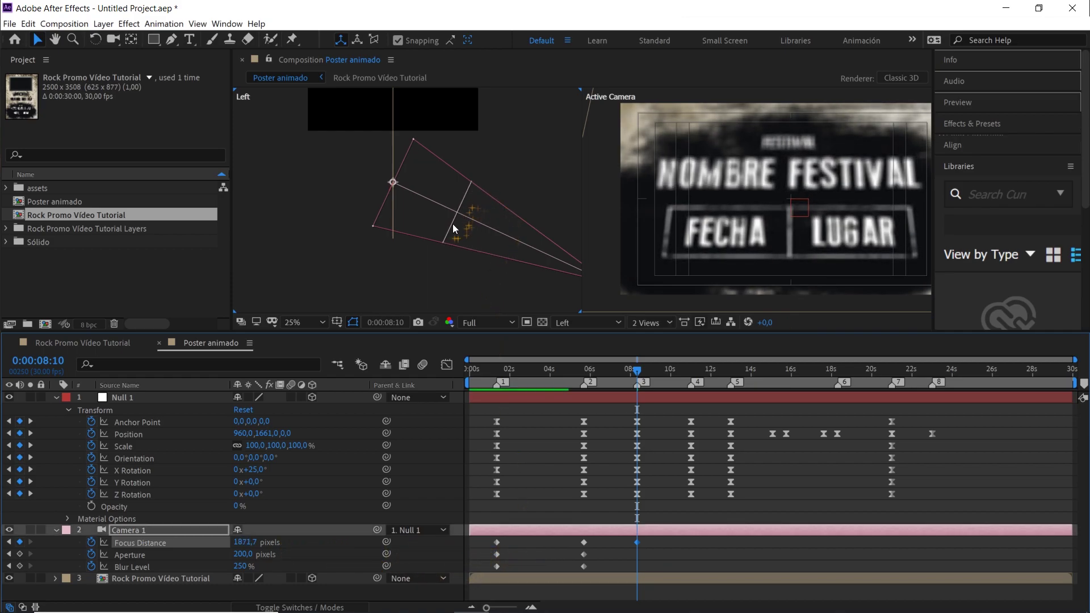
At marker 3, set Camera 1's Focus Distance to 2666.7 pixels and add Aperture and Blur Level keyframes
left_click_drag(343, 110, 440, 235)
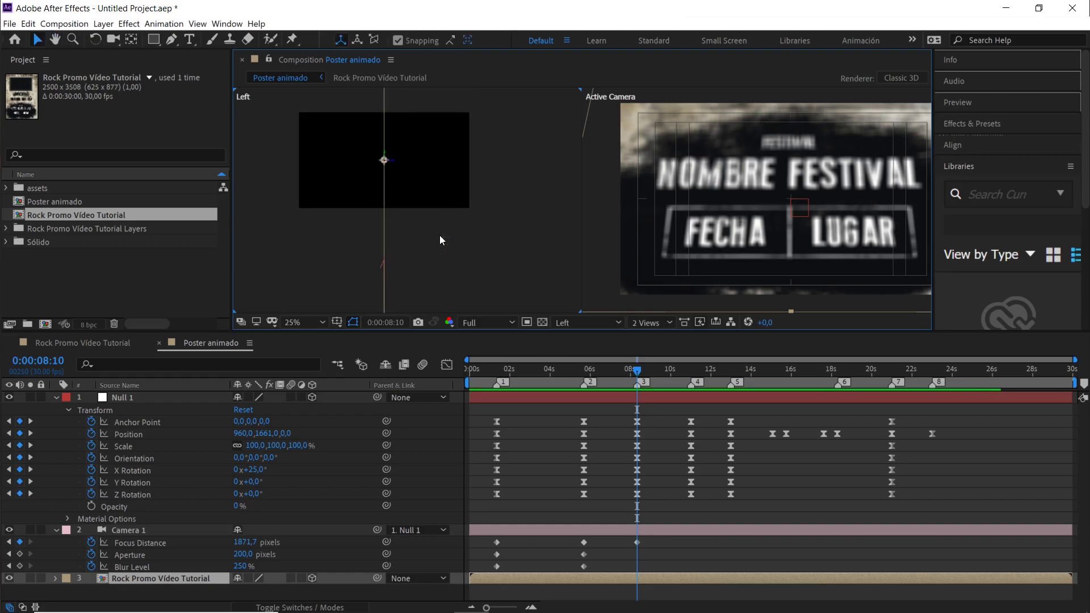
scroll(440, 235, "down", 1)
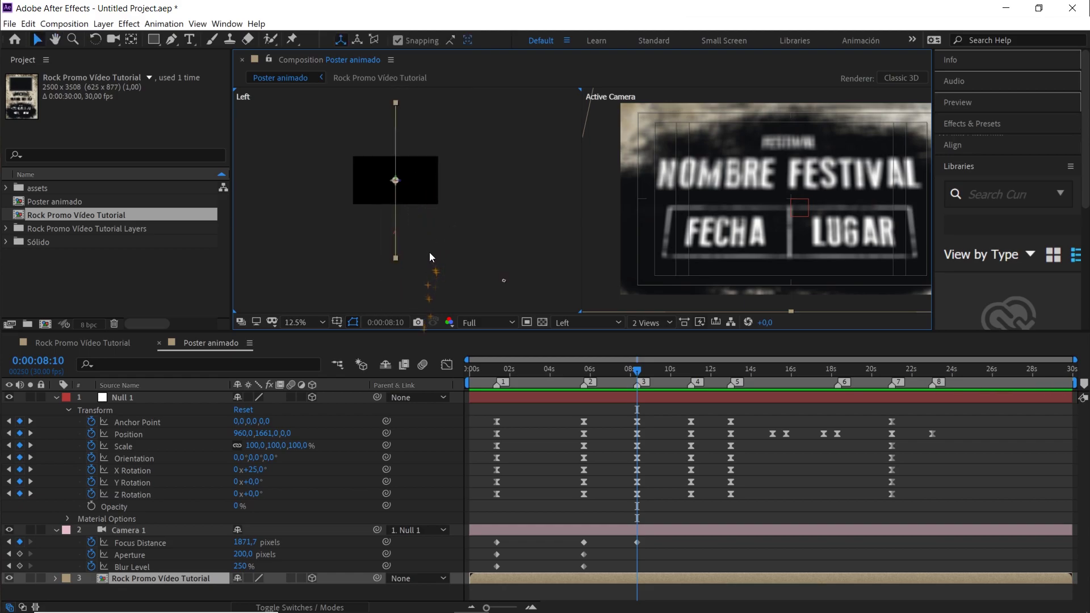
left_click(168, 531)
scroll(386, 256, "up", 1)
left_click_drag(418, 236, 438, 188)
scroll(435, 205, "up", 1)
left_click_drag(472, 239, 450, 199)
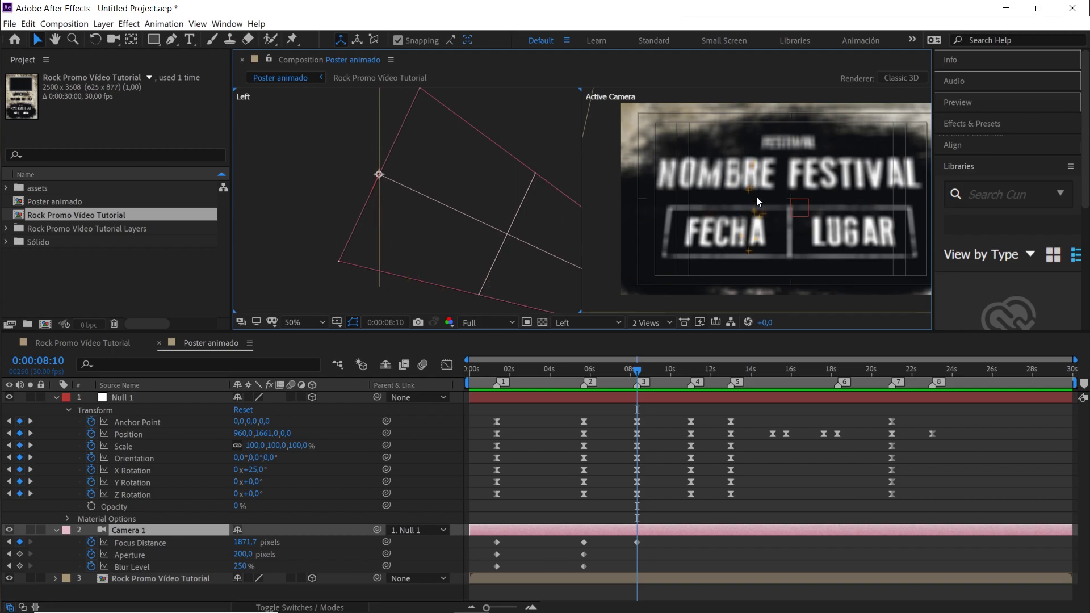
left_click_drag(250, 543, 429, 540)
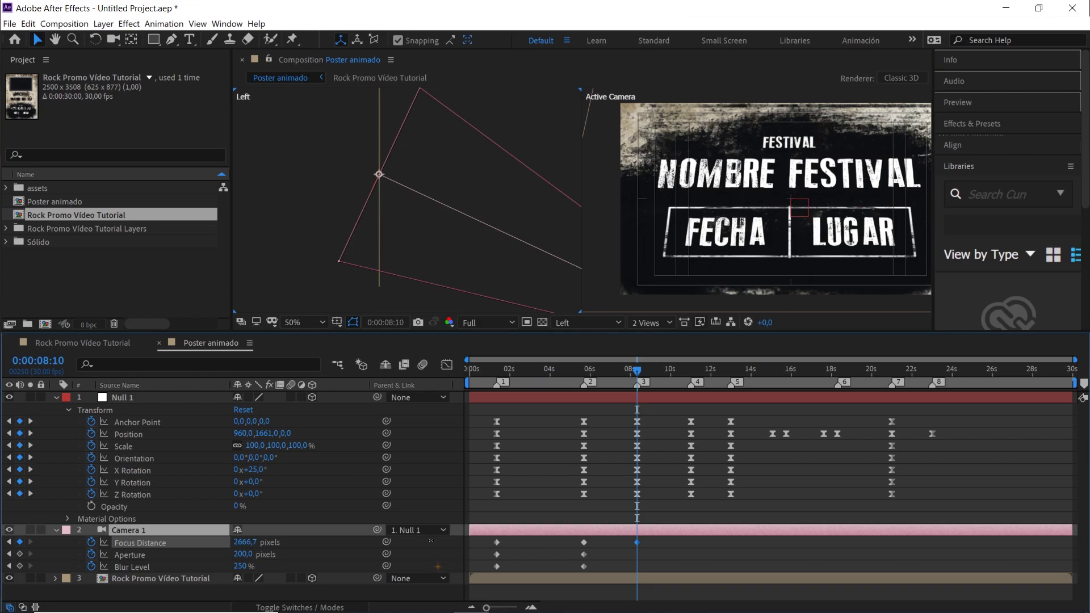
left_click_drag(431, 540, 432, 540)
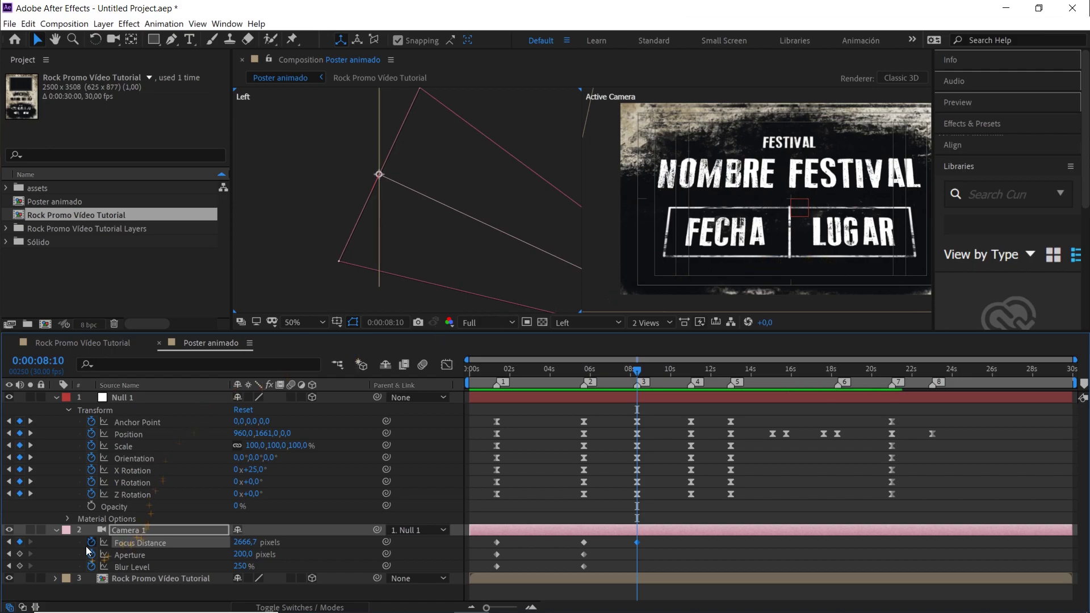
left_click(20, 554)
left_click(20, 566)
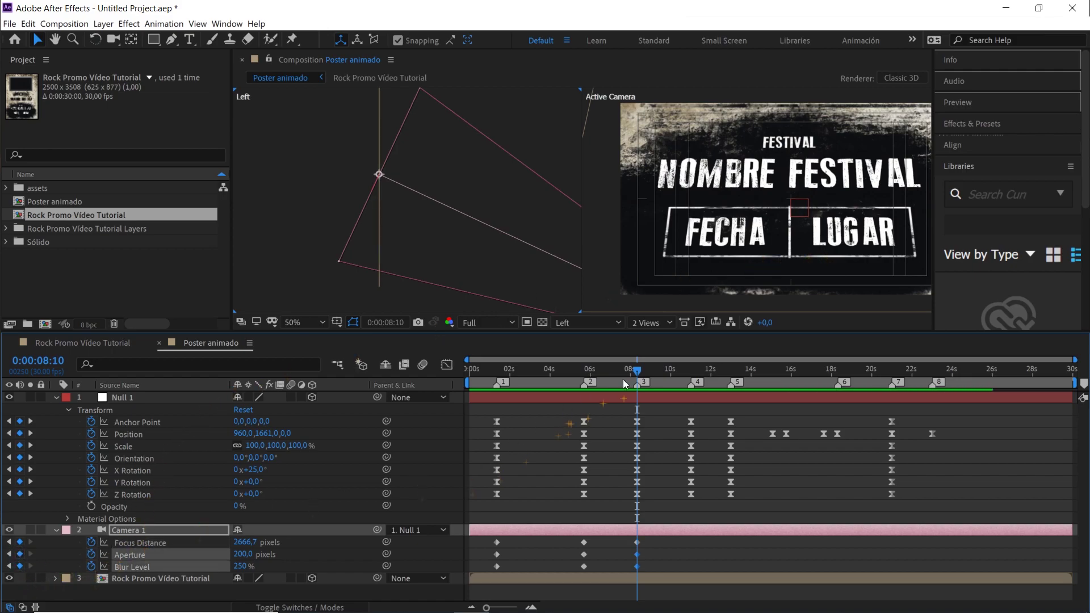
Go to marker 4 (0:00:11:00) and return the composition viewer to a single Active Camera view
left_click_drag(649, 369, 689, 383)
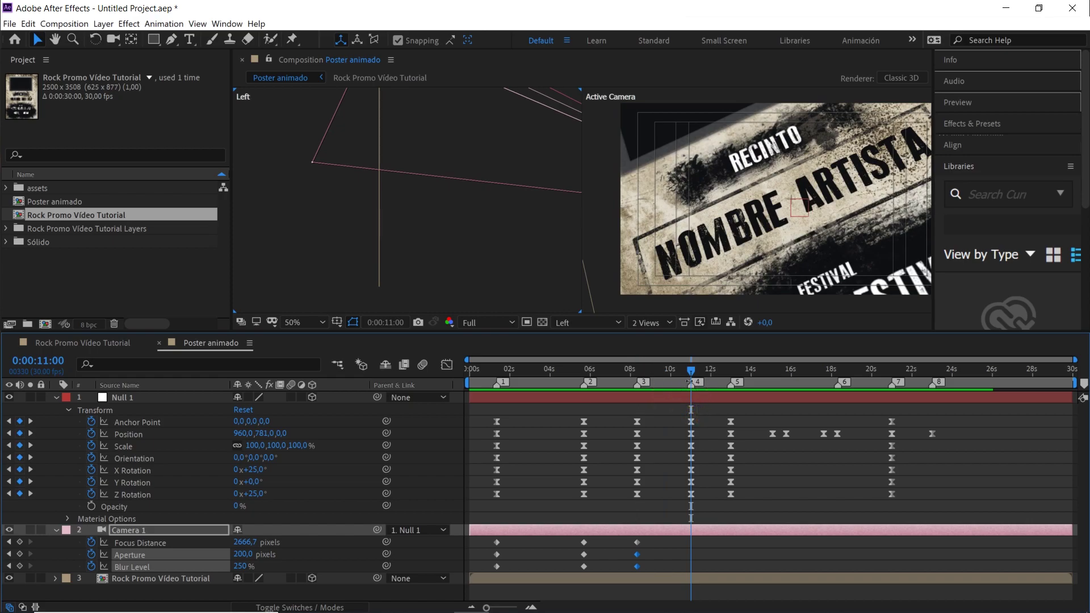
left_click(347, 550)
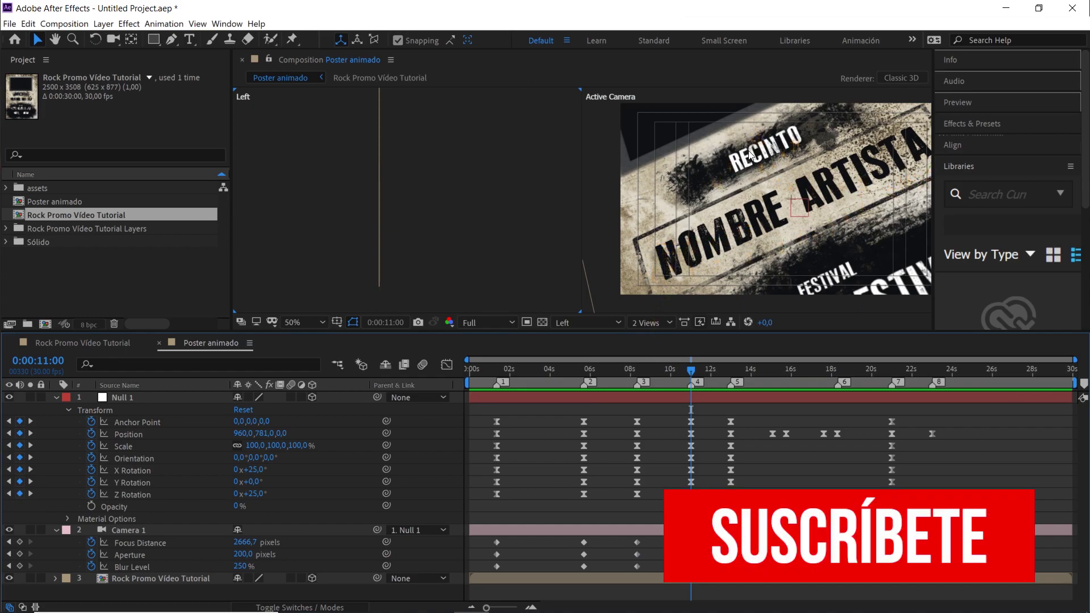
left_click(660, 324)
left_click(663, 340)
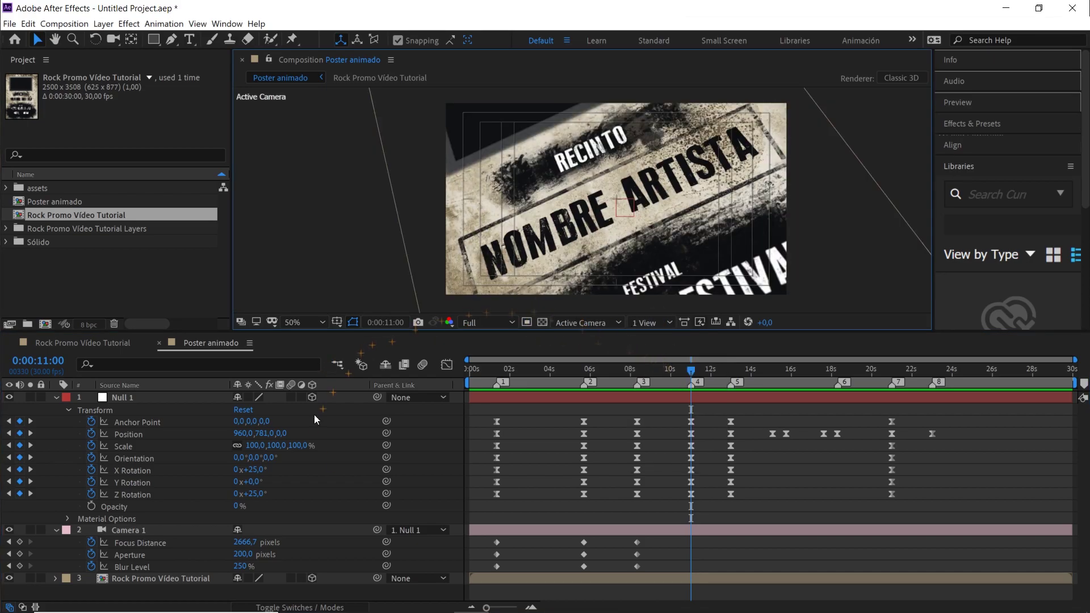
Set Camera 1's Aperture to 1000 pixels at marker 4 and add Focus Distance and Blur Level keyframes there
left_click_drag(243, 554, 581, 556)
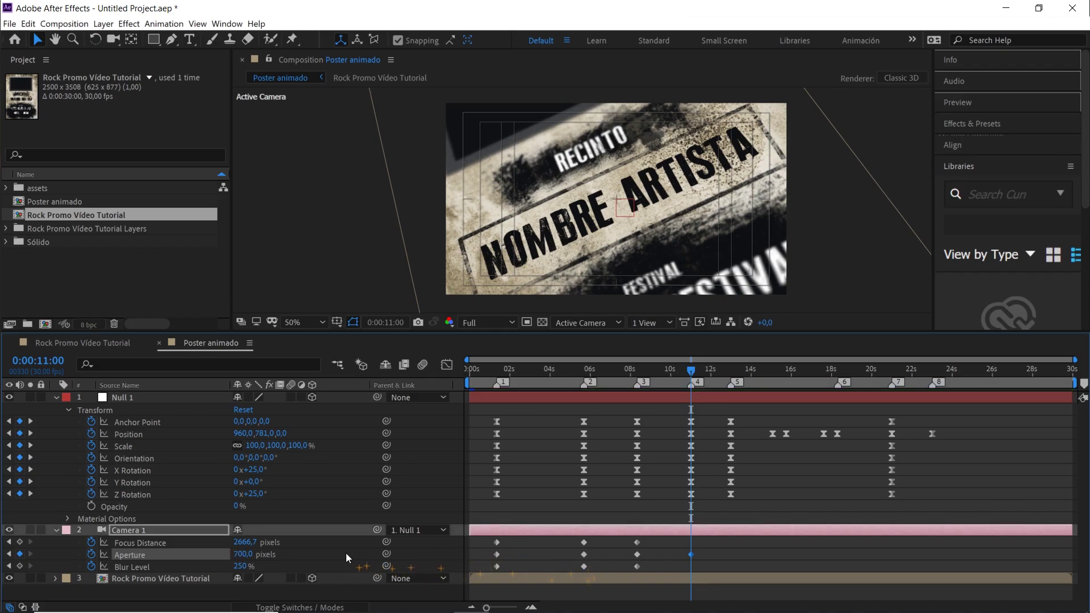
left_click_drag(251, 559, 427, 561)
left_click(244, 554)
type("1000")
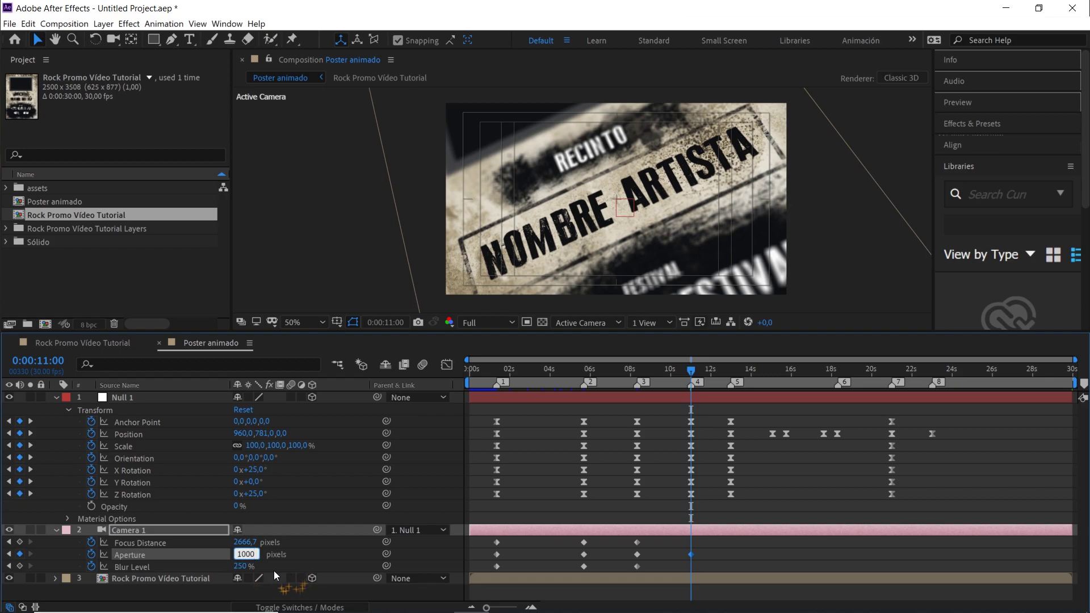
key("Tab")
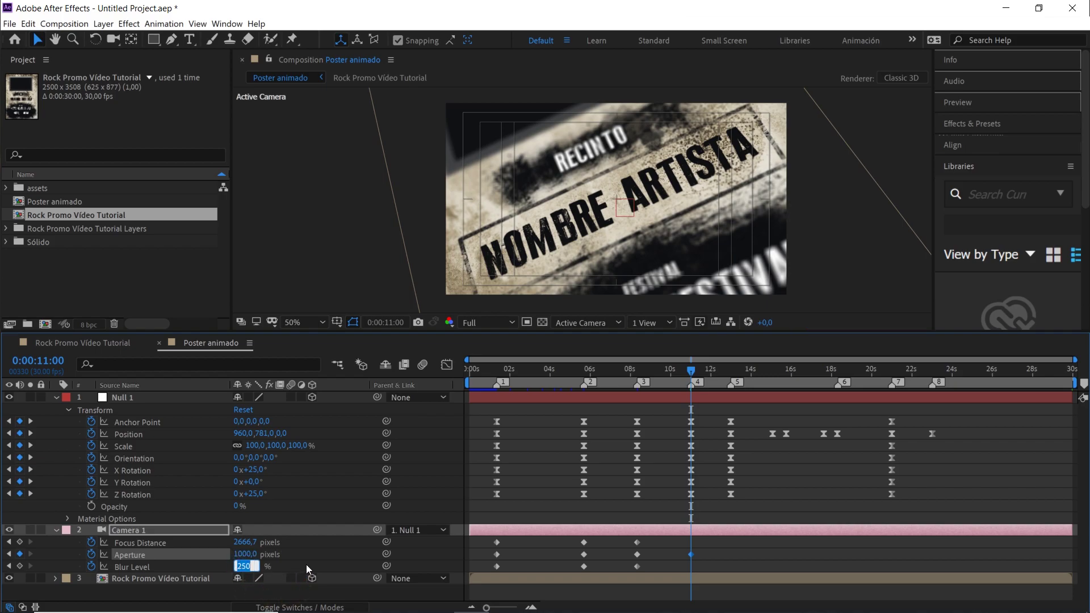
left_click(305, 564)
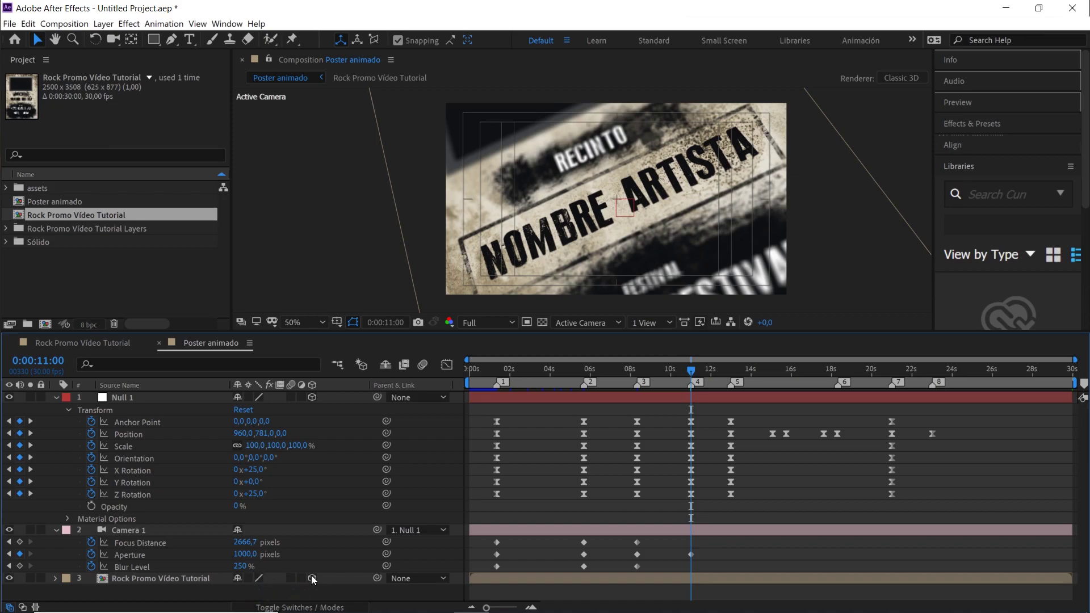
left_click(19, 543)
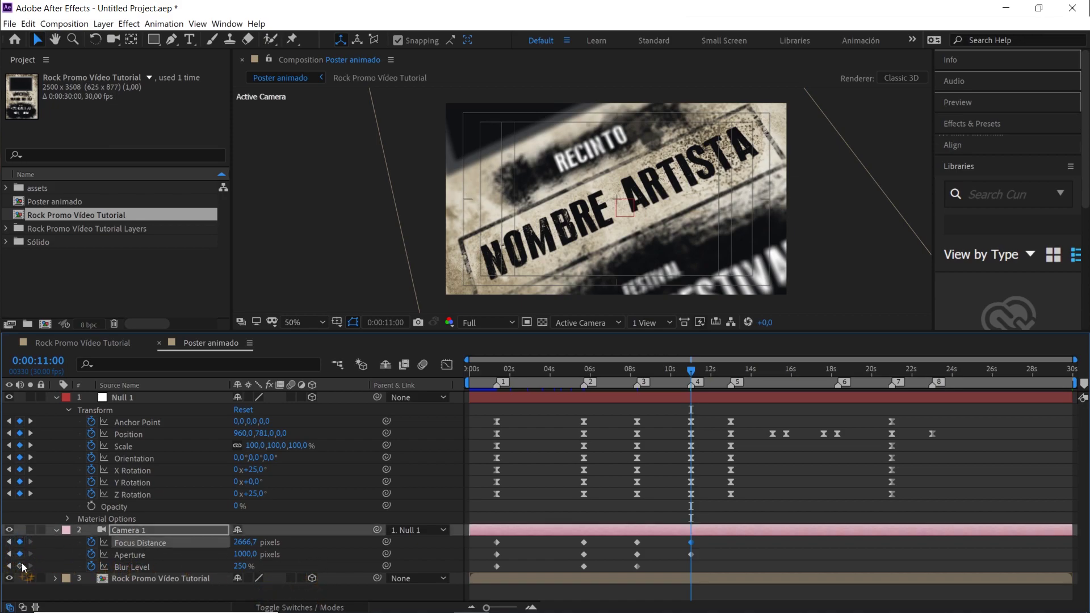
left_click(20, 566)
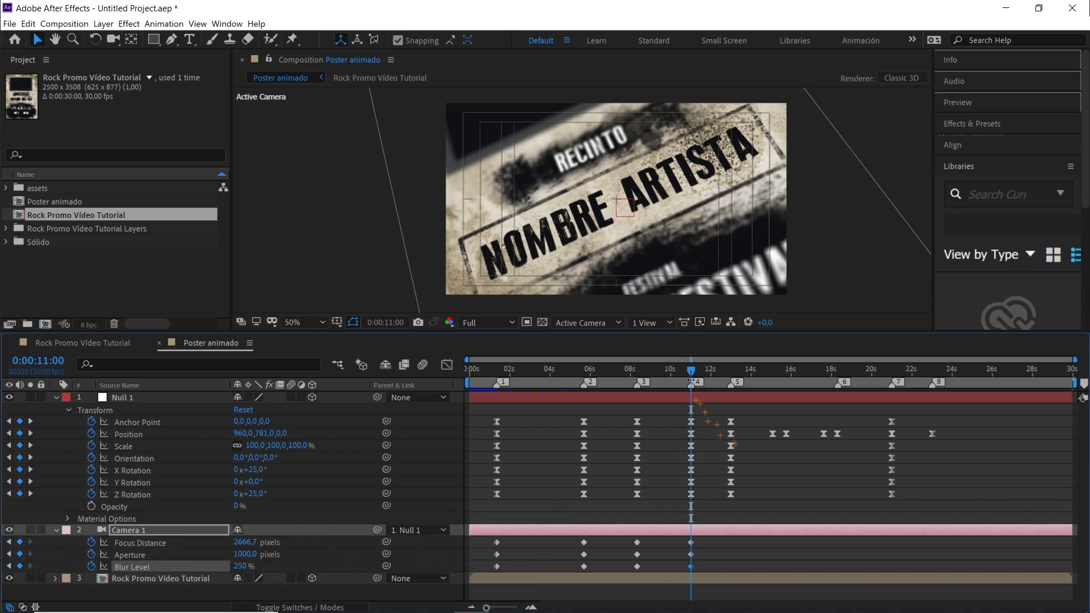
Go to marker 5 (0:00:13:00) and show Left and Active Camera in two views with Camera 1's frustum in sight
left_click_drag(691, 372, 731, 373)
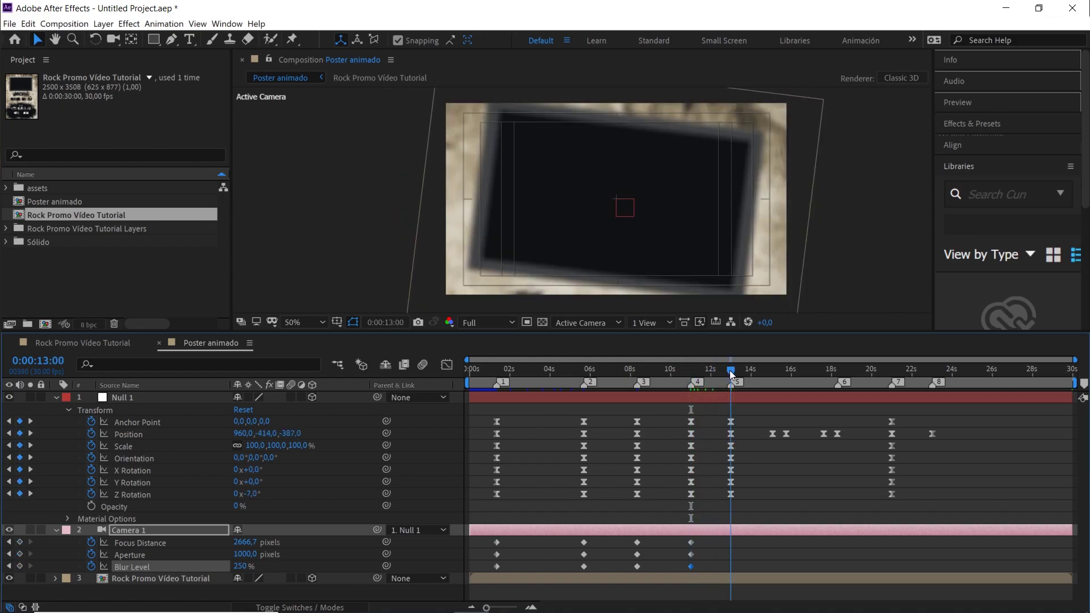
left_click(668, 323)
left_click(670, 364)
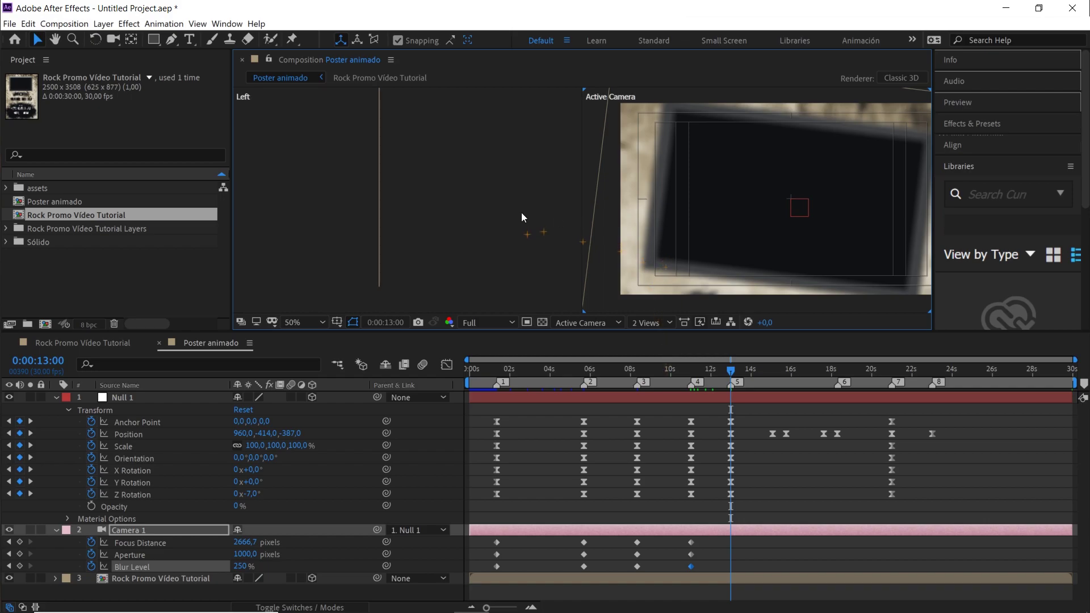
scroll(521, 213, "down", 3)
left_click_drag(447, 156, 432, 238)
scroll(438, 224, "up", 1)
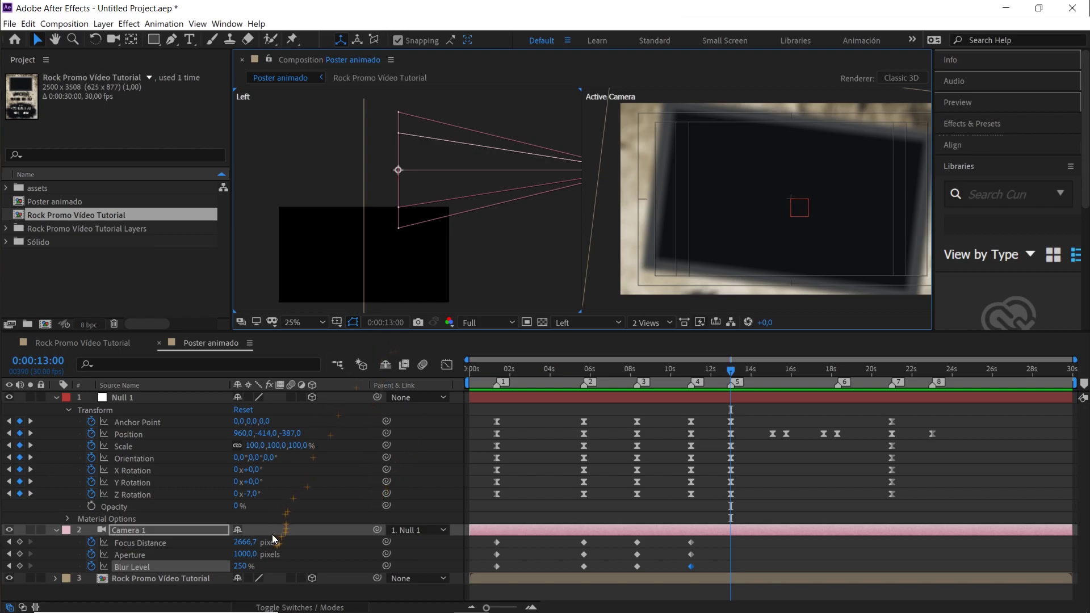
At marker 5, set Camera 1's Focus Distance to about 3054.7 pixels and add Aperture and Blur Level keyframes
left_click(289, 546)
left_click_drag(250, 543, 431, 502)
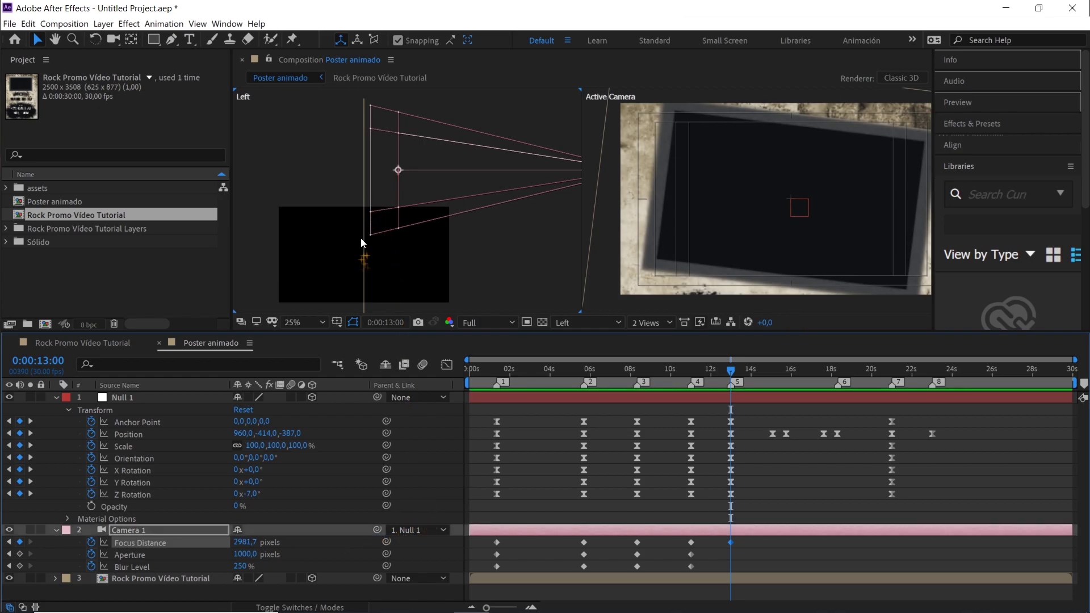
left_click_drag(253, 543, 323, 561)
scroll(398, 223, "up", 2)
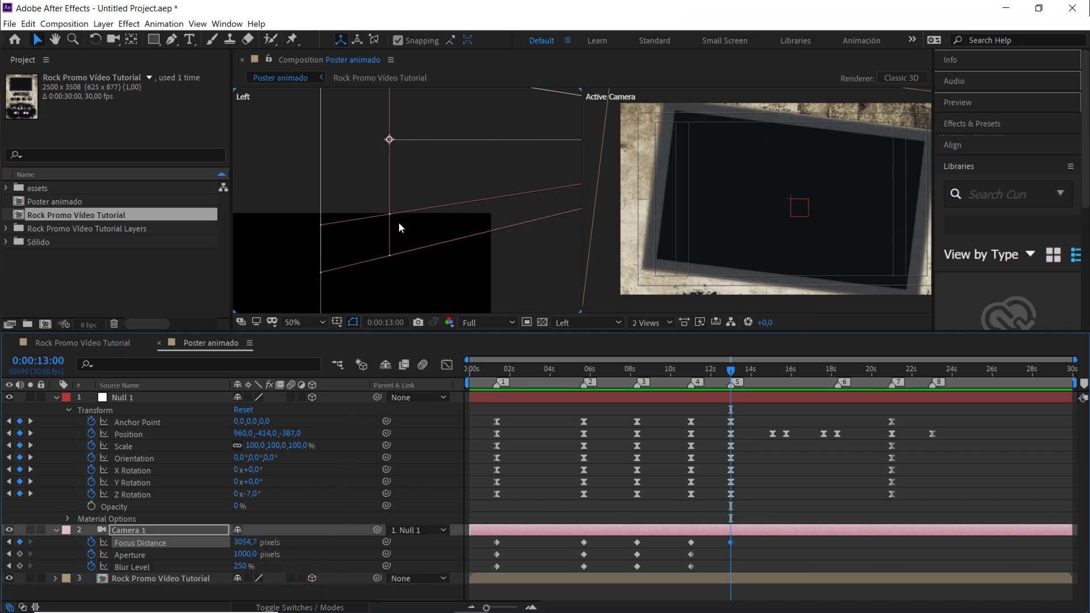
scroll(399, 222, "down", 2)
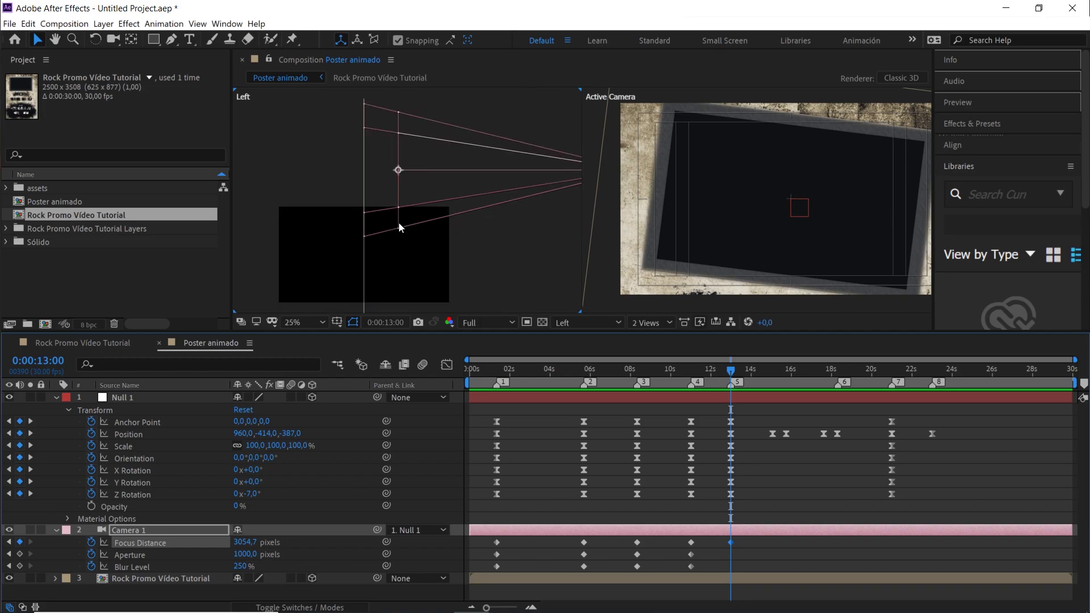
scroll(399, 222, "down", 2)
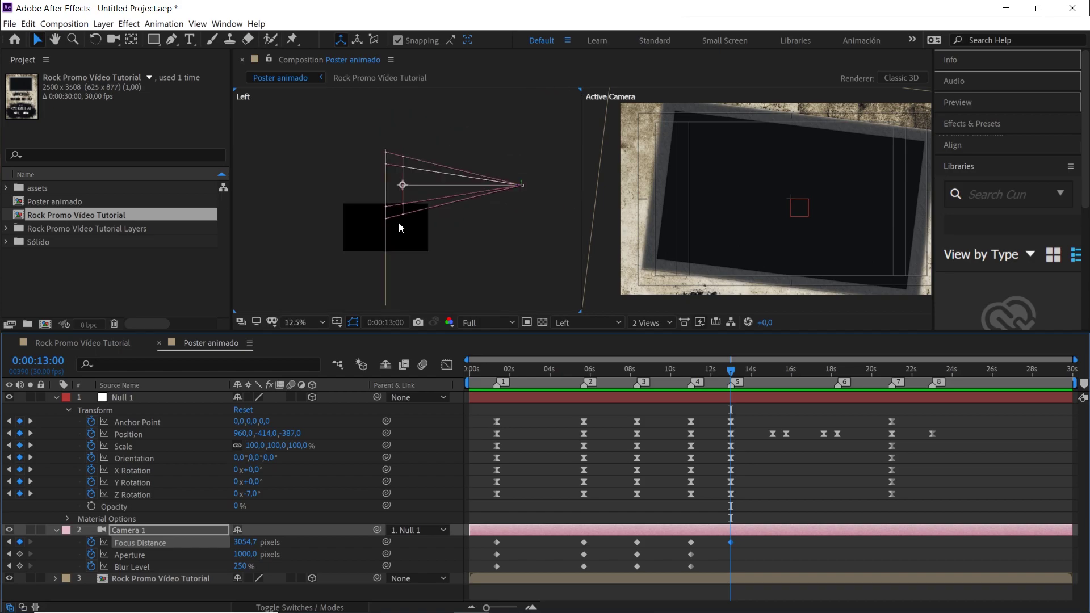
left_click(21, 555)
left_click(20, 566)
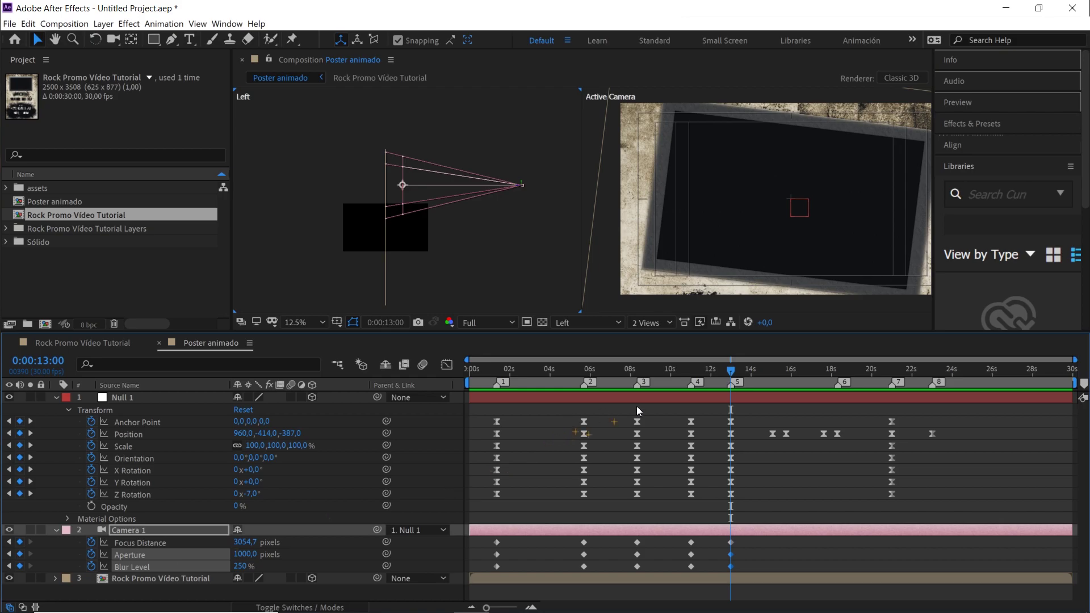
left_click_drag(746, 372, 778, 378)
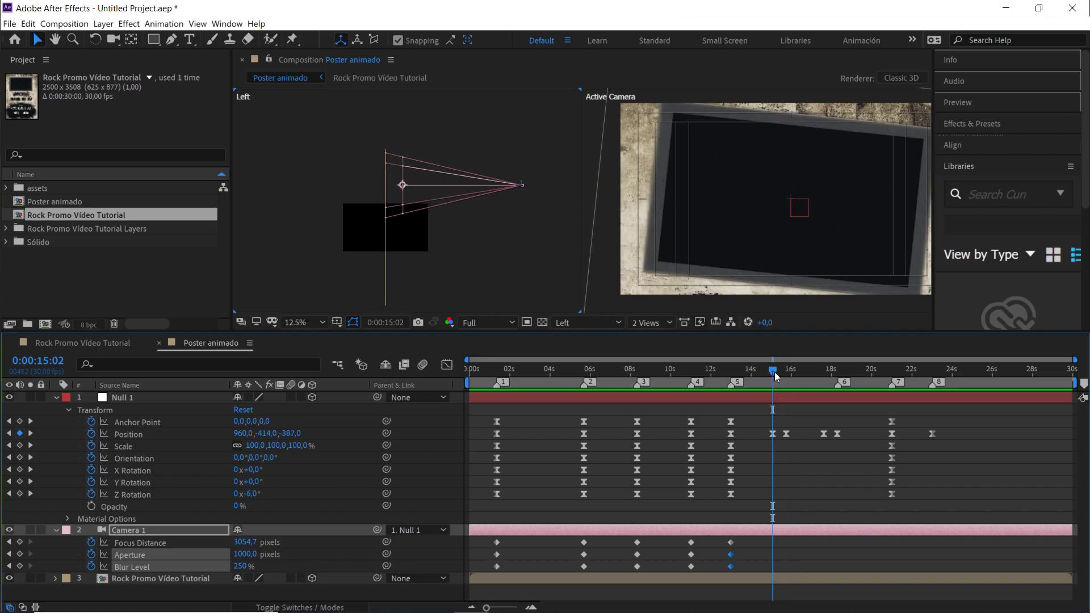
left_click(335, 593)
left_click(245, 555)
type("200")
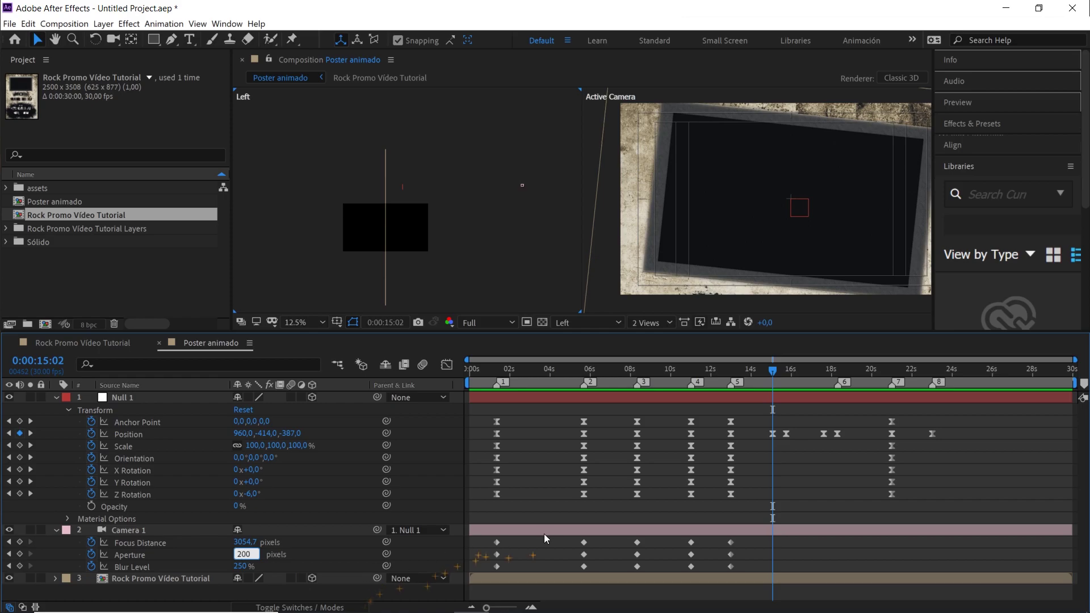
key("Return")
left_click_drag(766, 367, 732, 368)
left_click_drag(793, 547, 762, 567)
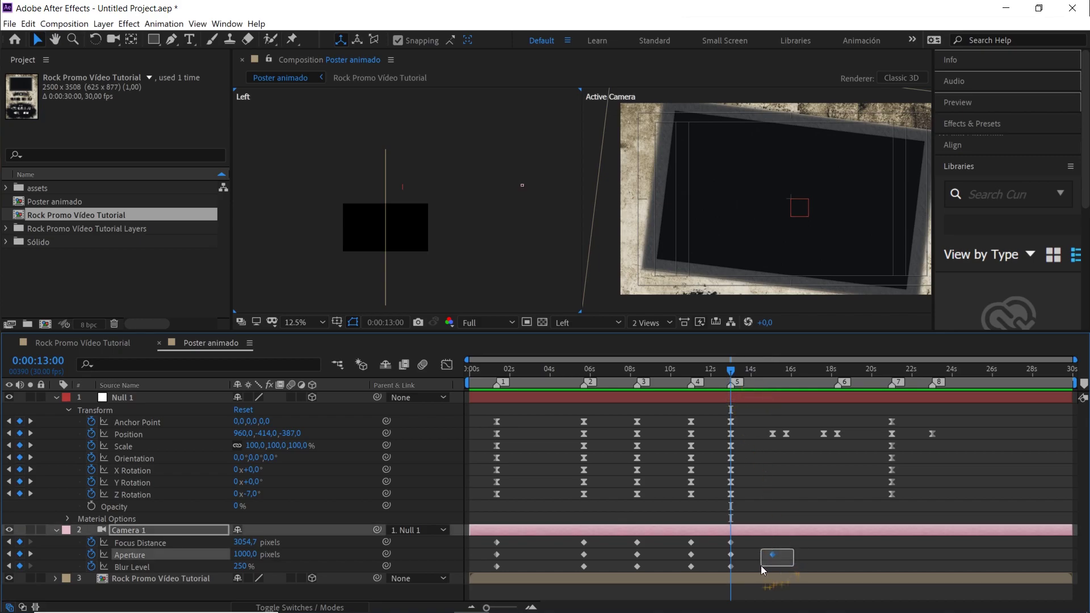
key("Delete")
Set Camera 1's Aperture to 200 pixels at marker 5 and copy that marker's three camera keyframes to 0:00:15:22
left_click(243, 555)
type("200")
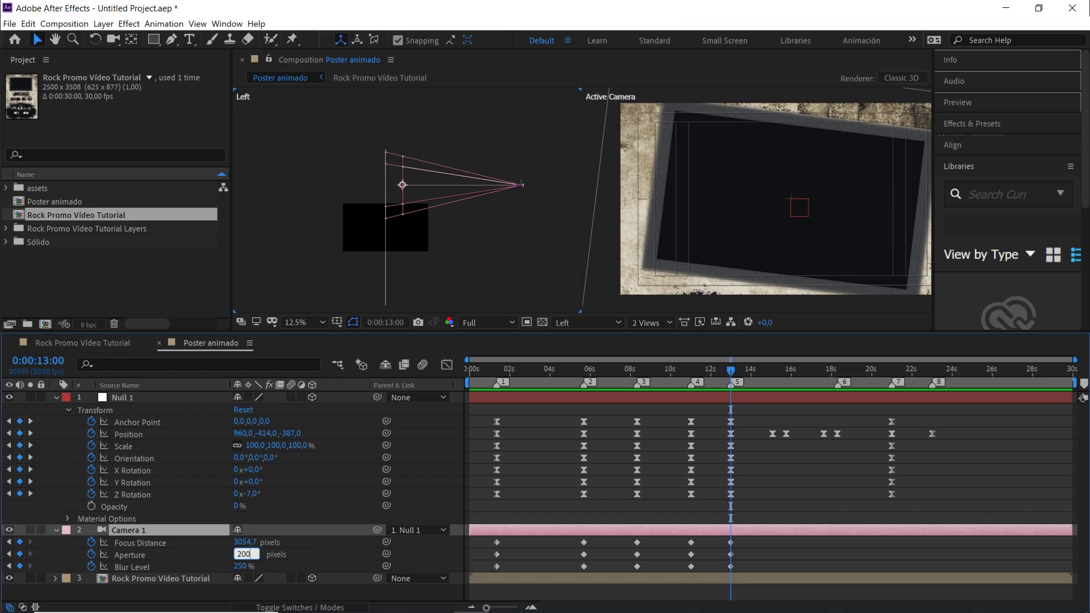
left_click(337, 553)
left_click_drag(730, 371, 786, 372)
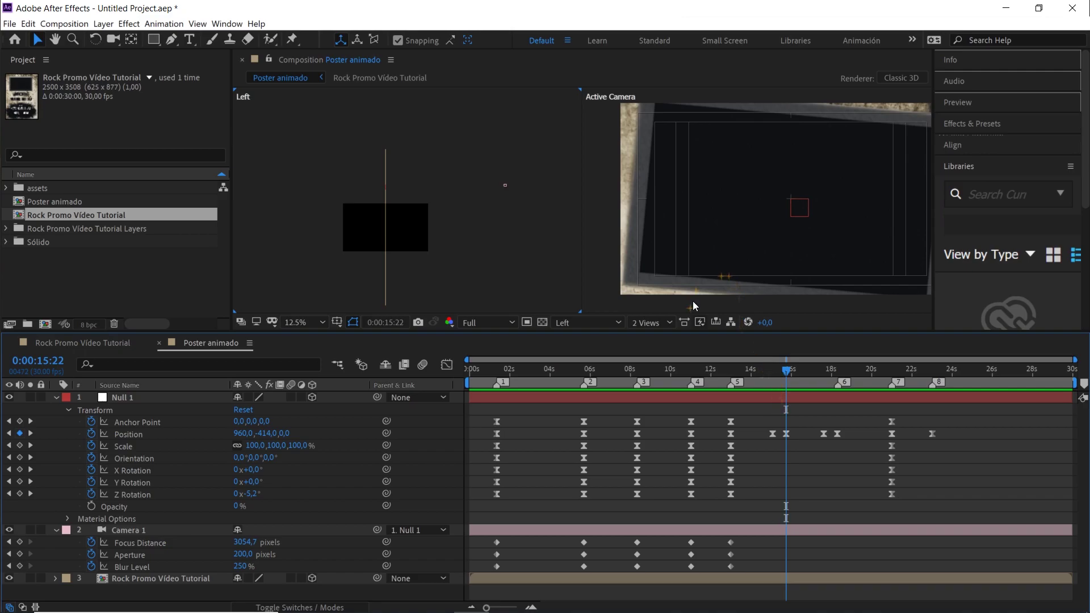
left_click_drag(740, 551, 723, 571)
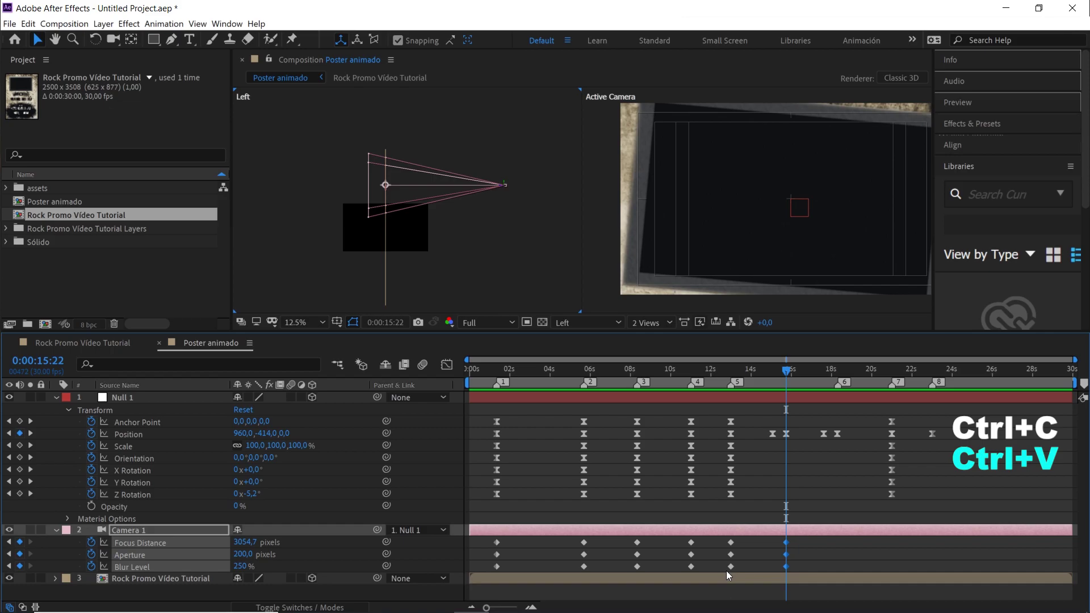
At 0:00:16:12, set Camera 1's Focus Distance to 2666.7 pixels, matching its keyframe at marker 4
key("shift+Page_Down")
key("shift+Page_Down")
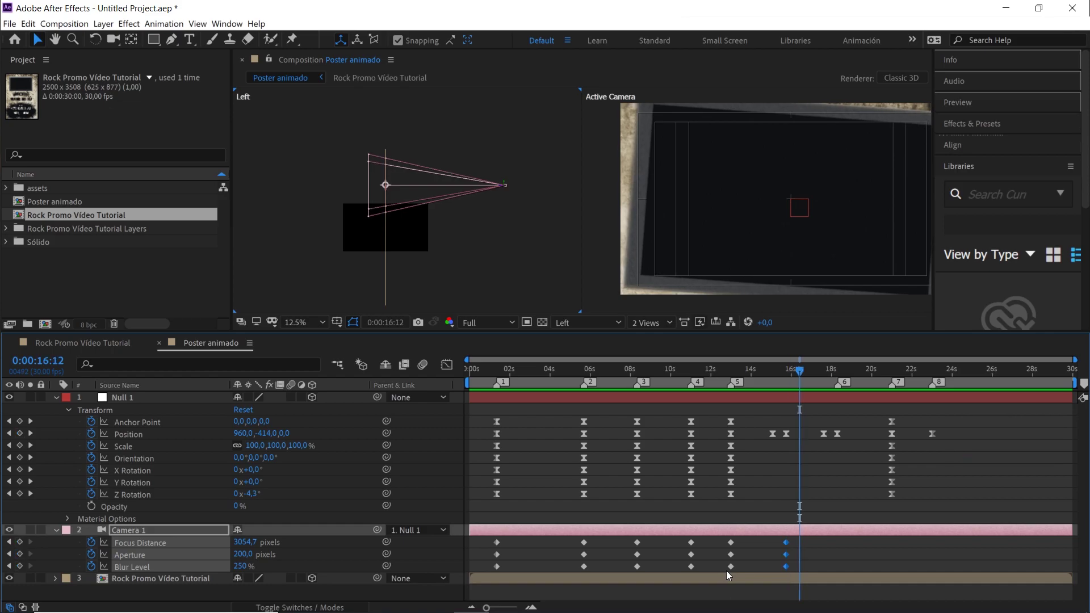
scroll(477, 229, "up", 1)
left_click_drag(373, 151, 402, 163)
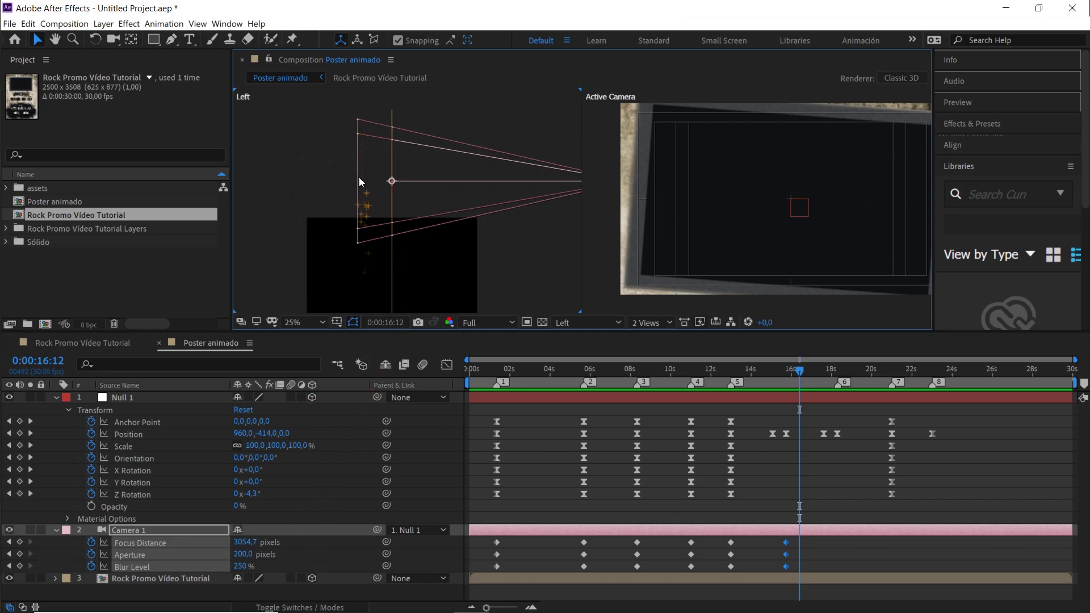
left_click(308, 552)
mouse_move(252, 543)
left_mouse_down()
mouse_move(309, 537)
mouse_move(250, 541)
mouse_move(250, 559)
mouse_move(259, 545)
left_mouse_up()
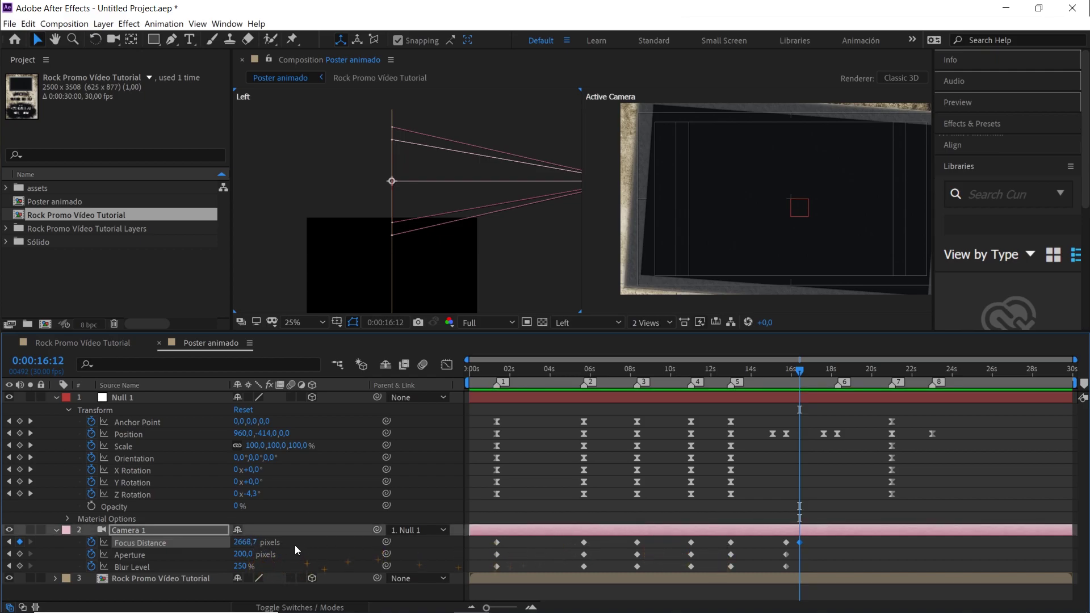
left_click(691, 543)
left_click(247, 545)
left_click(312, 546)
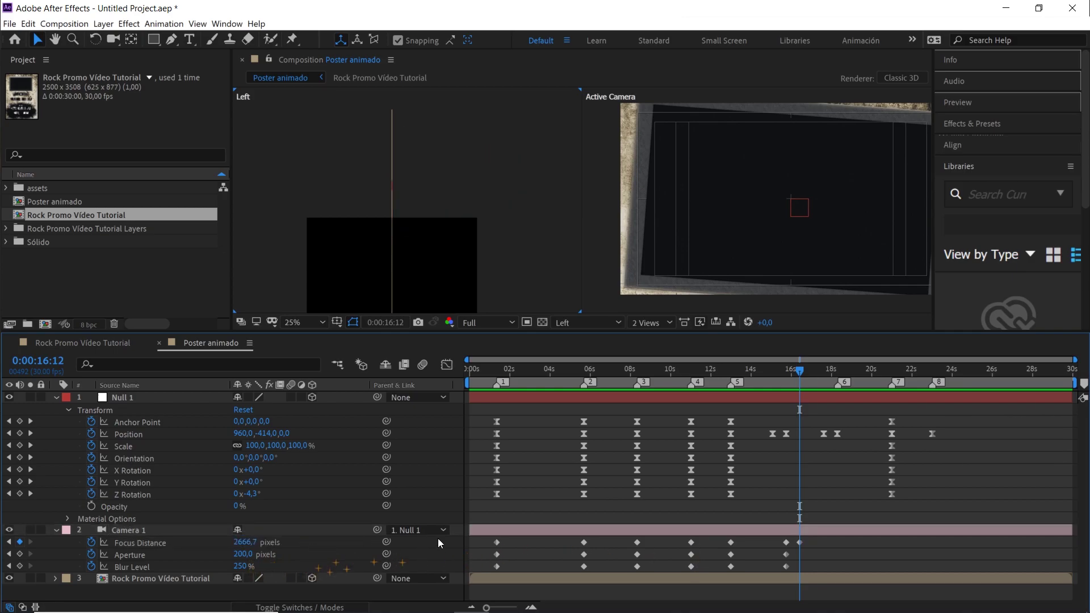
Add Aperture and Blur Level keyframes to Camera 1 at 0:00:16:12
left_click_drag(803, 382, 826, 376)
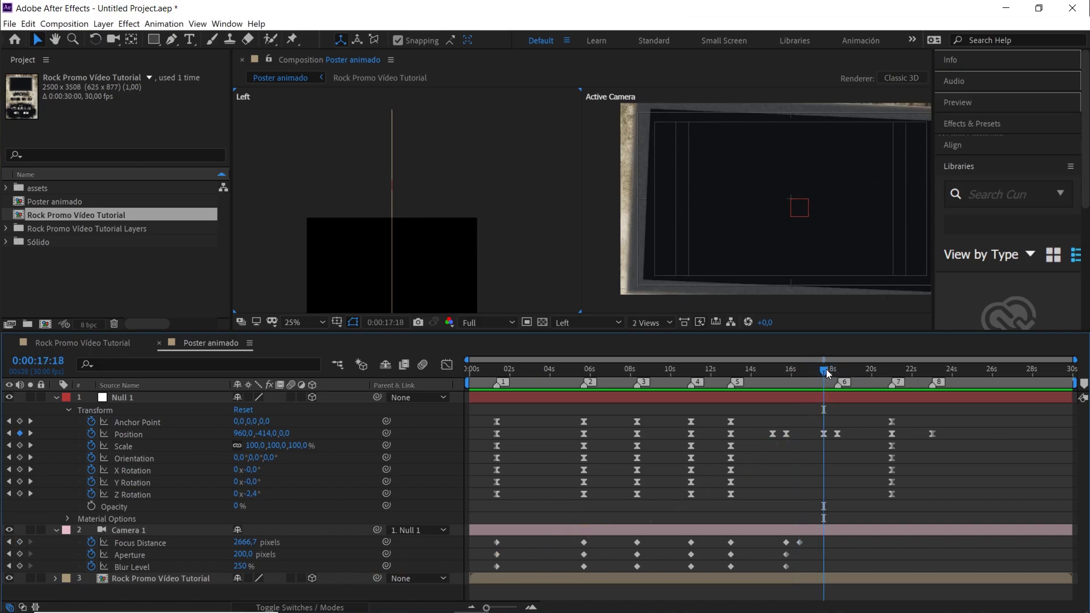
left_click_drag(829, 369, 805, 370)
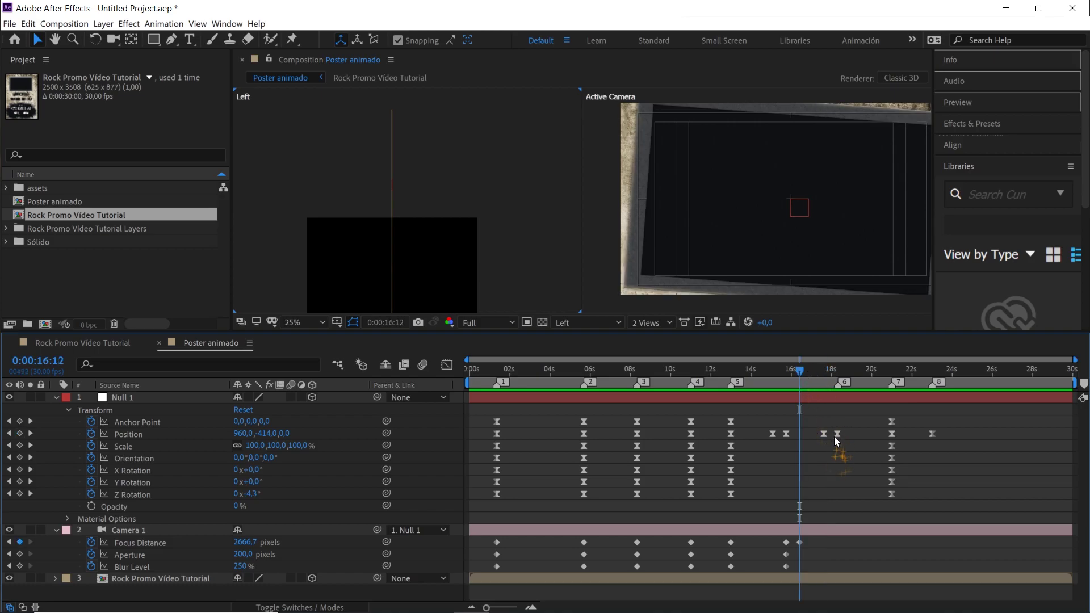
left_click(20, 554)
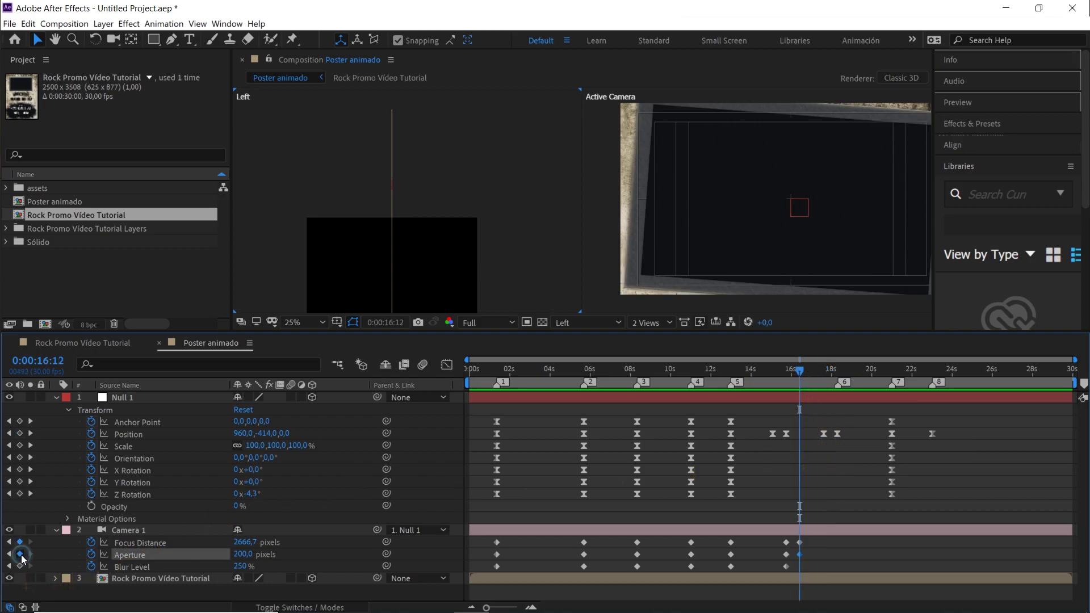
left_click(19, 567)
Copy Camera 1's 0:00:16:12 keyframes to 0:00:18:08, and set Focus Distance to about 3055.7 pixels at 0:00:18:28
left_click_drag(816, 371, 833, 371)
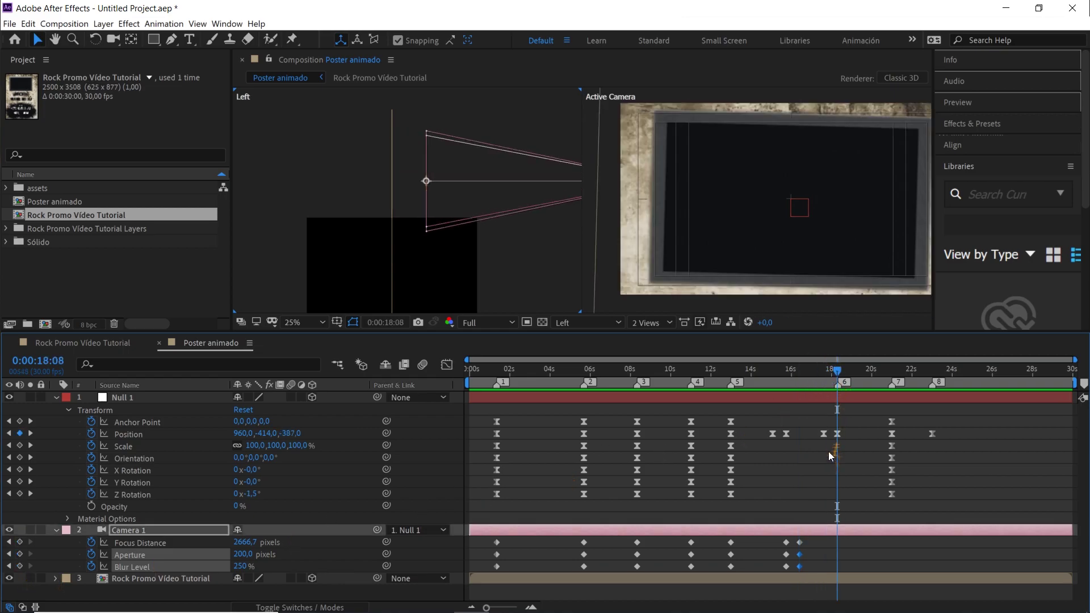
left_click_drag(812, 540, 797, 567)
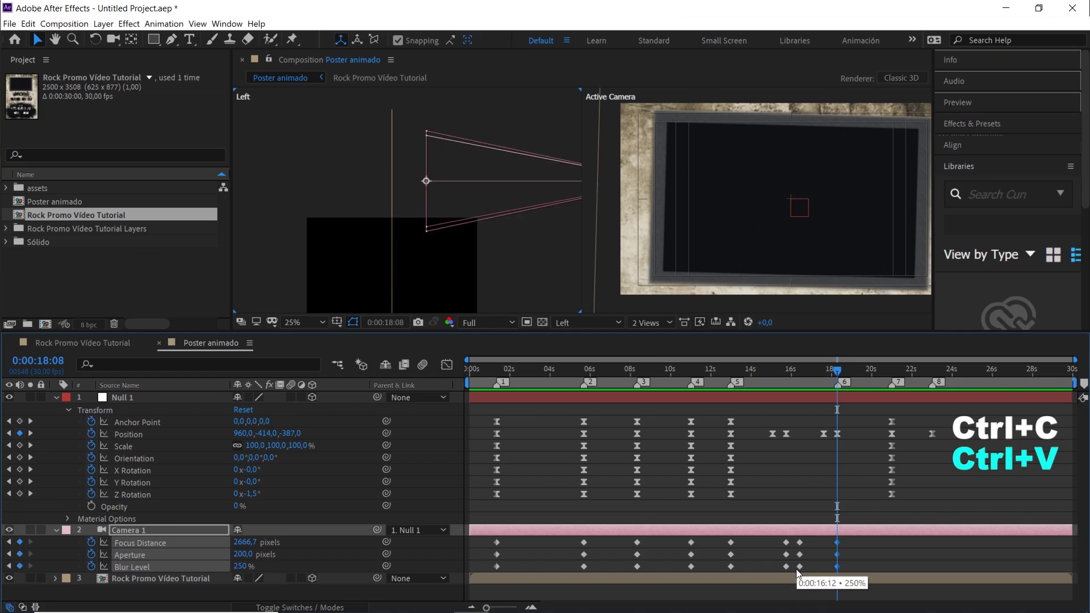
key("shift+Page_Down")
key("shift+Page_Down")
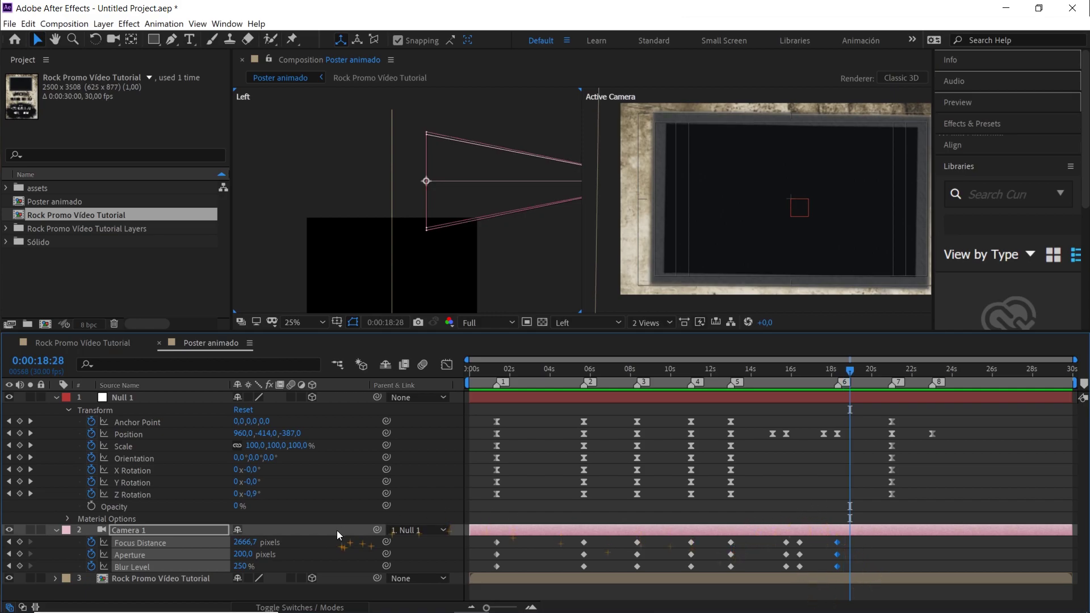
left_click_drag(250, 543, 527, 549)
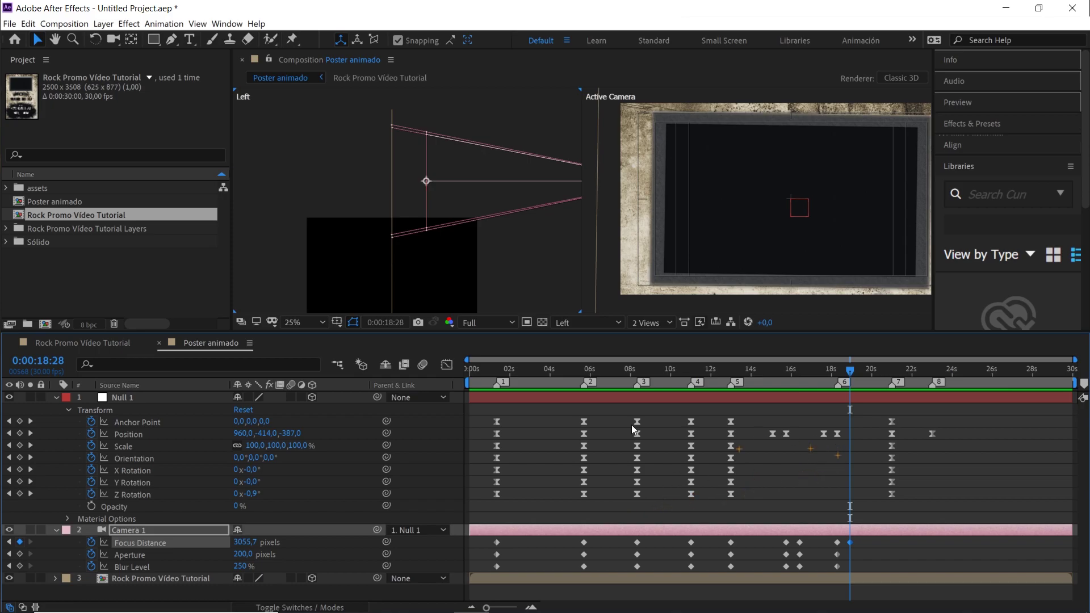
Set Camera 1's Aperture to 0 pixels and Blur Level to 0% at 0:00:18:28
left_click(244, 555)
type("0")
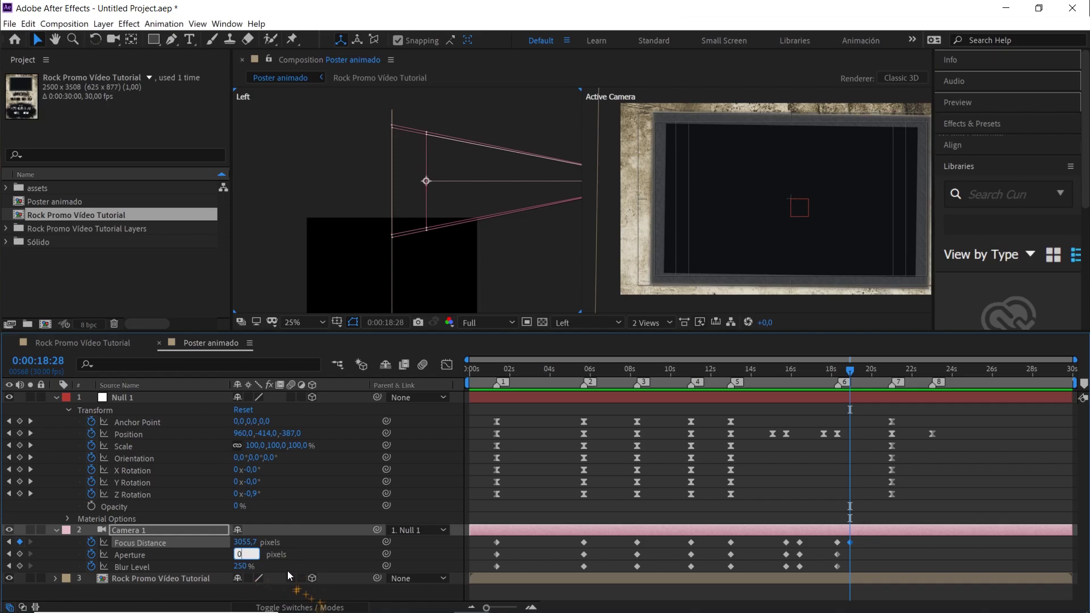
key("Tab")
type("0")
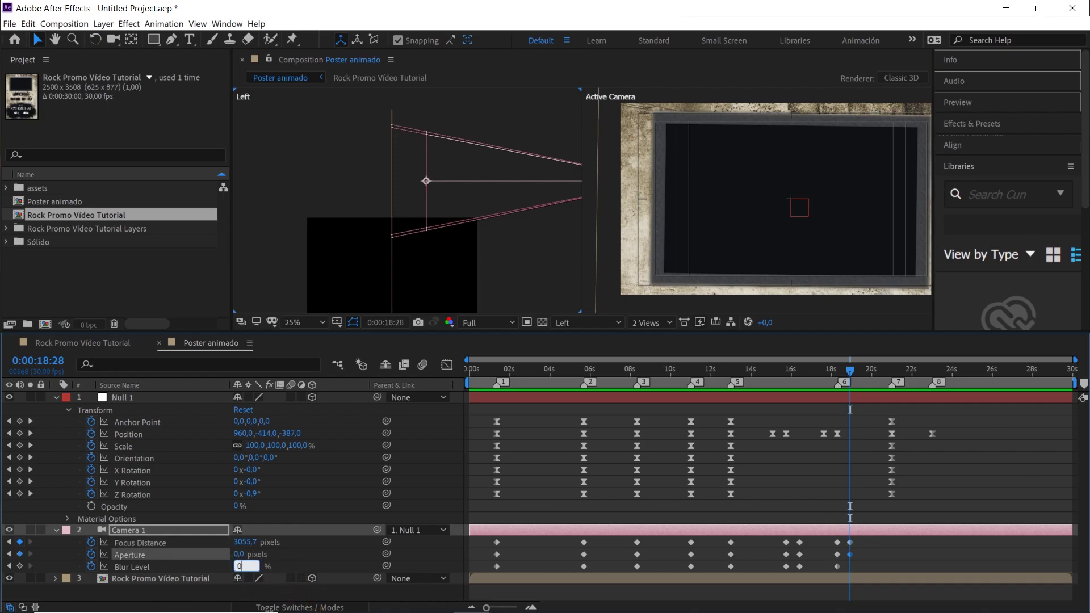
left_click(331, 554)
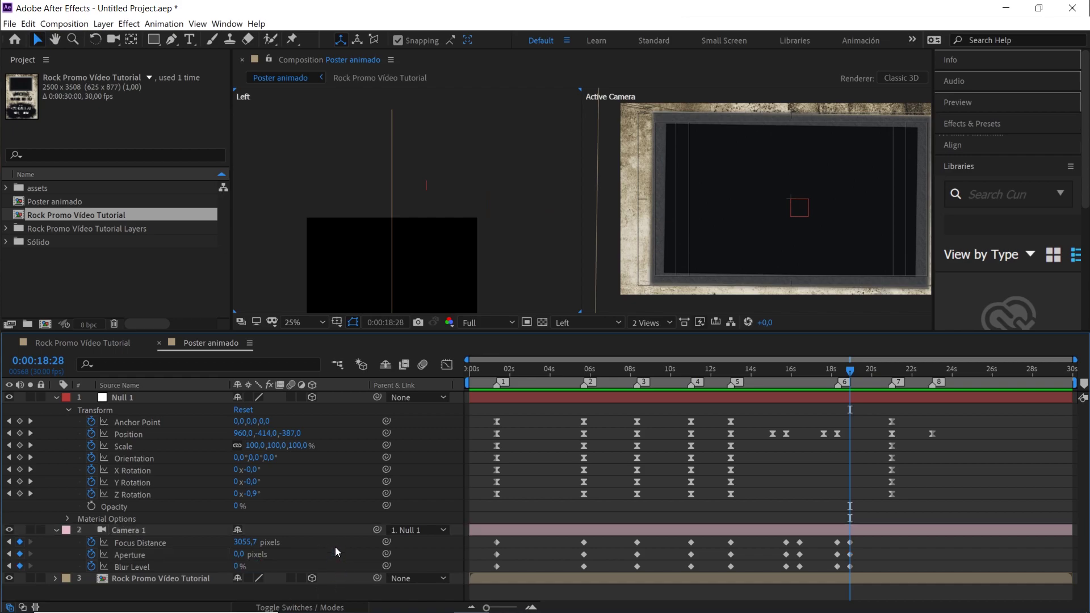
Return to a single Active Camera view and apply Easy Ease to all of Camera 1's keyframes
left_click(642, 326)
left_click(645, 339)
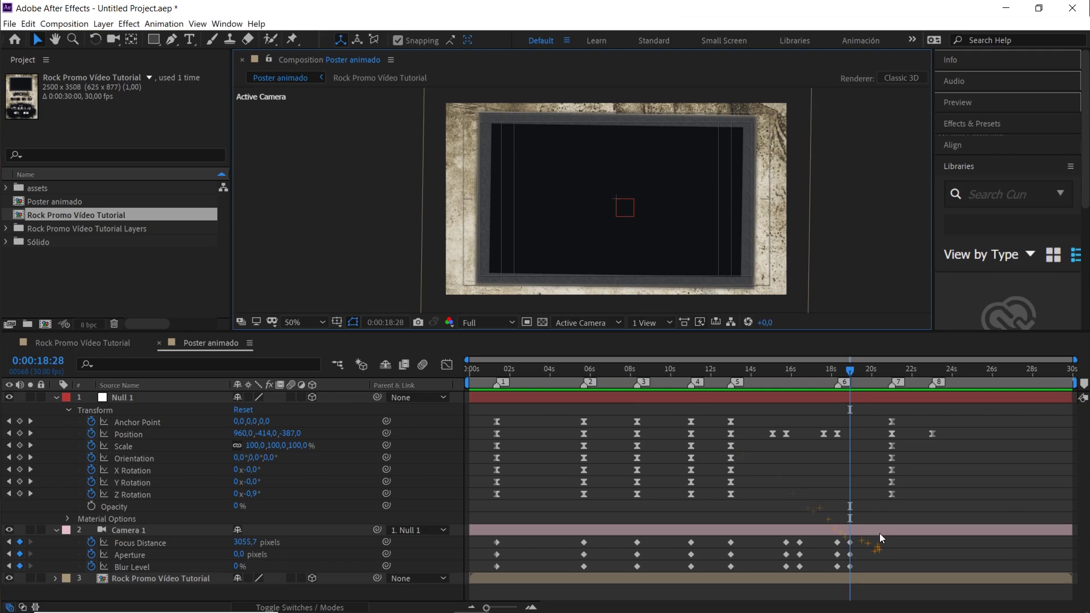
left_click_drag(884, 540, 446, 568)
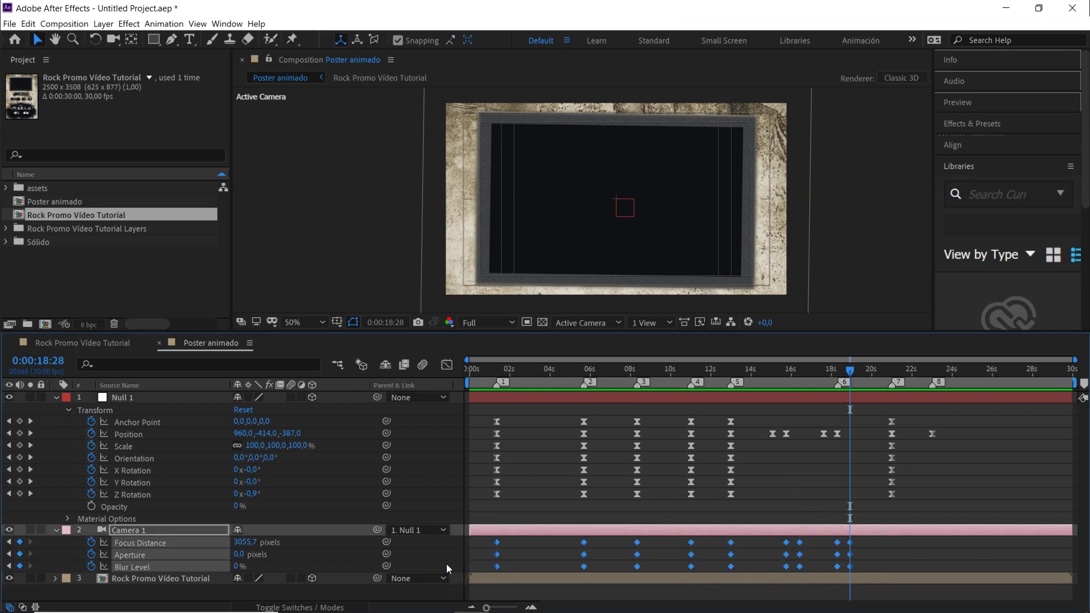
key("F9")
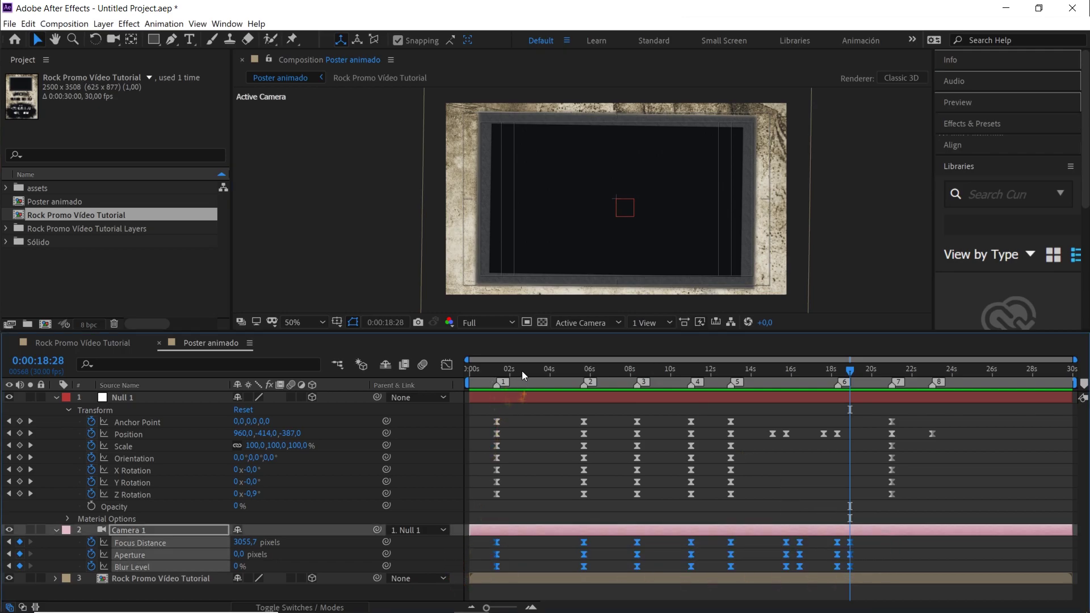
Go back to the start of the composition, set the preview resolution to Quarter and make the composition viewer taller
left_click_drag(522, 370, 420, 370)
left_click(489, 323)
left_click(484, 407)
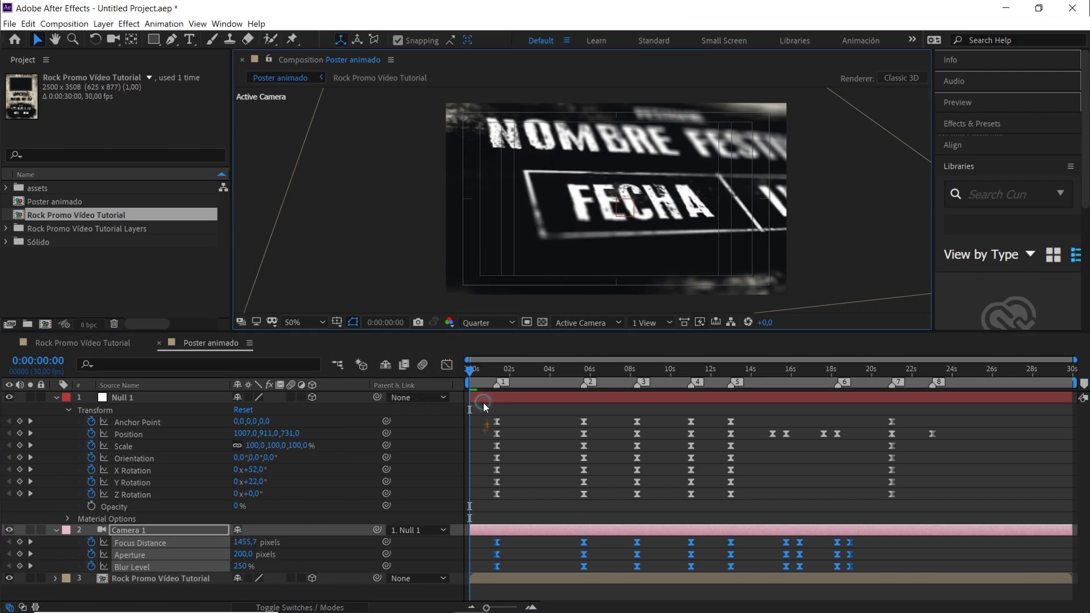
left_click_drag(301, 334, 305, 390)
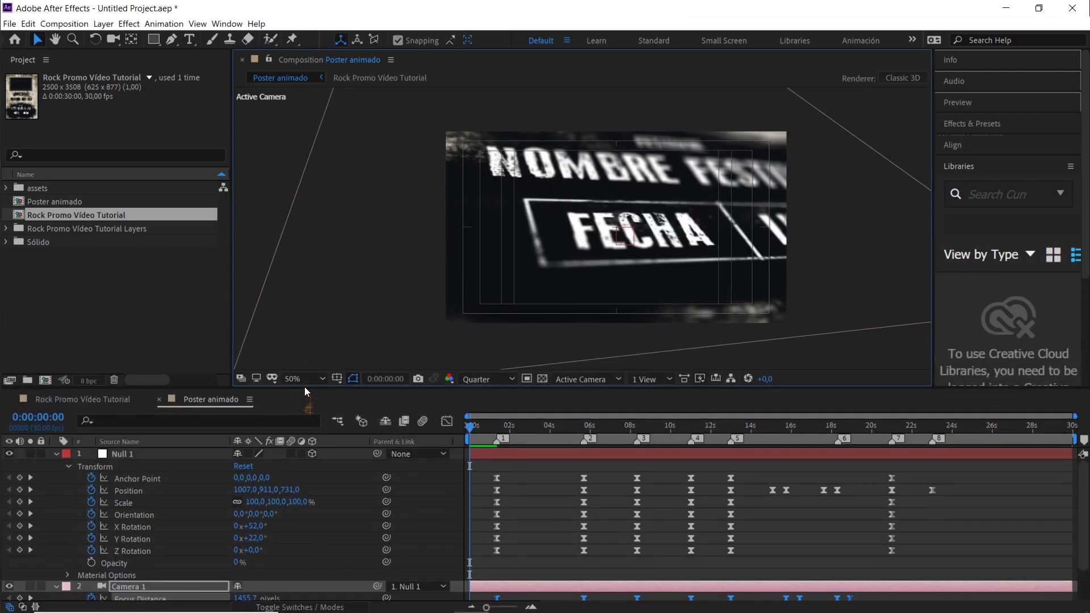
Preview the camera animation from the start, and inspect the festival title frame around 0:00:22:19
left_click(513, 467)
key("space")
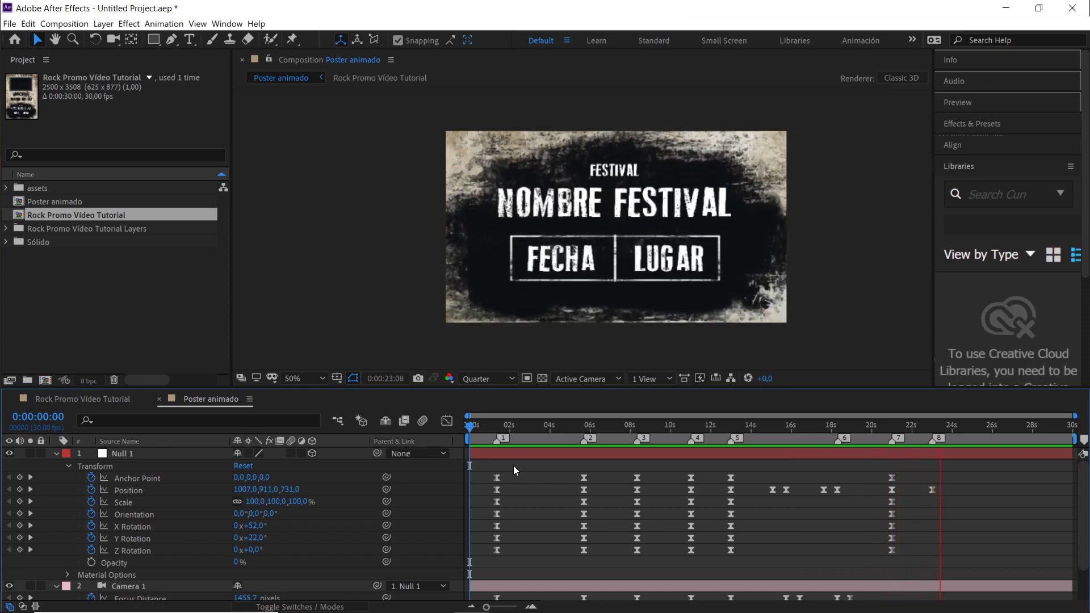
key("space")
left_click(916, 427)
mouse_move(916, 427)
left_mouse_down()
mouse_move(902, 428)
mouse_move(926, 430)
left_mouse_up()
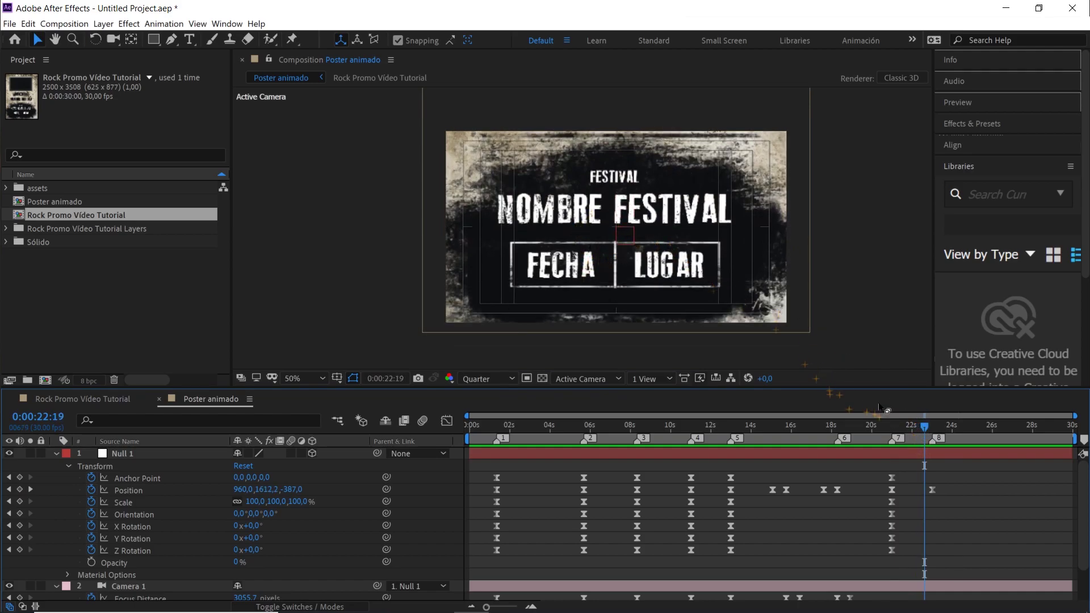
Set the current time to 0:00:21:00, make the timeline taller and open the Rock Promo Vídeo Tutorial precomposition
left_click_drag(912, 427, 897, 425)
left_click_drag(847, 388, 841, 290)
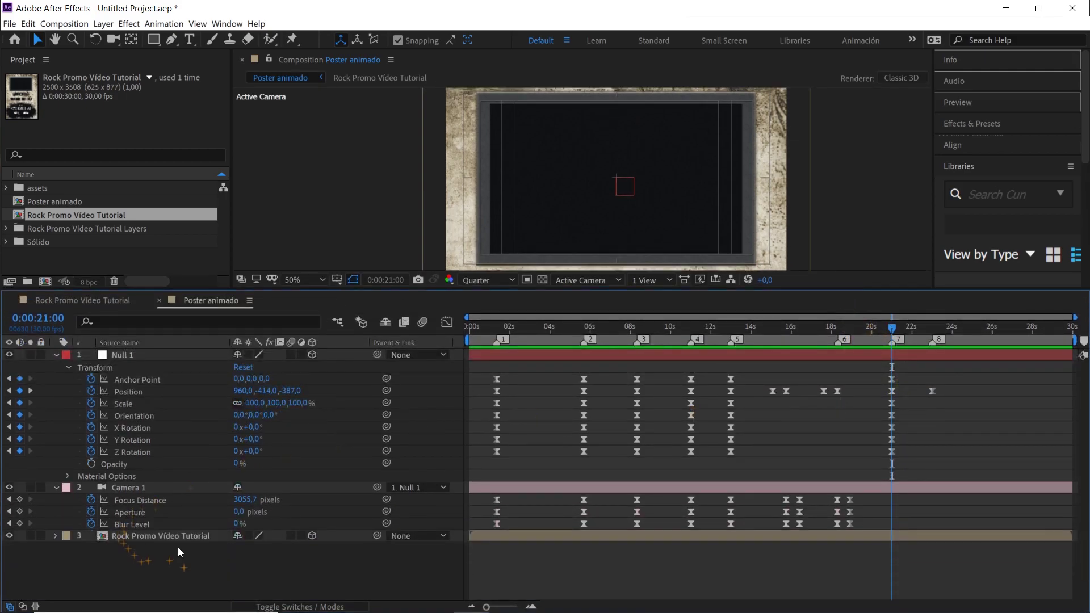
double_click(138, 535)
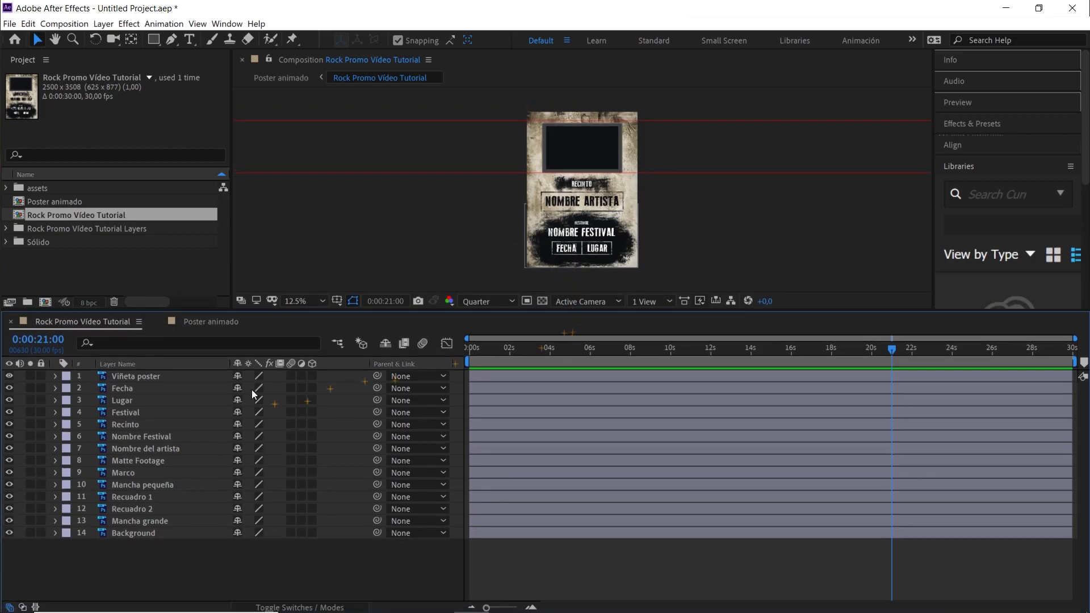
Select the Fecha, Lugar, Festival, Recinto, Nombre Festival and Nombre del artista layers and give them a Yellow label
left_click(117, 390)
left_click(123, 398, "ctrl")
left_click(128, 411, "ctrl")
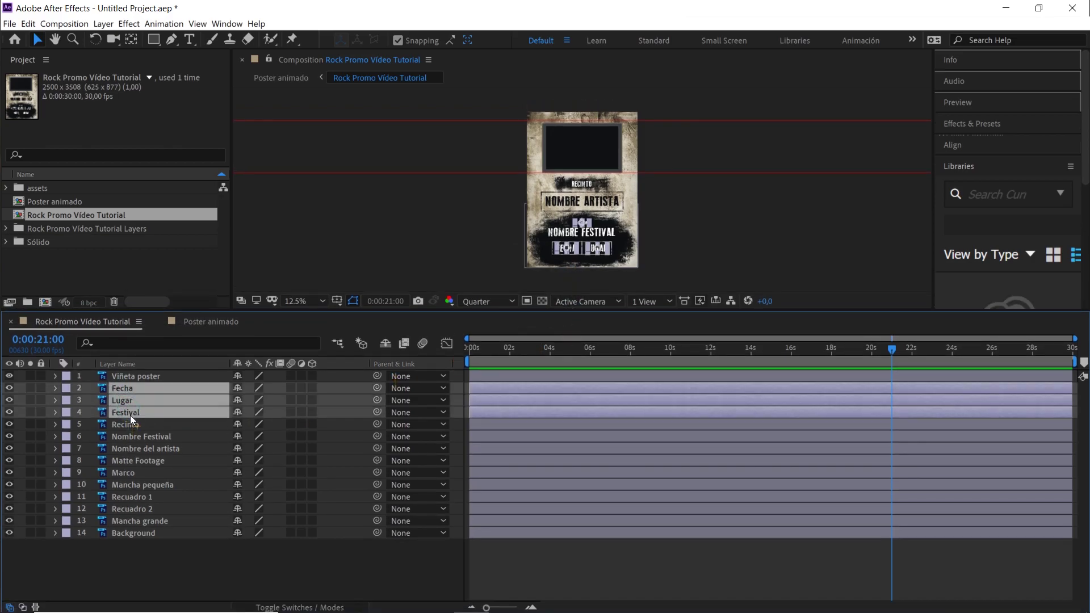
left_click(132, 424, "ctrl")
left_click(138, 438, "ctrl")
left_click(139, 446, "ctrl")
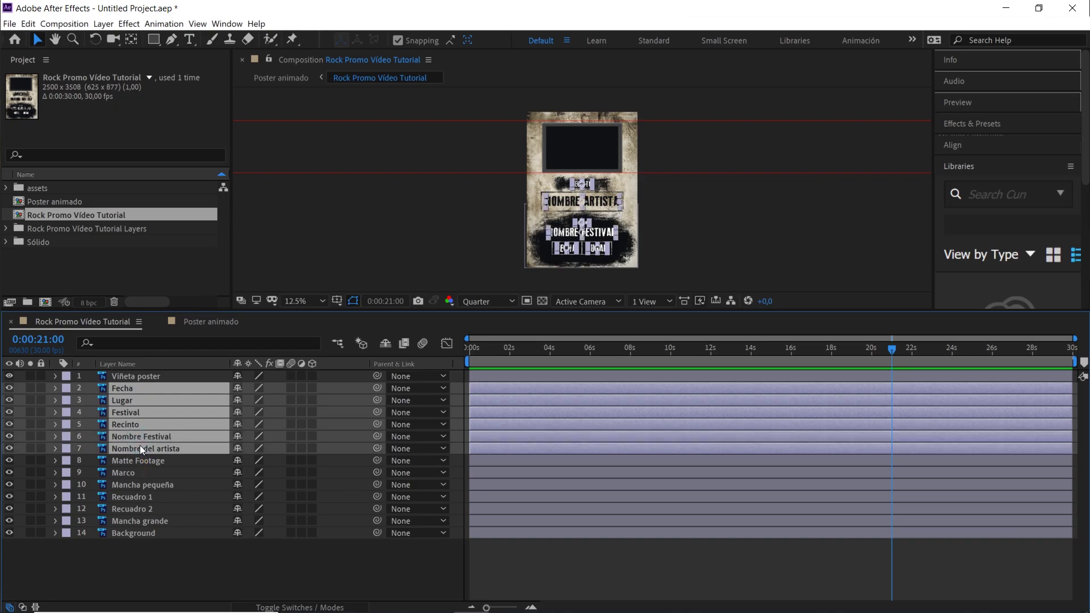
left_click(9, 388)
left_click(9, 389)
left_click(66, 391)
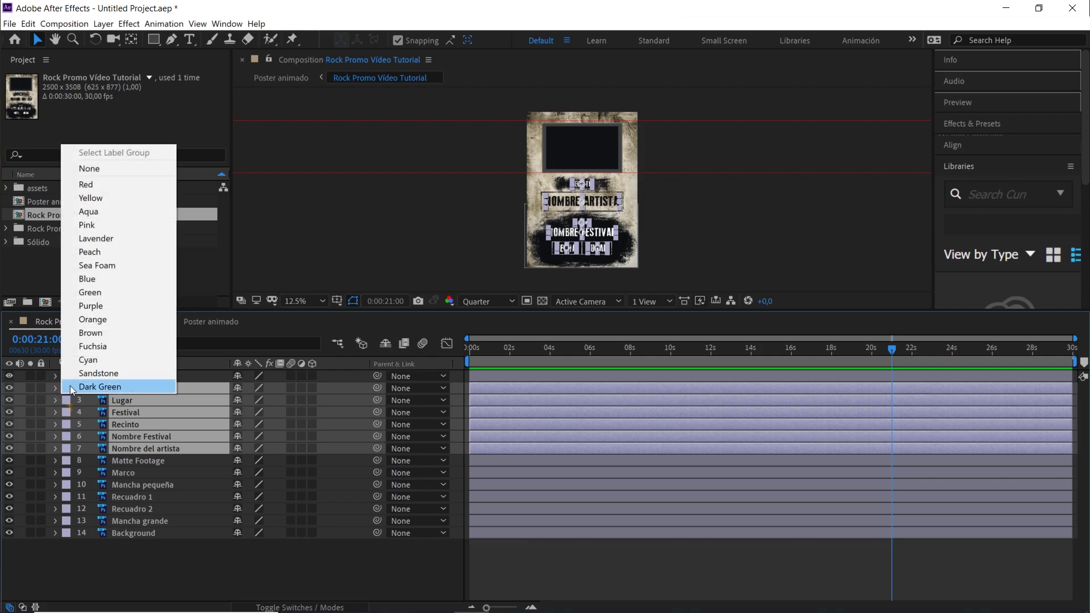
left_click(98, 202)
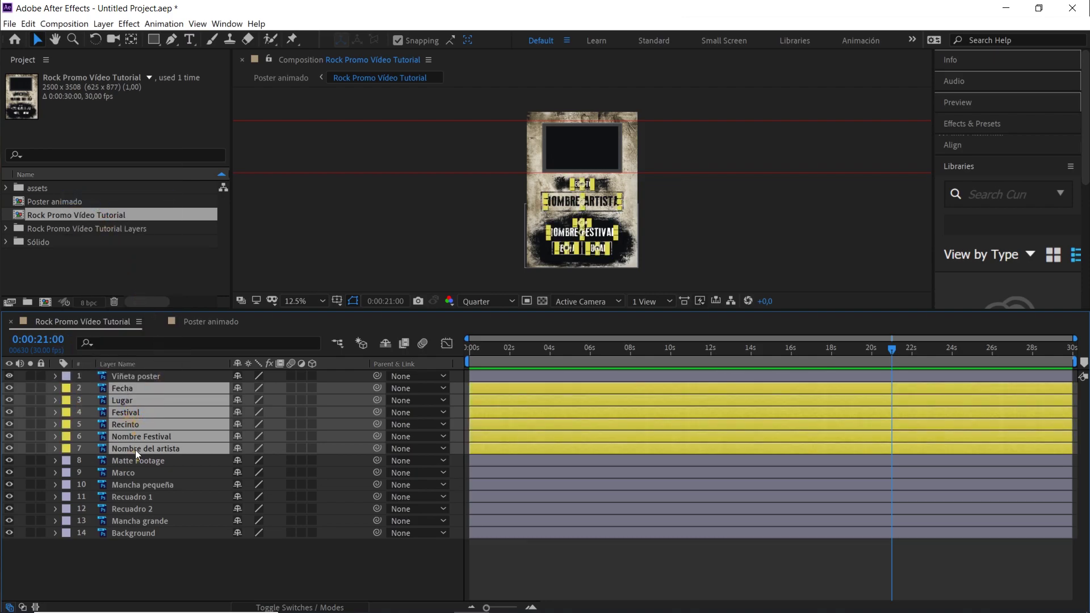
Convert the six yellow-labelled Photoshop layers to editable text
right_click(124, 390)
mouse_move(230, 309)
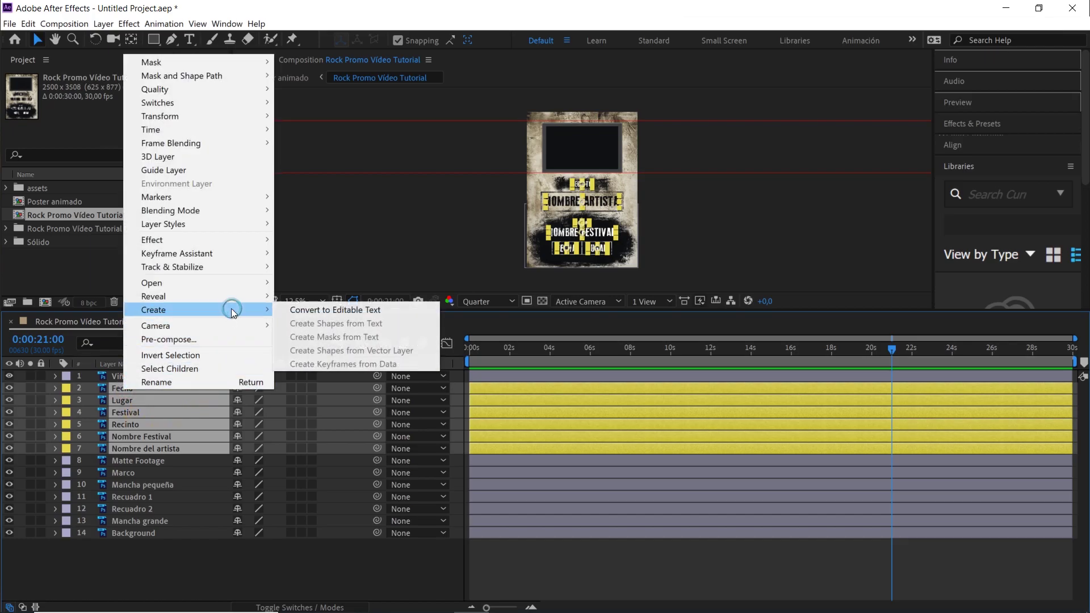
left_click(322, 310)
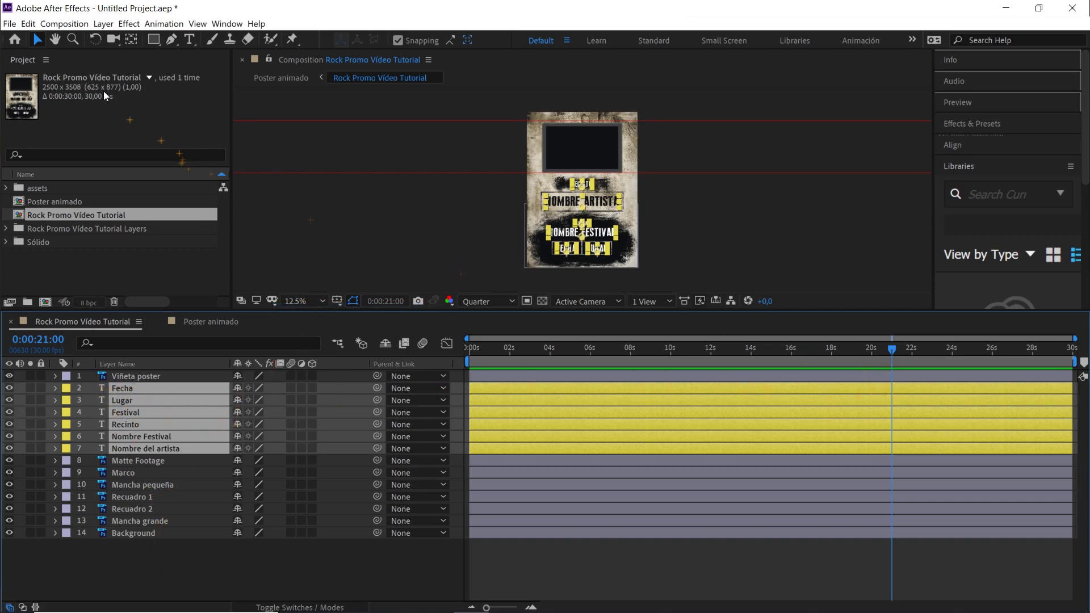
Split the six text layers at 0:00:21:00 and group the second halves directly above the original text layers
left_click(30, 24)
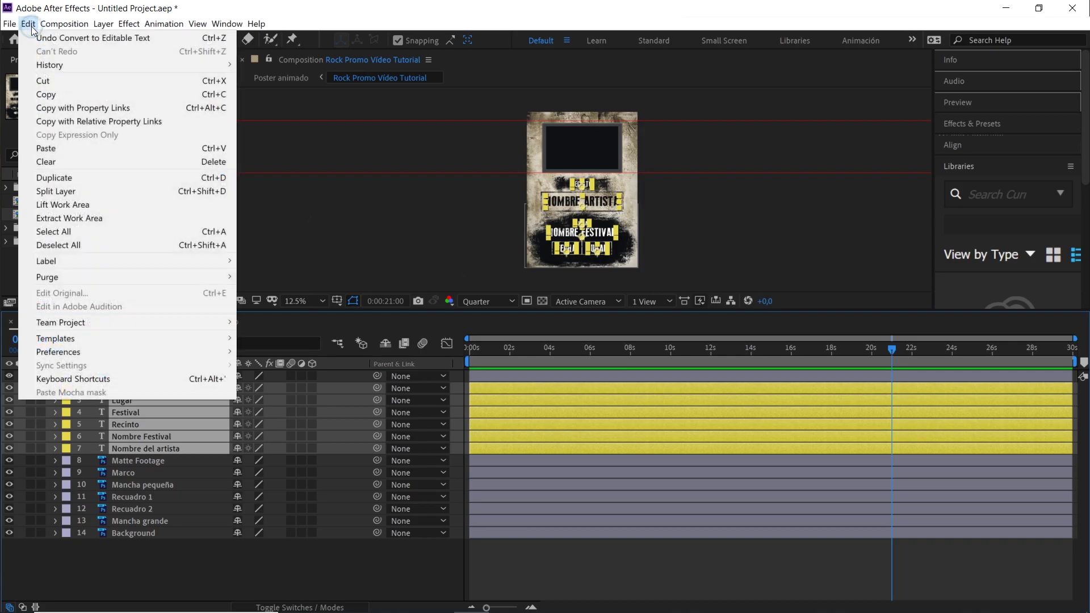
left_click(74, 187)
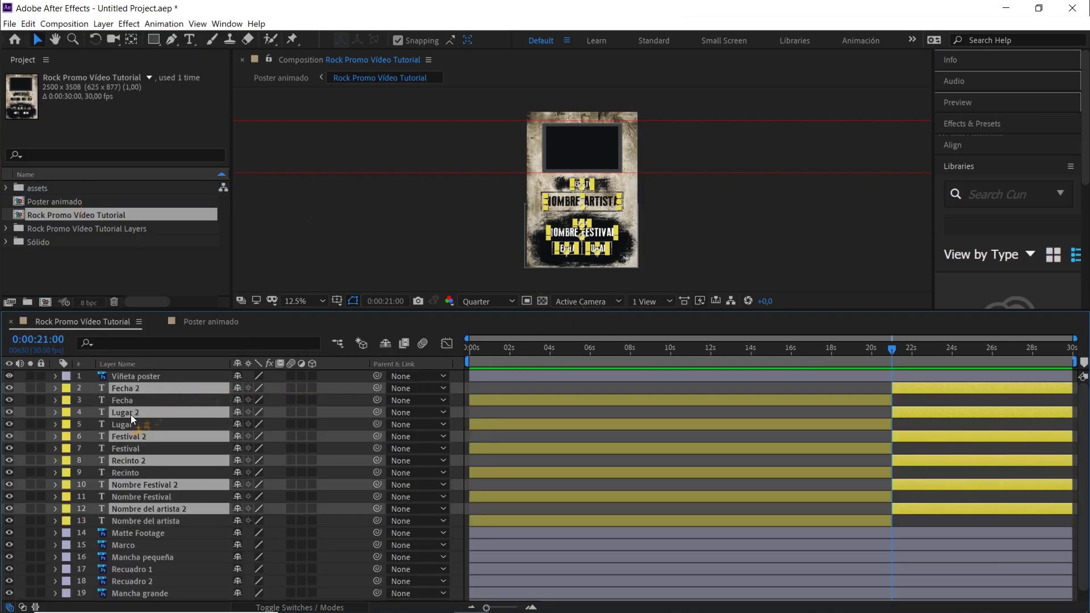
left_click_drag(133, 406, 132, 394)
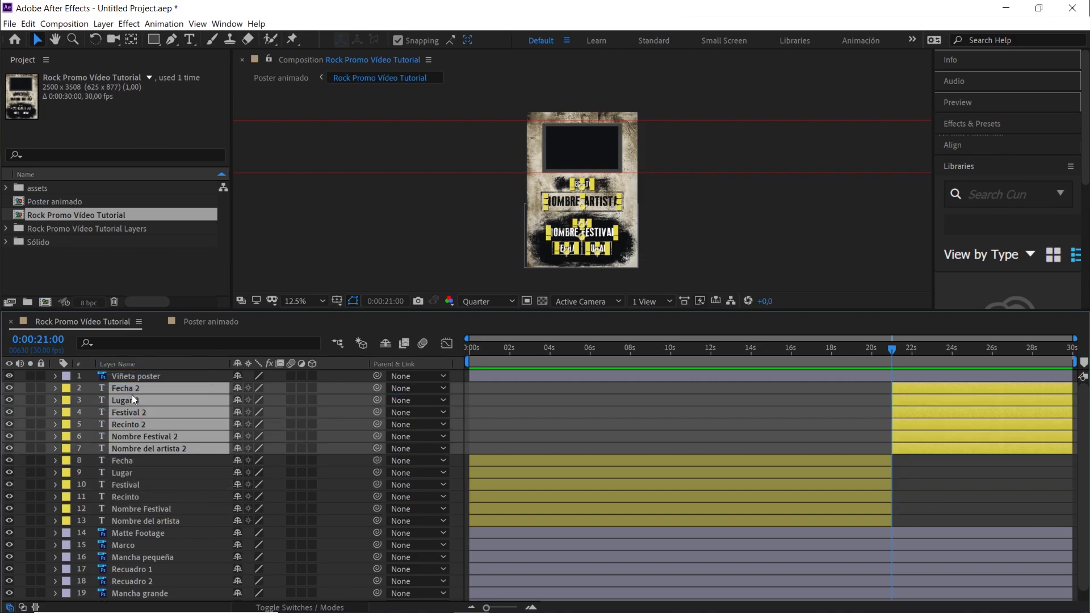
Give the six split text layers that start at 0:00:21:00 an Orange label and deselect them
left_click(66, 392)
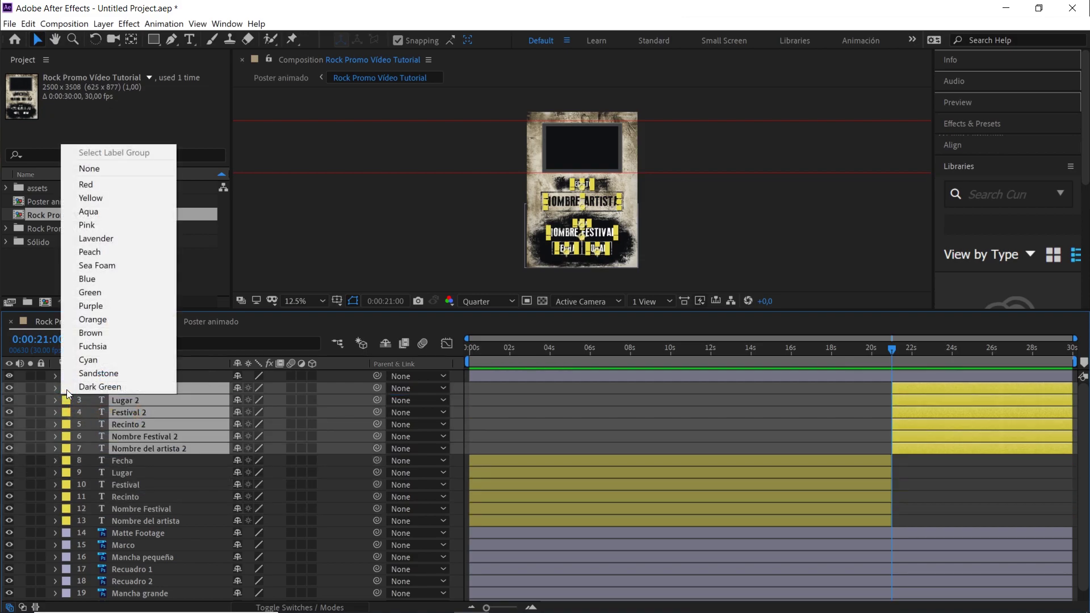
left_click(99, 319)
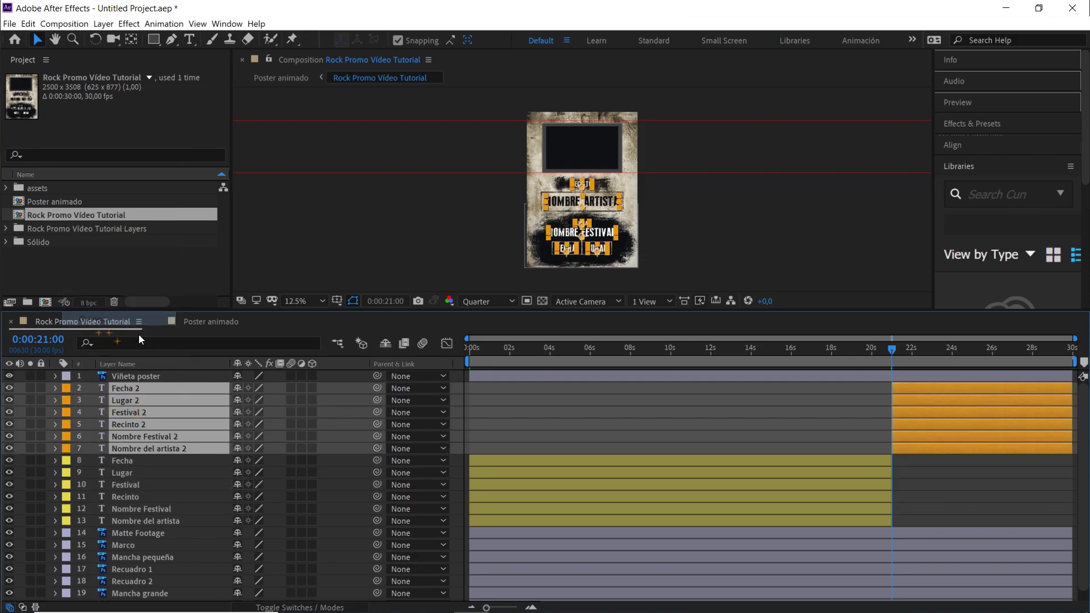
left_click(510, 427)
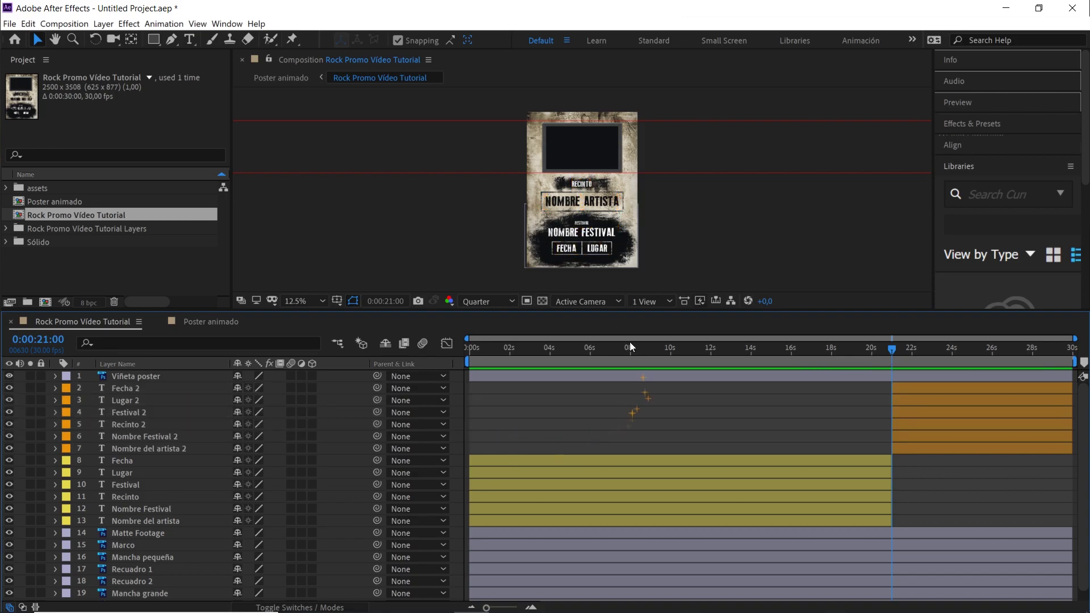
Check the poster texts before and after the split by scrubbing from 0:00:02:26 to 0:00:22:07
scroll(640, 243, "up", 2)
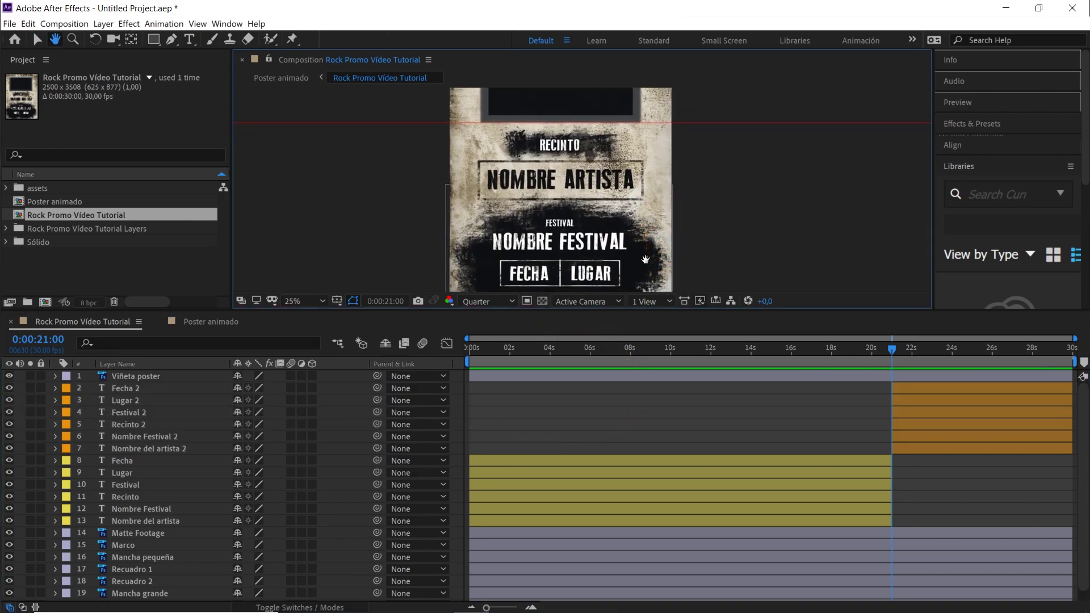
left_click_drag(643, 351, 493, 351)
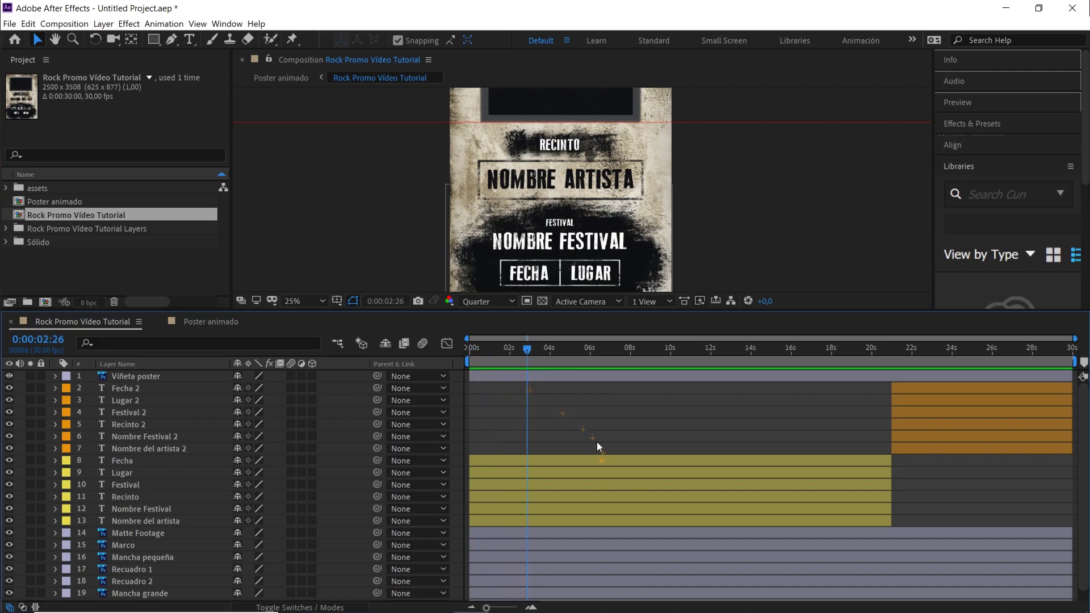
left_click(595, 462)
left_click(601, 521, "shift")
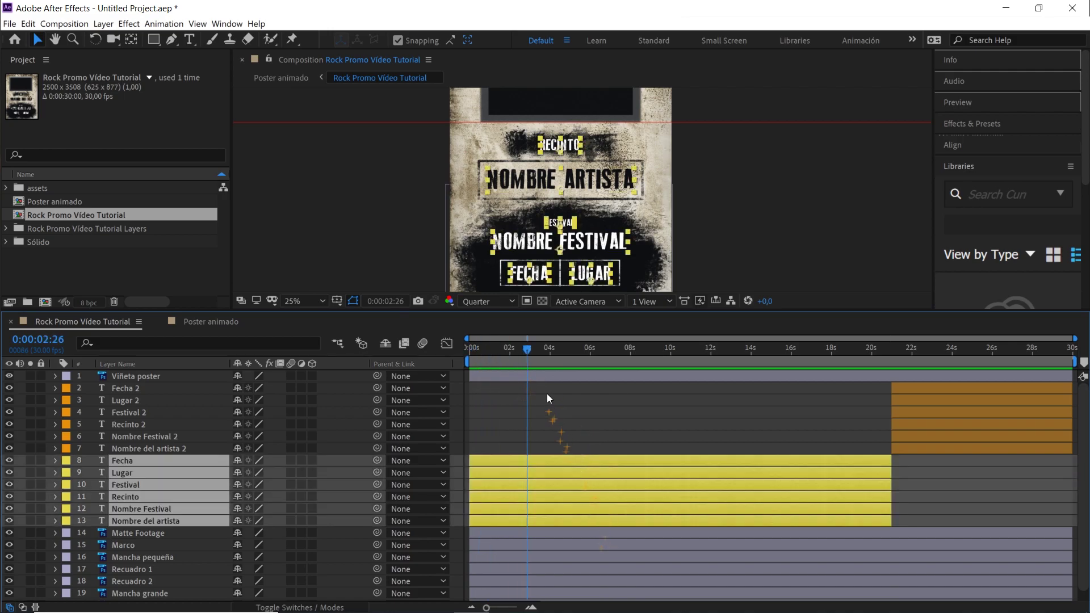
left_click_drag(524, 356, 794, 386)
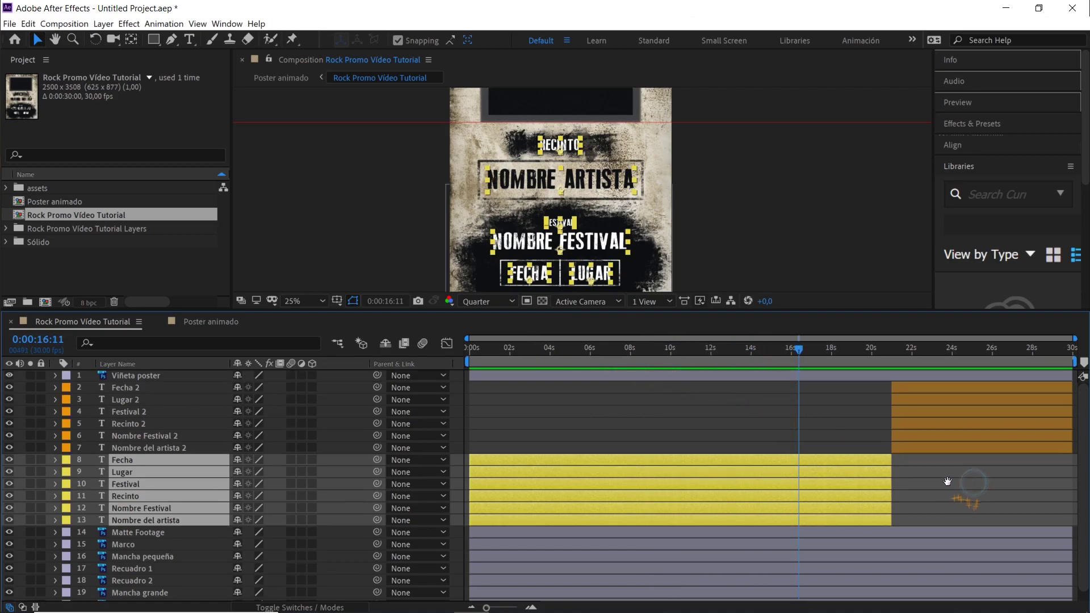
left_click(910, 355)
left_click_drag(910, 355, 915, 356)
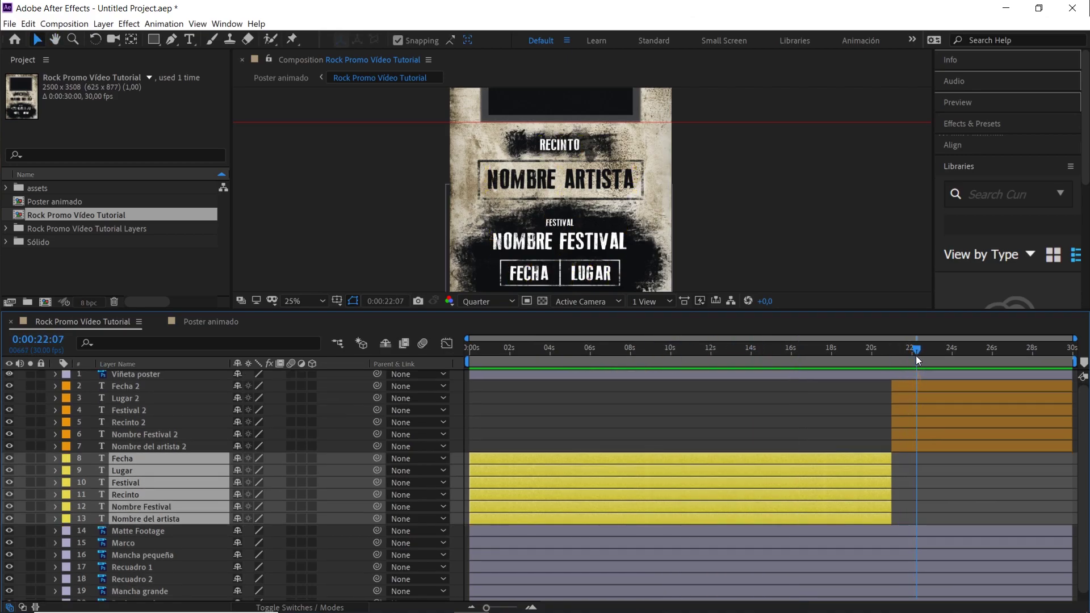
scroll(584, 242, "up", 2)
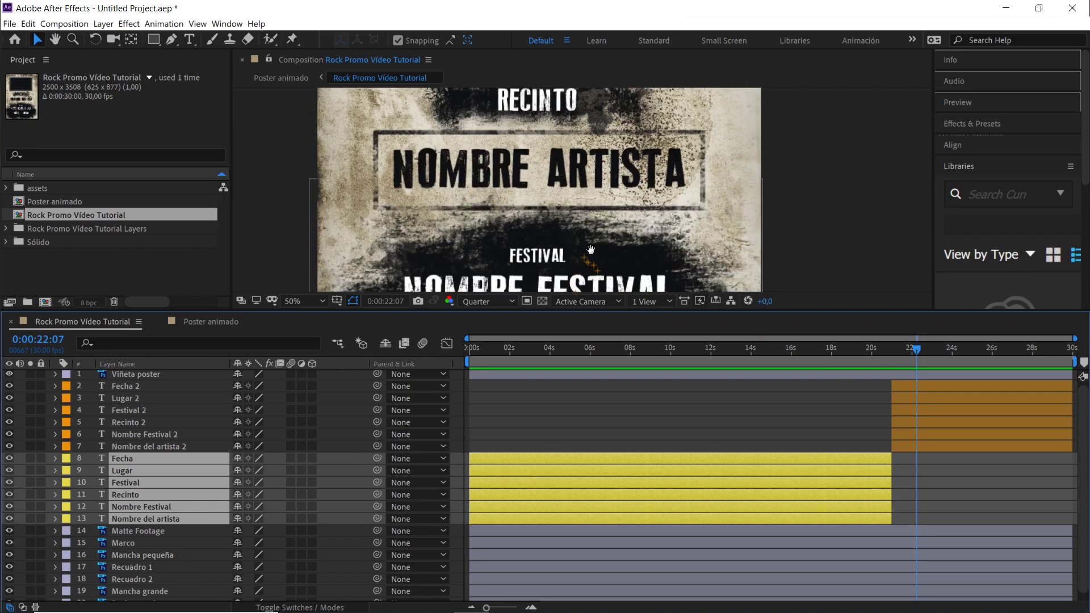
Lock the Viñeta poster layer so it cannot be selected in the viewer
left_click(522, 191)
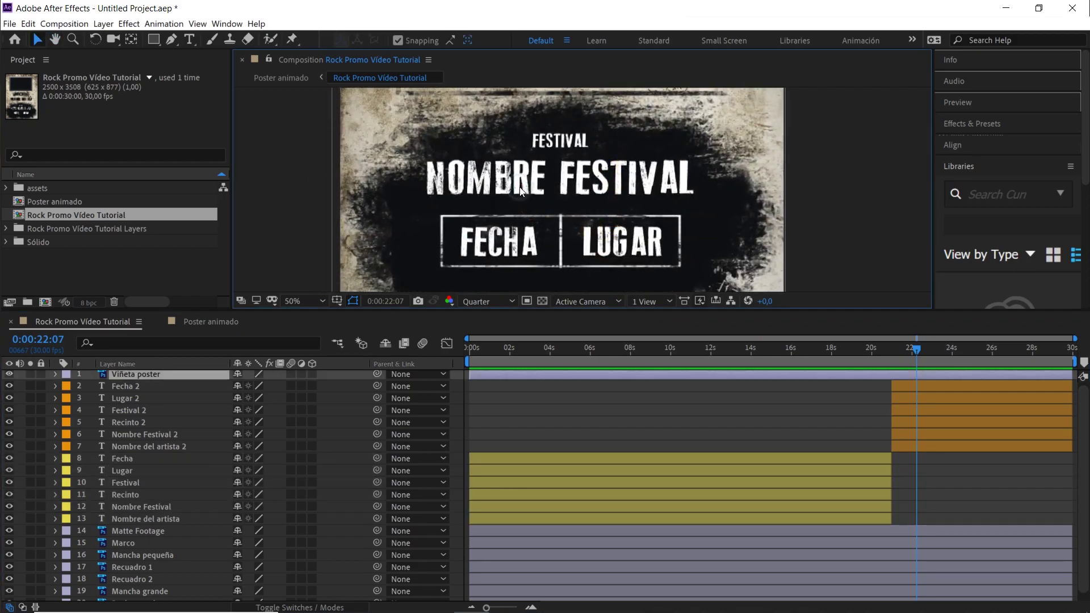
left_click(41, 373)
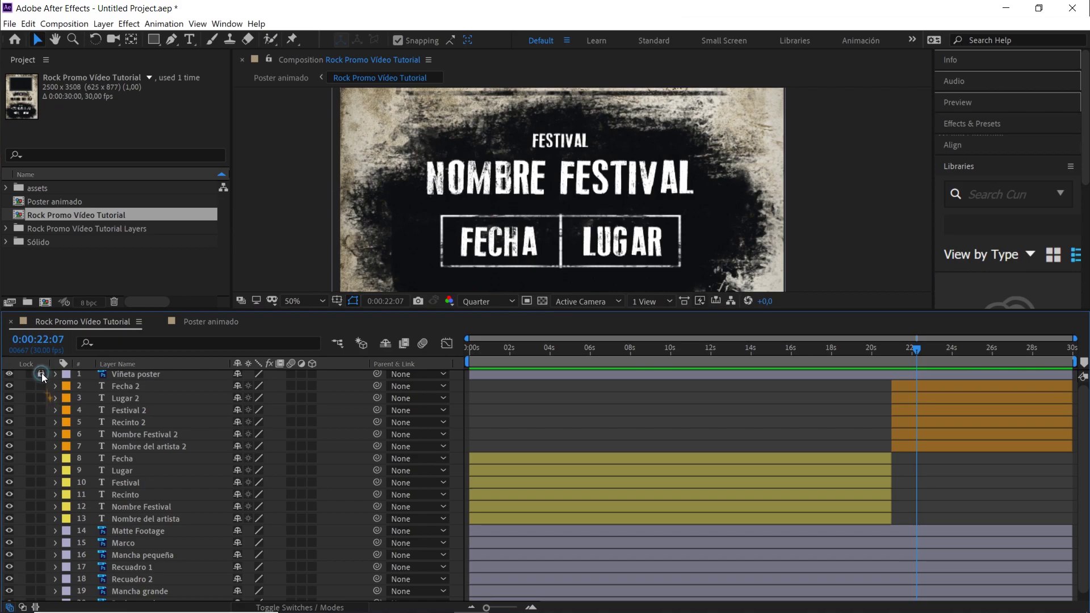
Split the Recuadro 2 layer at 0:00:21:00 and delete its second half
left_click(562, 260)
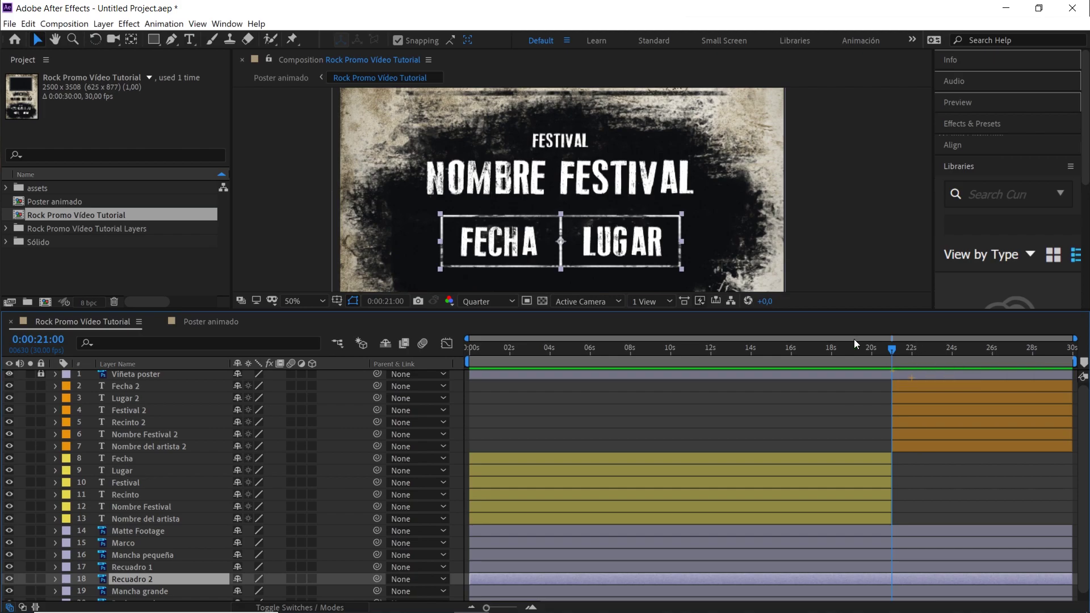
left_click(28, 23)
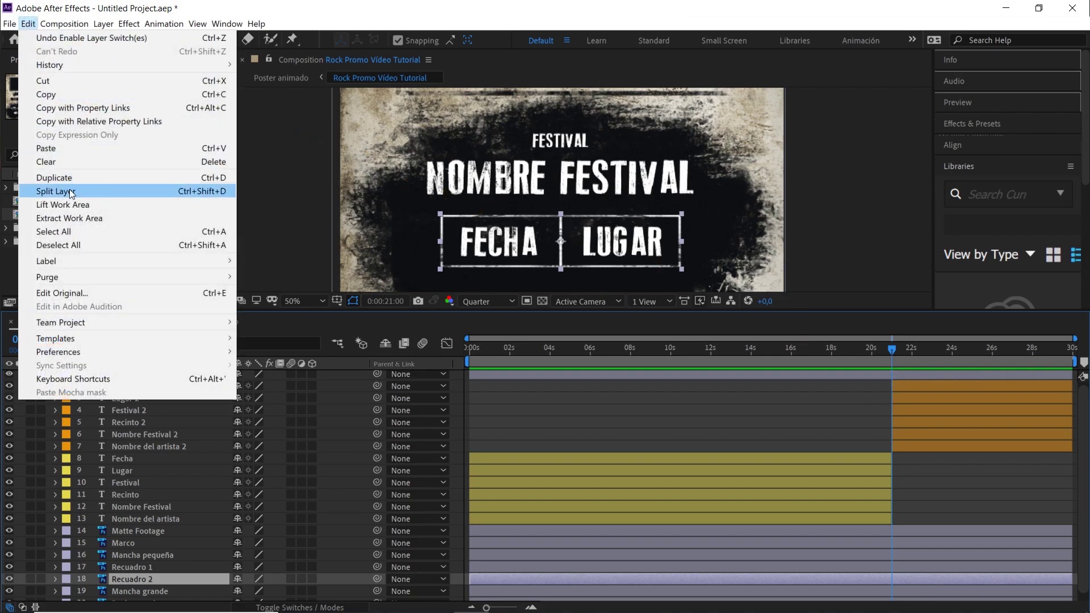
left_click(70, 191)
key("Delete")
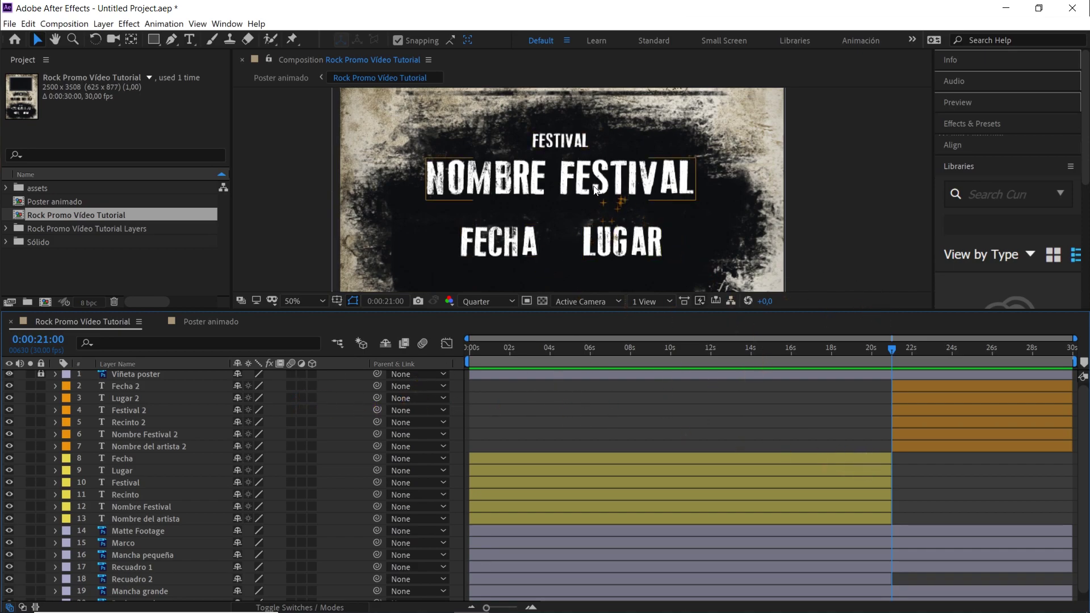
Replace the text of the Nombre Festival 2 layer with "SUMMER ROCK"
scroll(595, 190, "down", 2)
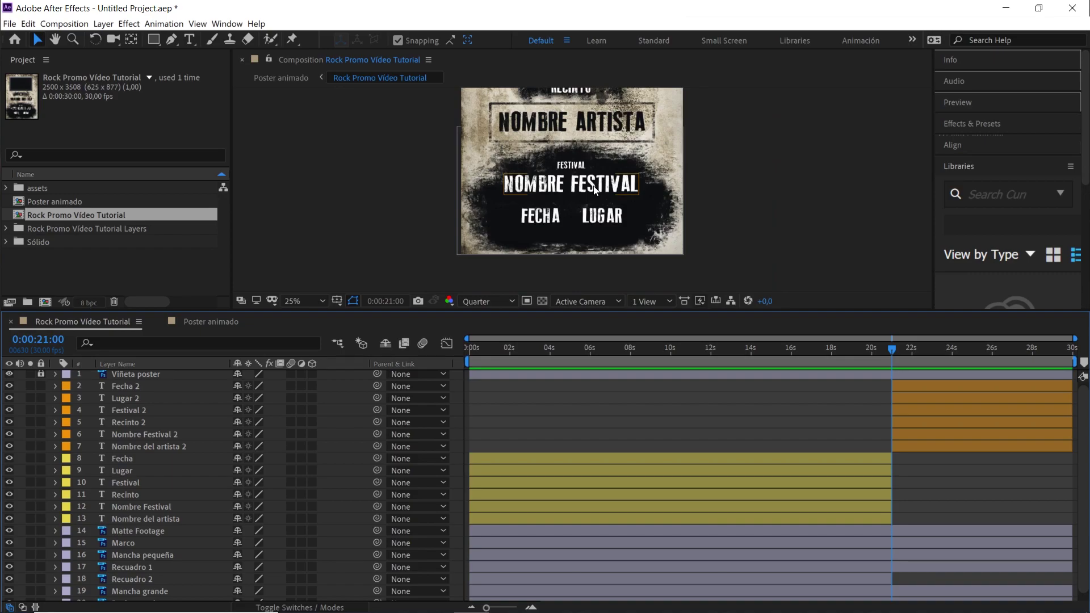
scroll(583, 190, "up", 2)
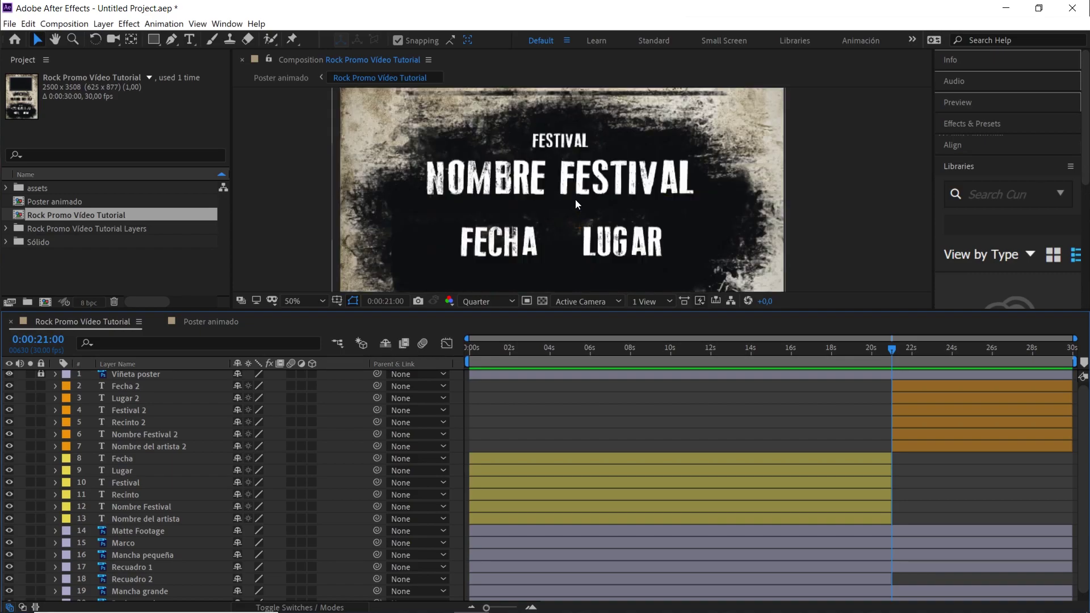
left_click(537, 183)
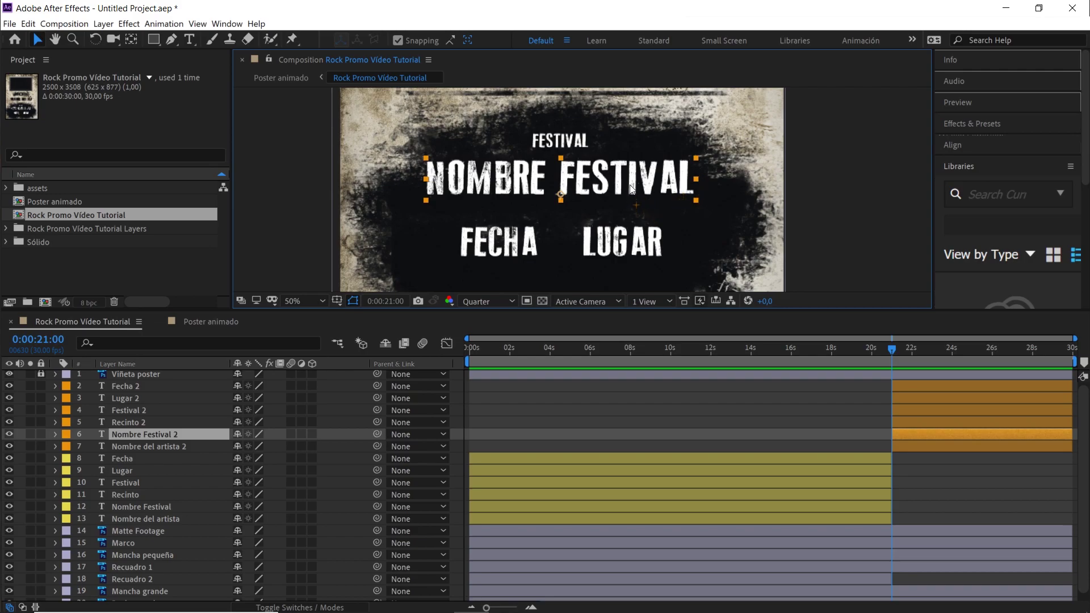
left_click(572, 142)
double_click(588, 185)
type("SUMMER ROCK")
left_click(37, 39)
Delete the Fecha 2 layer and centre the Lugar 2 text horizontally in the composition
left_click(114, 386)
key("Delete")
left_click(621, 241)
left_click(953, 144)
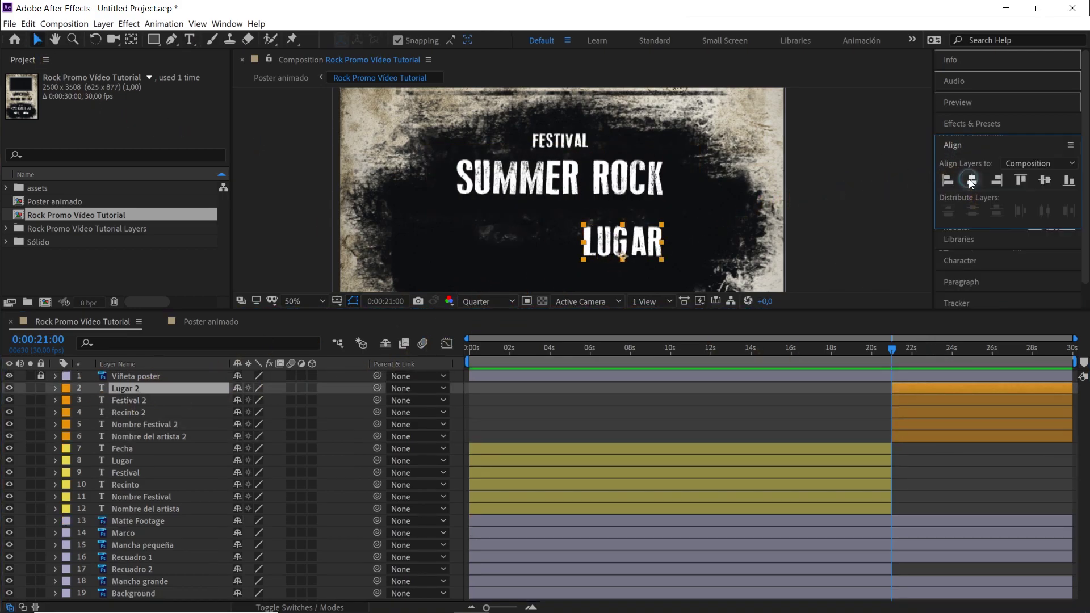
left_click(972, 180)
Change the Lugar 2 text to "RESERVA TUS ENTRADAS EN:" and reduce its scale to about 128.1%
double_click(912, 384)
type("RESERVA TUS ENTRADAS EN:")
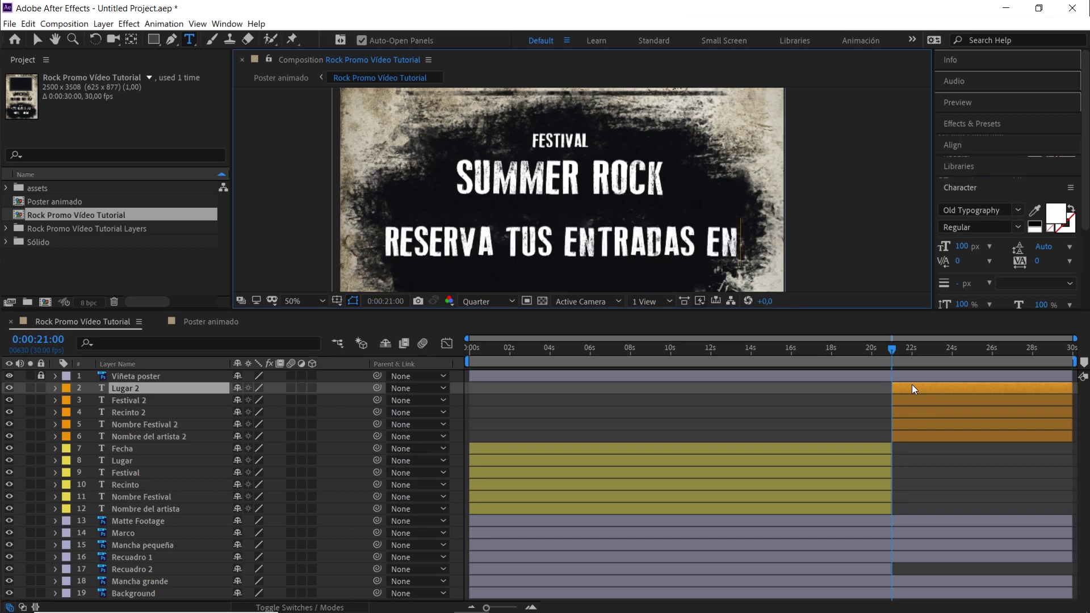
left_click(335, 373)
key("s")
left_click_drag(254, 400, 182, 405)
left_click(37, 40)
Enlarge SUMMER ROCK and place it just above the RESERVA line, and move FESTIVAL down close above it
left_click_drag(561, 180, 561, 220)
left_click_drag(664, 196, 699, 185)
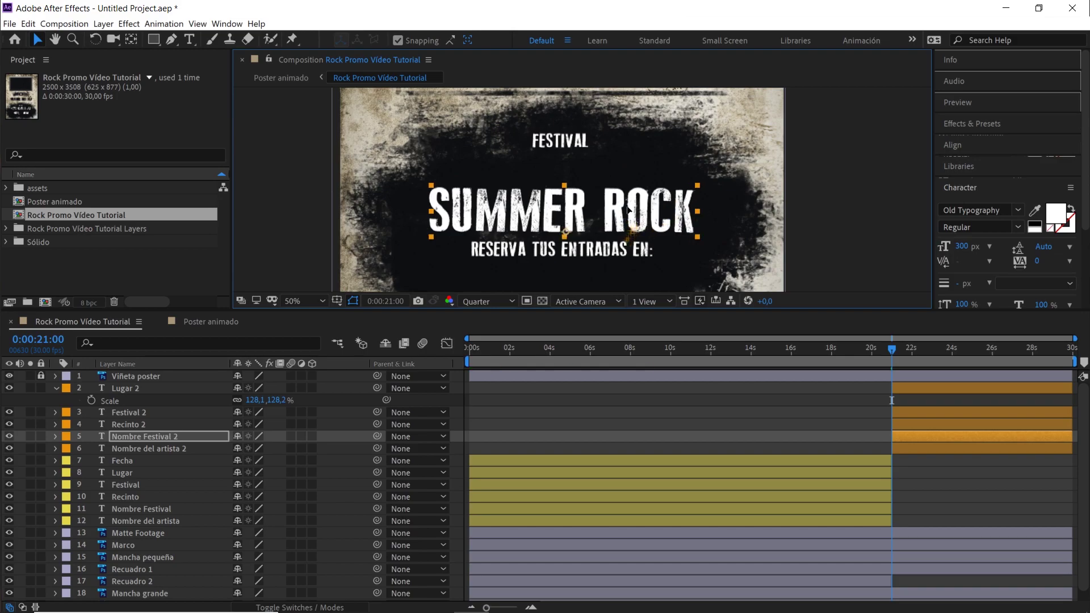
left_click_drag(625, 211, 621, 203)
left_click_drag(578, 146, 578, 162)
Duplicate the FESTIVAL text, change the copy to "CAMPO DE FUTBOL", enlarge it above FESTIVAL and nudge FESTIVAL slightly down
key("ctrl+d")
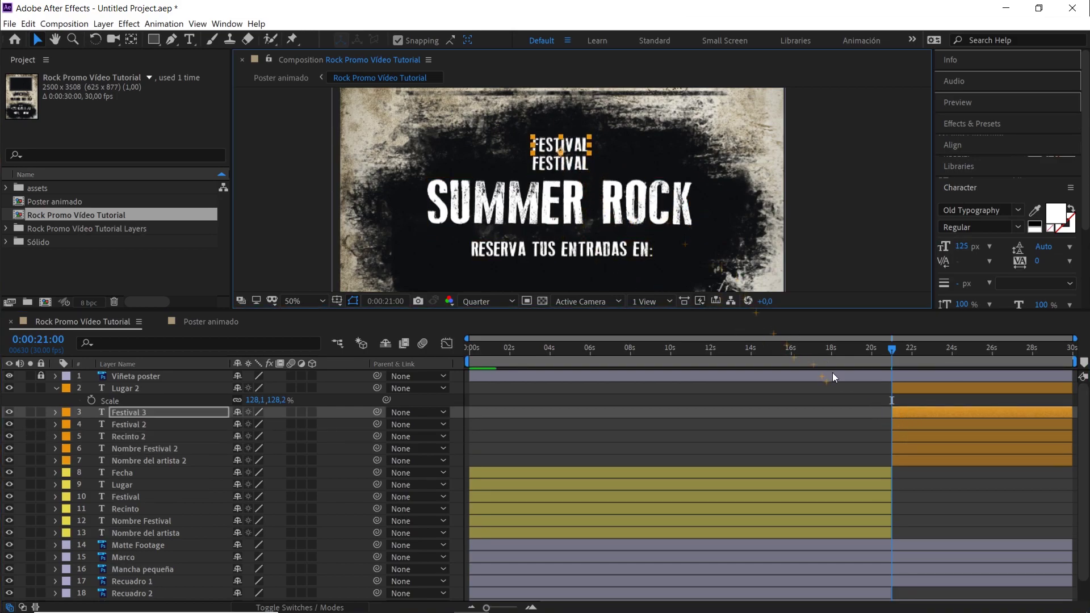
double_click(919, 411)
type("CAMPO DE FUTBOL")
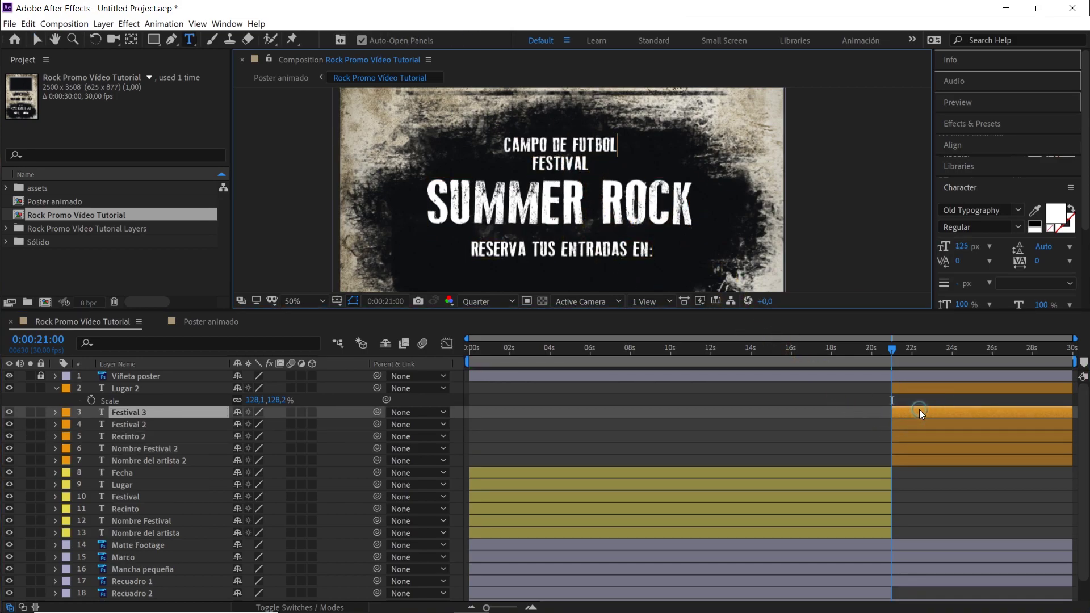
left_click(920, 410)
left_click(37, 39)
left_click_drag(536, 147, 537, 142)
left_click_drag(618, 133, 641, 126)
left_click_drag(571, 164, 570, 166)
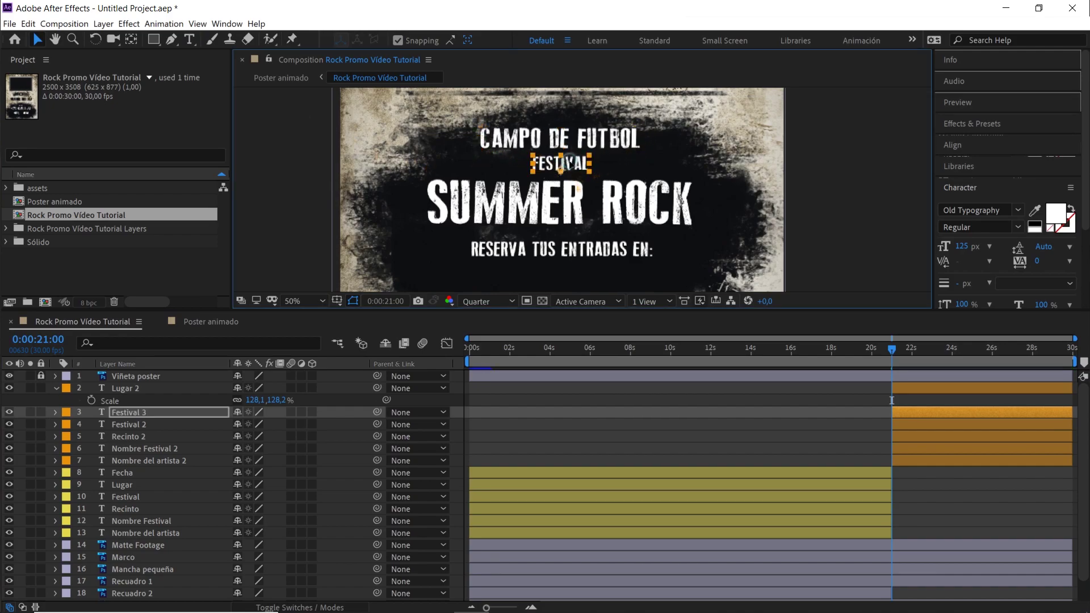
left_click(572, 144)
Duplicate the RESERVA TUS ENTRADAS EN: text just below itself and change the copy to "ticketvip.es"
left_click(611, 250)
key("ctrl+d")
left_click_drag(590, 251, 591, 268)
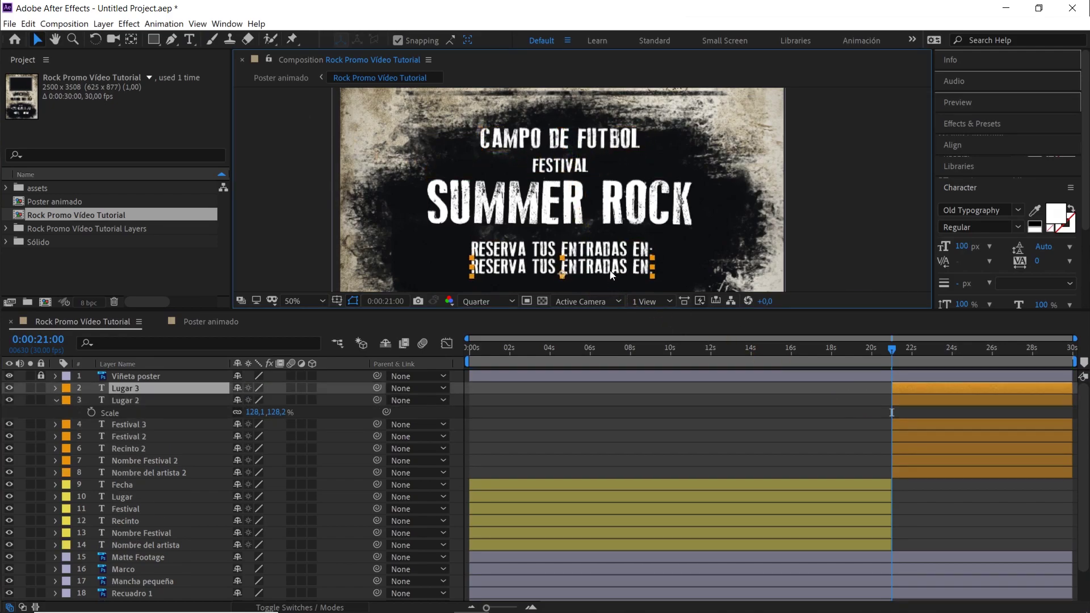
double_click(921, 389)
type("TICKETVIP.ES")
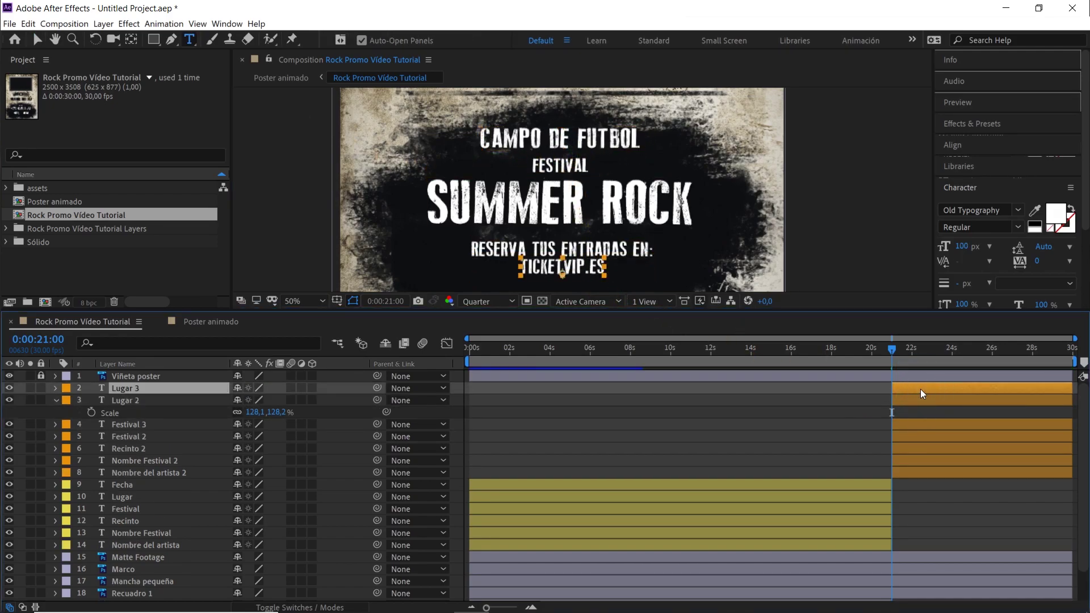
Turn off All Caps for the ticketvip.es text, set its font to Open Sans and reduce its scale to about 93.1%
scroll(1051, 257, "down", 3)
left_click(1000, 259)
left_click(976, 126)
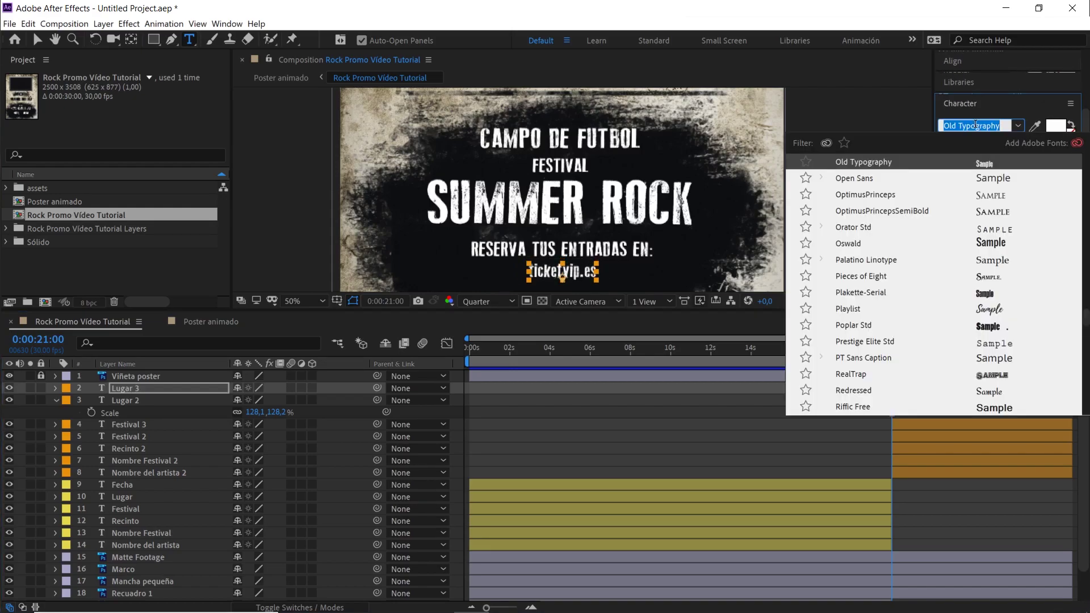
key("Return")
left_click(193, 389)
key("s")
left_click_drag(276, 401, 257, 403)
Enlarge the closing SUMMER ROCK title slightly and nudge it down between FESTIVAL and the RESERVA line
left_click(37, 40)
left_click(676, 196)
left_click_drag(695, 177, 710, 169)
key("shift+Down")
key("shift+Down")
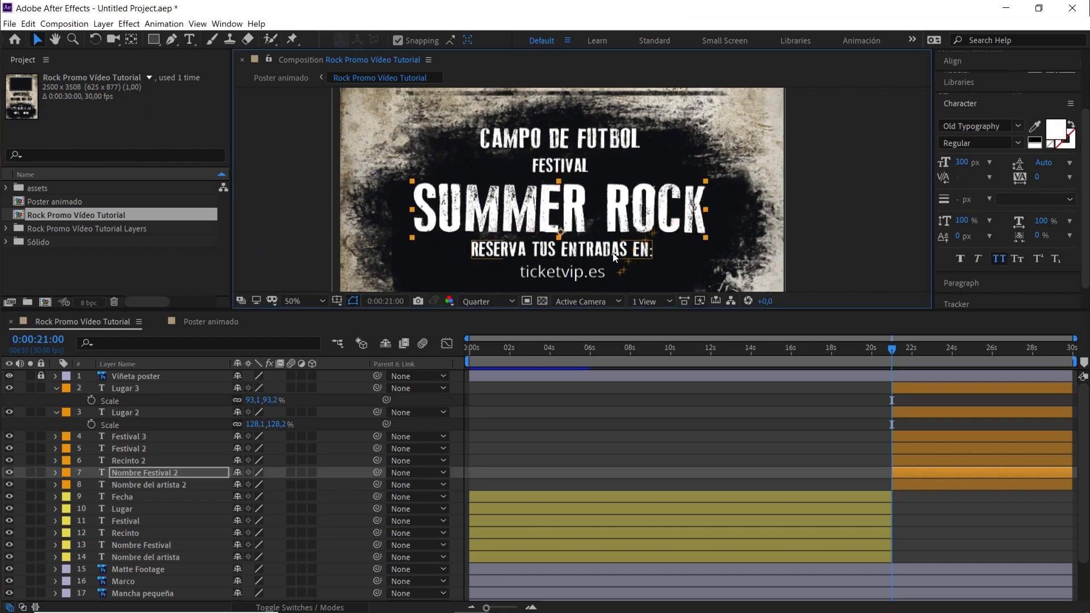
Nudge the RESERVA TUS ENTRADAS EN: line and the ticketvip.es line down to leave space under SUMMER ROCK
left_click(630, 245)
key("shift+Down")
key("shift+Down")
left_click(598, 278)
key("shift+Down")
key("shift+Down")
scroll(603, 232, "down", 2)
scroll(605, 232, "up", 2)
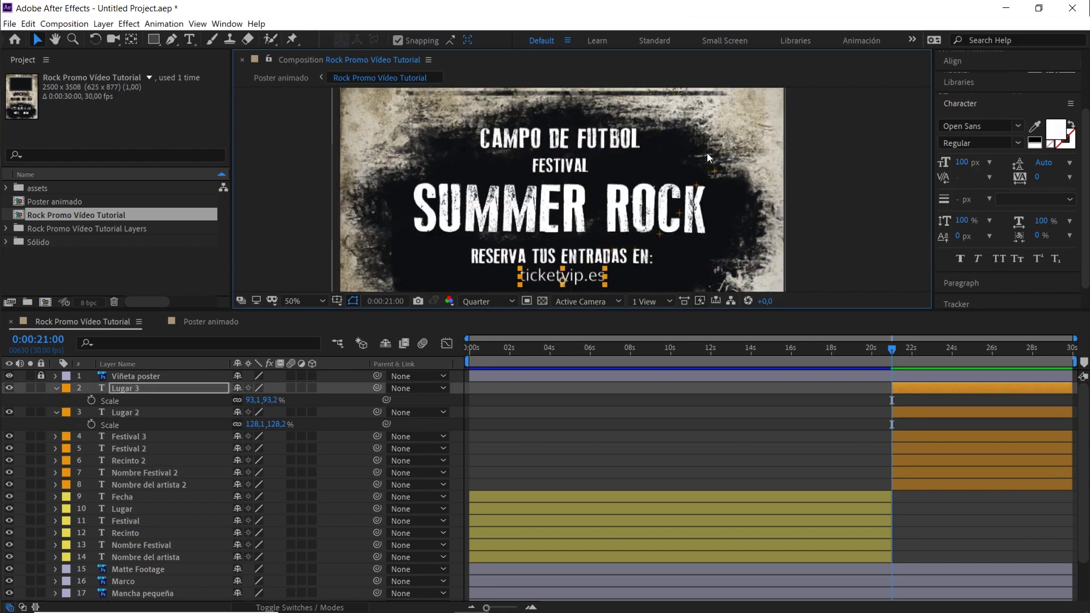
Go back before the closing frame, to 0:00:19:29, and change the Nombre Festival text to "SUMMER ROCK"
mouse_move(884, 347)
left_mouse_down()
mouse_move(857, 351)
mouse_move(901, 360)
mouse_move(872, 360)
left_mouse_up()
left_click(621, 182)
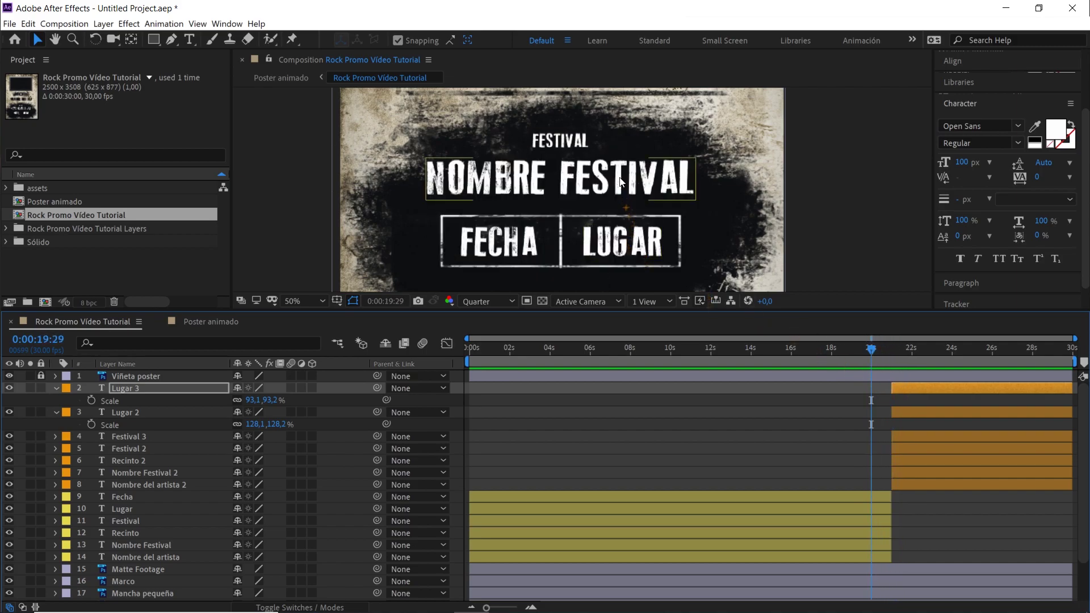
double_click(722, 546)
type("SUMMER ROCK")
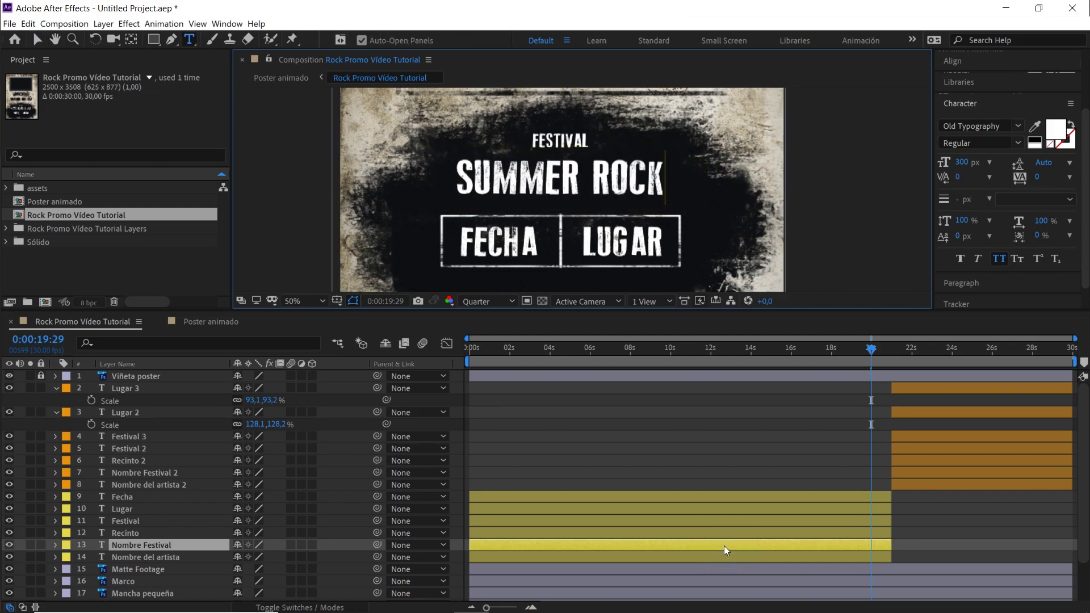
left_click(758, 444)
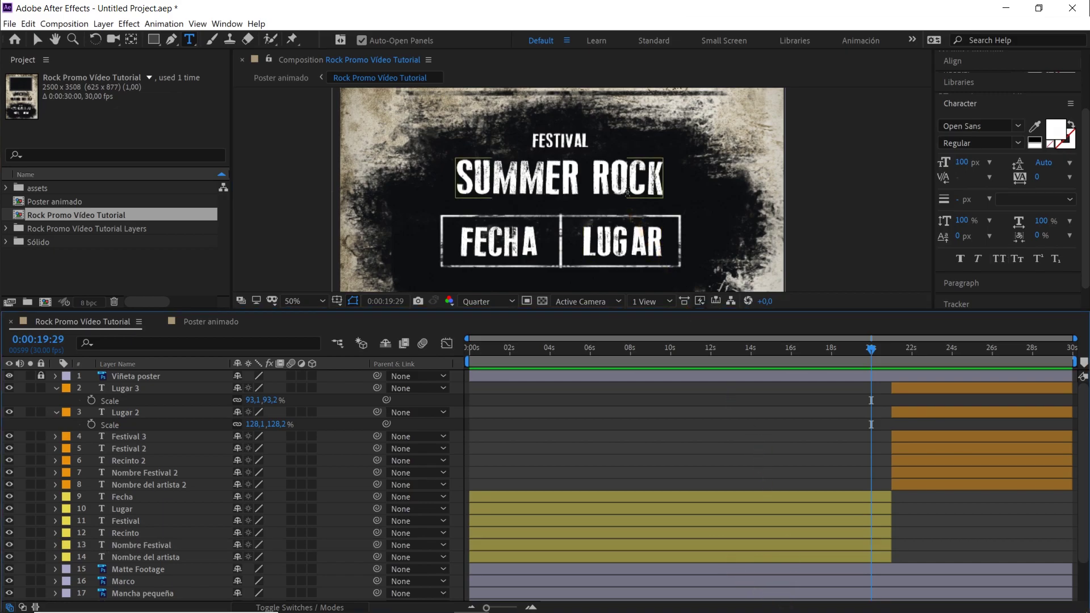
Enlarge the original SUMMER ROCK title above the FECHA and LUGAR boxes, keeping it centred under FESTIVAL
left_click(40, 41)
left_click(666, 161)
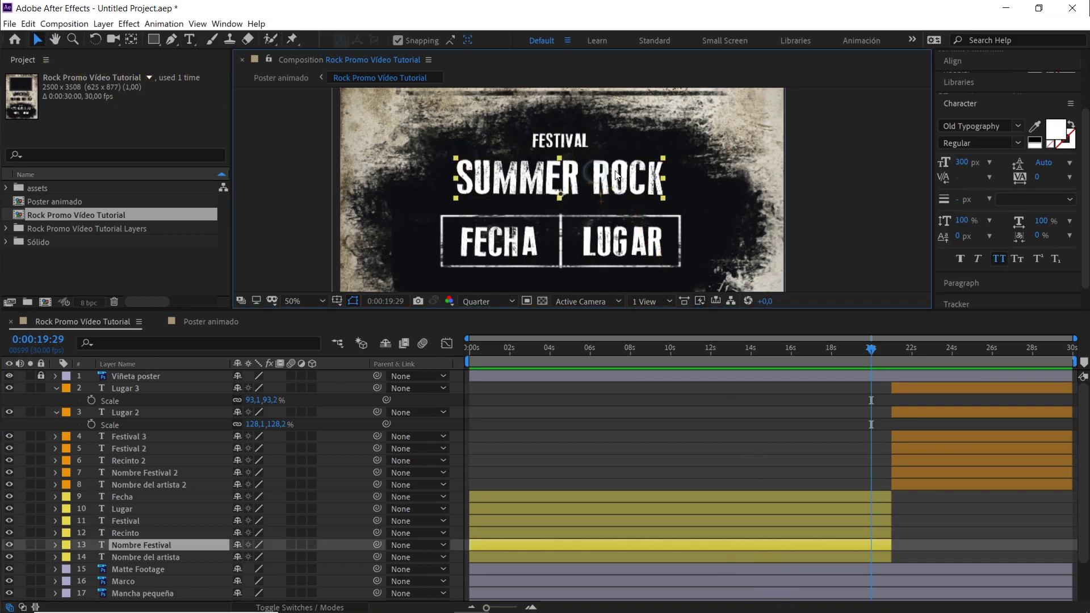
left_click_drag(663, 159, 642, 178)
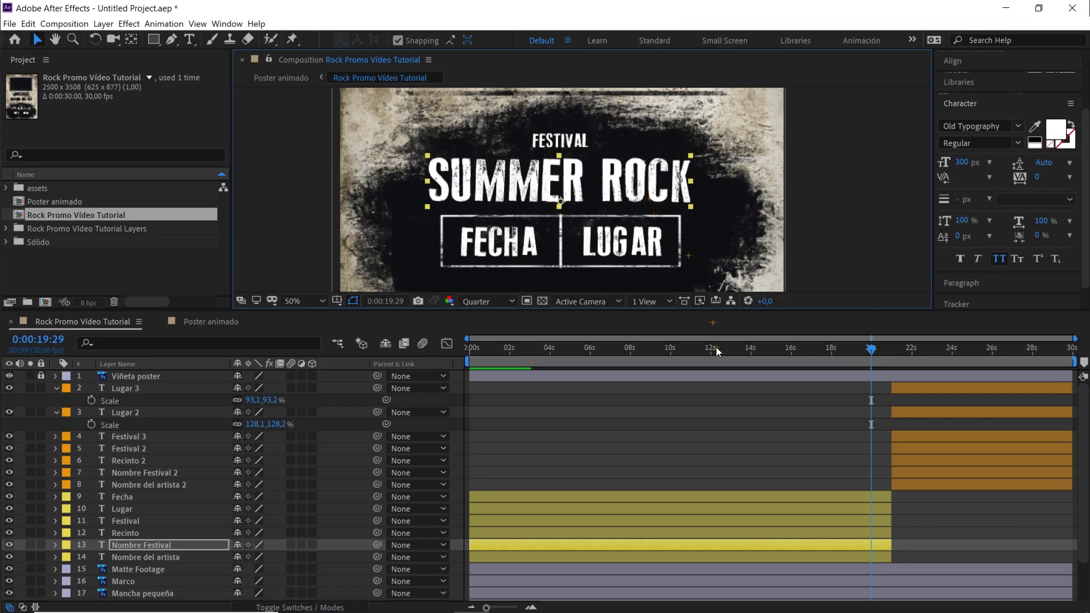
left_click(727, 396)
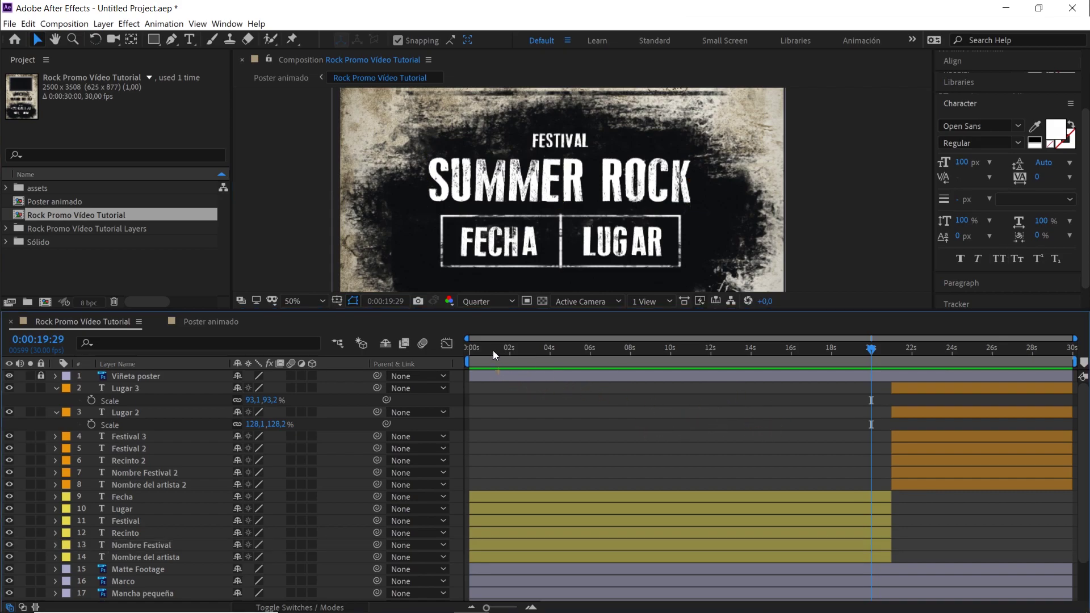
scroll(591, 230, "down", 2)
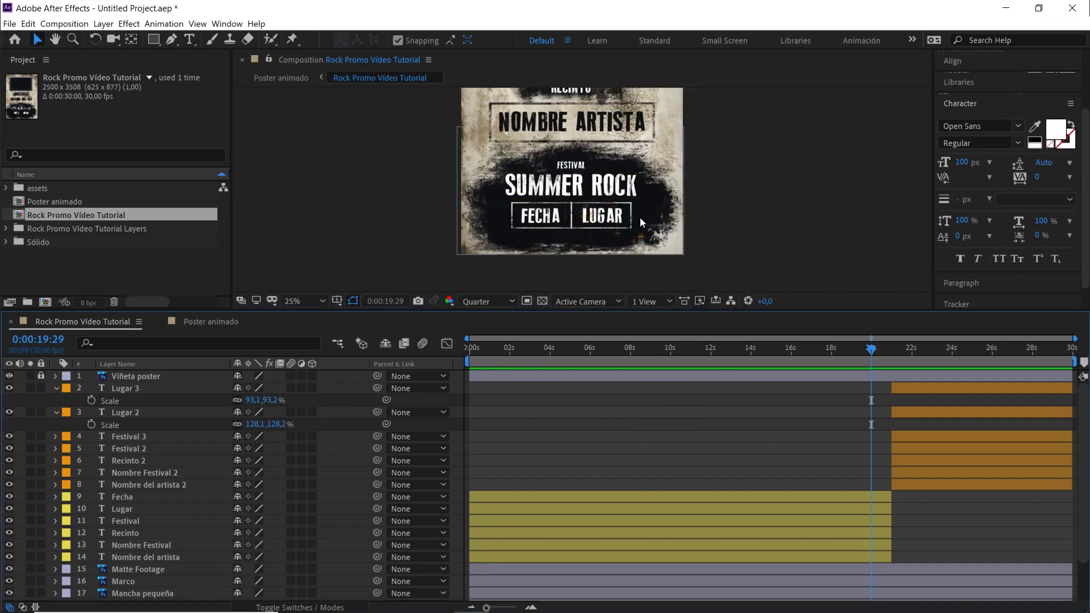
In the Poster animado composition, preview the camera move to the closing text frame and the whole animation from the start
mouse_move(879, 348)
left_mouse_down()
mouse_move(909, 348)
mouse_move(871, 351)
mouse_move(888, 356)
left_mouse_up()
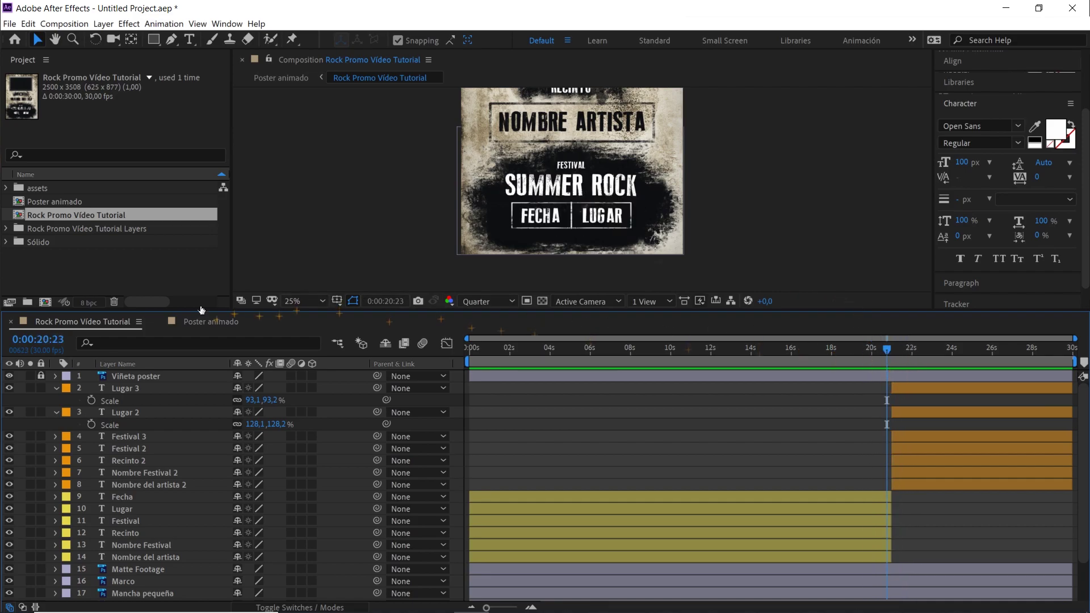
left_click(211, 322)
left_click_drag(889, 352, 933, 355)
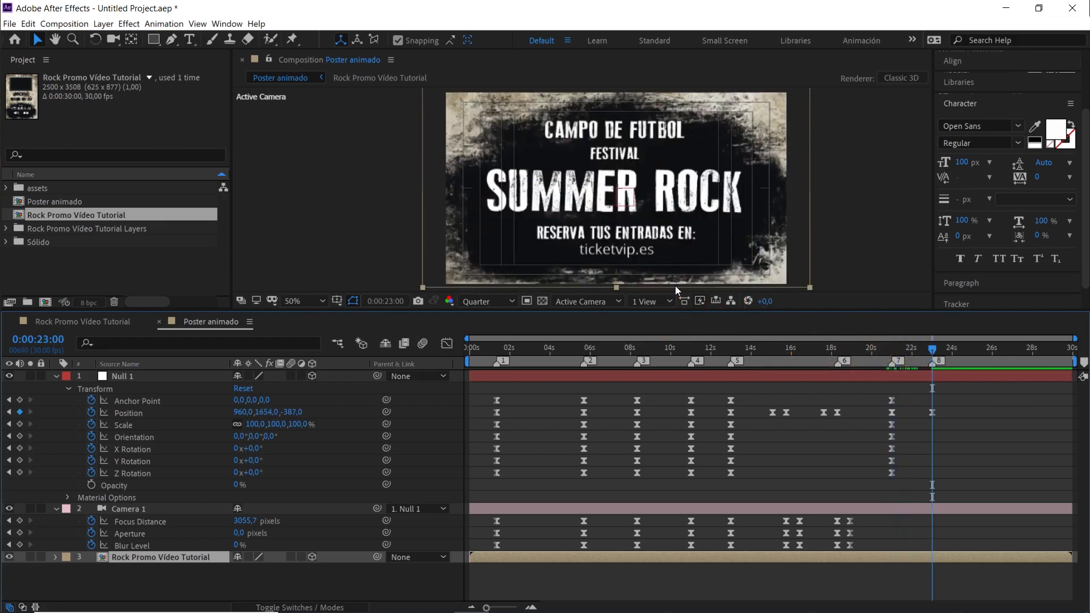
left_click(910, 351)
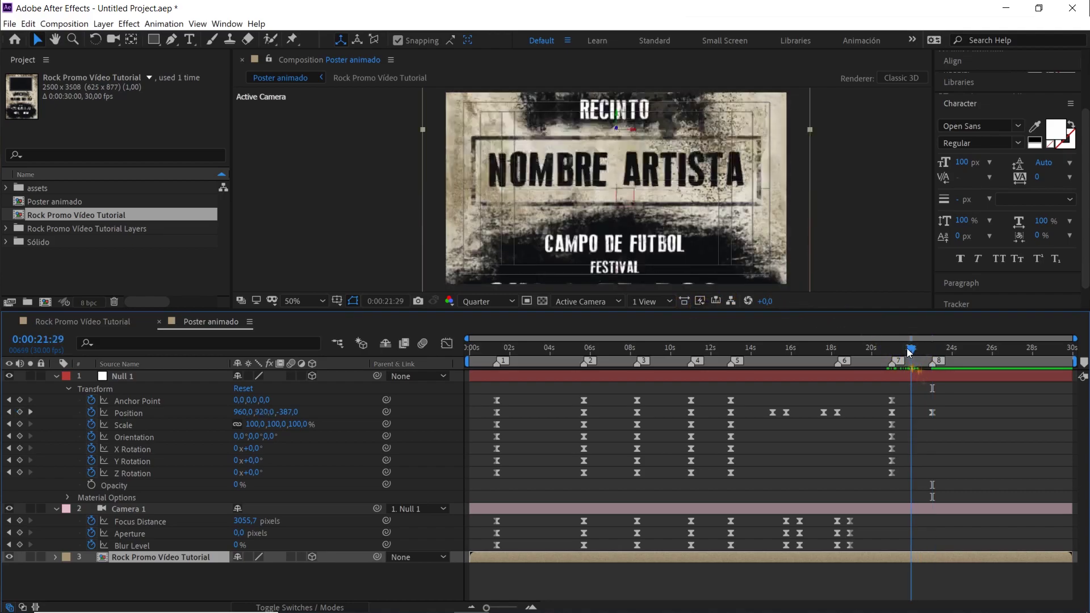
left_click_drag(911, 353, 904, 352)
key("space")
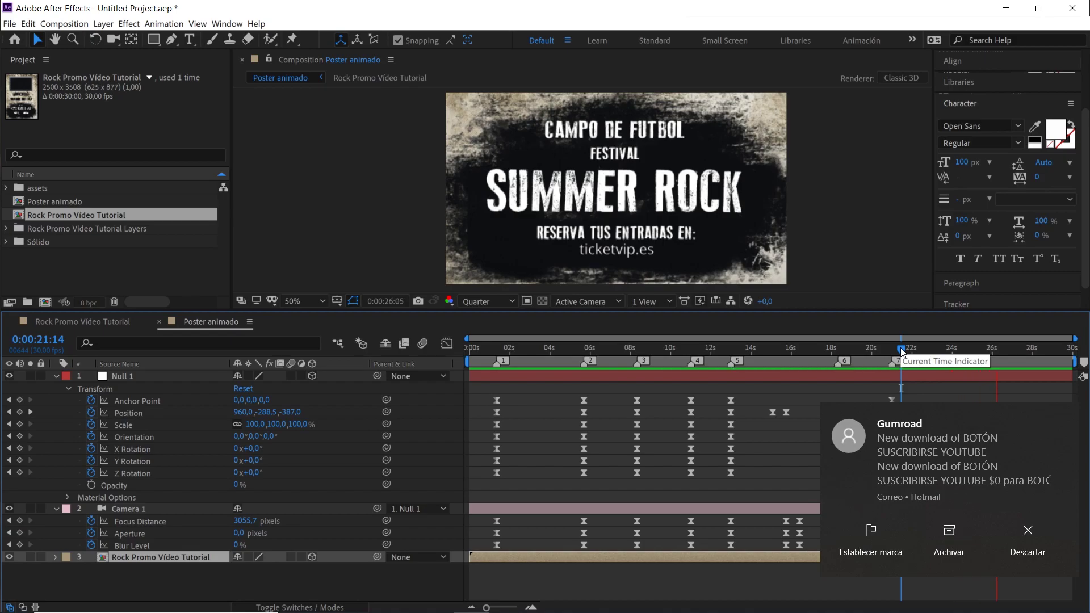
left_click_drag(901, 348, 458, 348)
key("space")
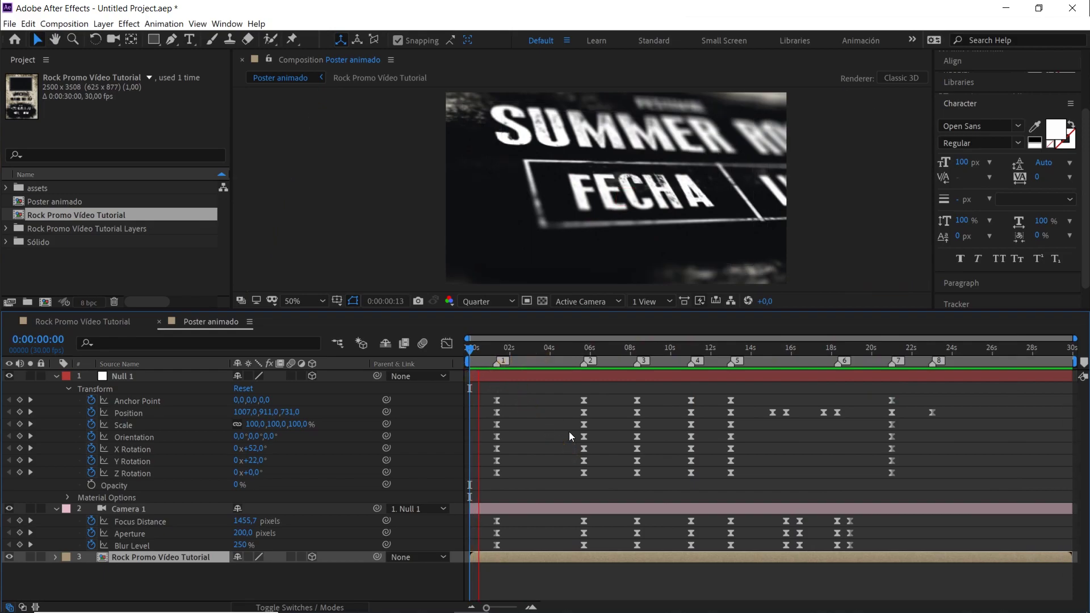
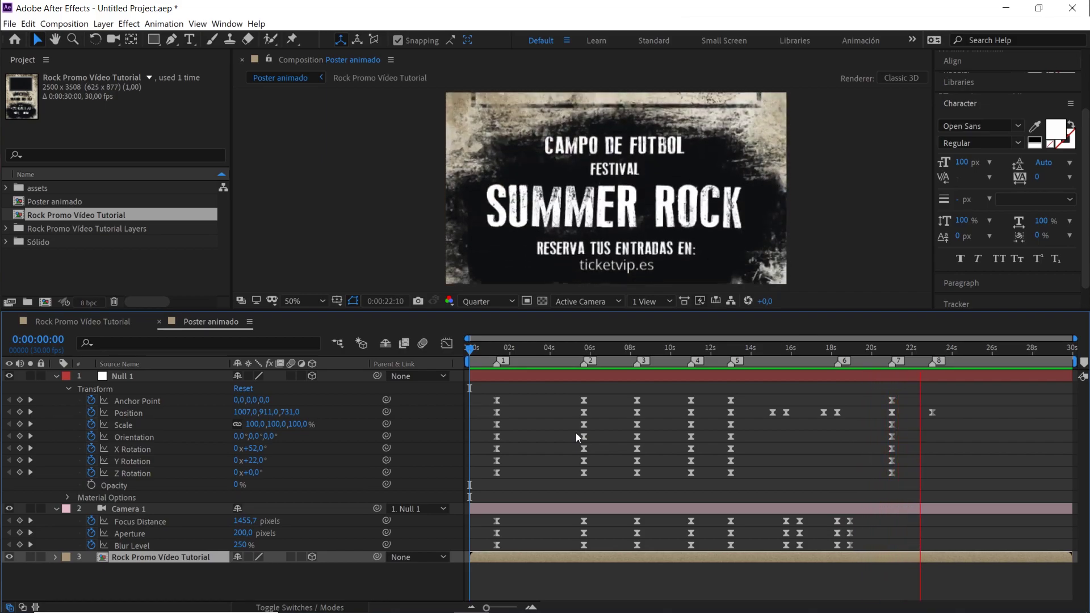
key("space")
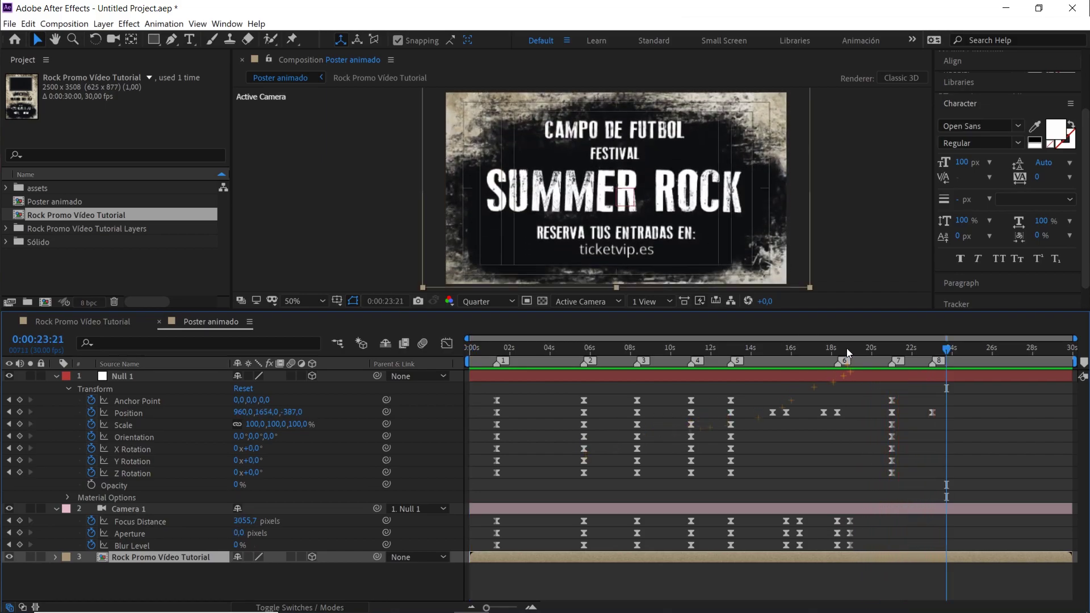
left_click_drag(846, 349, 461, 377)
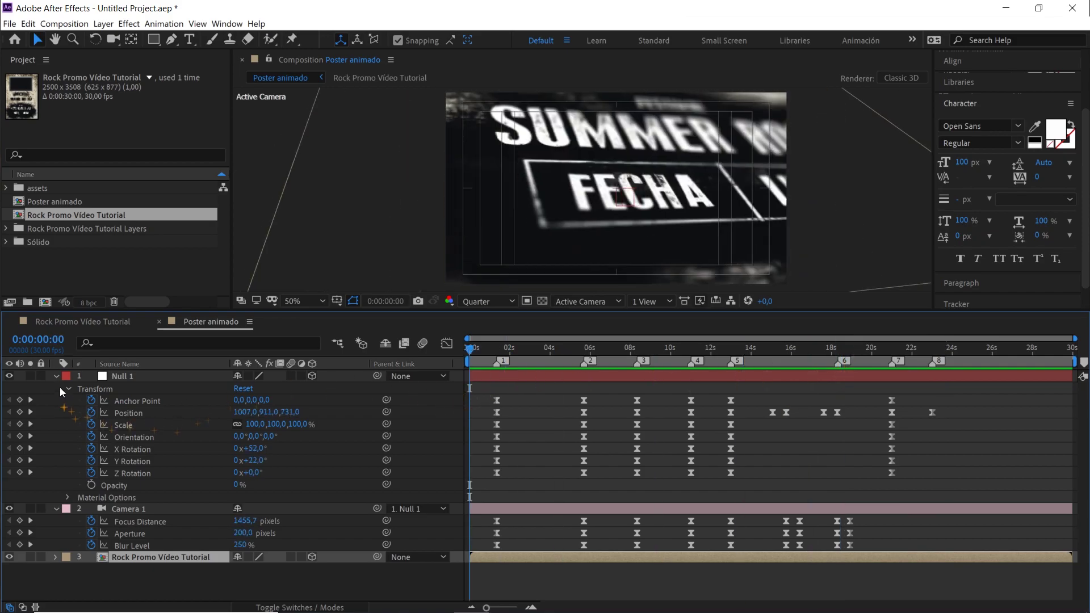
Collapse the Null 1 and Camera 1 properties, add a new null object and rename it "wiggle"
left_click(56, 376)
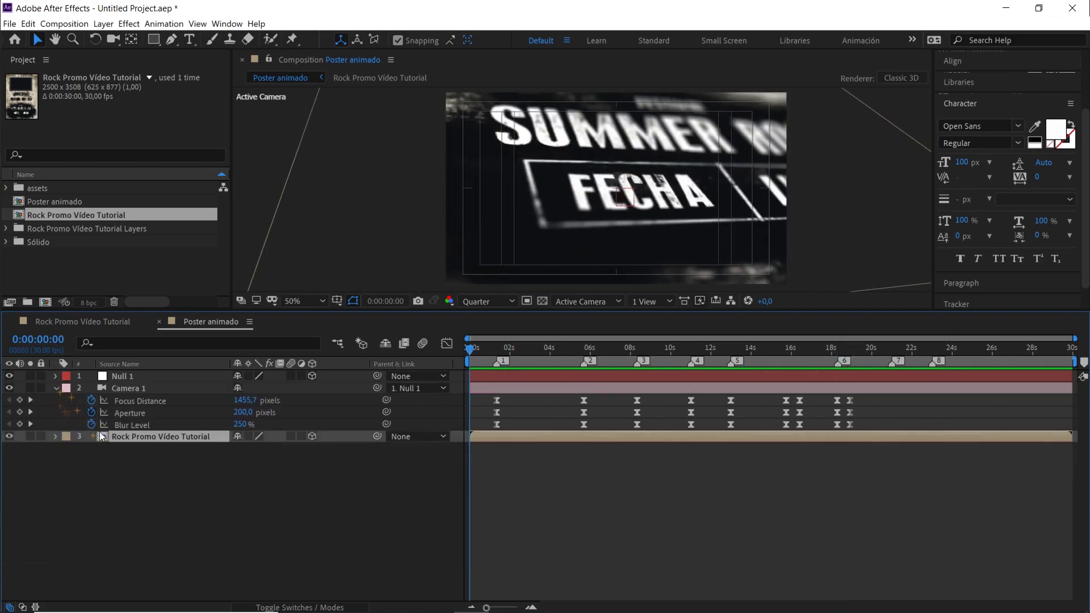
left_click(56, 388)
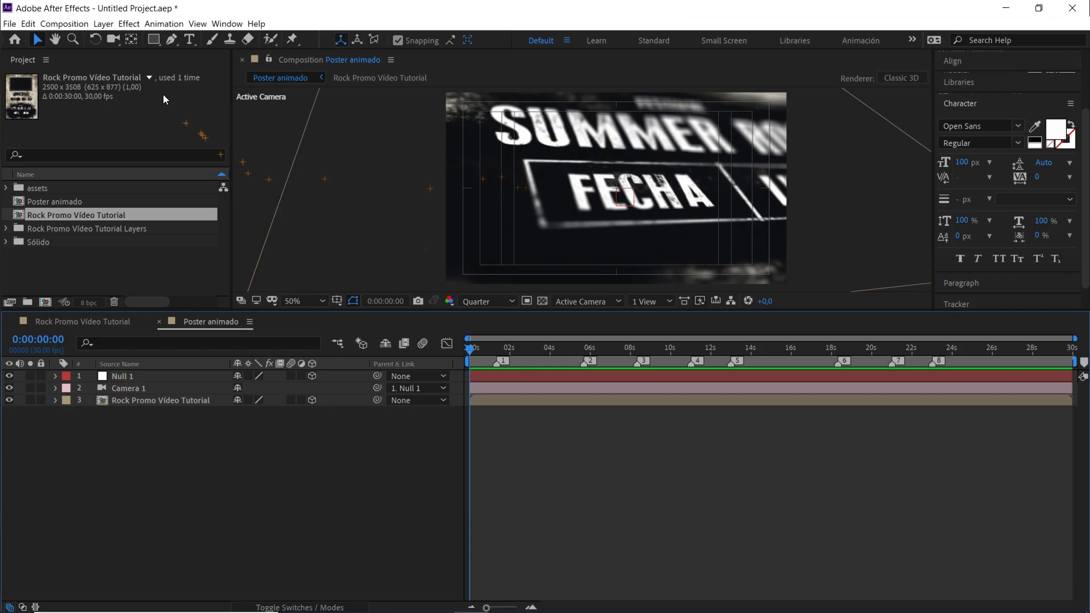
left_click(103, 24)
mouse_move(244, 45)
left_click(374, 92)
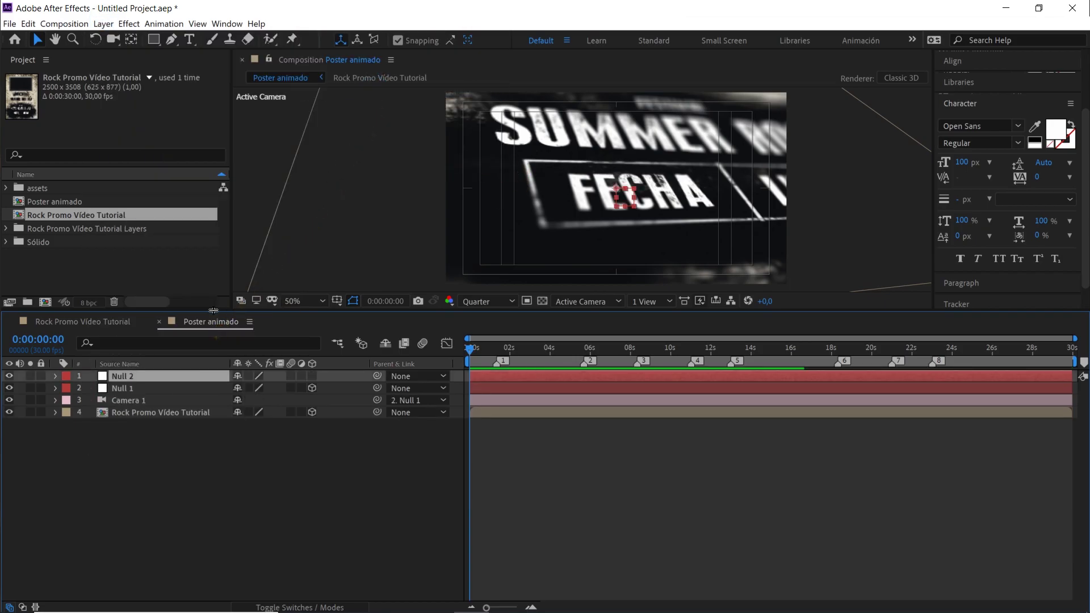
key("Return")
type("wiggle")
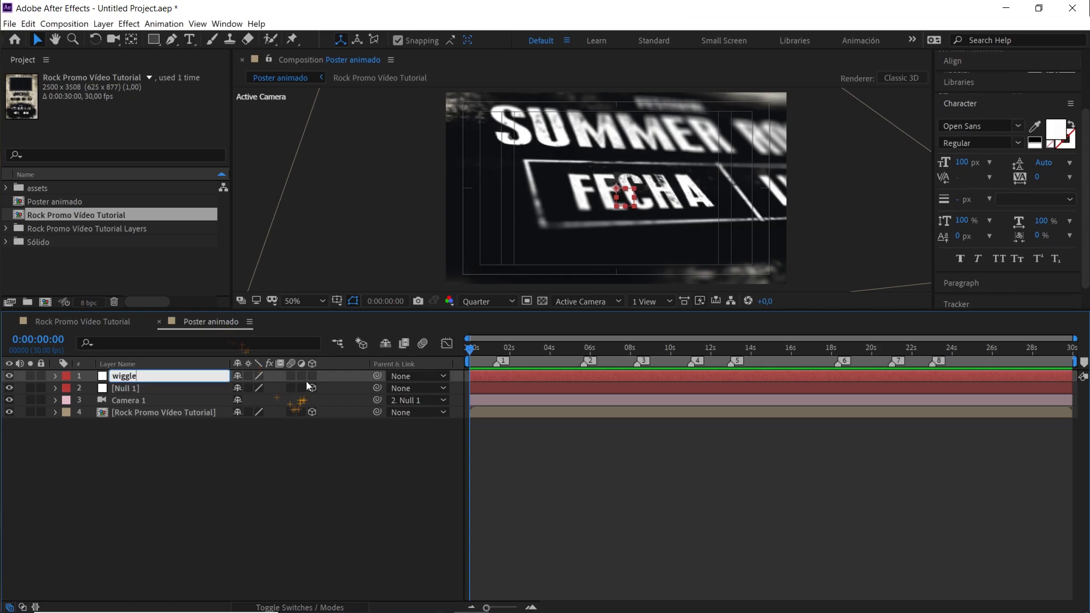
Make the wiggle null a 3D layer and parent Null 1 to it
left_click(311, 376)
left_click(164, 390)
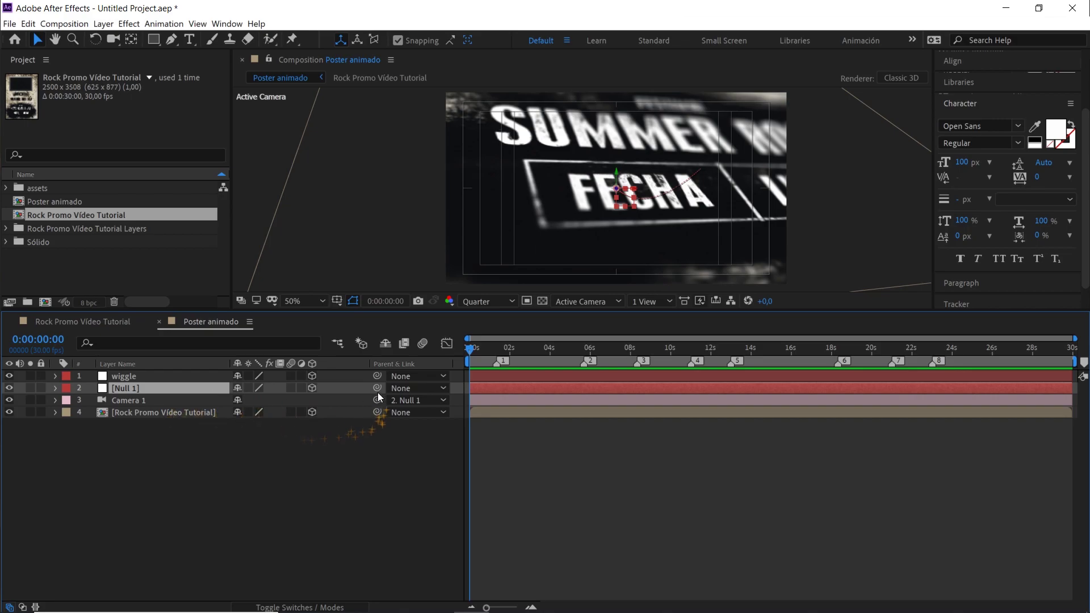
left_click_drag(324, 391, 199, 376)
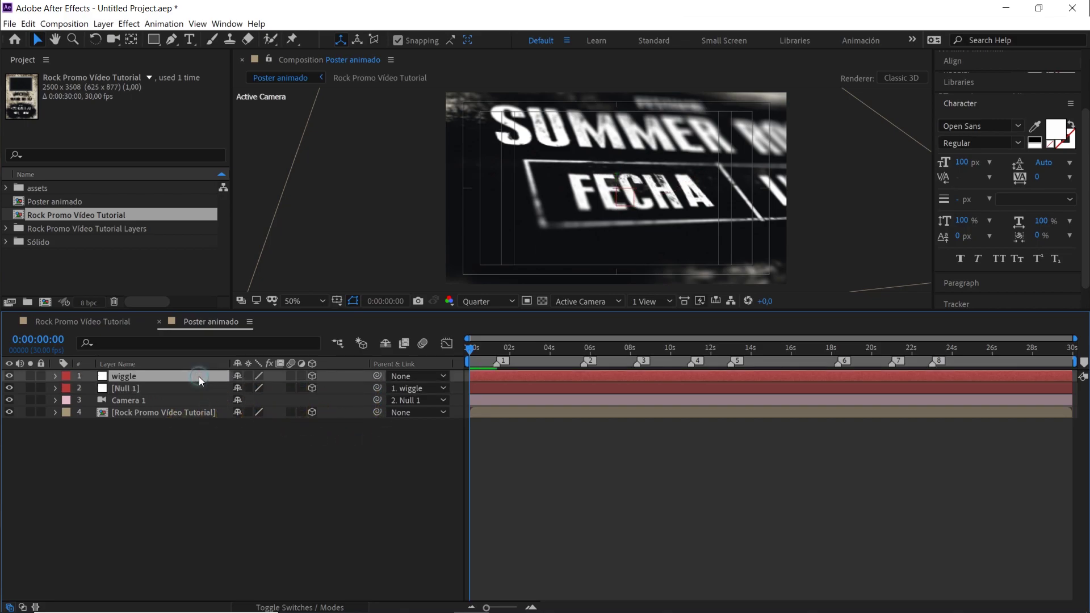
Add the expression wiggle(0.5,15) to the wiggle null's Position and check the resulting camera movement from the start
key("p")
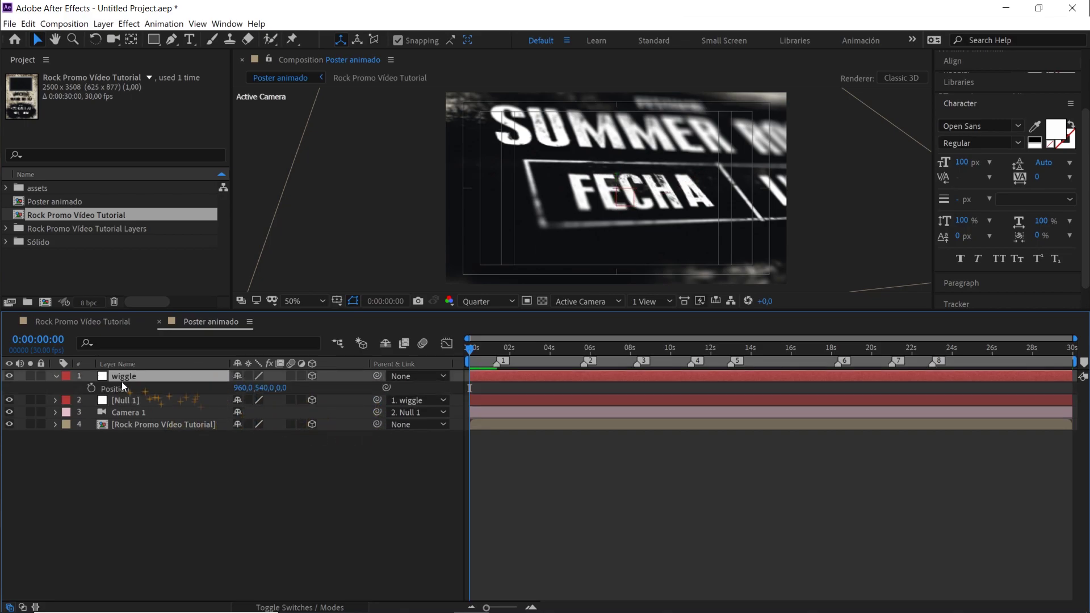
left_click(91, 388, "alt")
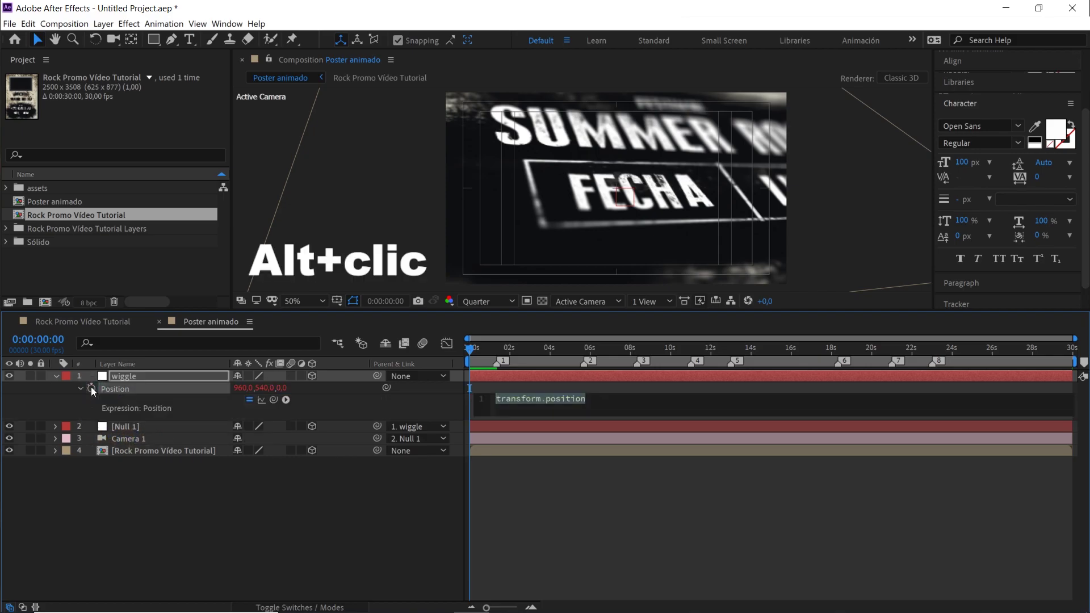
type("wiggle(0.5,15")
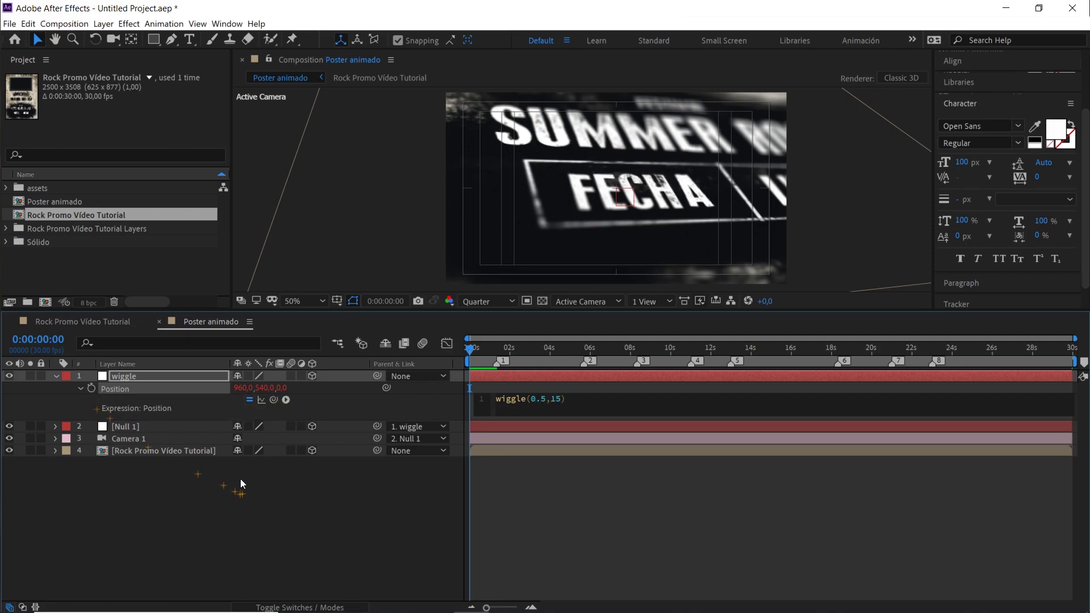
left_click(238, 499)
left_click(478, 353)
key("space")
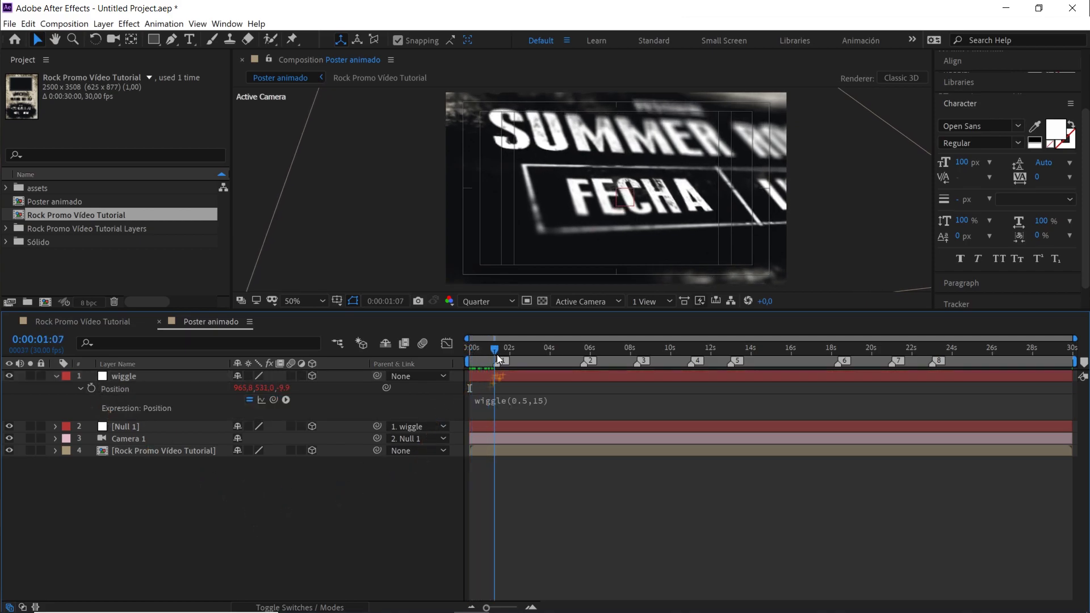
left_click_drag(520, 363, 464, 349)
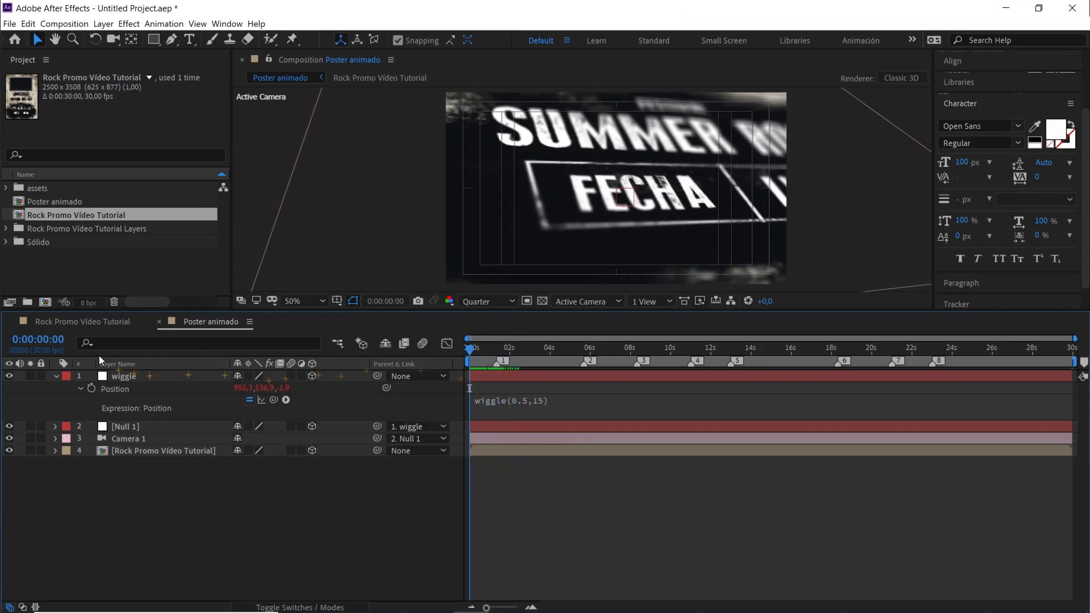
Create a black 1920 × 1080 px solid named "particulas" in the Poster animado composition
left_click(57, 376)
right_click(154, 481)
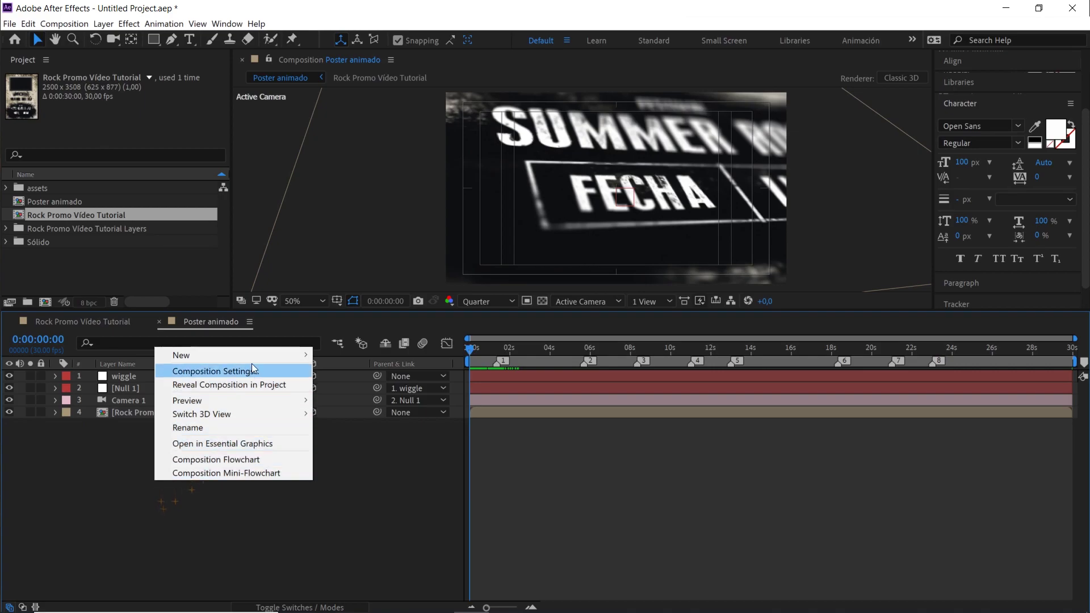
mouse_move(264, 357)
left_click(348, 383)
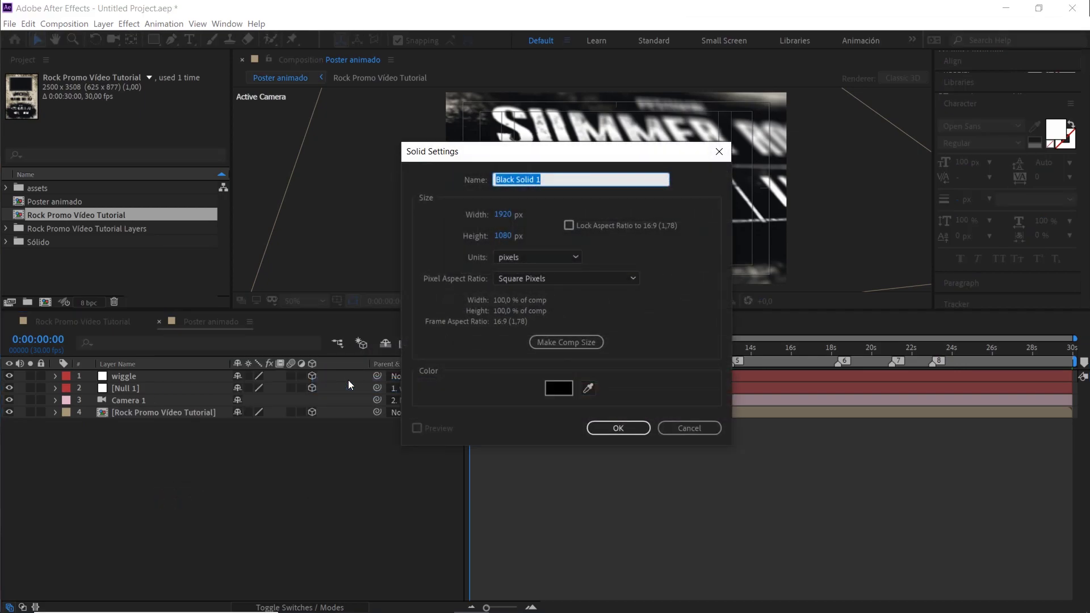
type("pa")
left_click(504, 216)
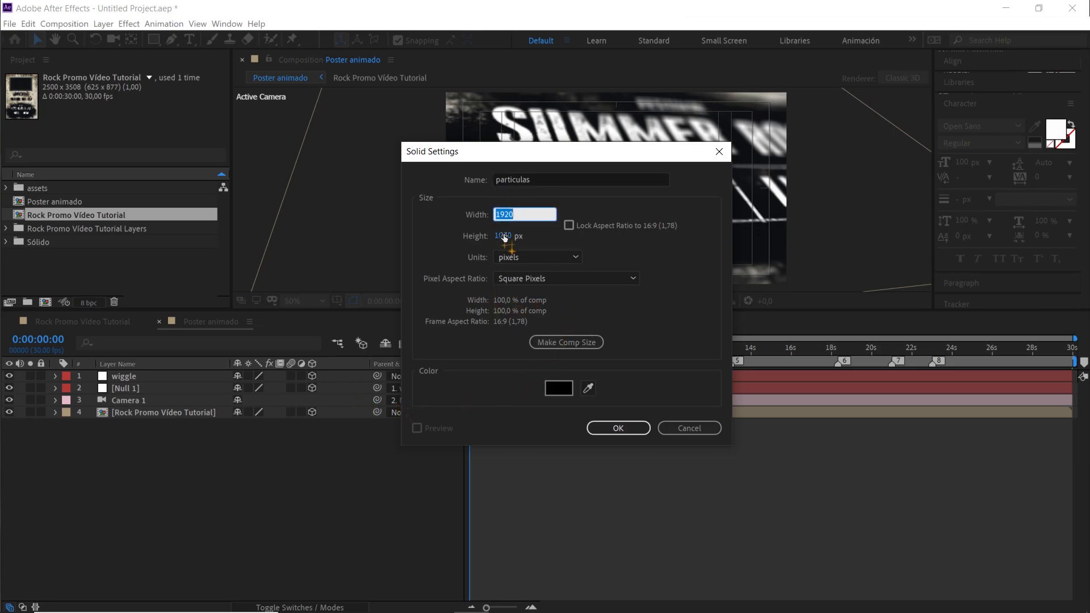
left_click(504, 236)
left_click(619, 429)
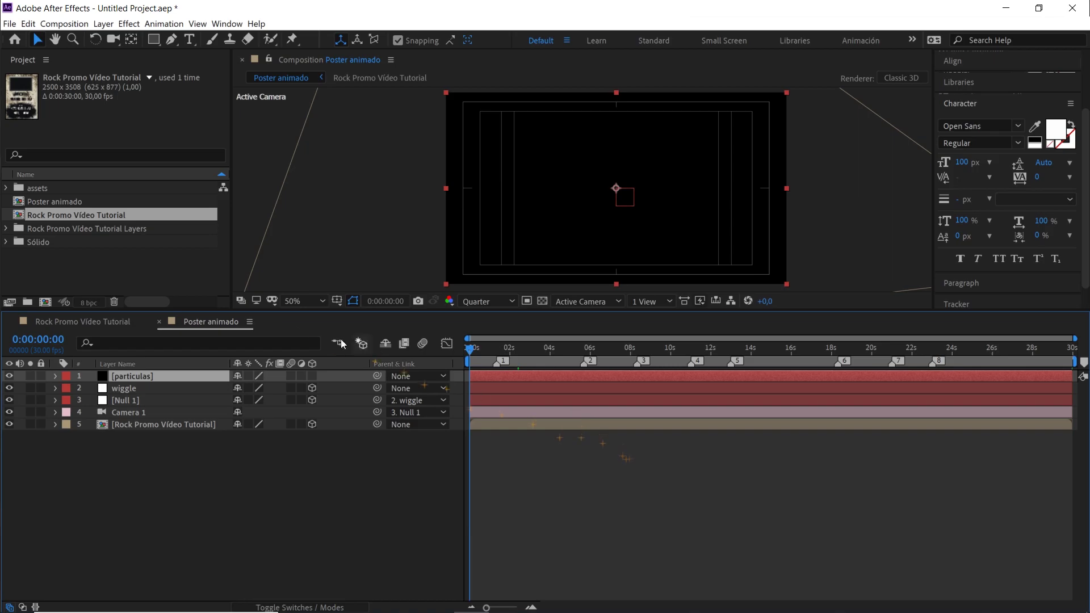
Apply the Trapcode Particular effect to the particulas layer, solo the layer and preview the particles at about 10 seconds
left_click(130, 24)
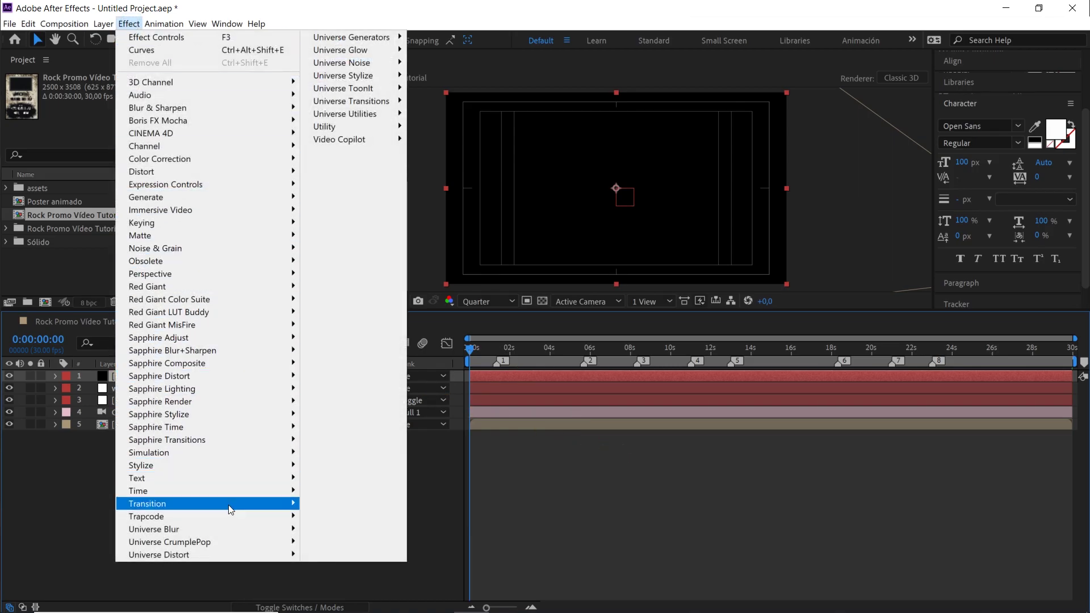
mouse_move(230, 514)
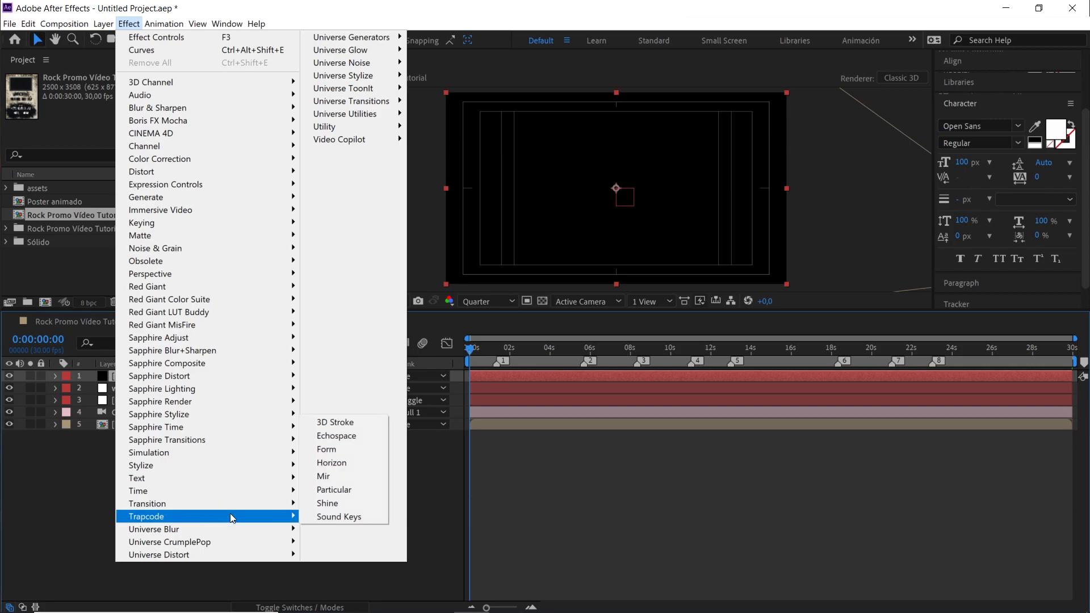
left_click(339, 490)
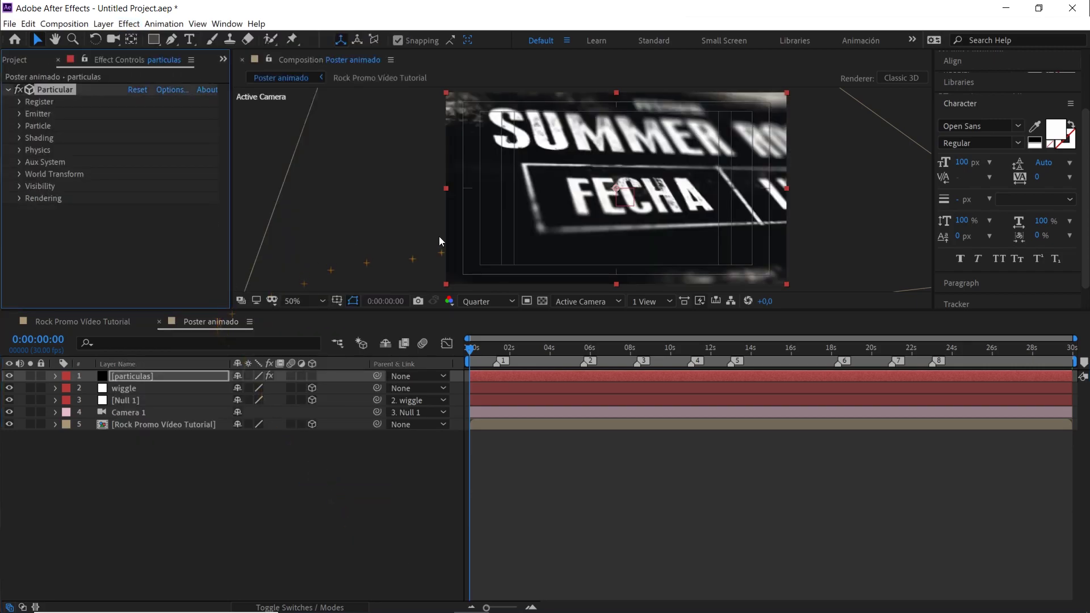
left_click(30, 376)
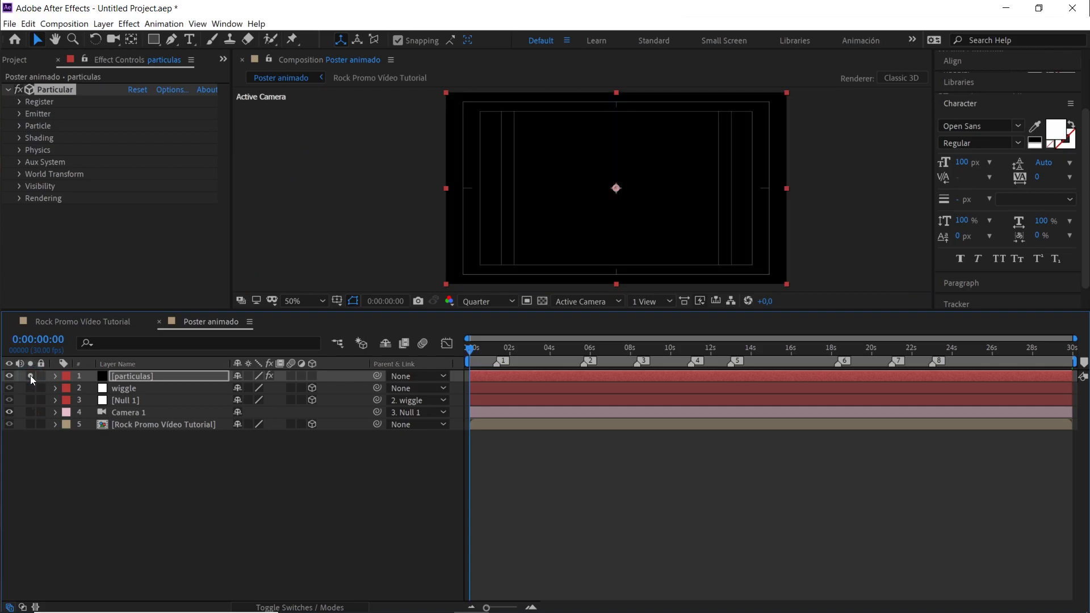
left_click_drag(464, 355, 672, 351)
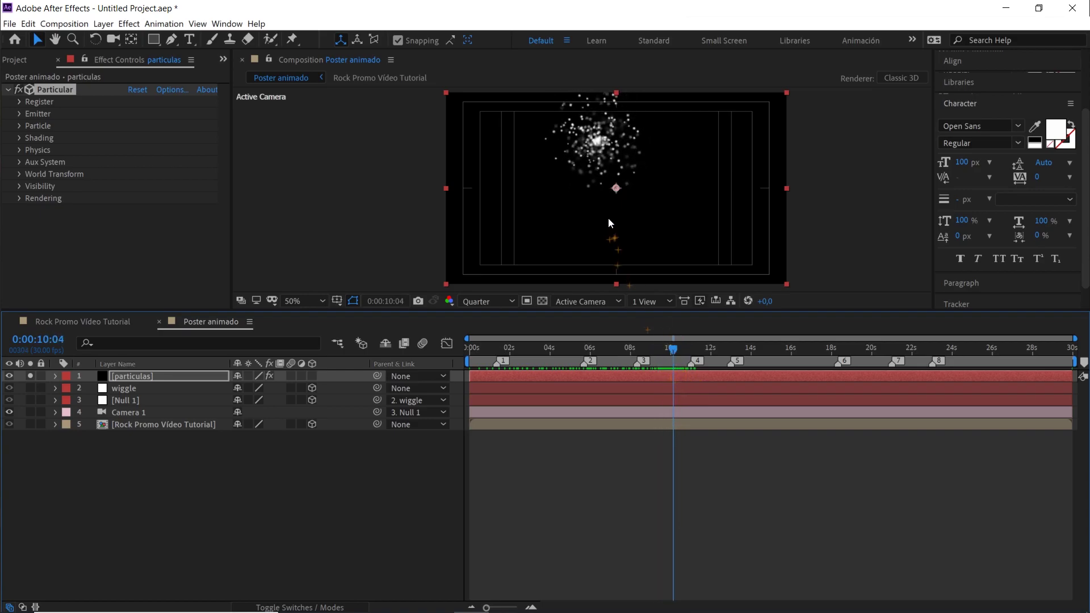
Set the preview resolution to Full and enlarge the composition viewer to inspect the particles
left_click(496, 303)
left_click(495, 323)
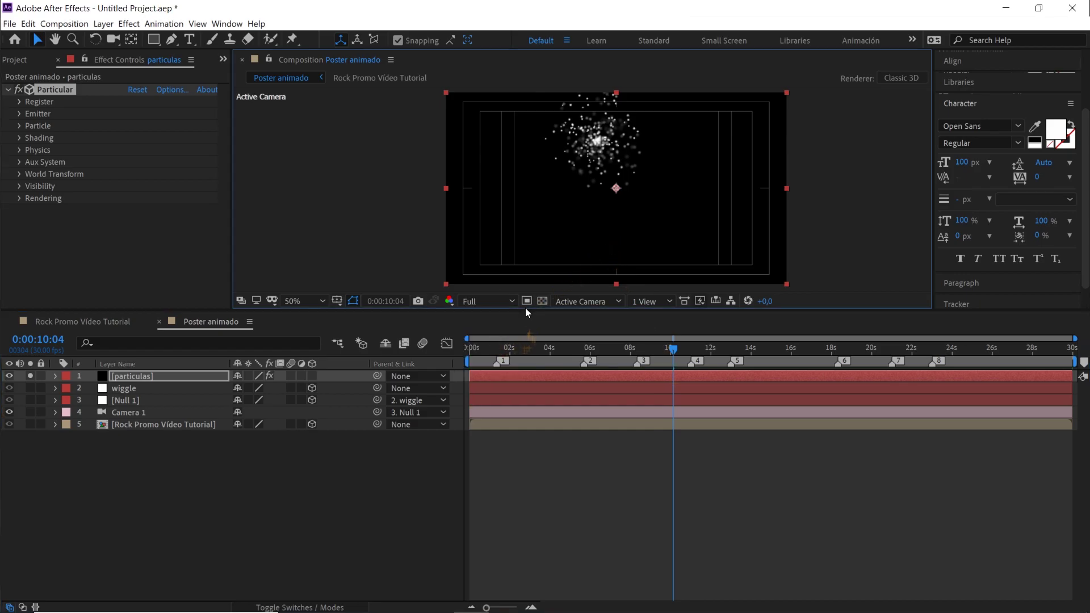
left_click_drag(521, 310, 524, 385)
scroll(580, 270, "up", 2)
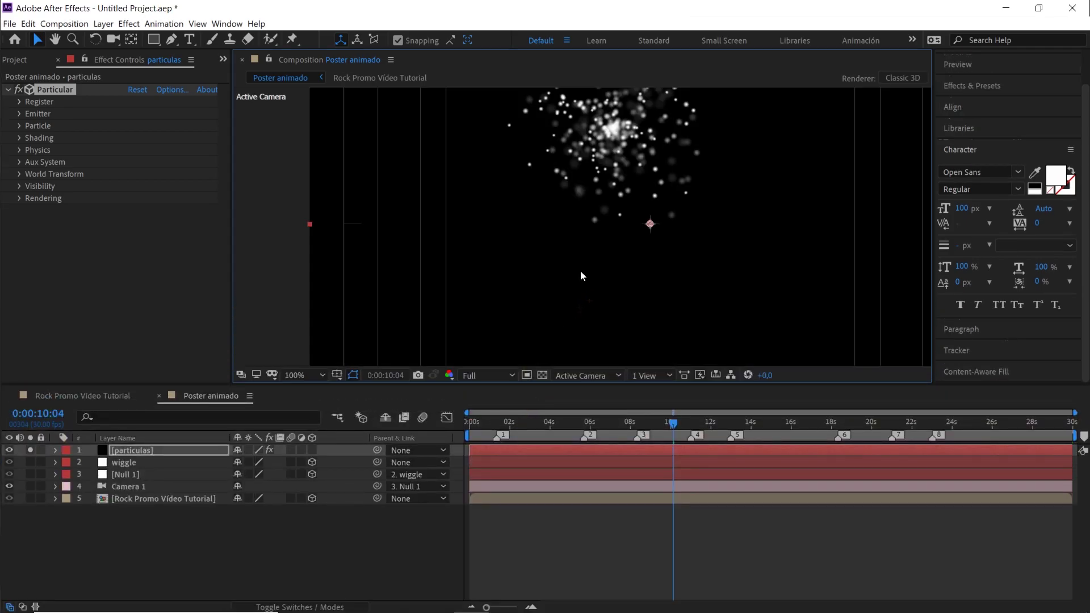
scroll(580, 270, "down", 2)
Change Particular's Emitter Type to Box
left_click(20, 113)
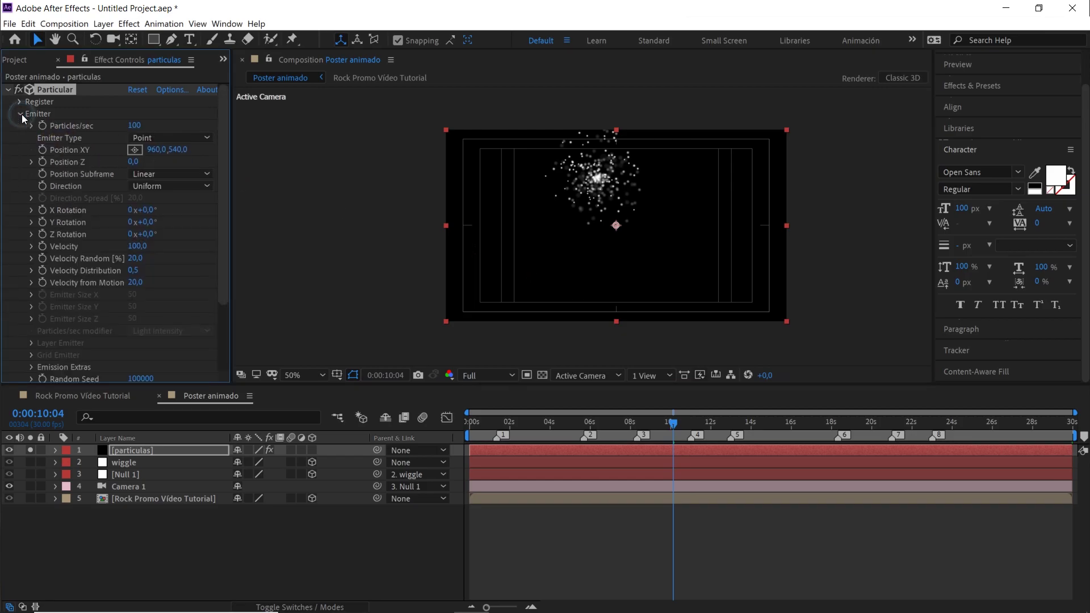
left_click(150, 134)
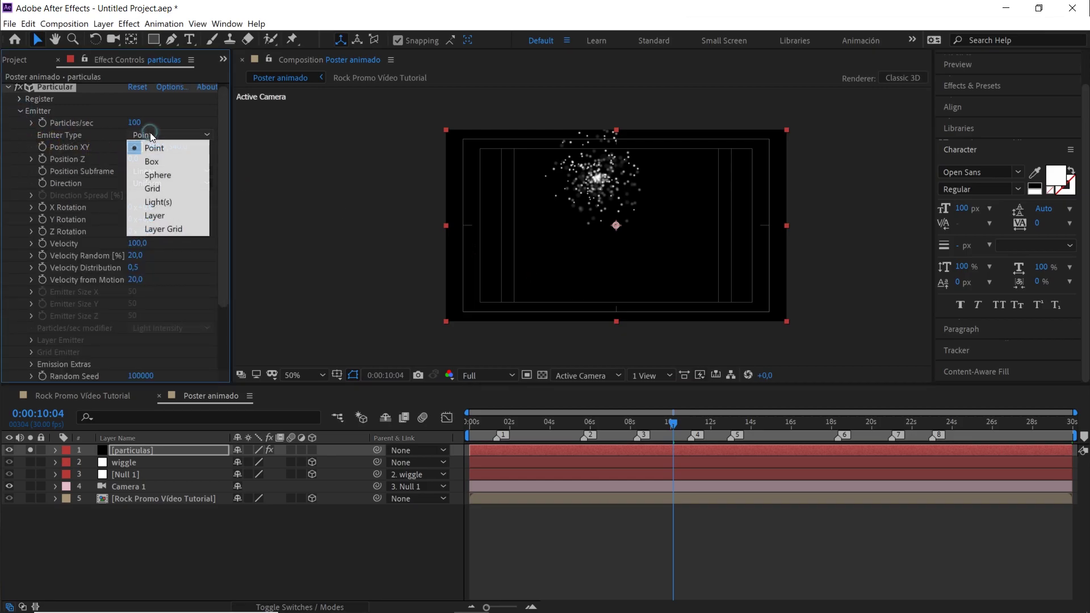
left_click(159, 163)
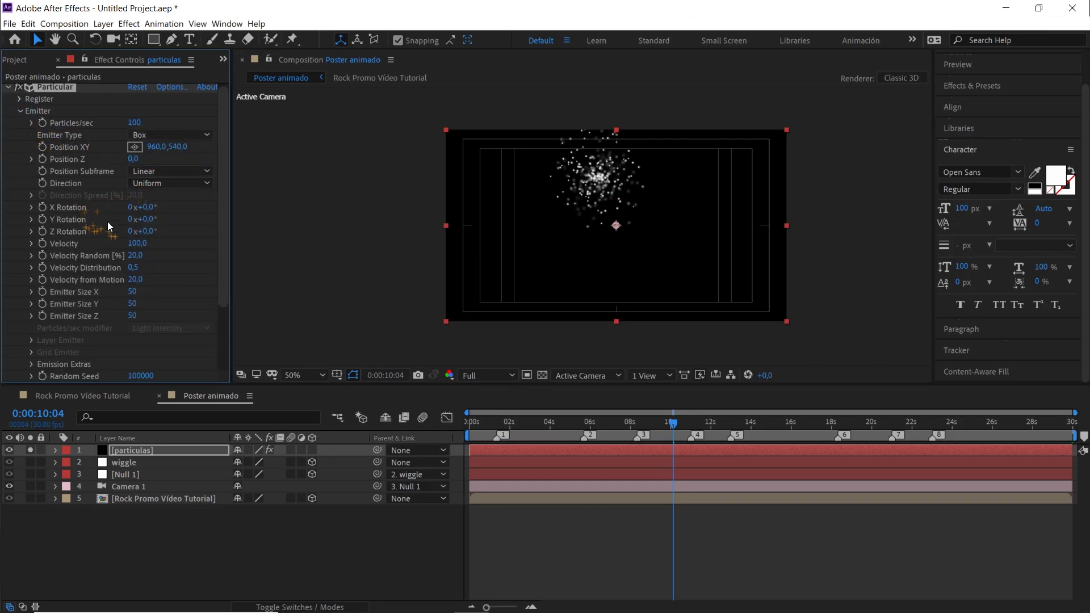
Set the emitter's Velocity to 50, Velocity Distribution to 0 and Velocity from Motion to 0
left_click(138, 243)
type("50")
key("Tab")
key("Tab")
type("0")
key("Tab")
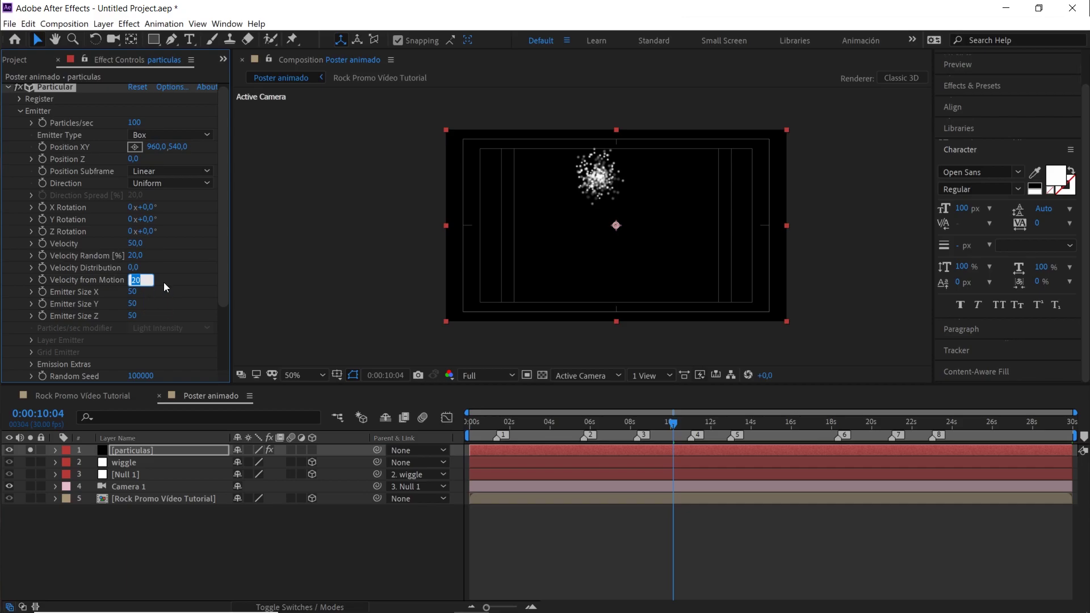
type("0")
left_click(164, 280)
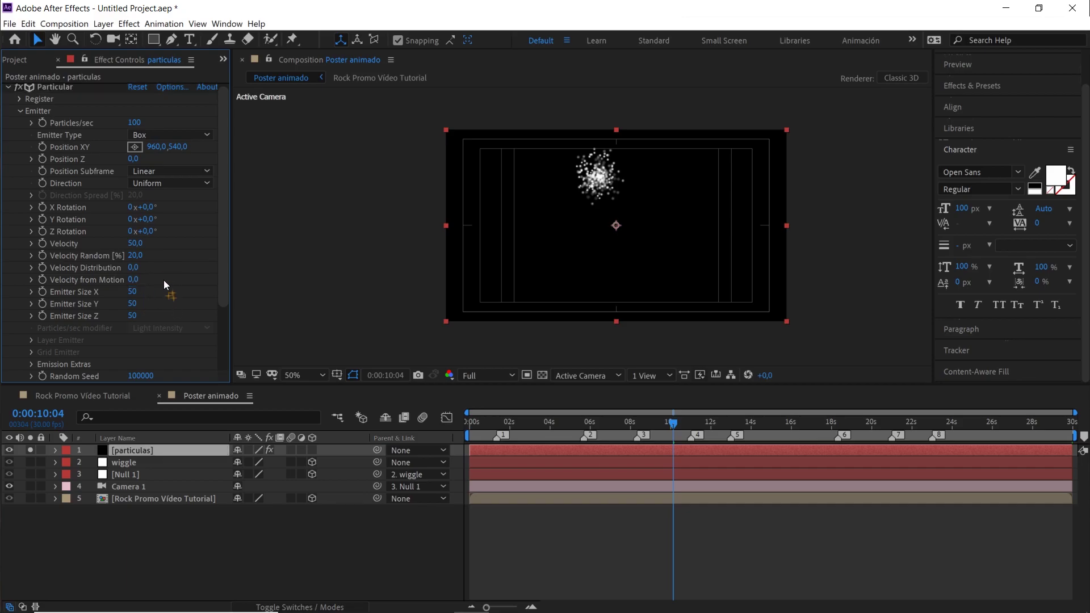
Set the emitter size to 3800 in X, 3200 in Y and 200 in Z
left_click(133, 292)
type("3800")
key("Tab")
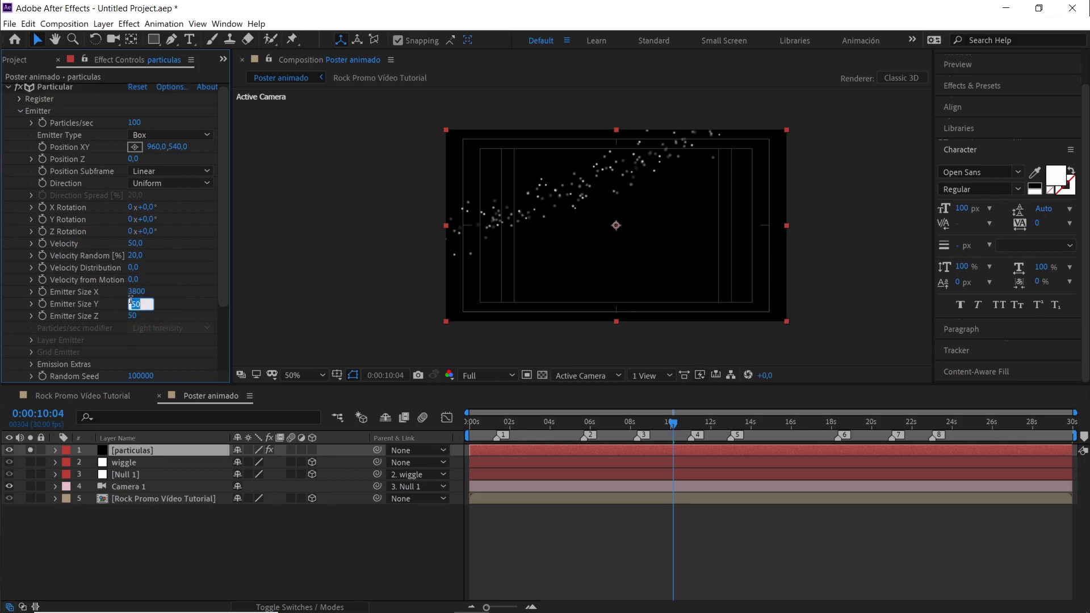
type("3200")
left_click(133, 316)
left_click(186, 296)
Keep the Sphere particle type and set the particles' Life to 10 seconds and Size to 3
left_click_drag(224, 228, 223, 288)
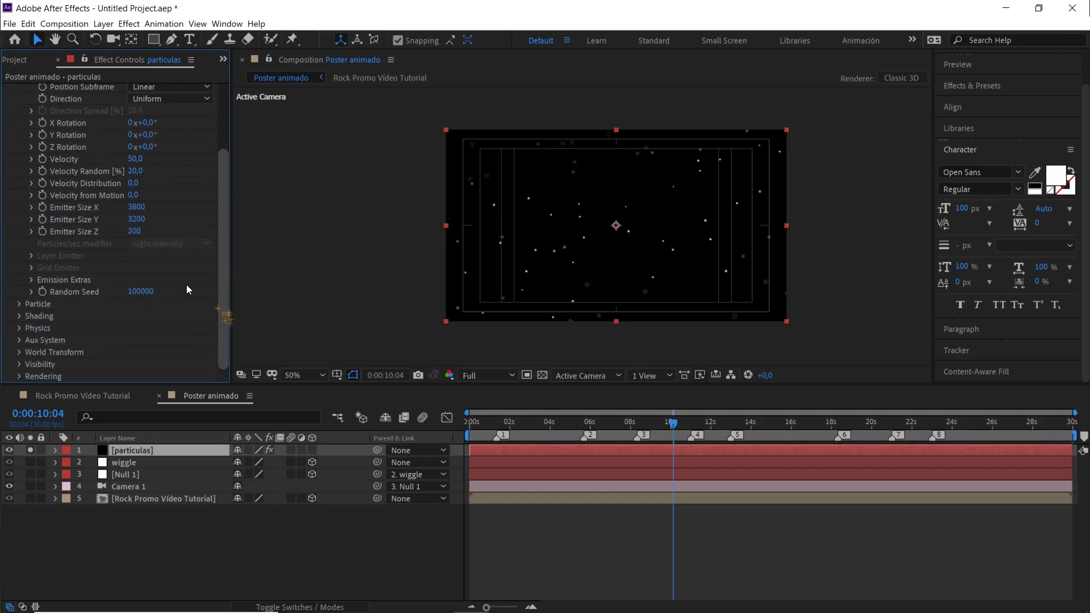
left_click(18, 304)
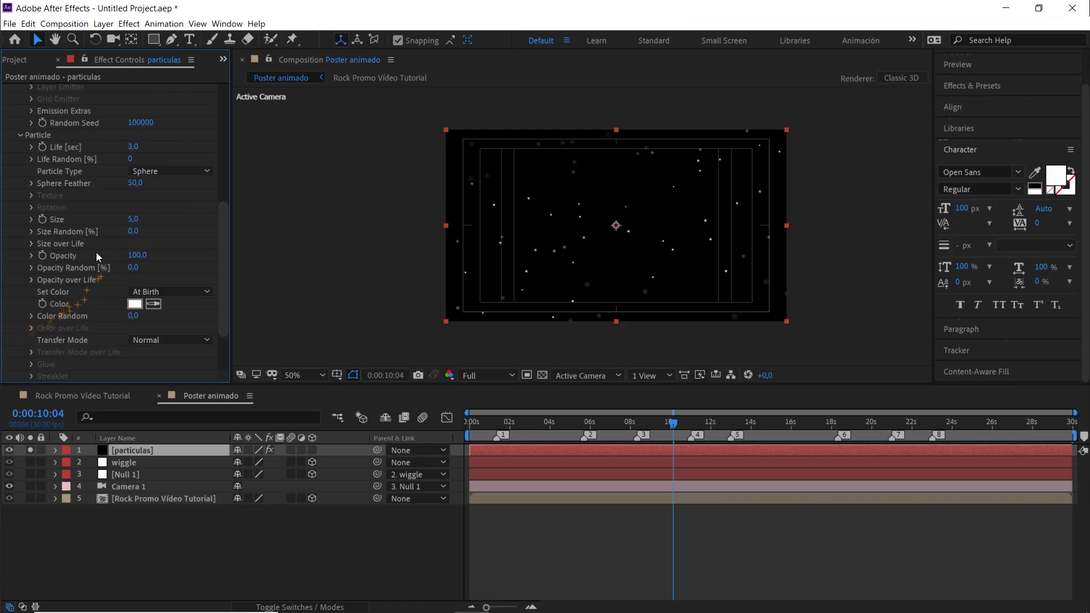
left_click(165, 171)
left_click(158, 185)
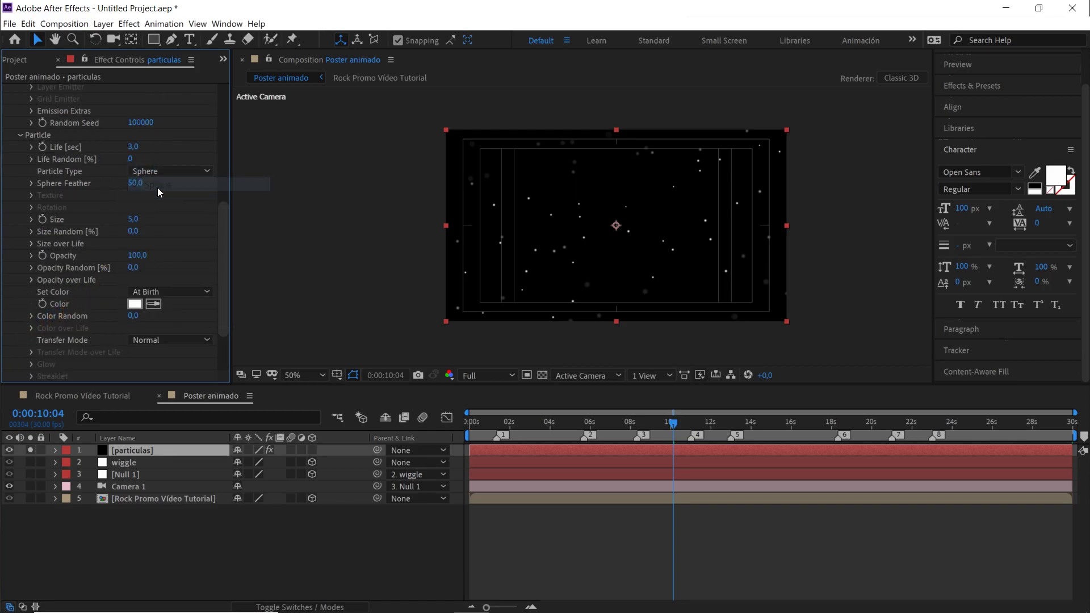
left_click(133, 147)
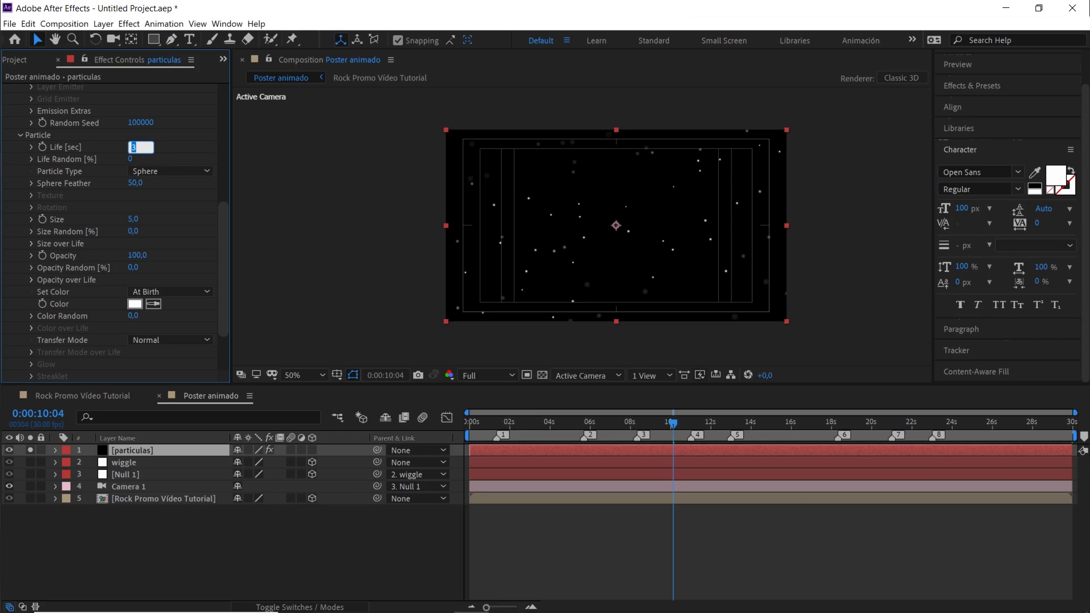
type("10")
key("Return")
left_click(134, 219)
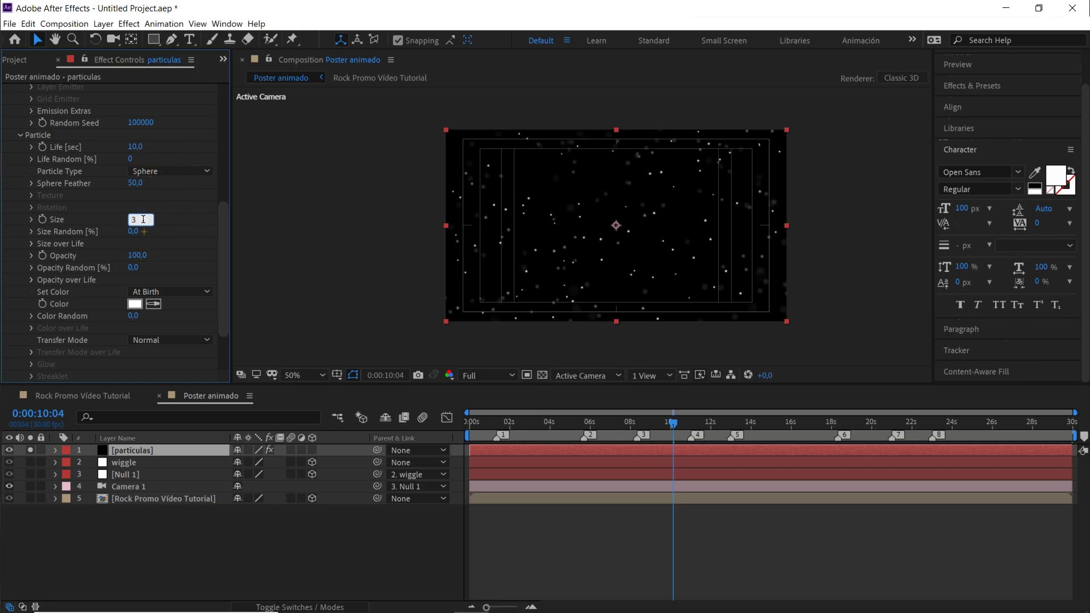
type("3")
key("Return")
Apply the Size over Life preset curve that rises at birth, holds flat and falls off at death
left_click(31, 244)
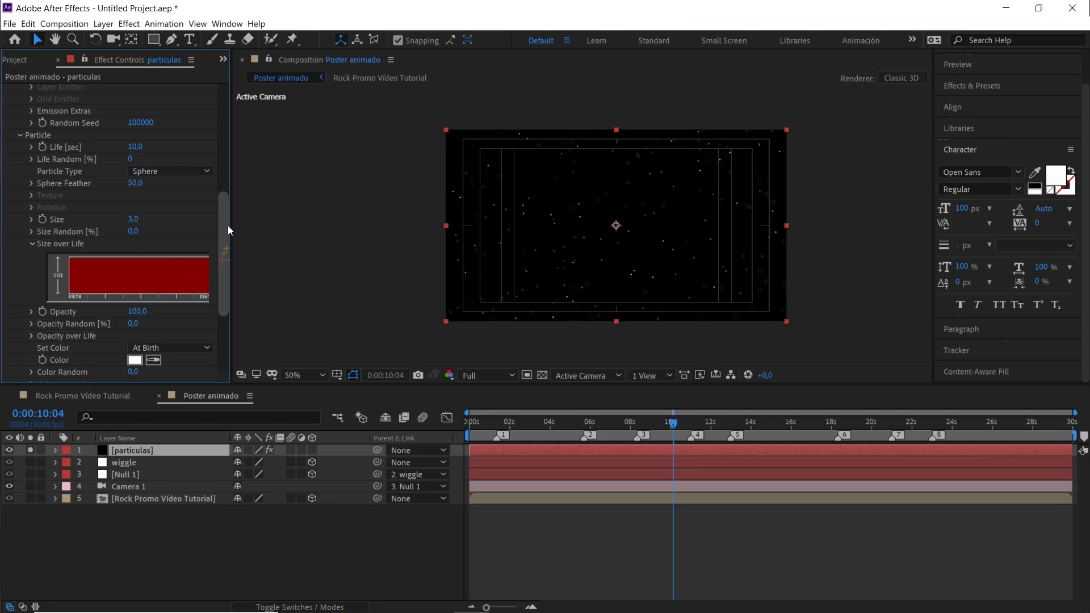
left_click_drag(229, 226, 298, 220)
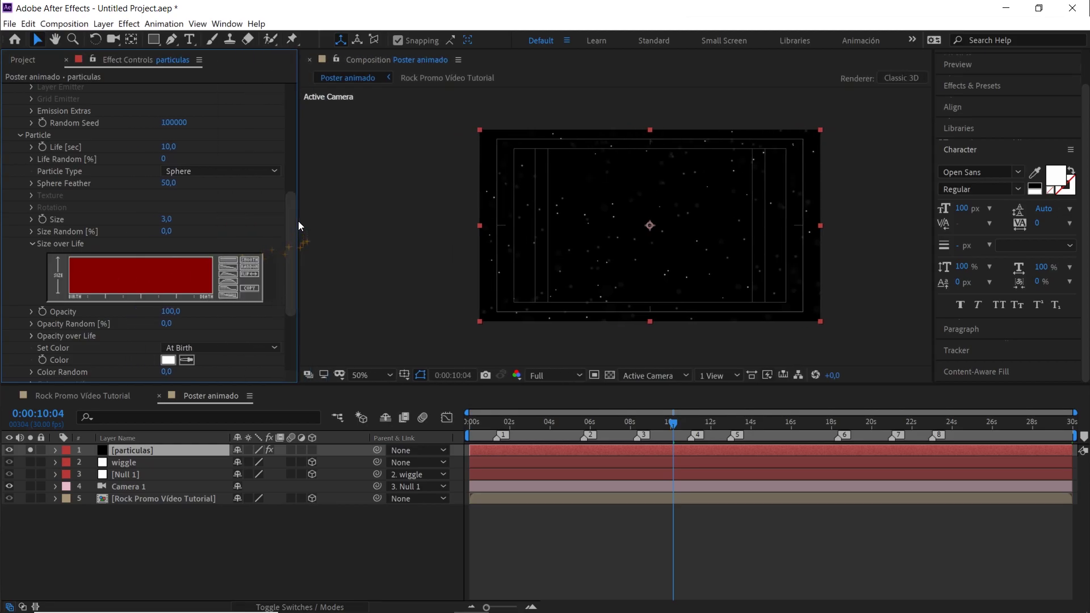
left_click(231, 287)
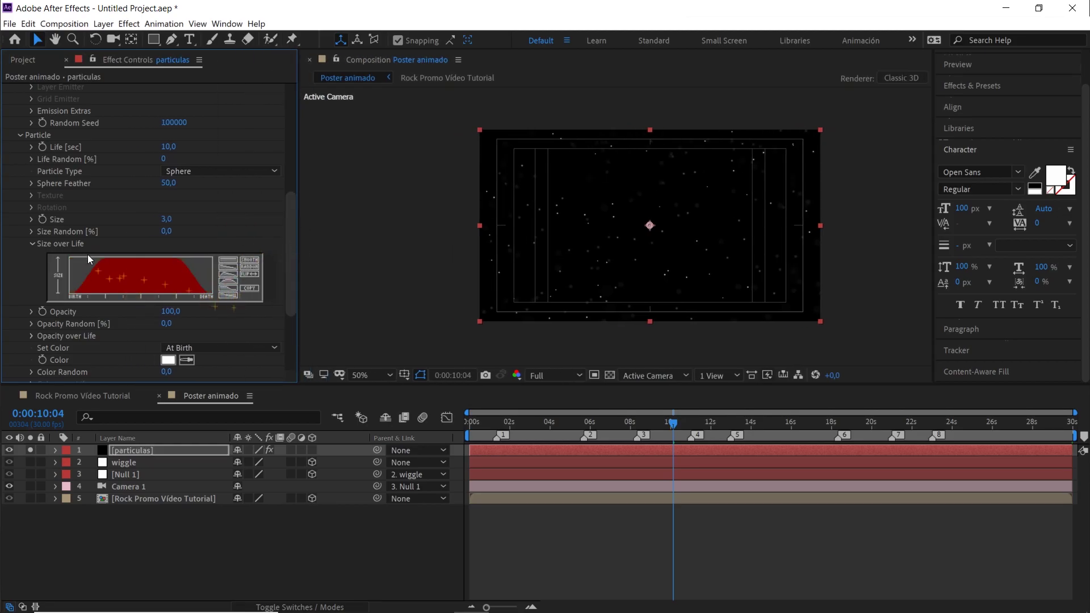
left_click(32, 243)
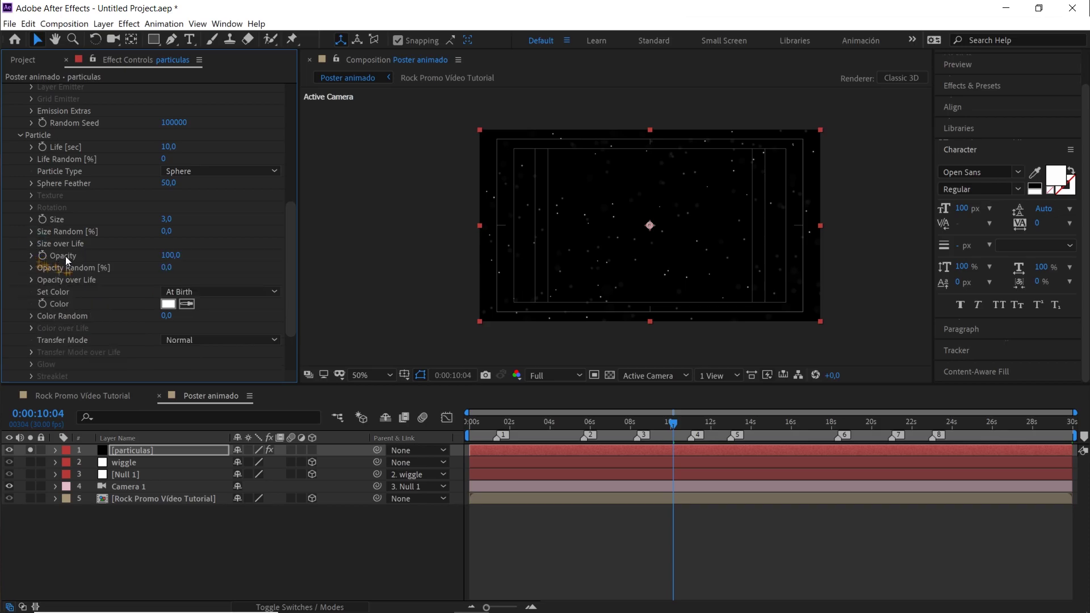
Apply the Opacity over Life preset curve that peaks early and fades out linearly towards death
left_click(31, 279)
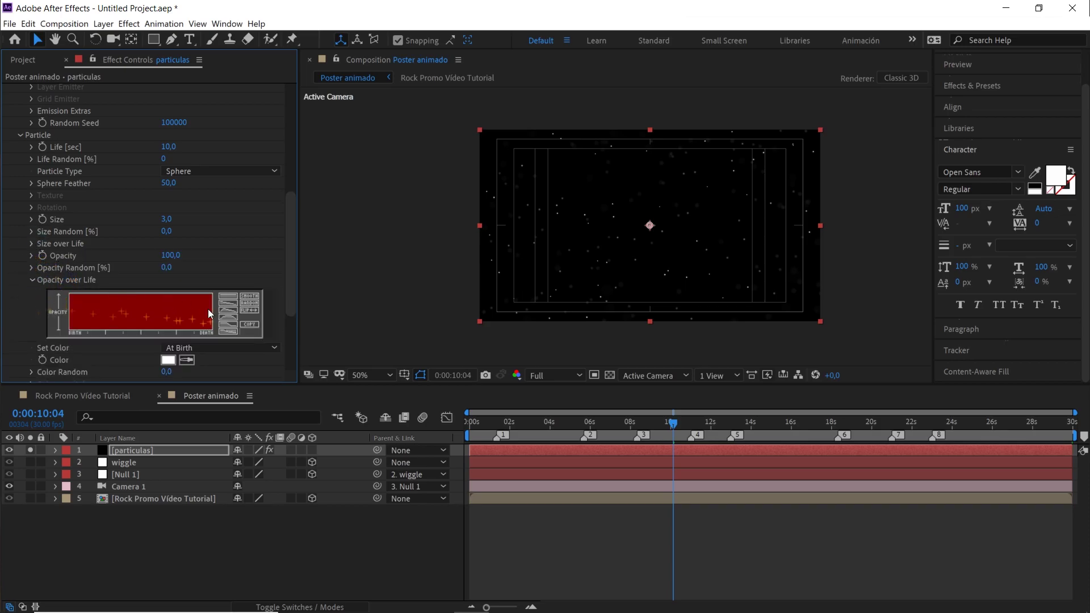
left_click(229, 316)
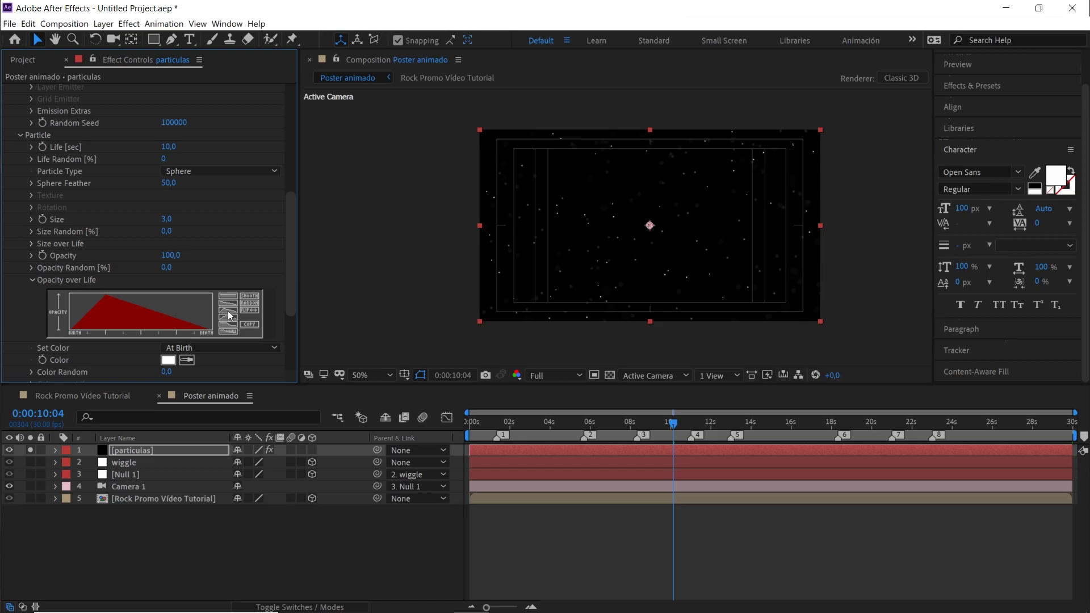
left_click(31, 280)
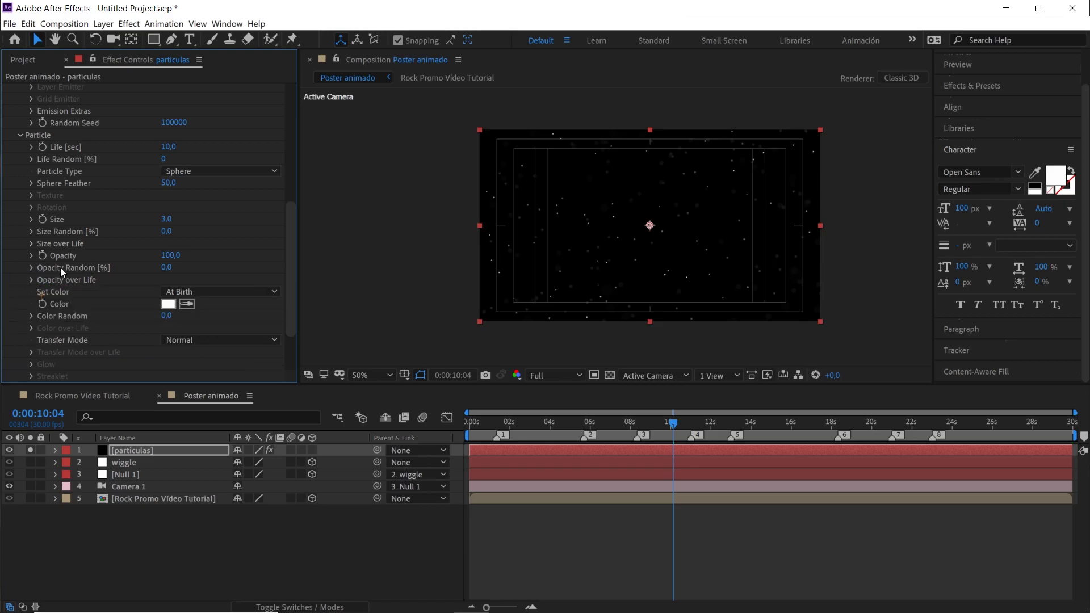
Turn on Motion Blur in Particular's Rendering settings
left_click_drag(292, 213, 295, 257)
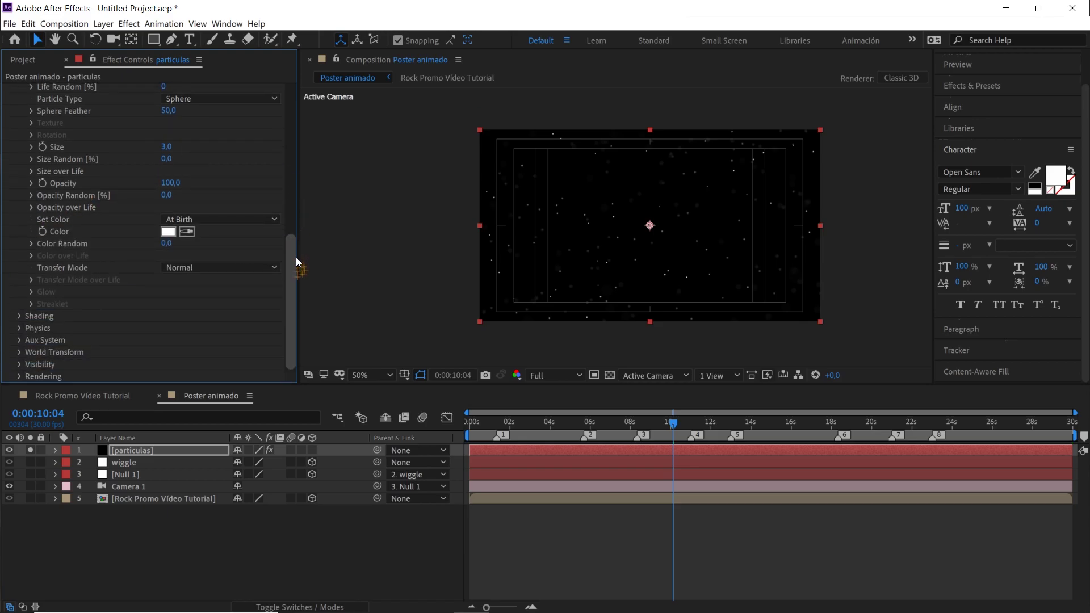
left_click(20, 376)
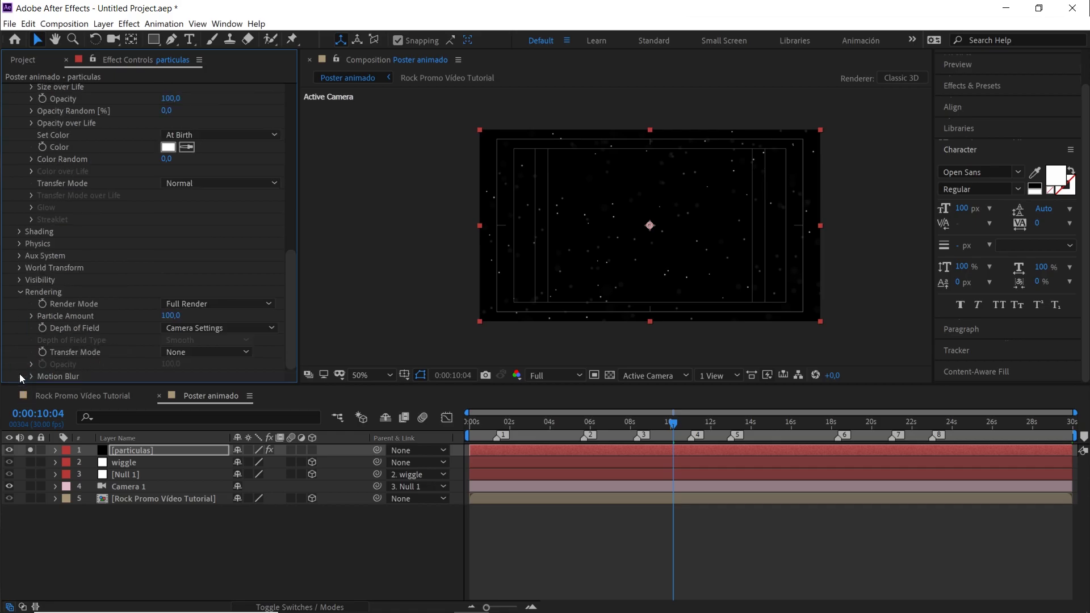
left_click(32, 377)
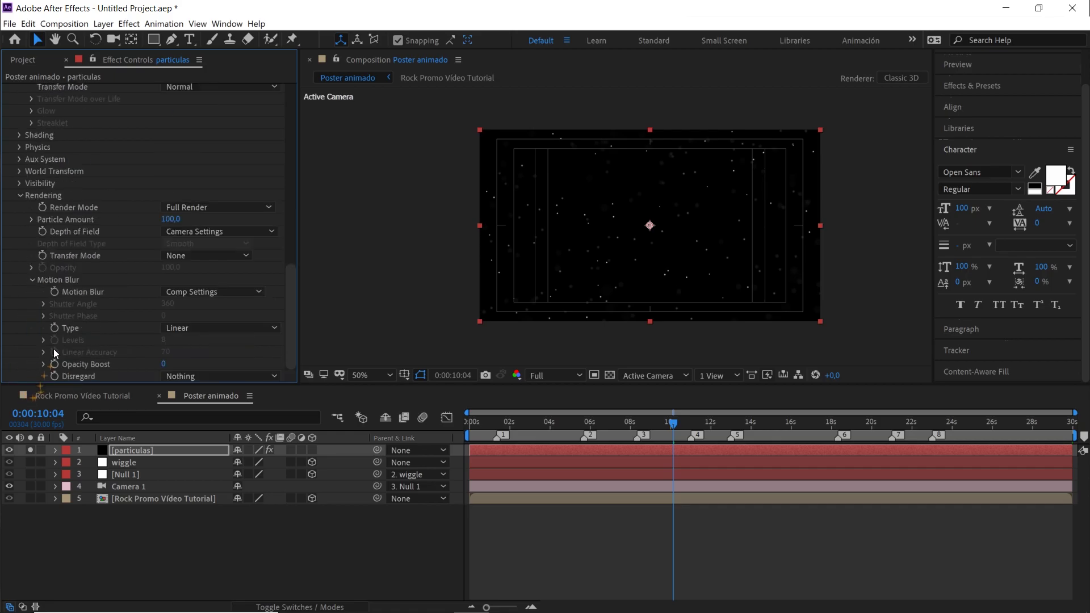
left_click(193, 289)
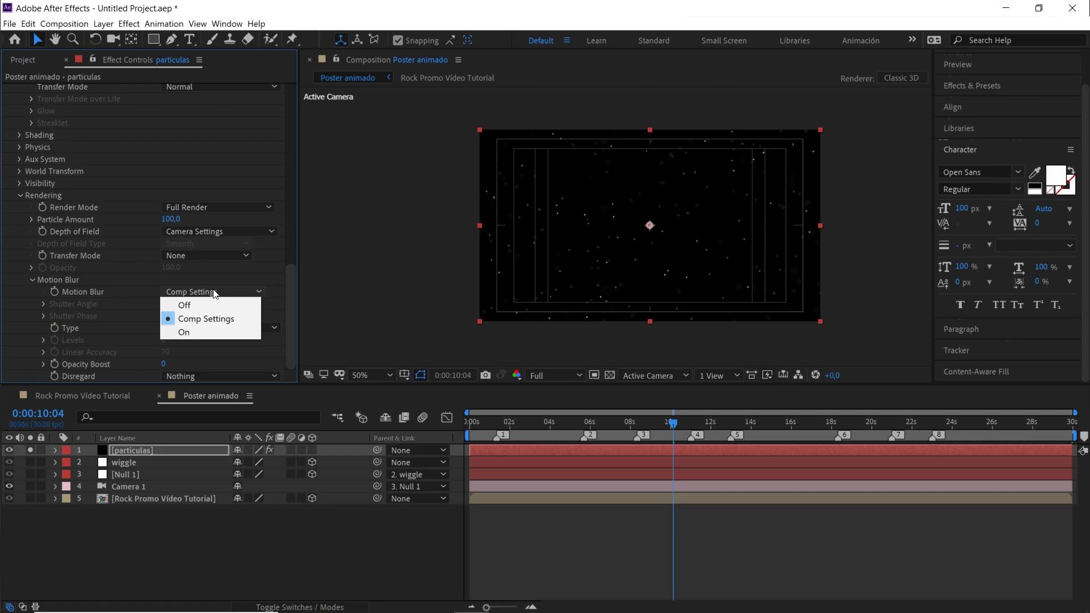
left_click(183, 331)
Compare the particles up close with Particular's Motion Blur switched Off and back On
scroll(664, 227, "up", 2)
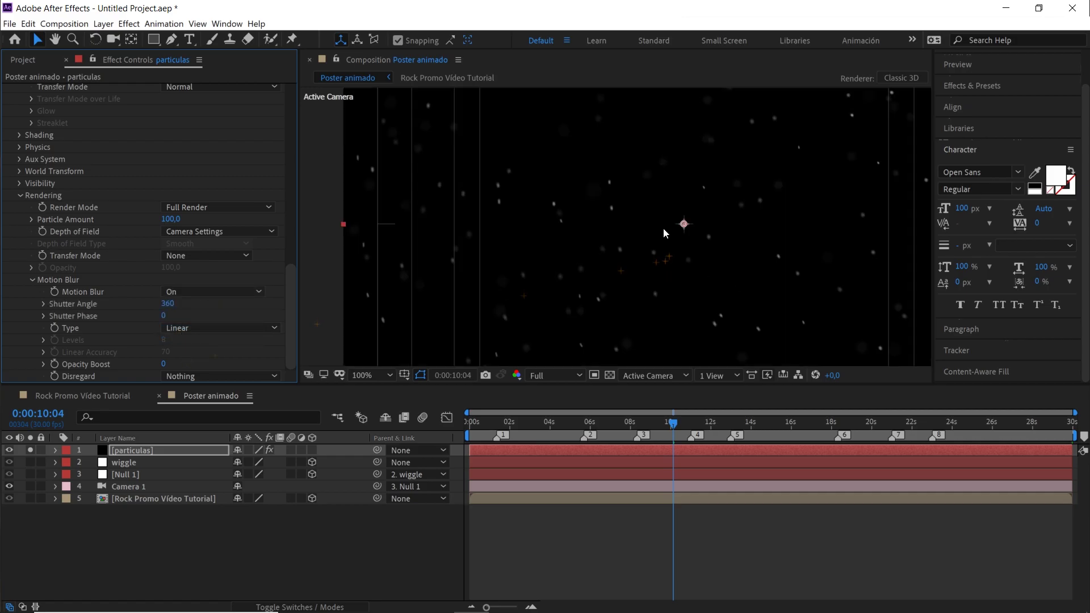
left_click(196, 291)
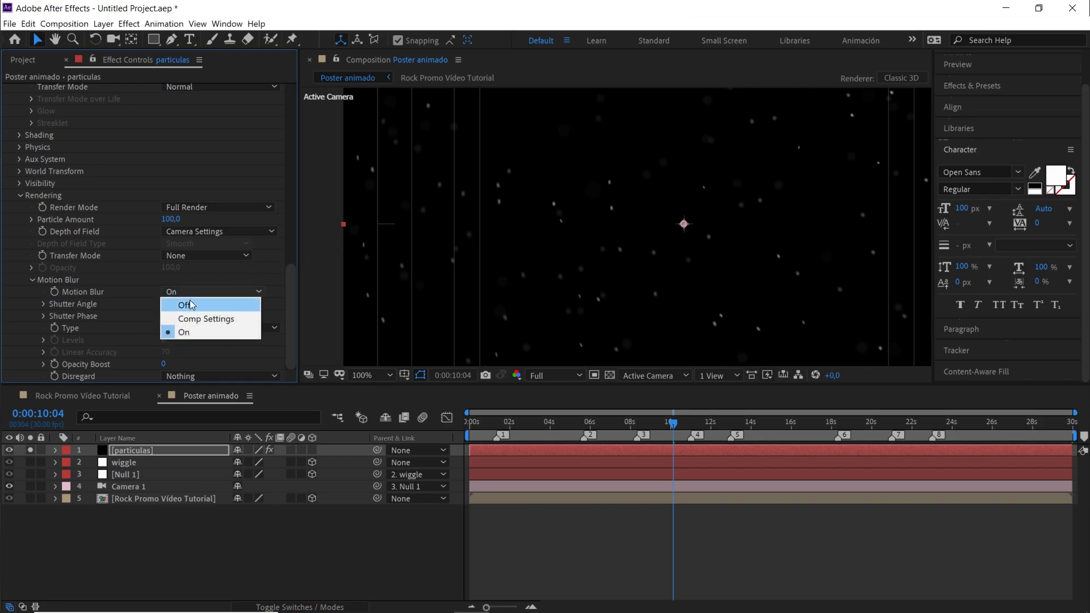
left_click(191, 305)
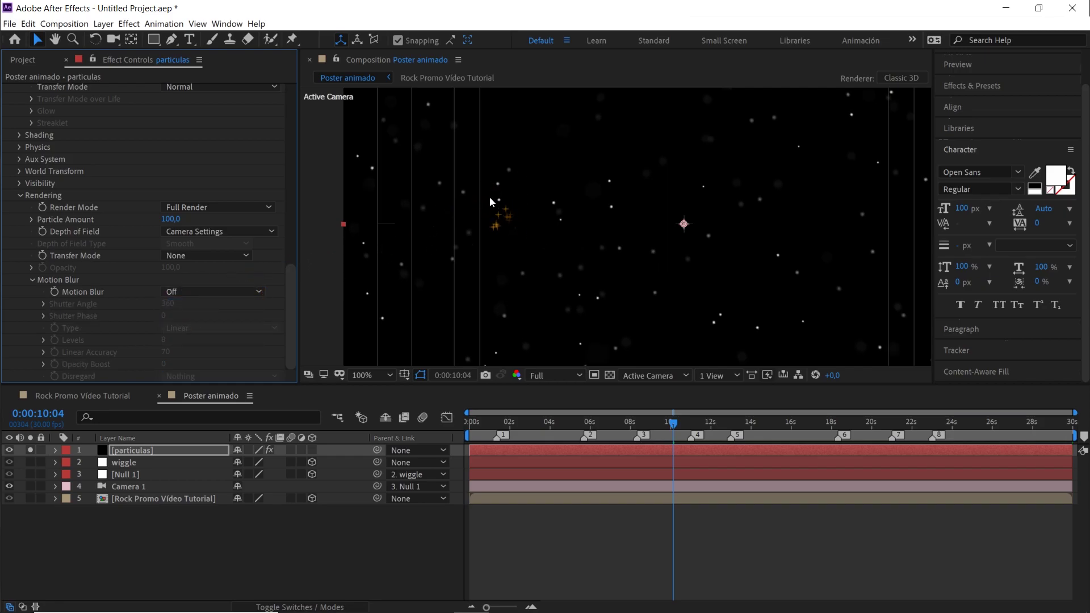
left_click(199, 289)
left_click(182, 330)
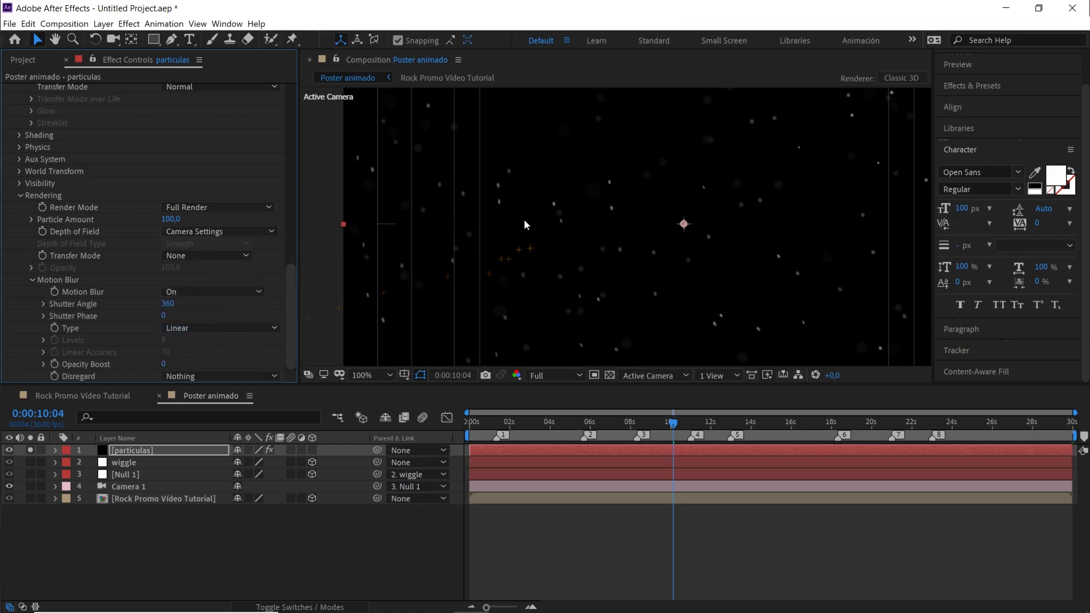
Set the motion blur Shutter Angle to 700 and collapse the Rendering settings
left_click(168, 304)
type("700")
key("Return")
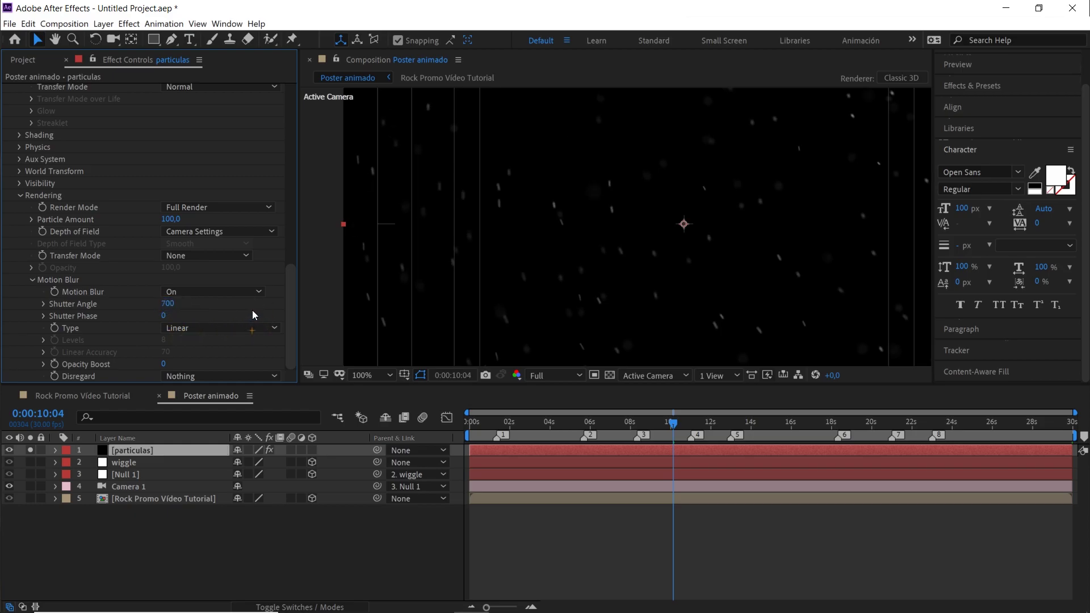
left_click(19, 195)
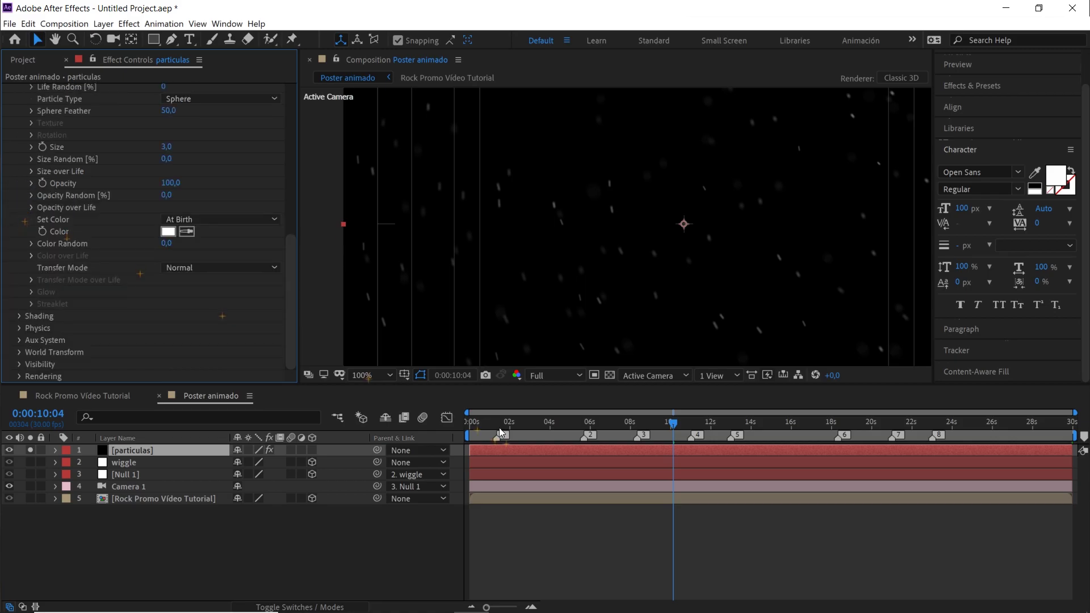
Keyframe Particular's Particles/sec at 100 at the start of the timeline and reveal the particulas layer's keyframes
left_click_drag(497, 418, 439, 426)
scroll(217, 264, "up", 10)
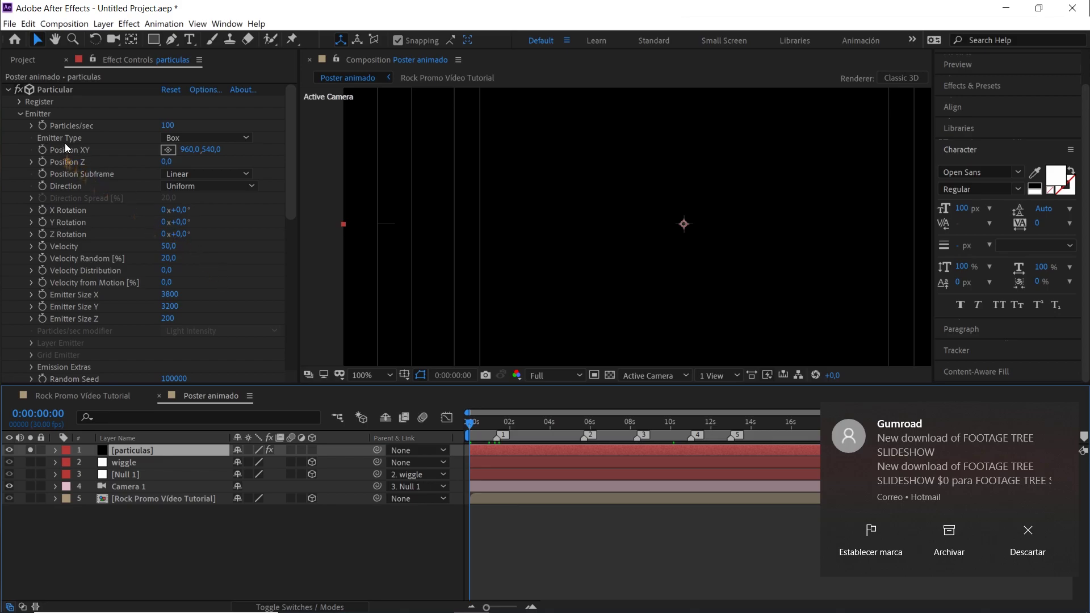
left_click(80, 125)
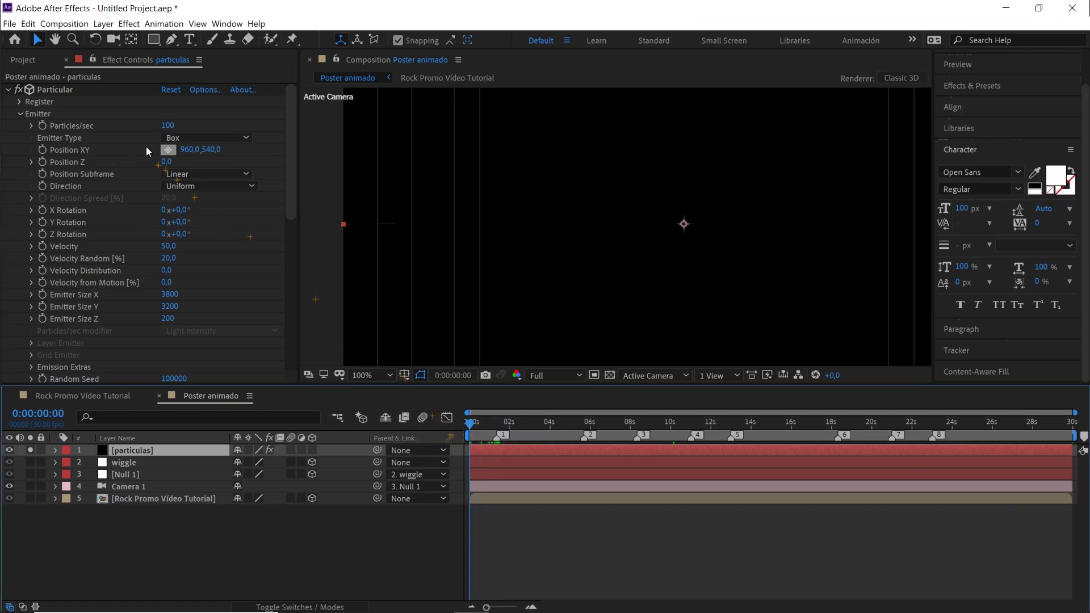
left_click(51, 135)
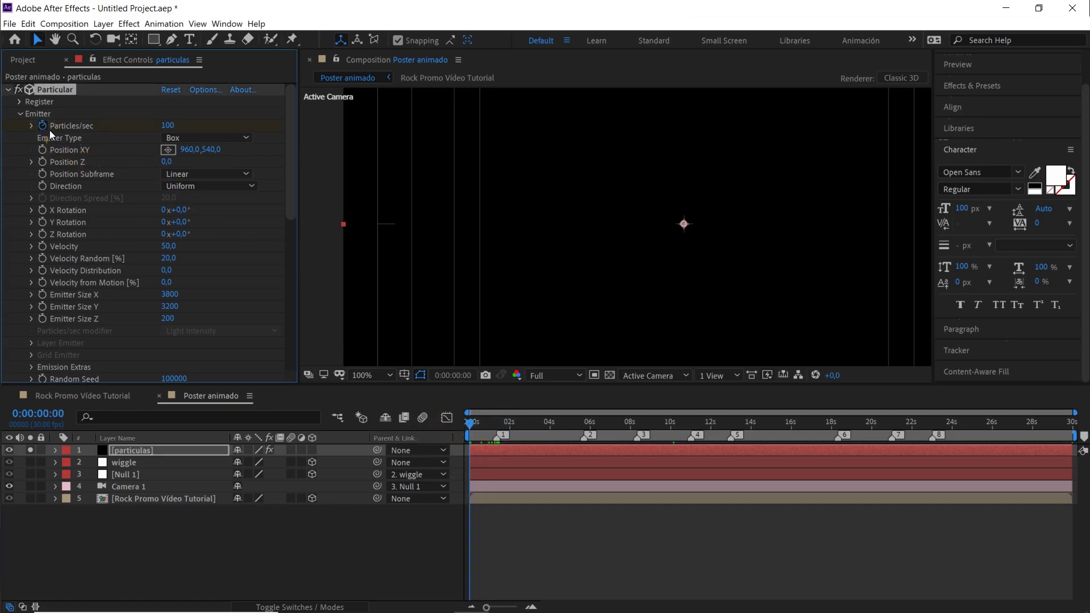
left_click(506, 453)
key("u")
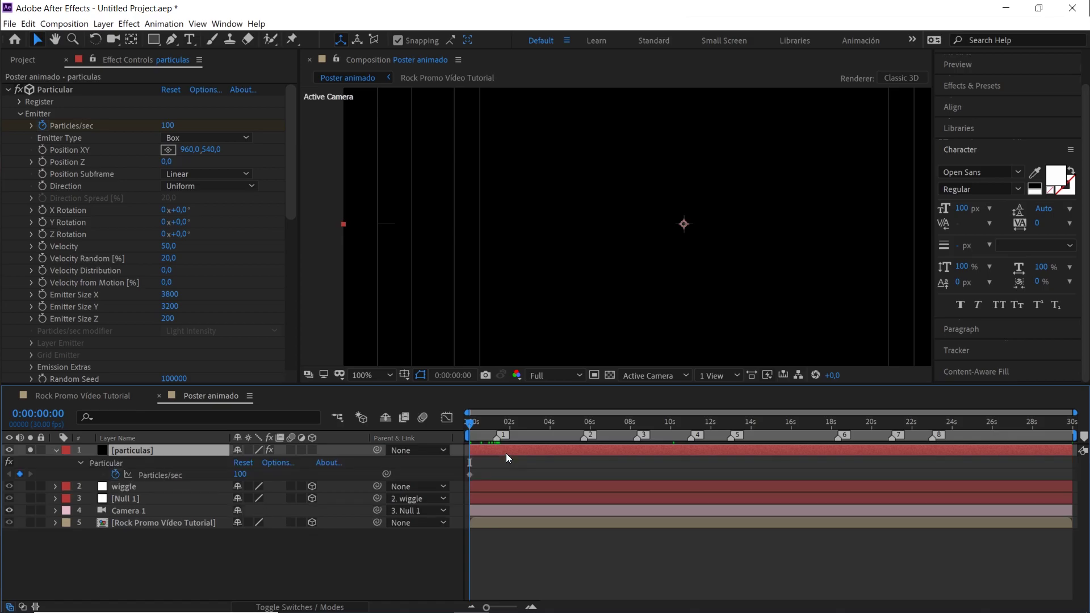
Add a second Particles/sec keyframe with a value of 15 at 2 seconds
left_click_drag(482, 429, 510, 437)
left_click(169, 122)
type("15")
left_click(246, 246)
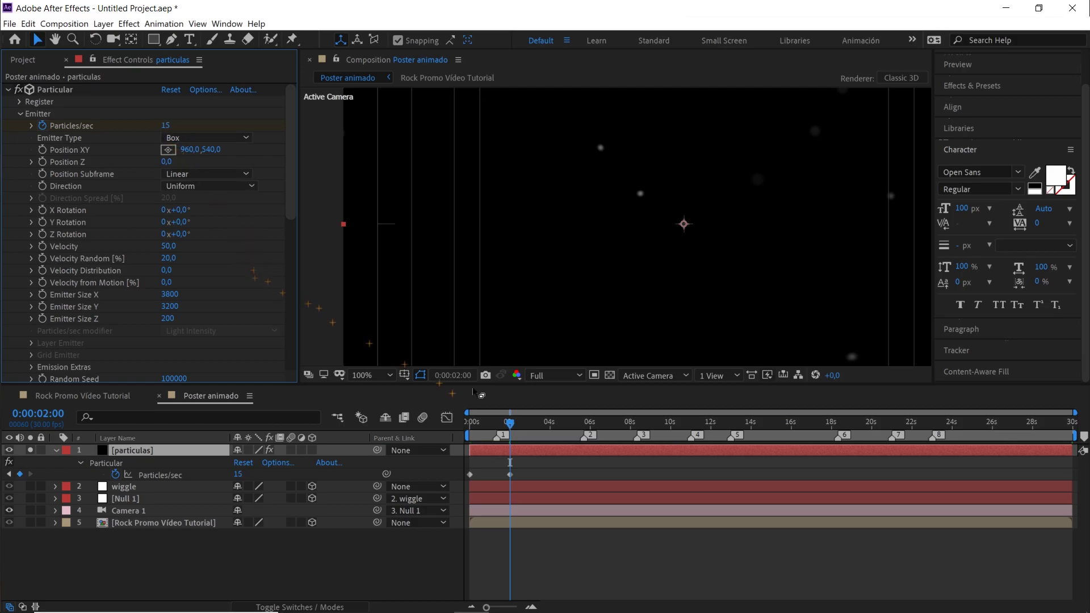
Turn off solo on the particulas layer and view the composition at 50% zoom and Quarter resolution
left_click_drag(510, 425, 454, 424)
left_click(30, 450)
left_click(410, 554)
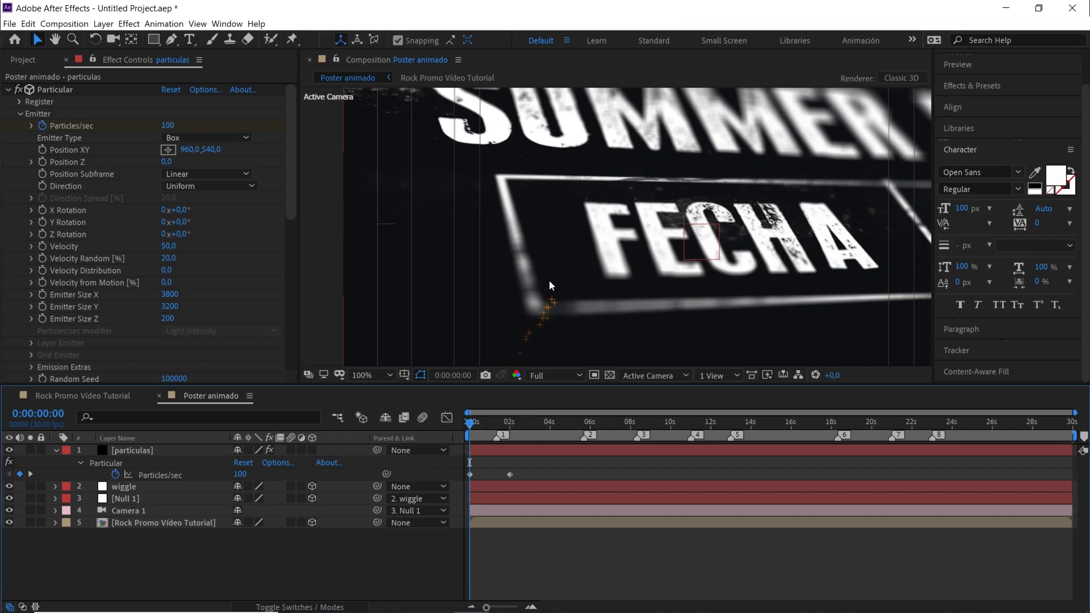
key("comma")
left_click(547, 375)
left_click(554, 455)
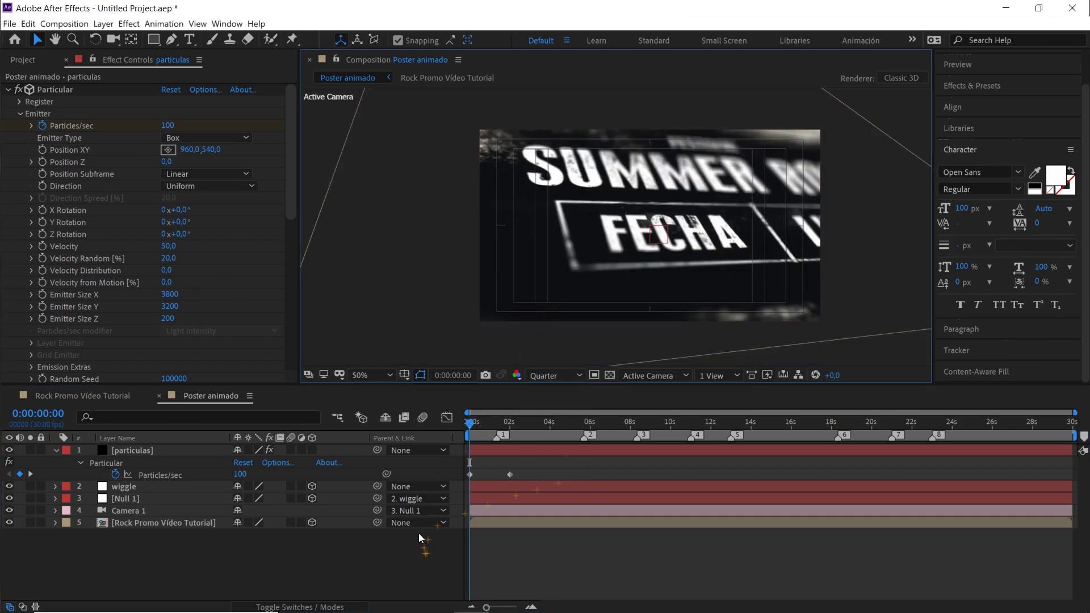
Preview the poster animation with particles from the start and park the playhead at 13 seconds
key("space")
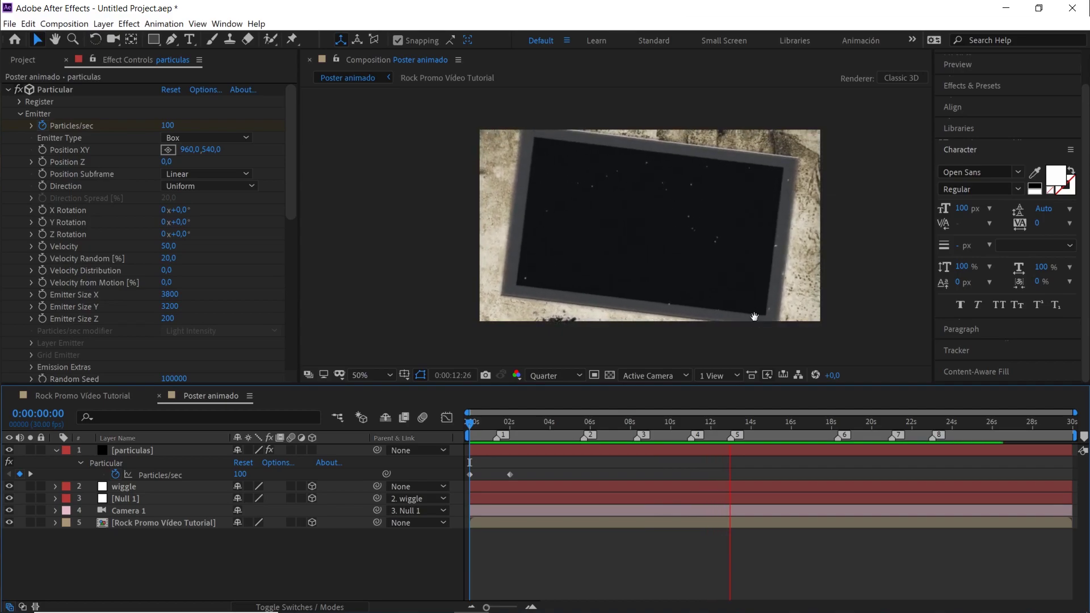
key("space")
mouse_move(731, 418)
left_mouse_down()
mouse_move(635, 424)
mouse_move(731, 424)
left_mouse_up()
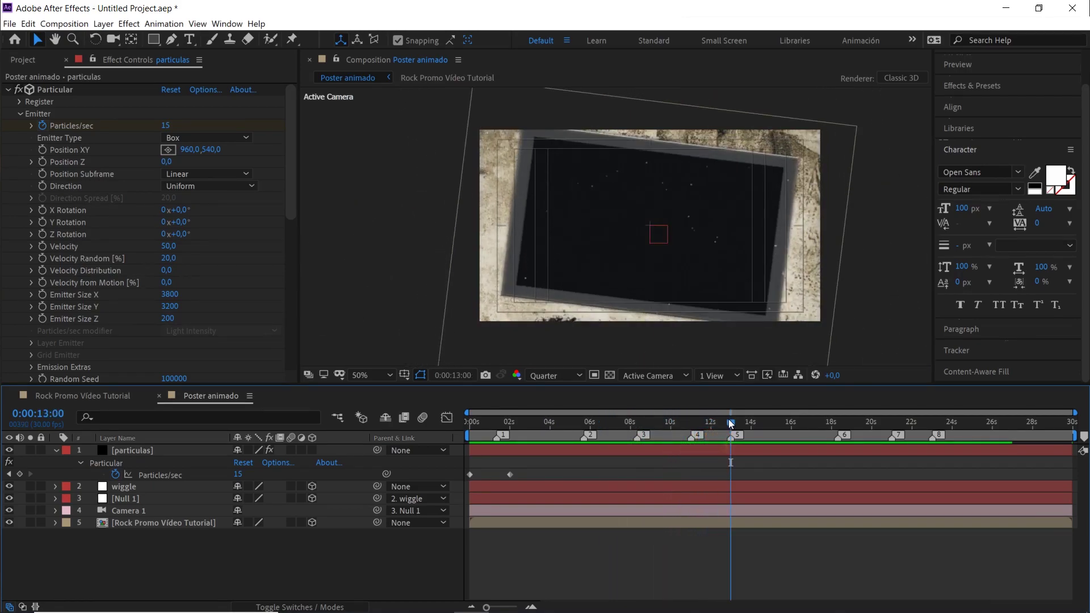
Pre-compose the Matte Footage layer inside Rock Promo Vídeo Tutorial as "footage", leaving all attributes in the current composition
double_click(139, 523)
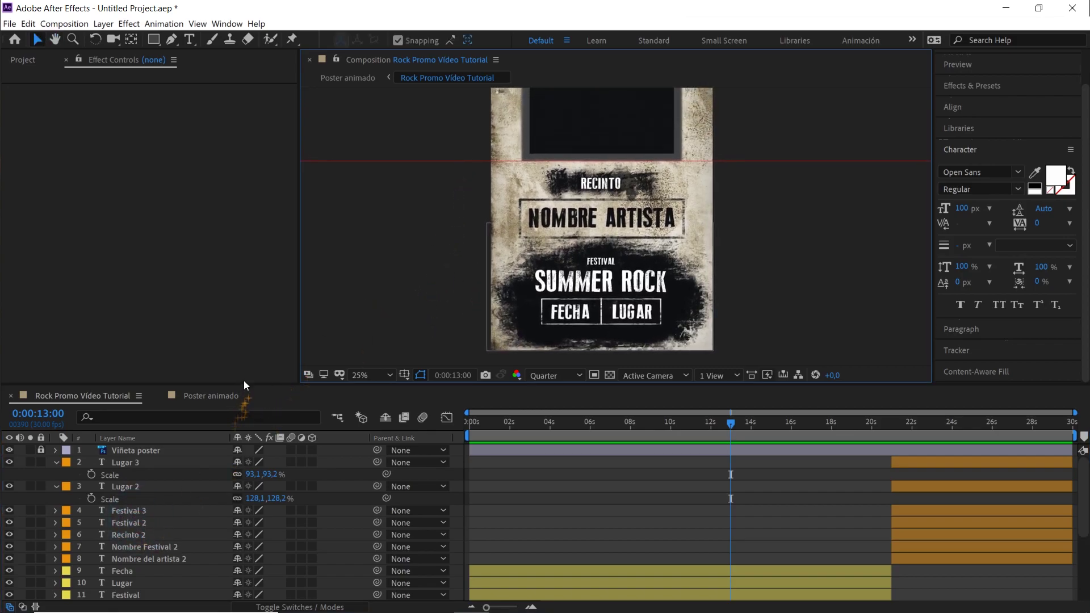
left_click_drag(244, 382, 261, 322)
key("space")
left_click_drag(459, 203, 449, 240)
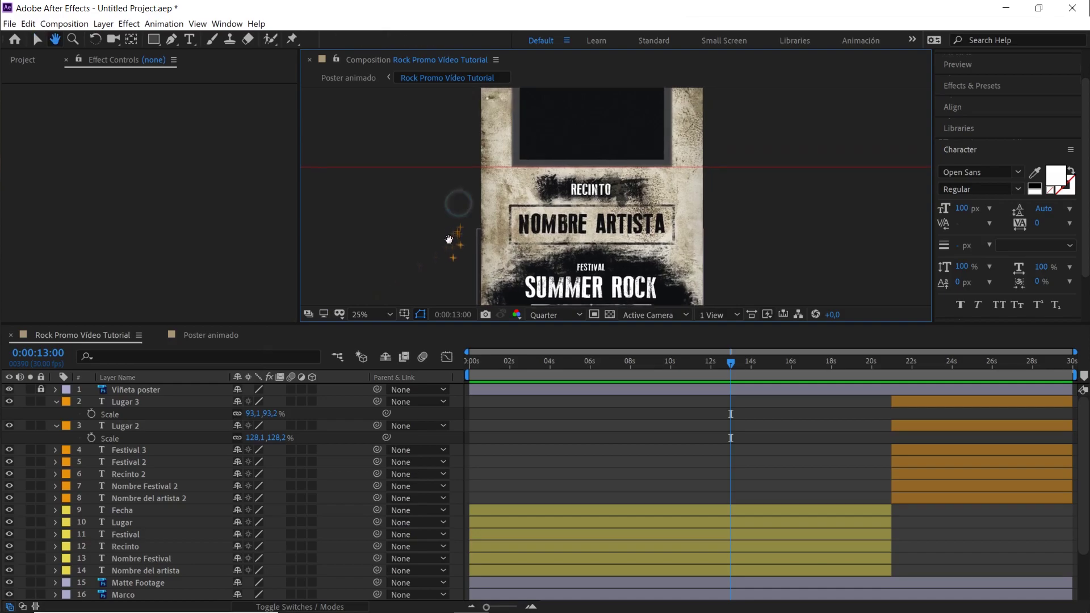
left_click(588, 133)
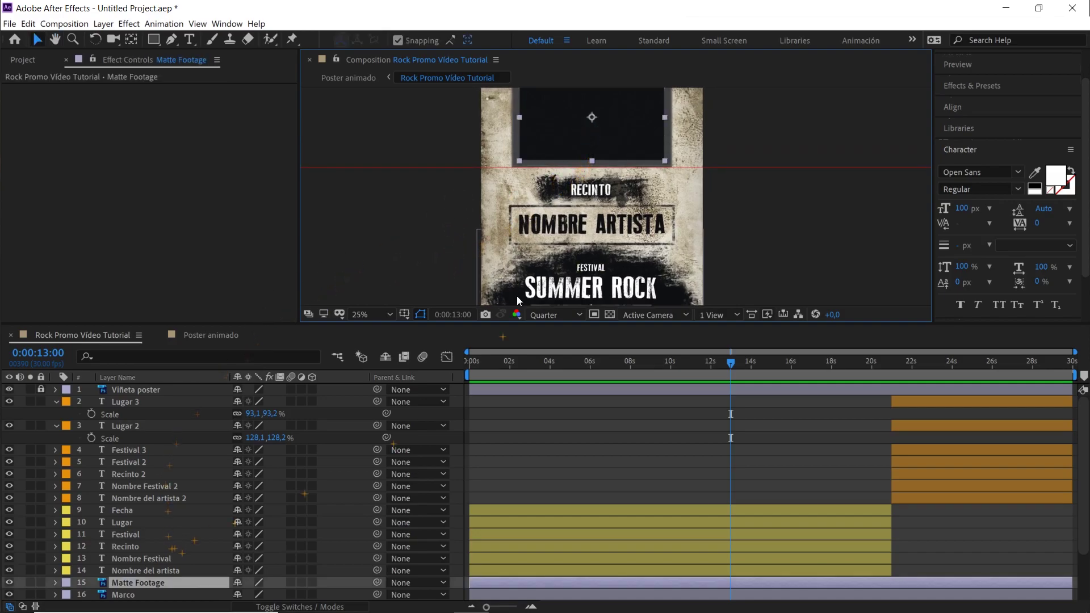
left_click_drag(482, 135, 469, 198)
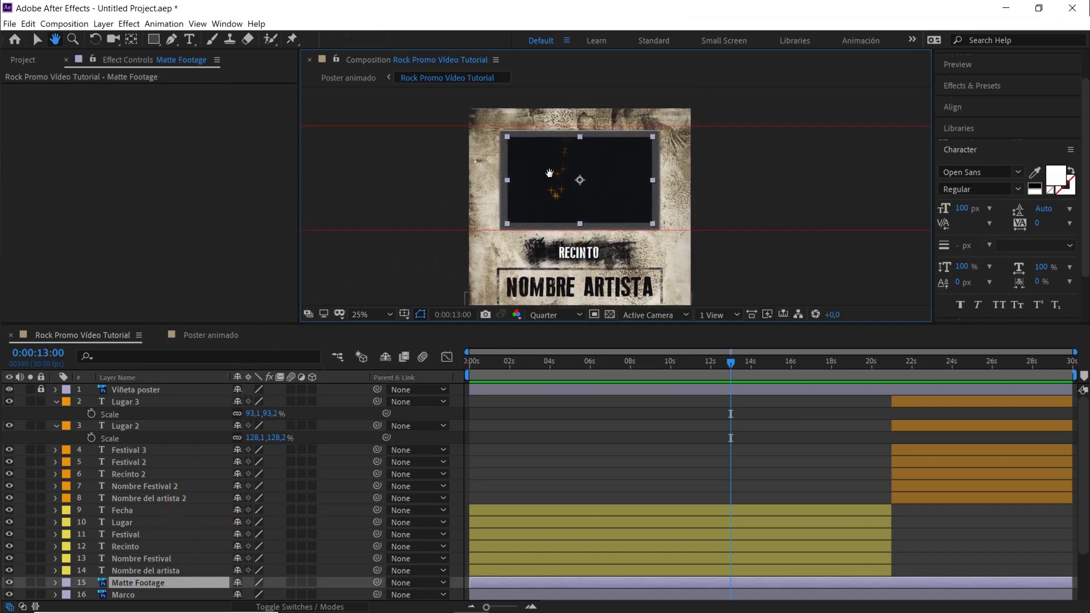
right_click(144, 582)
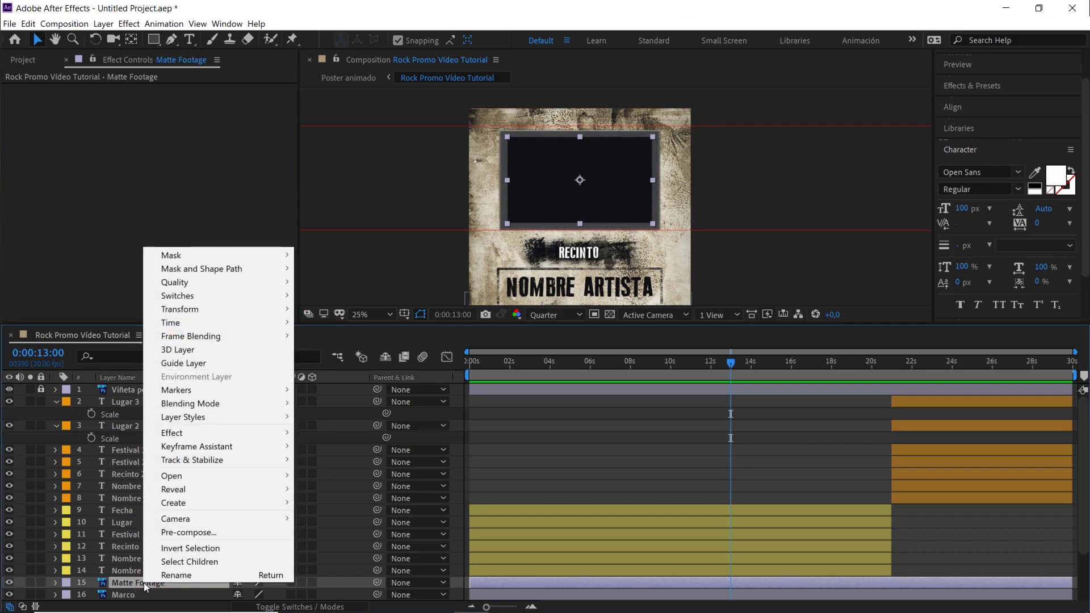
left_click(223, 533)
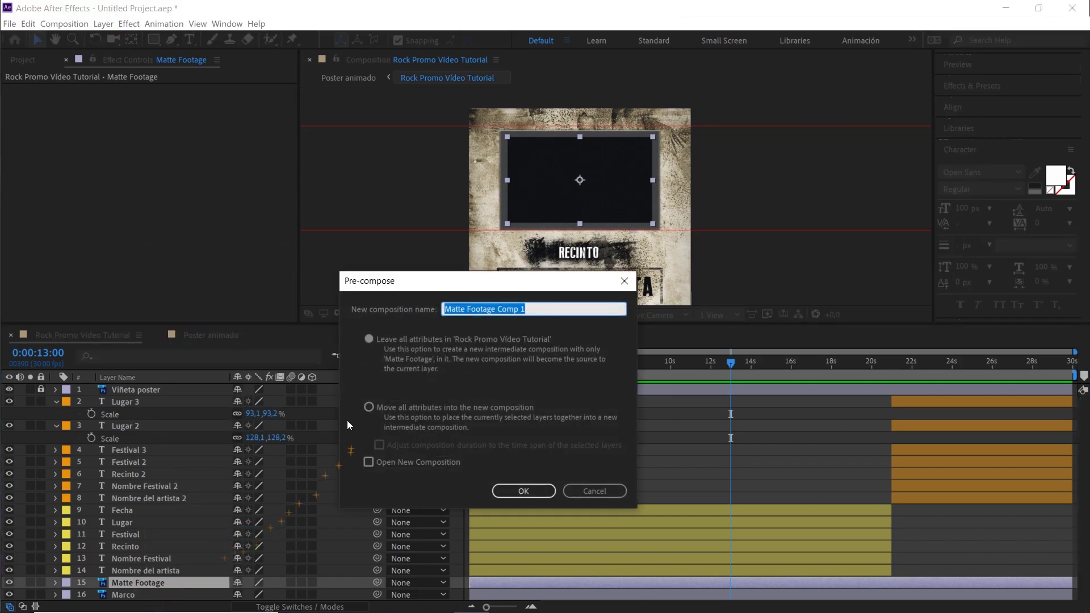
type("footage")
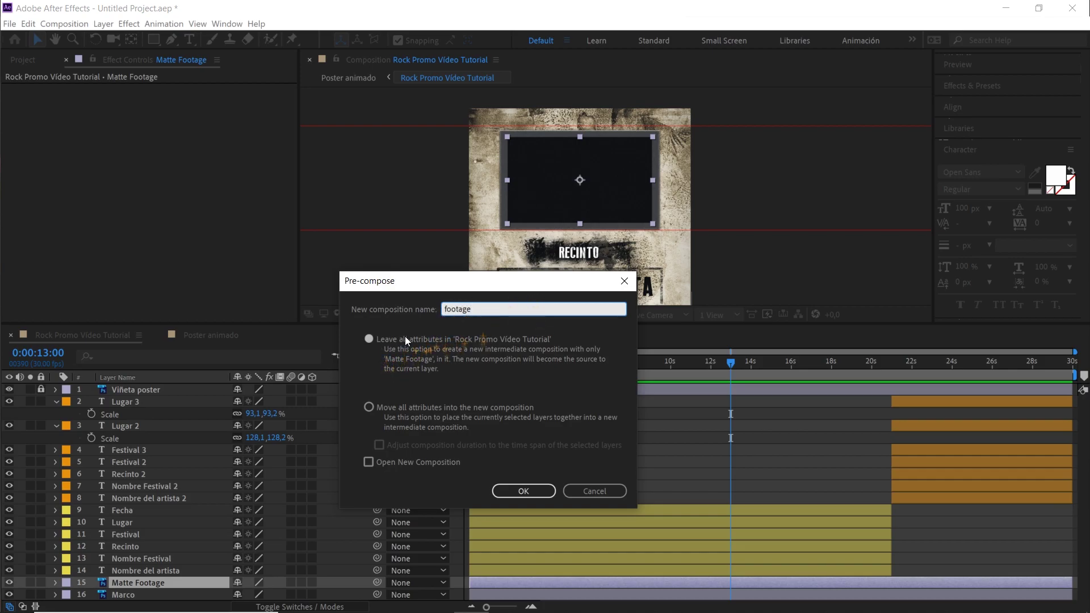
left_click(369, 339)
left_click(524, 491)
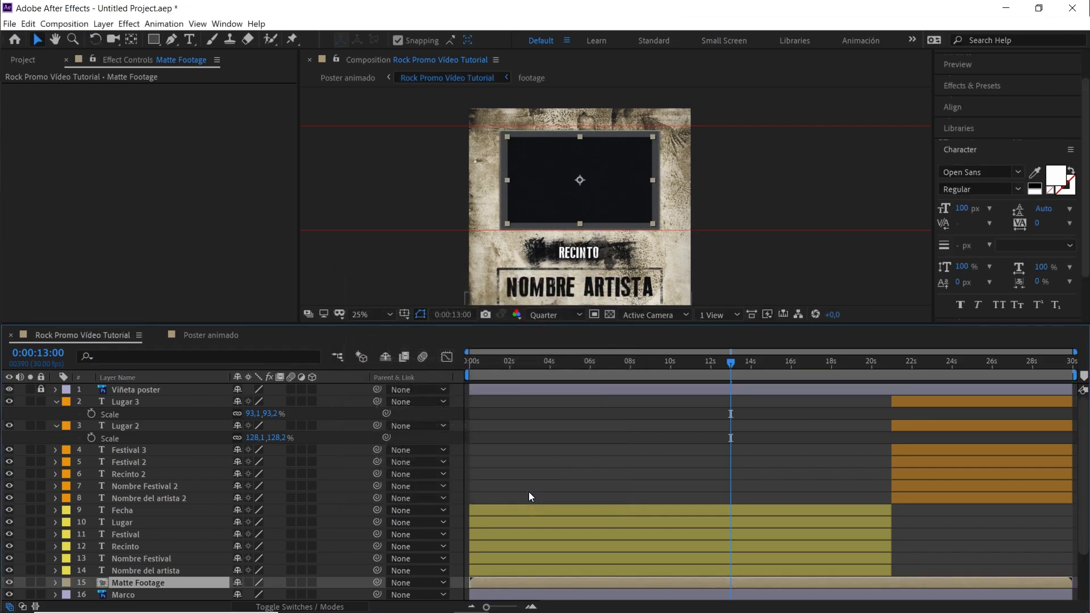
Place Rotting Christ - 1275.mp4 from the assets folder above the matte layer in the footage composition, centred over the frame
double_click(170, 583)
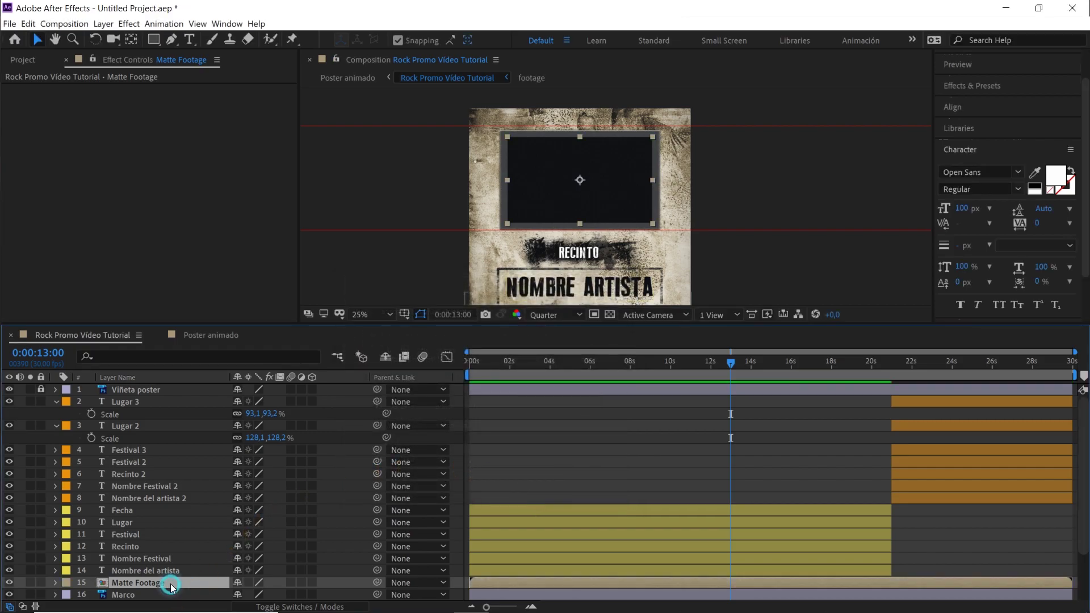
left_click(26, 60)
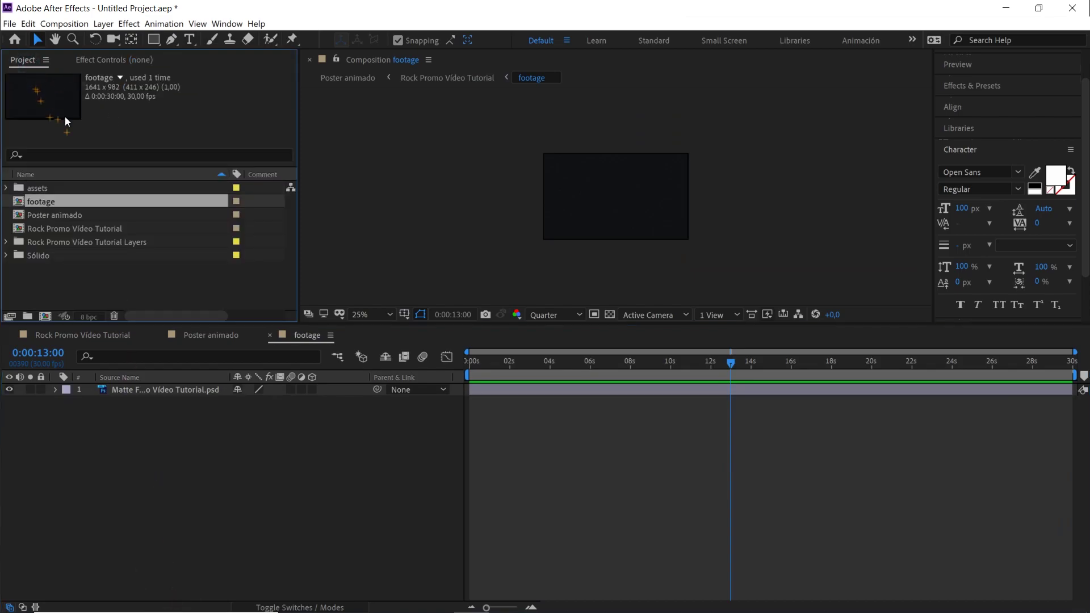
left_click(6, 188)
left_click_drag(63, 202, 148, 384)
left_click_drag(676, 231, 700, 260)
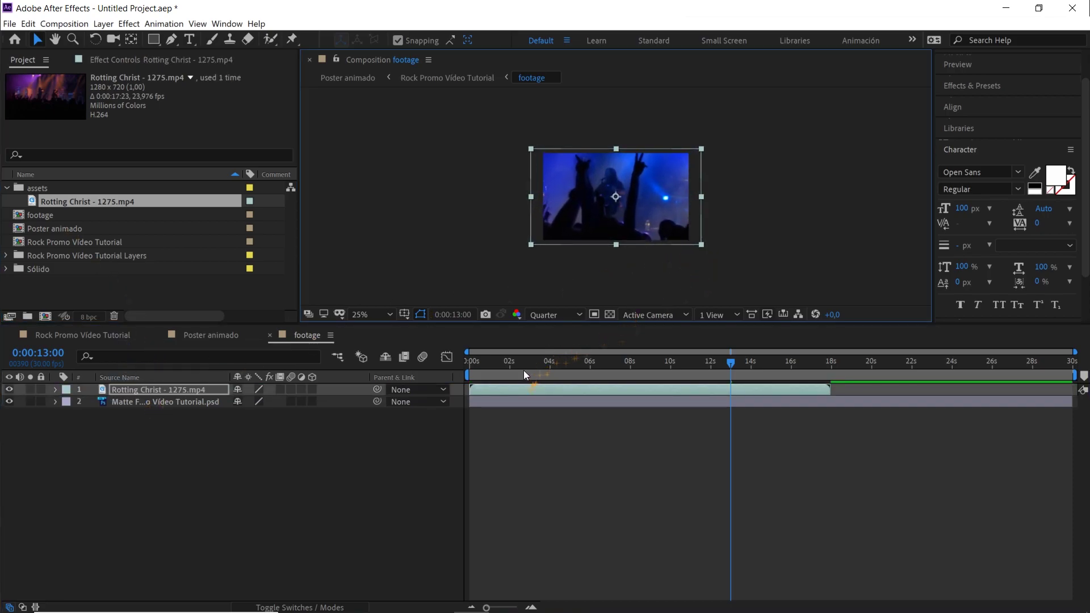
Check the concert clip's framing at about 3 seconds 19 frames, at 50% zoom and Full resolution
left_click_drag(527, 366, 541, 368)
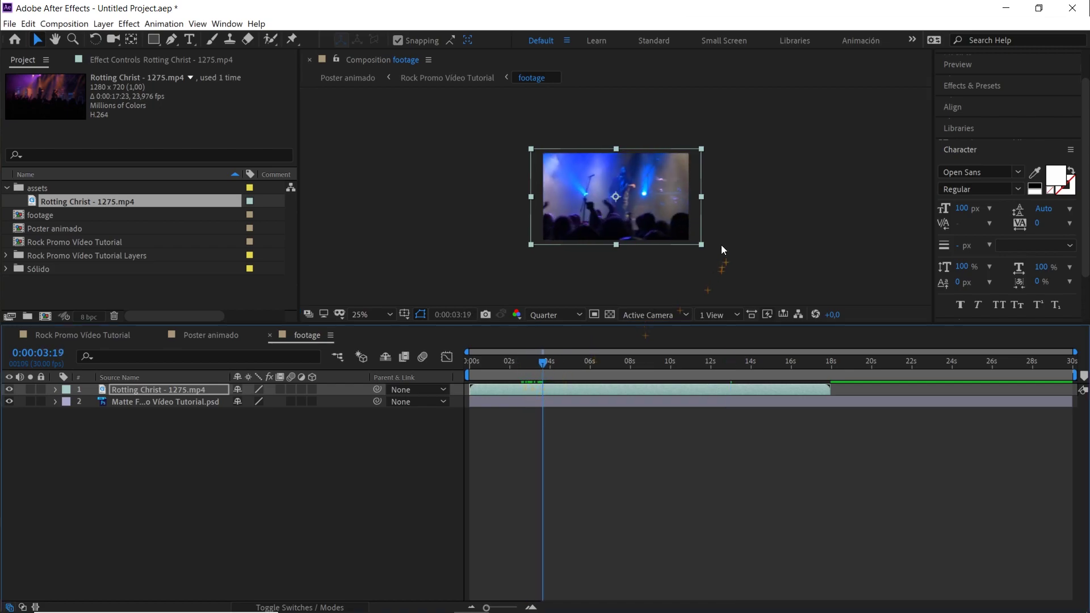
key("period")
key("period")
left_click(551, 316)
left_click(556, 349)
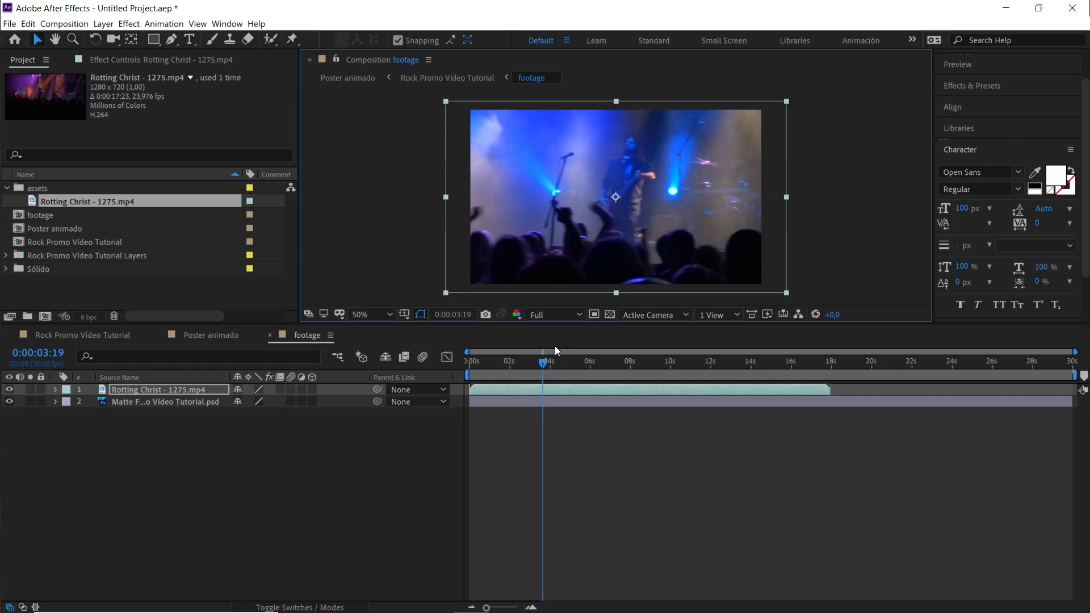
Shift the Matte Footage layer in Rock Promo Vídeo Tutorial to start at 8 seconds
left_click(221, 333)
left_click_drag(550, 364, 837, 434)
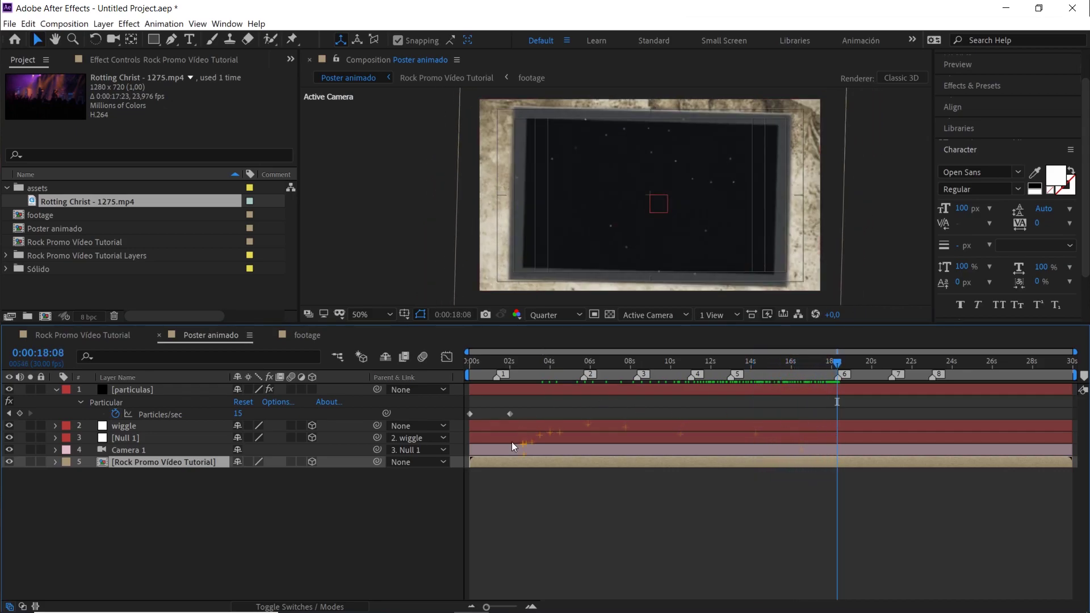
double_click(503, 461)
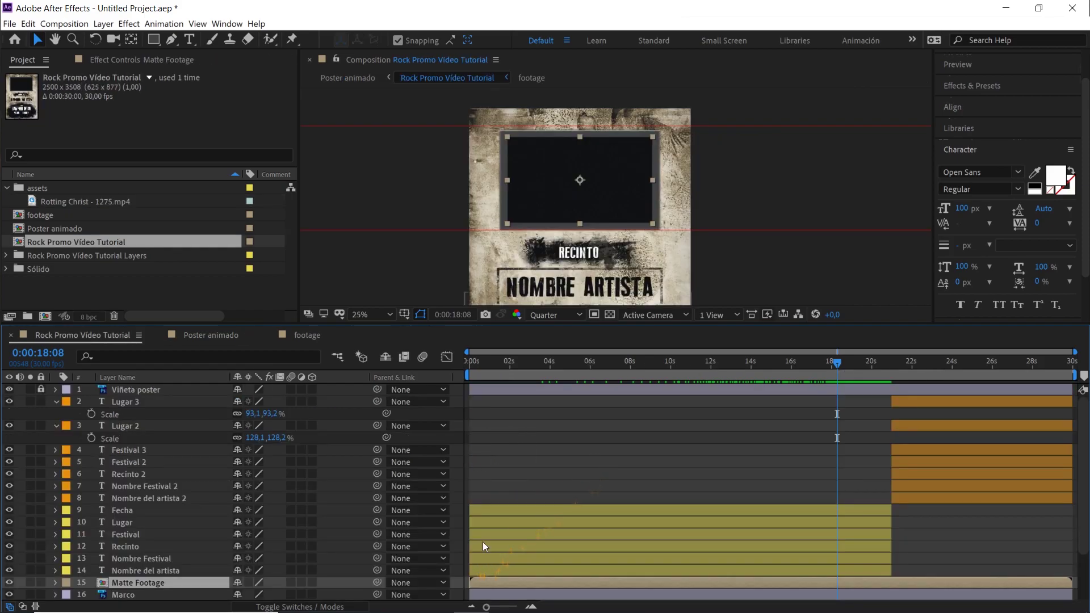
left_click_drag(714, 380, 631, 386)
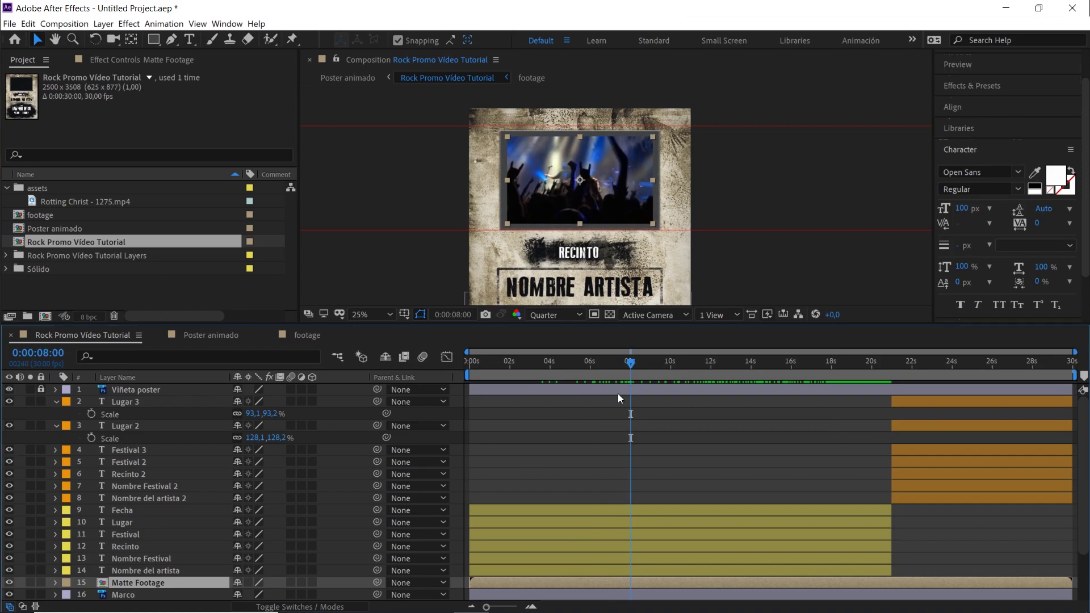
left_click_drag(491, 582, 651, 592)
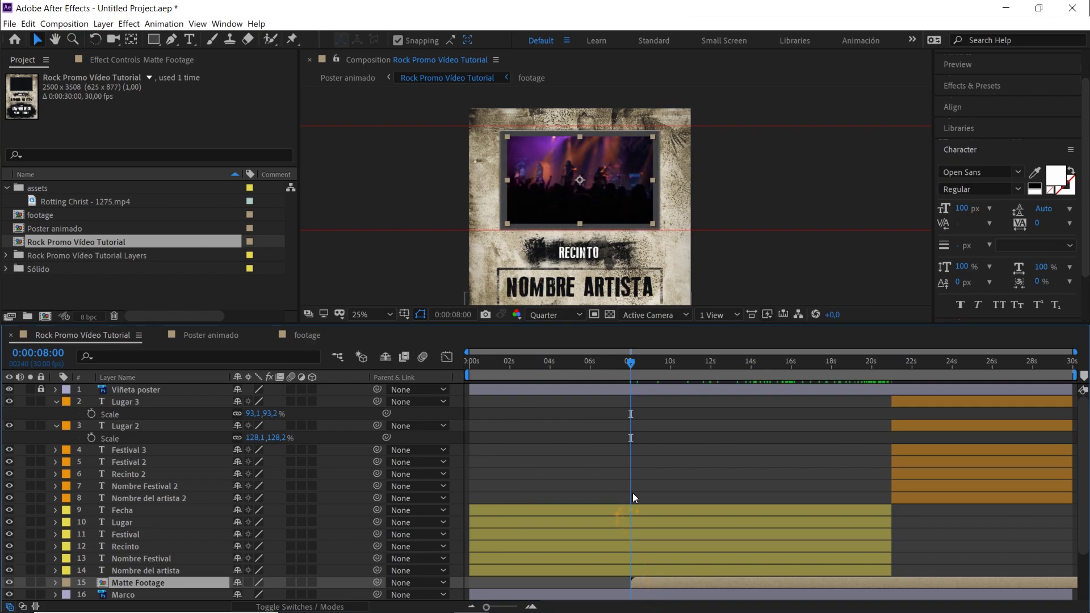
Preview the Poster animado composition from the start to review the concert footage's timing
left_click(232, 335)
left_click_drag(546, 369, 470, 361)
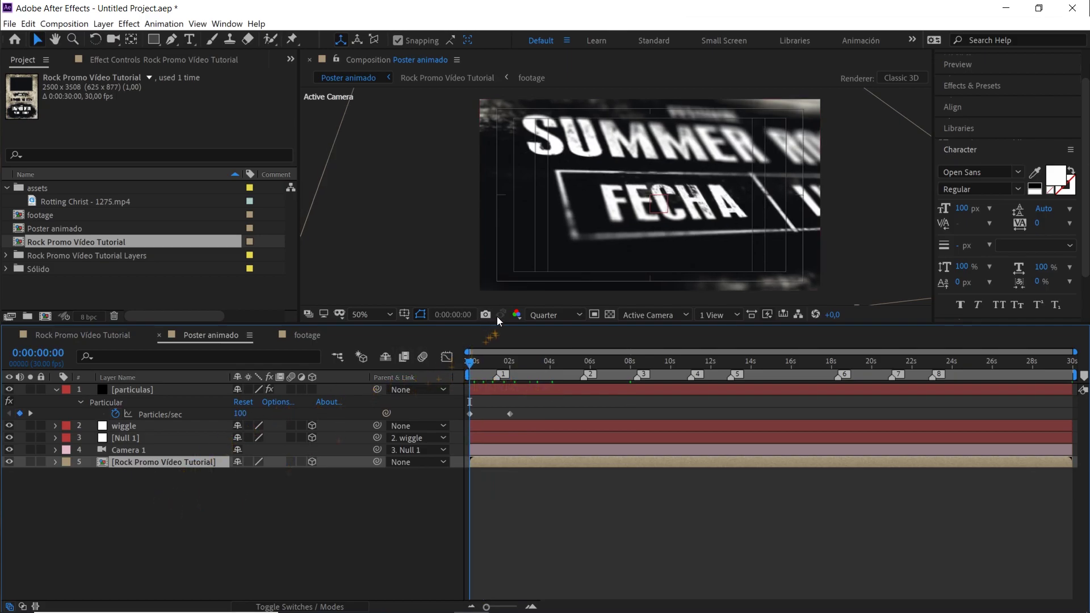
left_click_drag(548, 332, 511, 387)
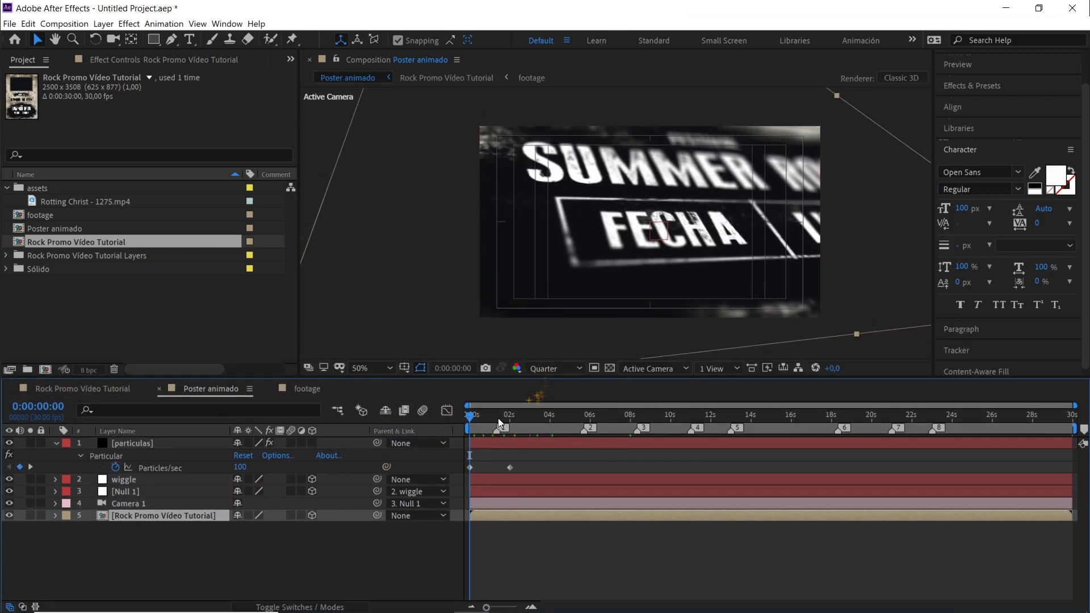
left_click(407, 551)
key("space")
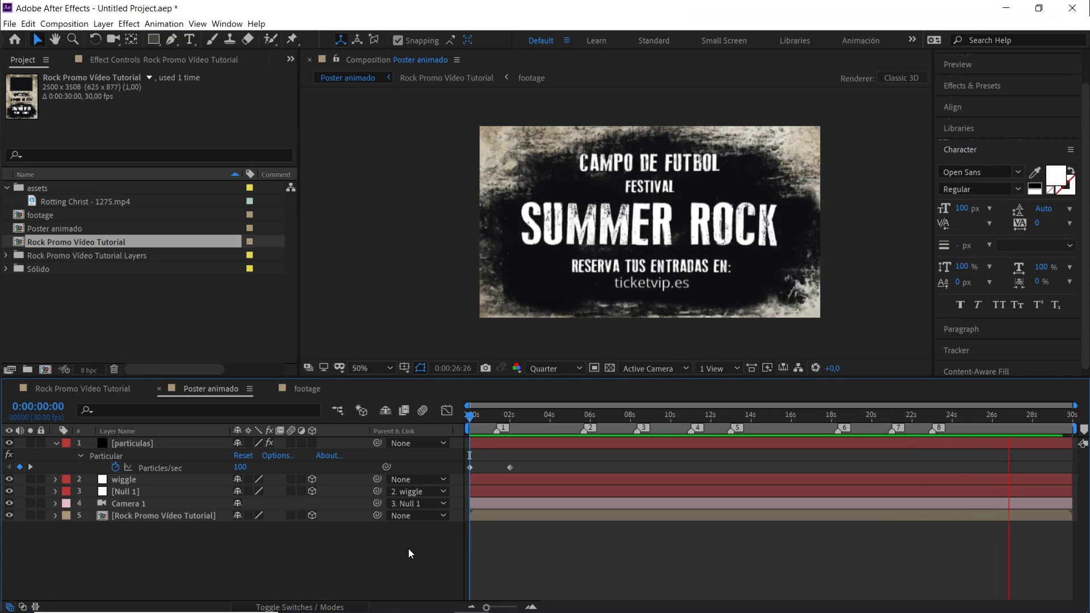
left_click_drag(687, 418, 642, 407)
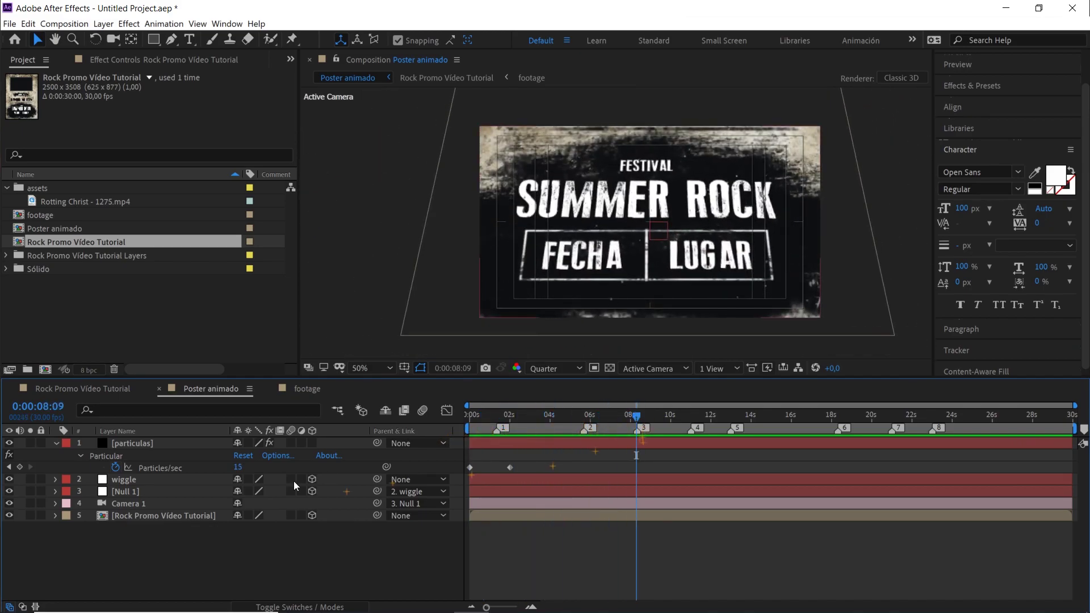
Add an adjustment layer directly above Matte Footage in the Rock Promo Vídeo Tutorial composition
double_click(154, 516)
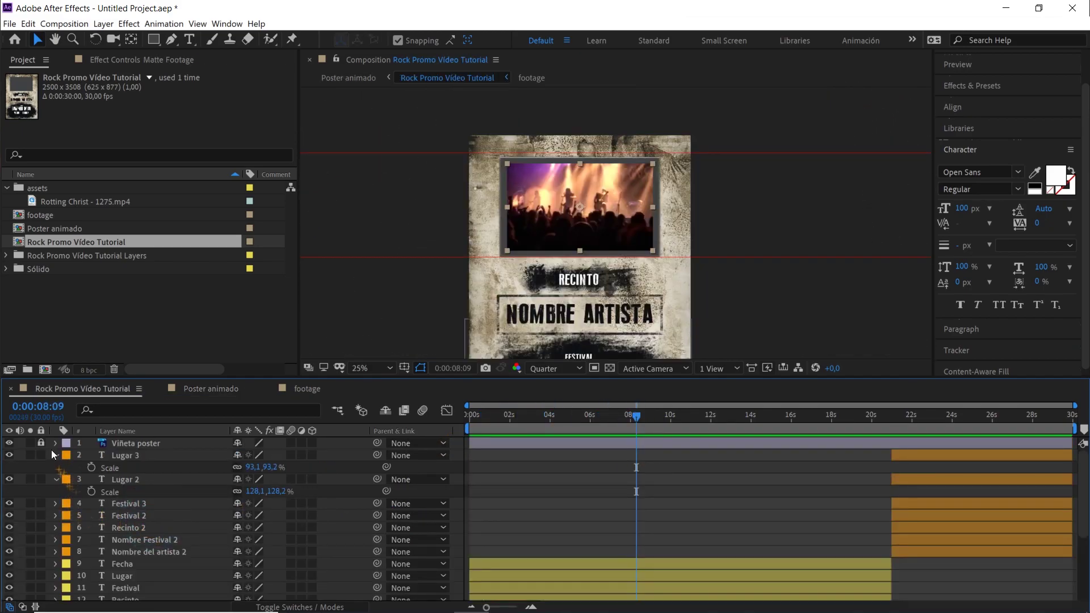
left_click(55, 456)
left_click(56, 468)
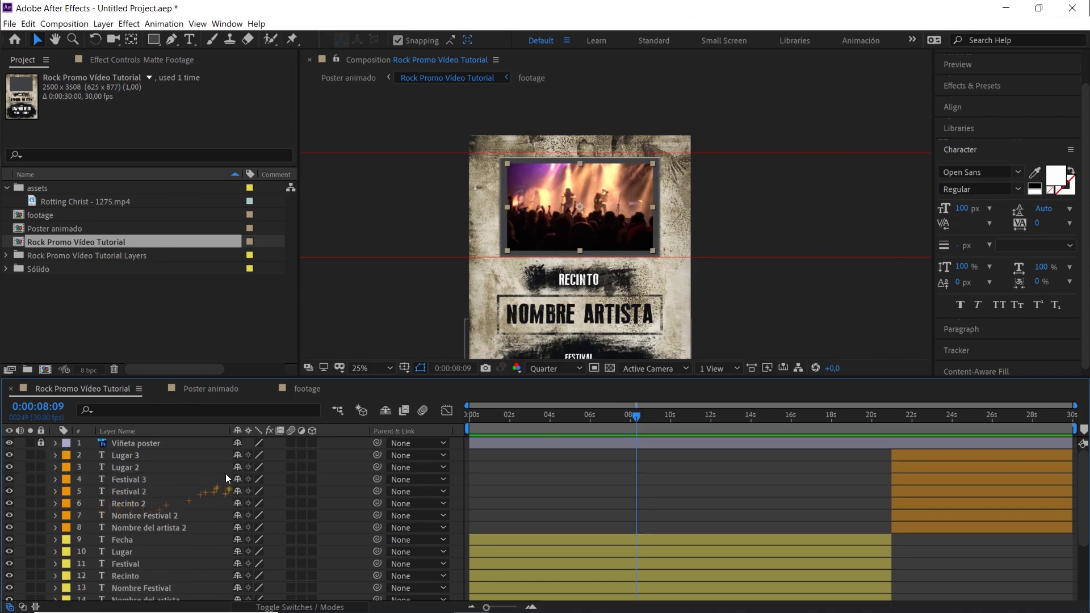
left_click(103, 23)
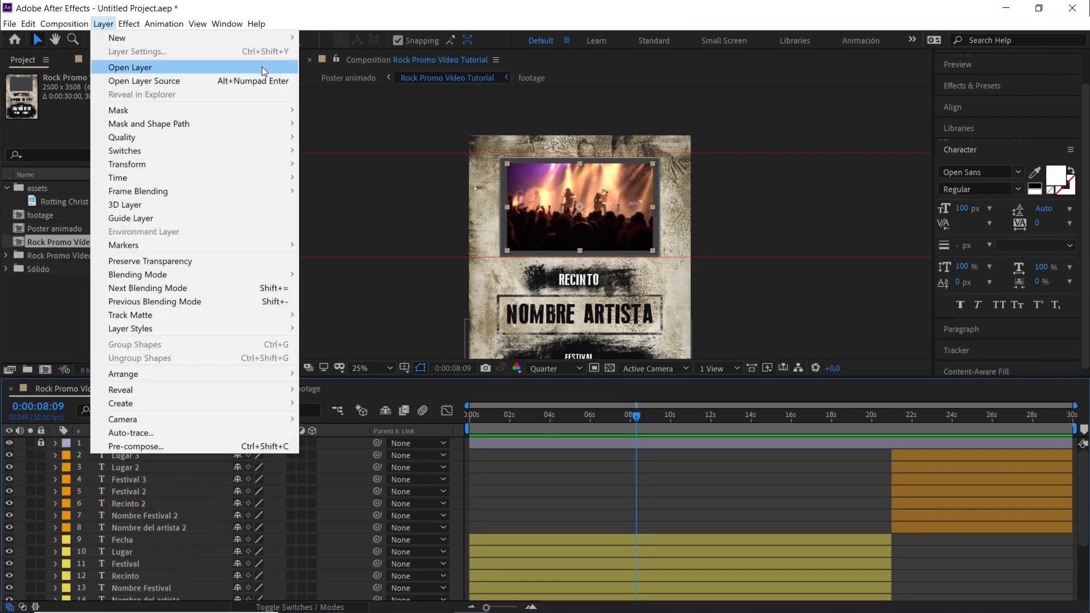
mouse_move(279, 43)
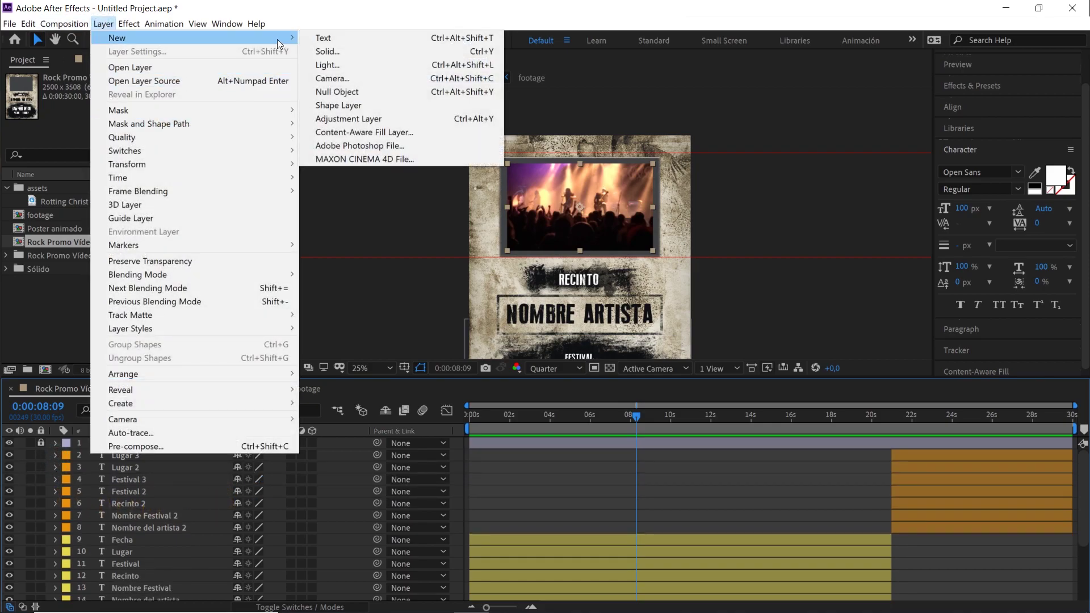
left_click(347, 120)
scroll(170, 495, "down", 3)
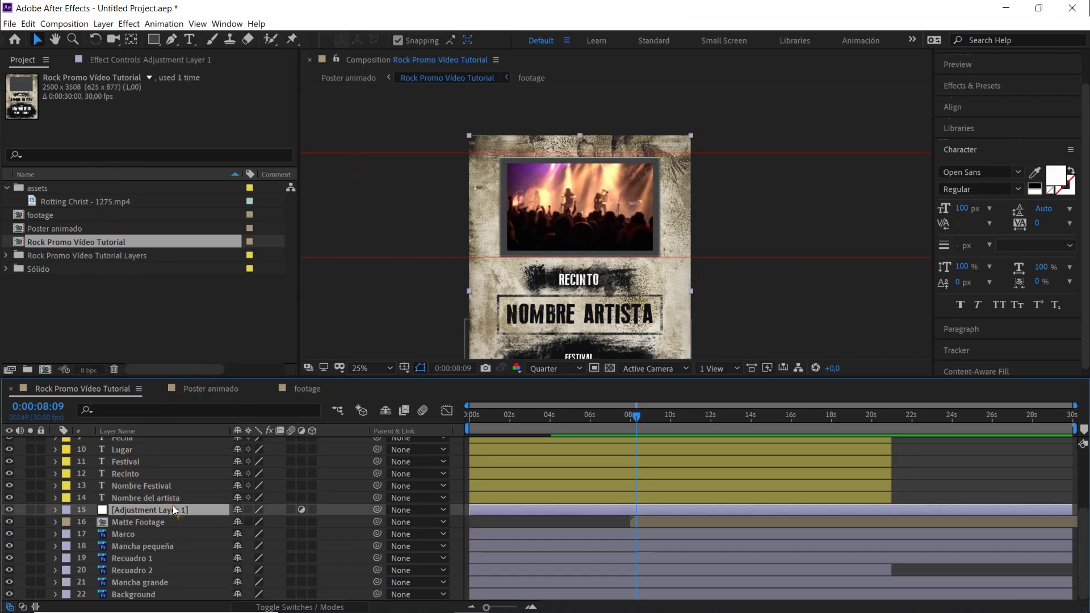
Move Adjustment Layer 1 directly below Matte Footage in the Rock Promo Vídeo Tutorial layer stack
left_click_drag(139, 512, 143, 527)
left_click(131, 511)
left_click(141, 524)
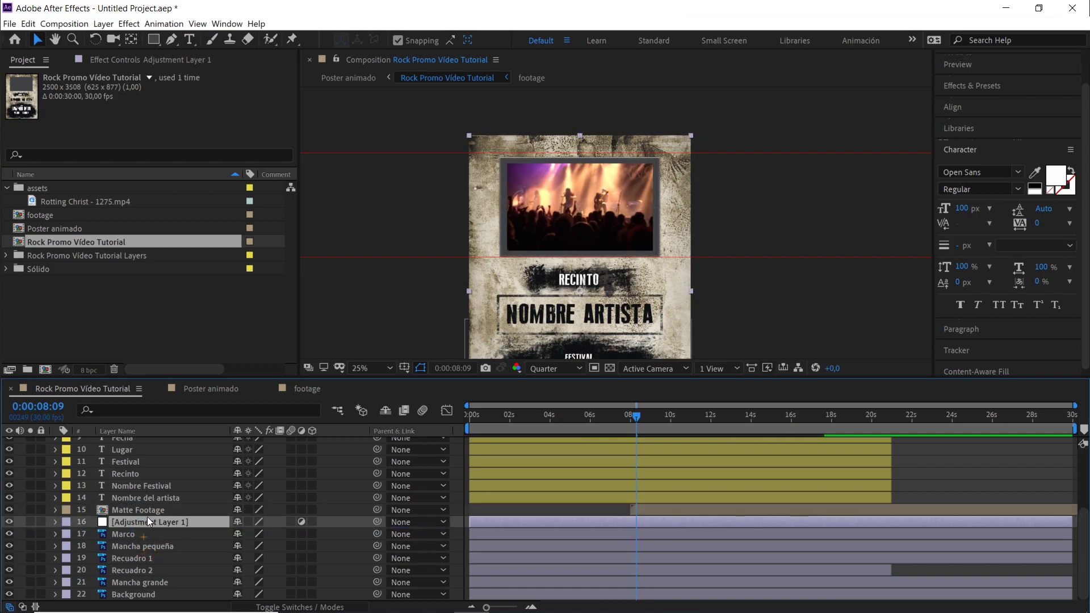
Find the Tint effect and apply it to Adjustment Layer 1, keeping black mapped to black and white to white
left_click(967, 85)
left_click_drag(984, 143, 940, 151)
type("tint")
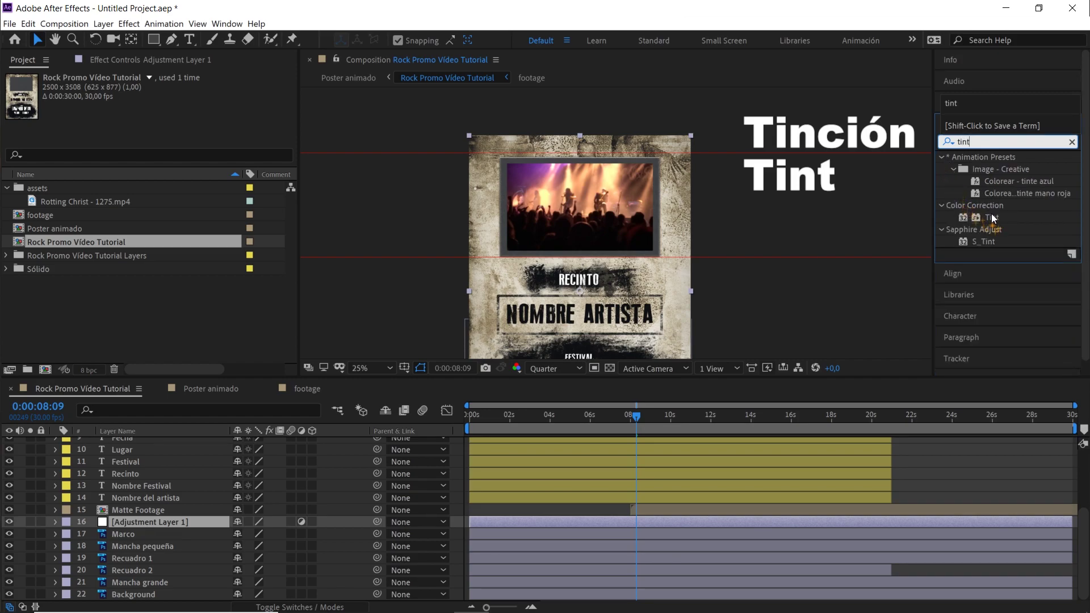
left_click_drag(993, 217, 124, 516)
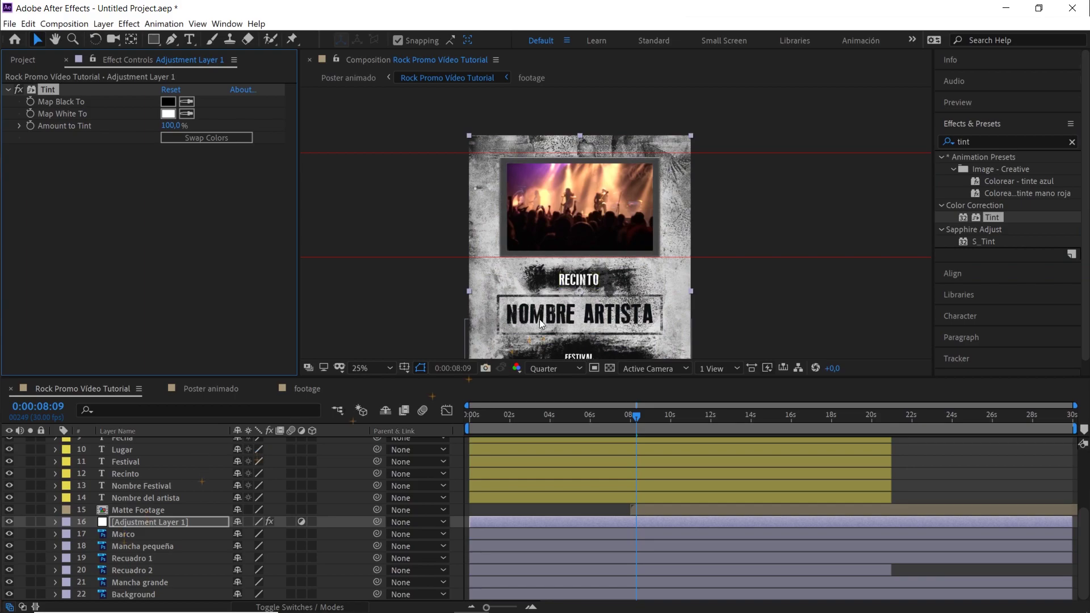
Add an adjustment layer at the top of the Poster animado composition and apply the Curves effect to it
left_click(206, 391)
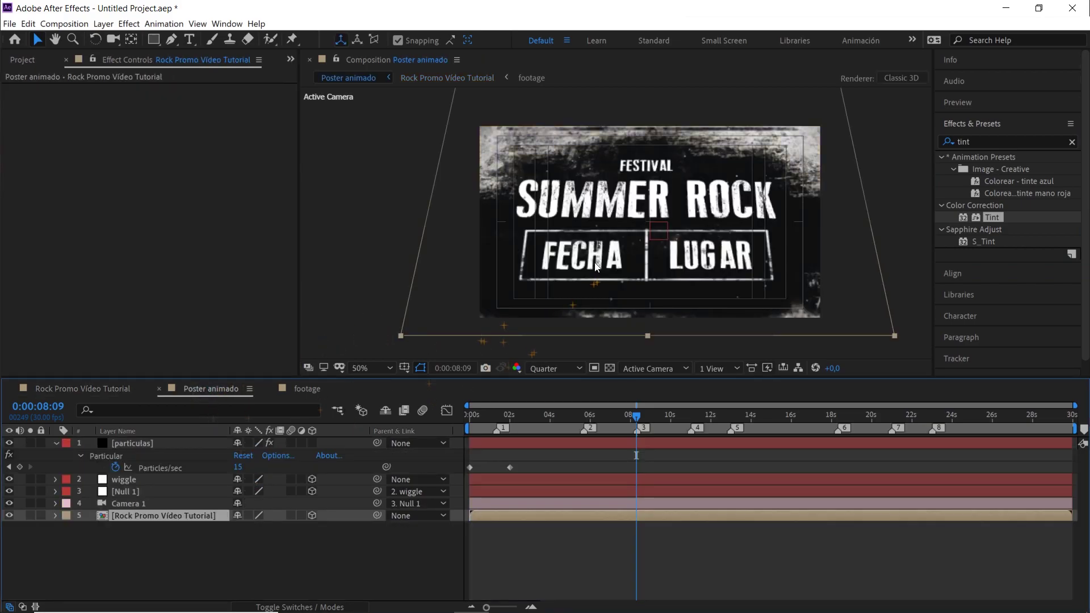
right_click(158, 557)
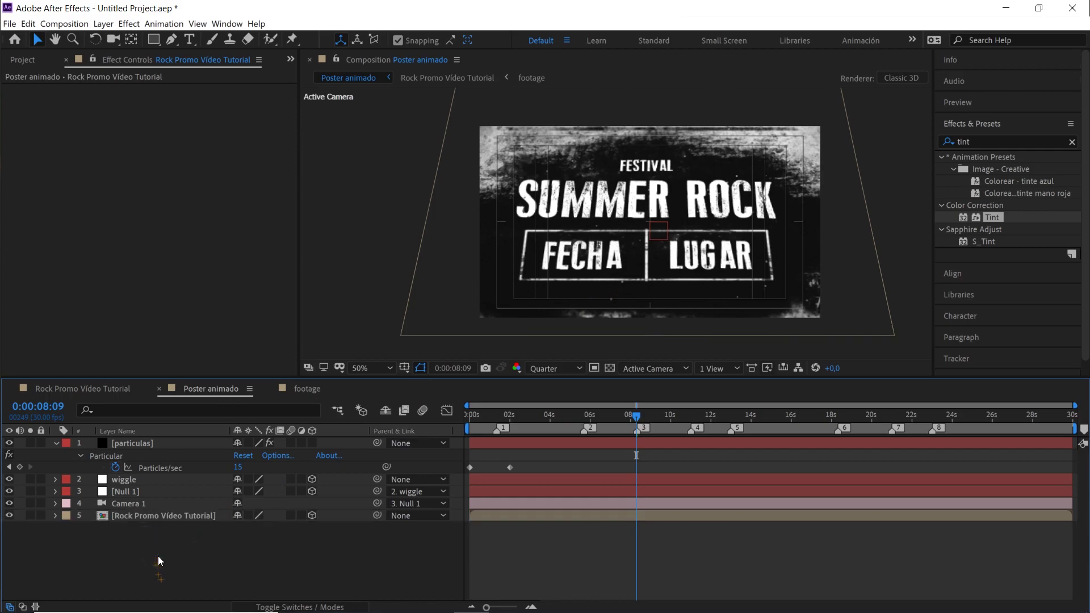
mouse_move(284, 430)
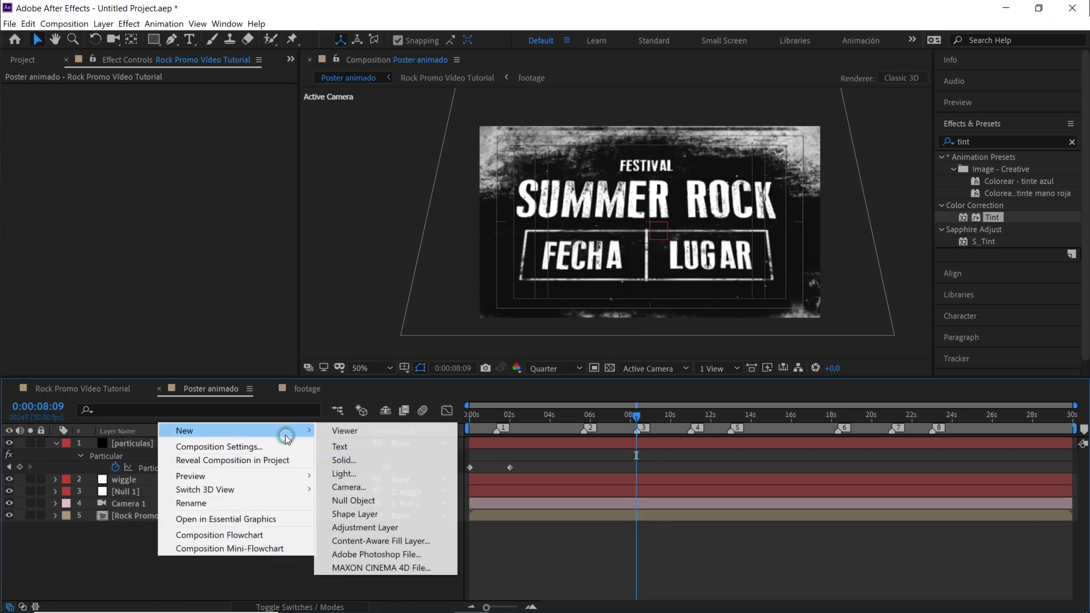
left_click(374, 529)
left_click(954, 145)
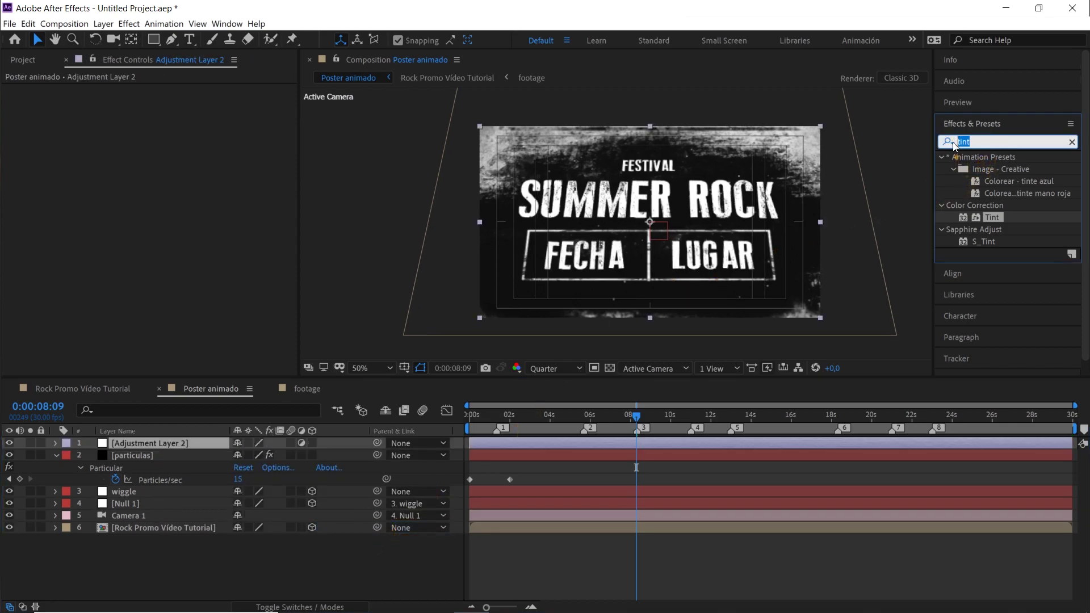
type("curv")
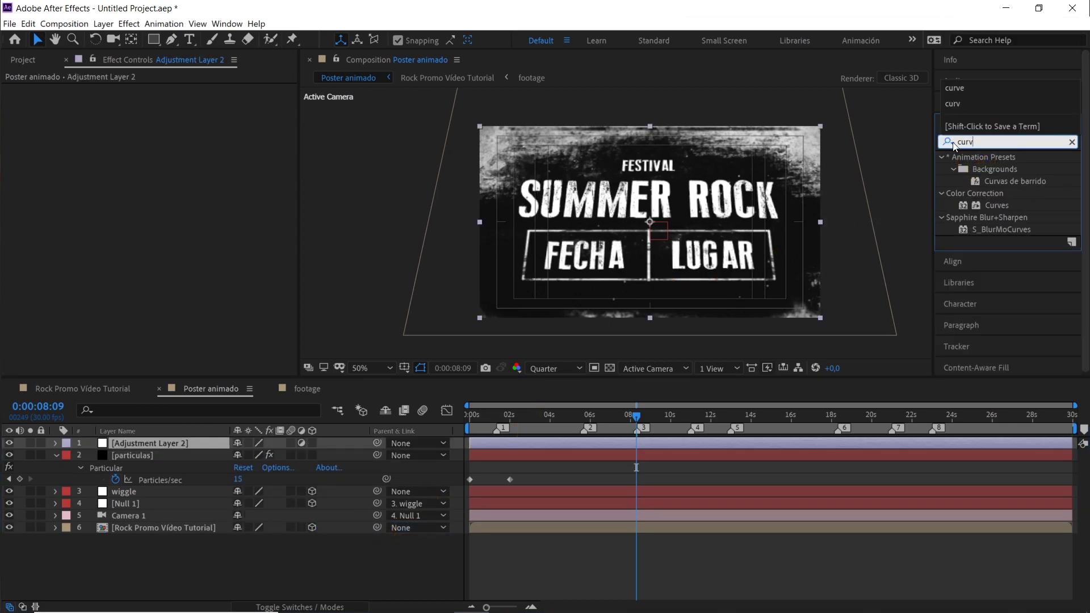
left_click_drag(998, 205, 196, 443)
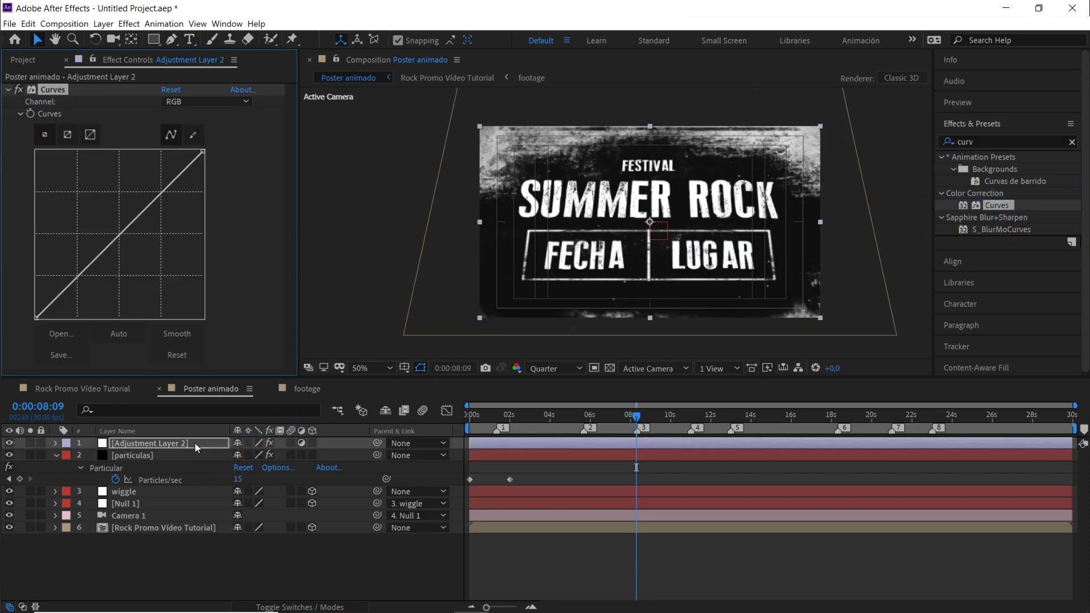
Anchor the RGB curve's midpoint and slightly darken its shadows, then raise the Blue curve's black point slightly to tint the blacks
left_click(120, 235)
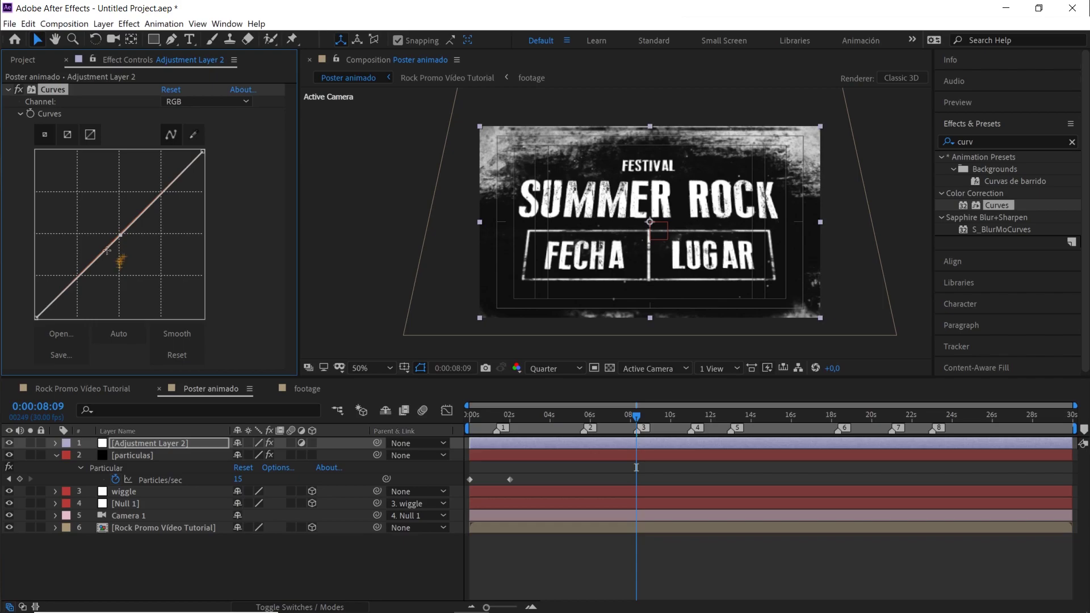
left_click_drag(82, 275, 81, 276)
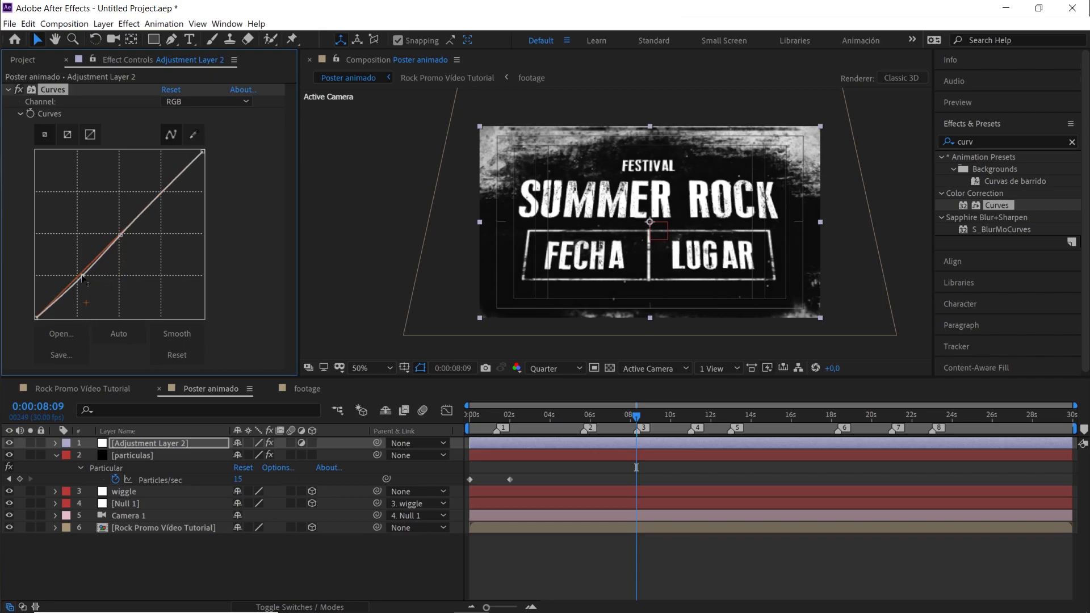
left_click(185, 100)
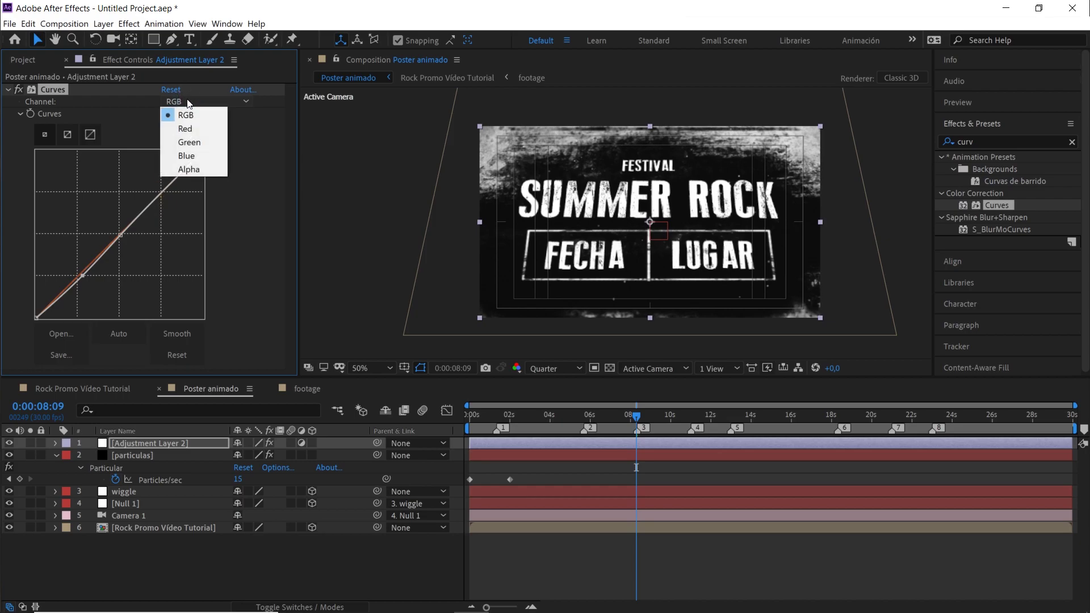
left_click(181, 156)
left_click(554, 421)
left_click_drag(543, 419, 517, 419)
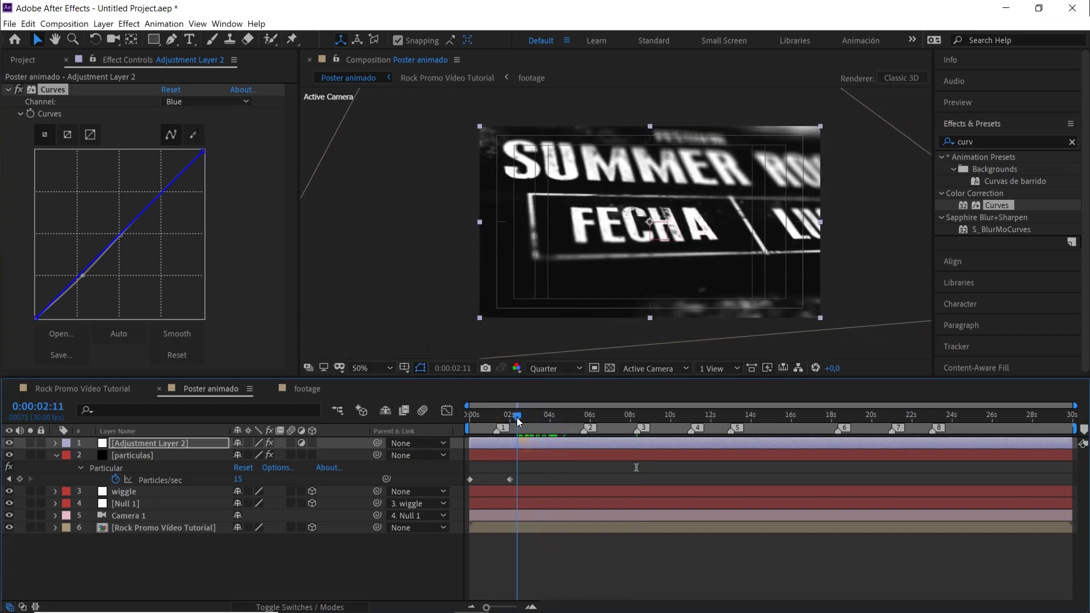
left_click(36, 320)
left_click_drag(35, 319, 13, 317)
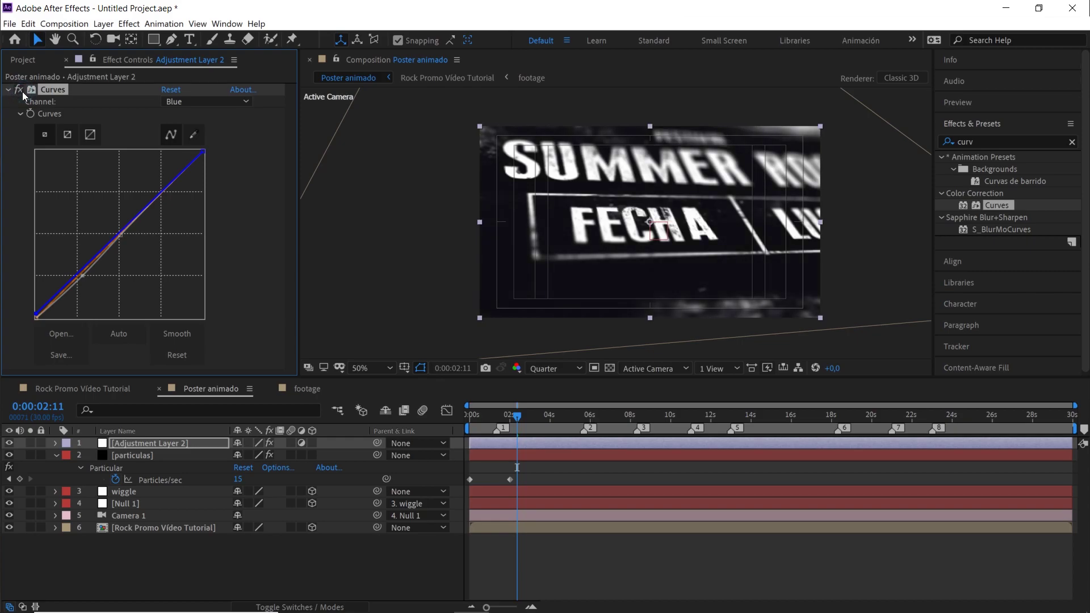
left_click(297, 558)
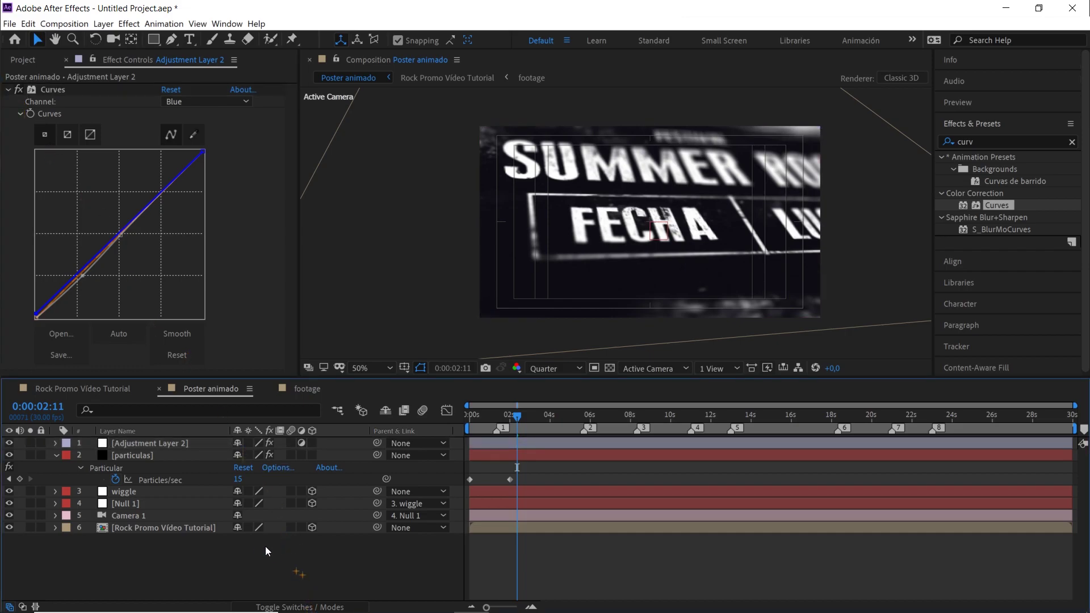
Enable motion blur for the Rock Promo Vídeo Tutorial layer and the Poster animado composition, and return to the first frame
left_click(152, 530)
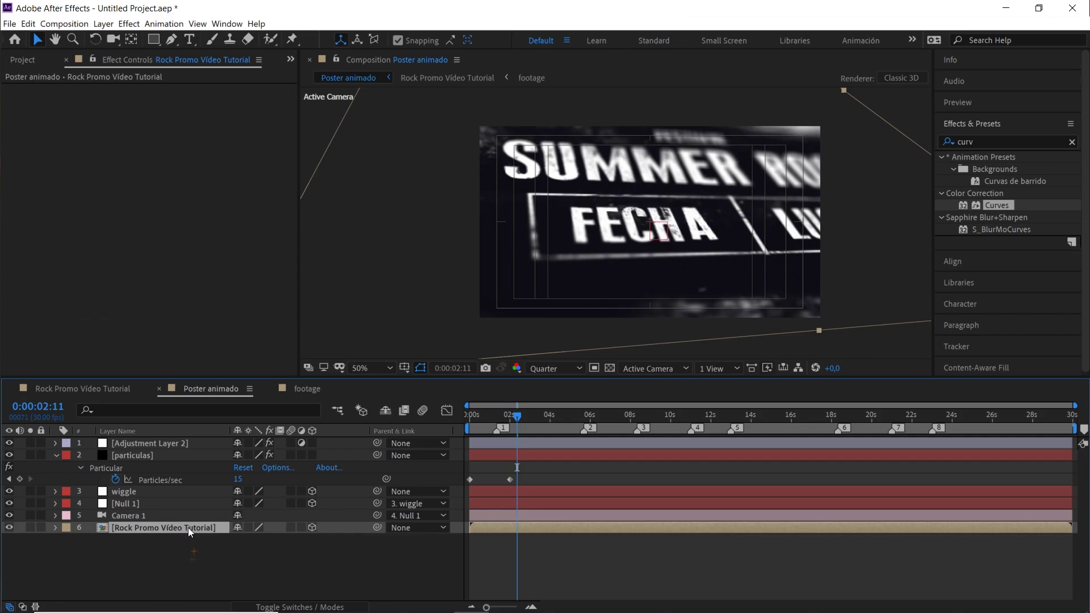
left_click(291, 528)
left_click_drag(520, 419, 455, 422)
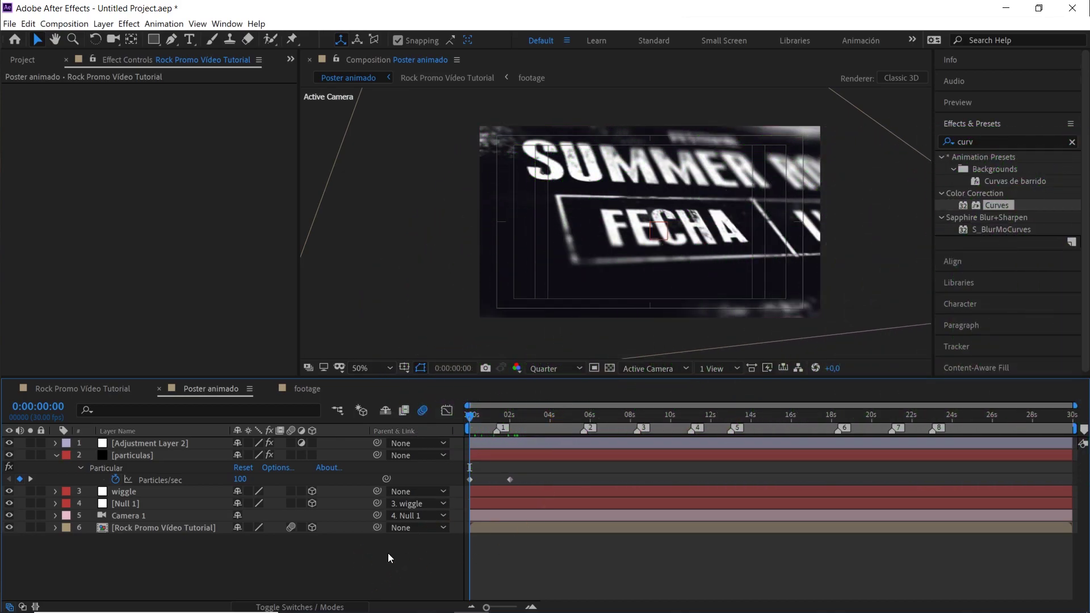
Hide the title/action safe guides and fit the Poster animado frame to the viewer
left_click(405, 368)
left_click(423, 381)
left_click(373, 376)
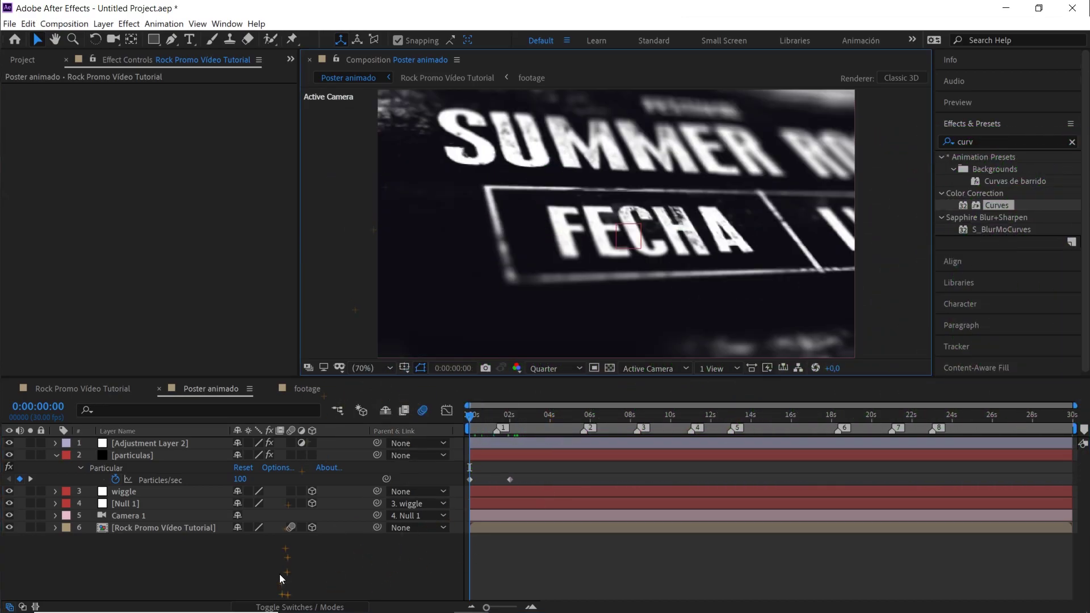